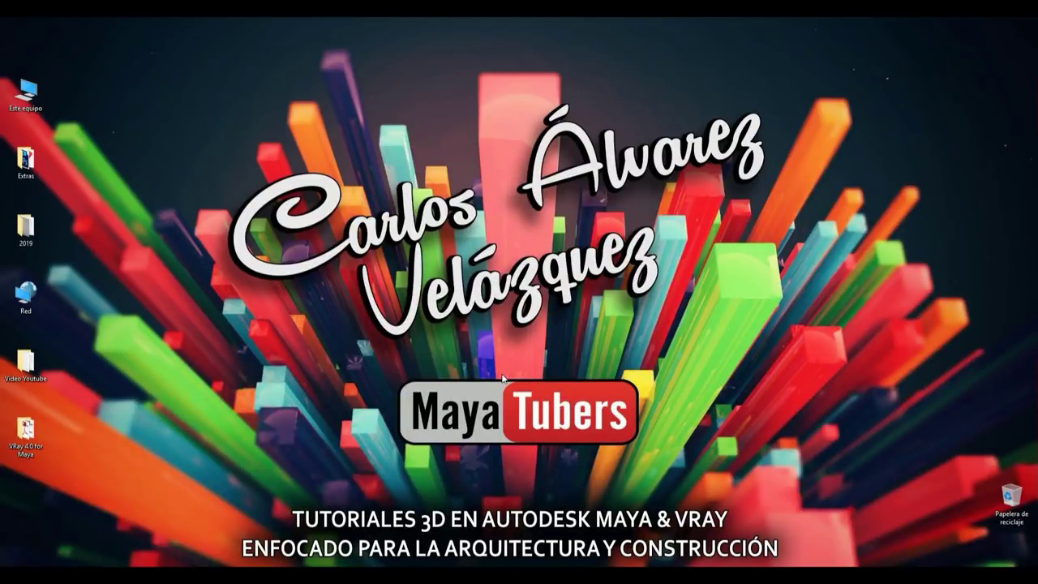
- Restore the Autodesk Maya window showing the empty grid scene
click(399, 531)
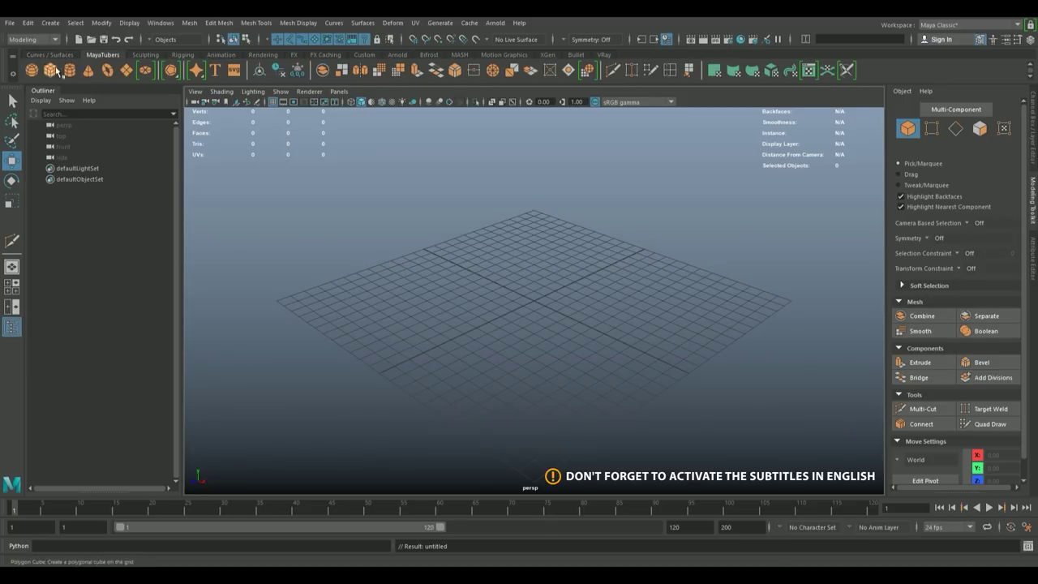
- Create a polygon cube with width 12, height 3 and depth 6, and view it edge-on
click(51, 69)
click(1034, 124)
click(911, 235)
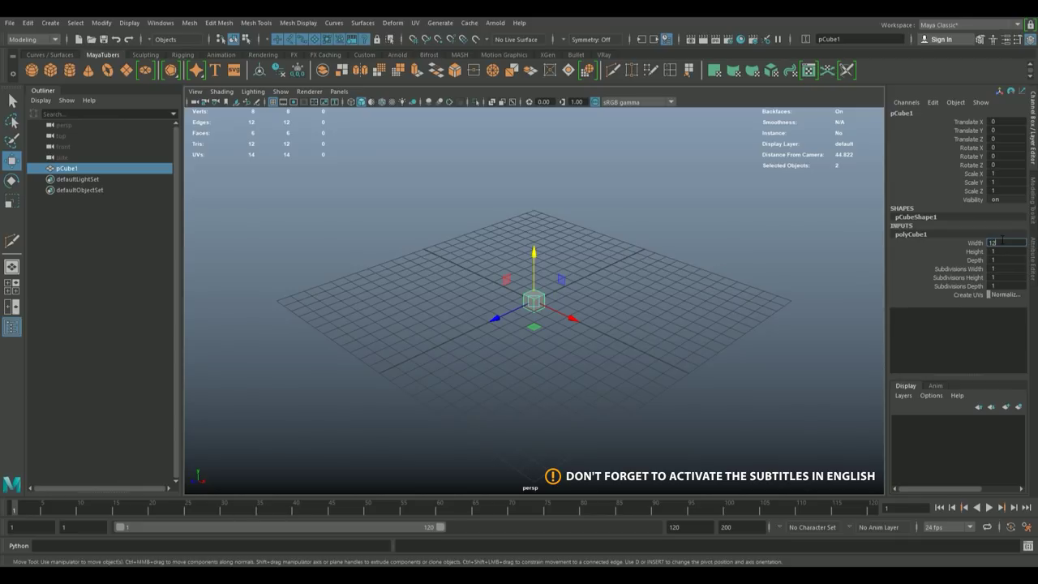
key(Tab)
text(3)
key(Tab)
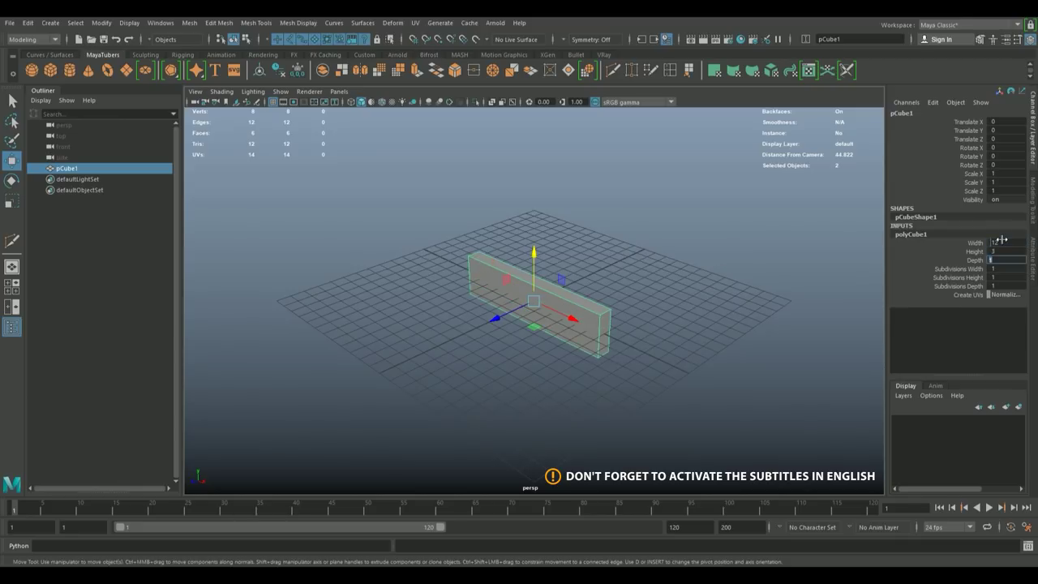
key(Tab)
drag(755, 333, 606, 278)
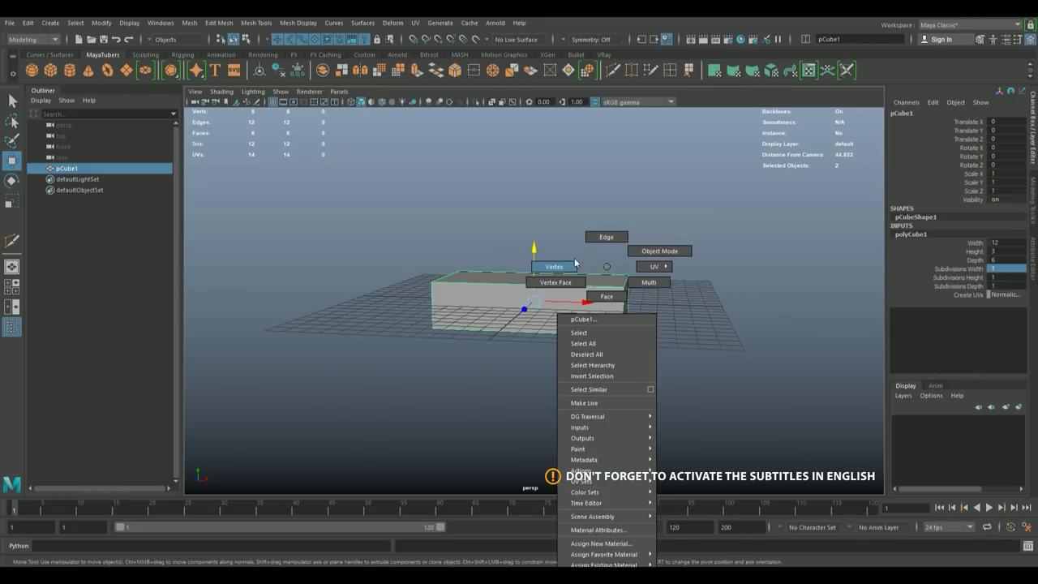
drag(607, 278, 605, 243)
drag(604, 244, 594, 248)
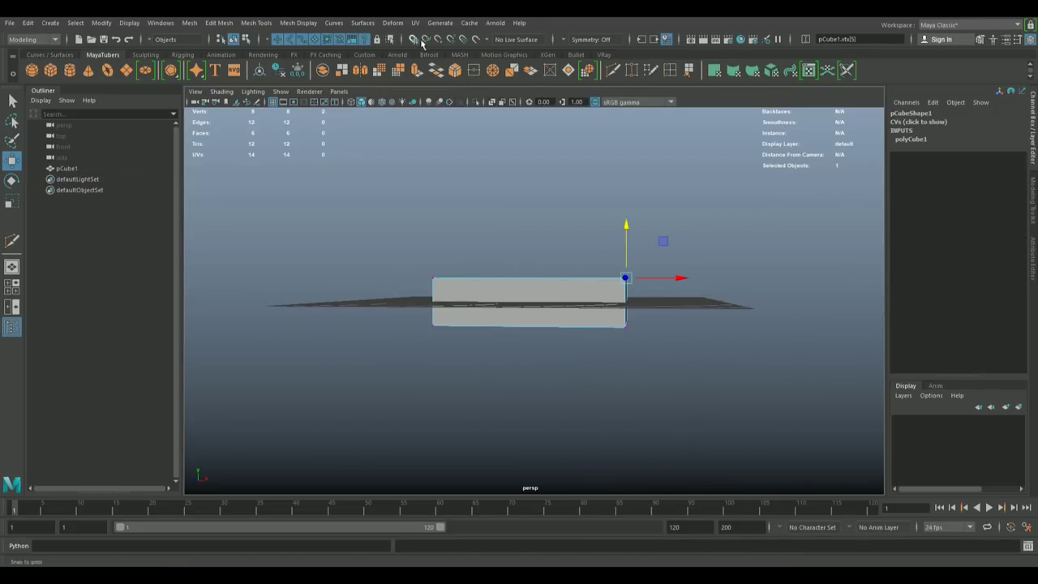
- Merge the box's top corner vertices pairwise into a single ridge line
click(455, 69)
drag(616, 192, 484, 238)
drag(473, 273, 474, 274)
drag(474, 274, 415, 301)
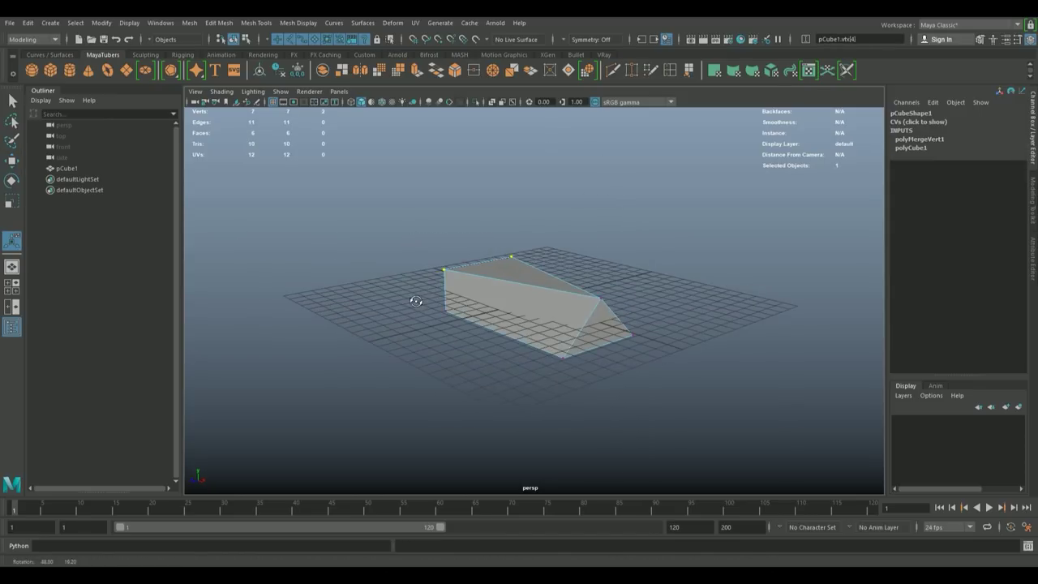
click(493, 70)
drag(567, 232, 560, 269)
- Select the prism's bottom edges and extrude them
drag(572, 315, 572, 235)
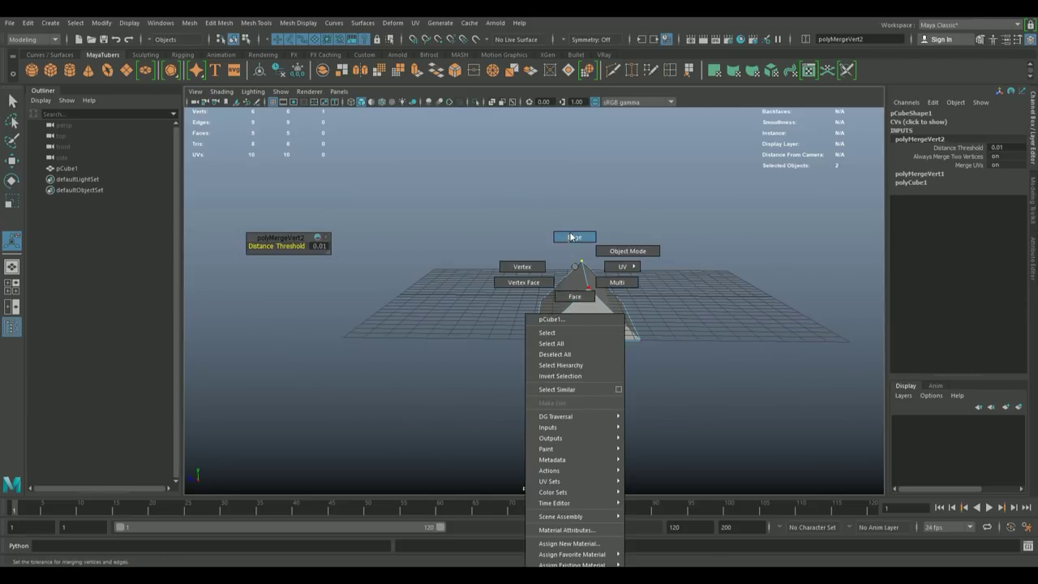
click(587, 334)
drag(588, 334, 404, 281)
click(586, 347)
click(527, 319)
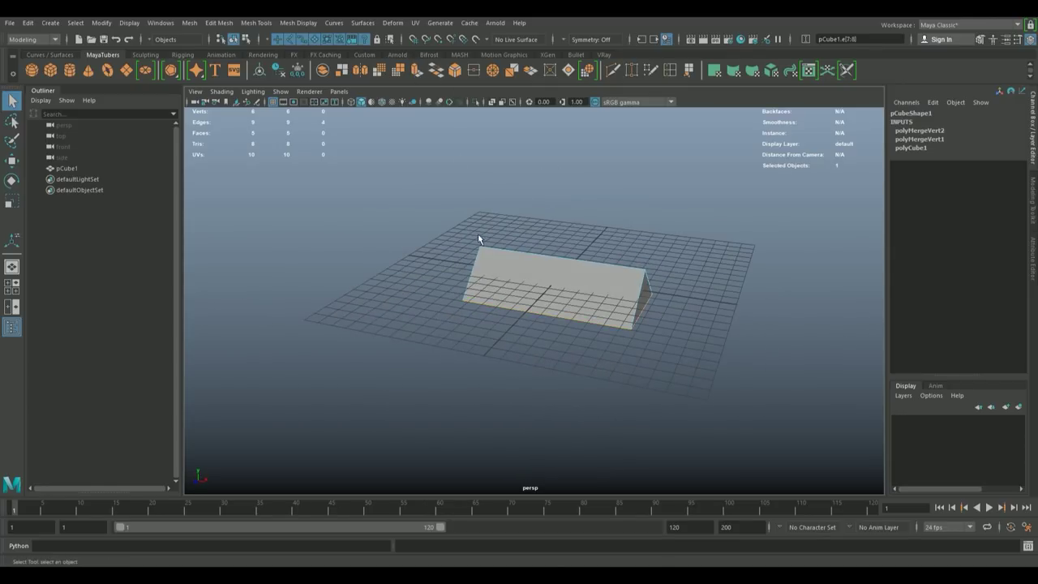
key(ctrl+e)
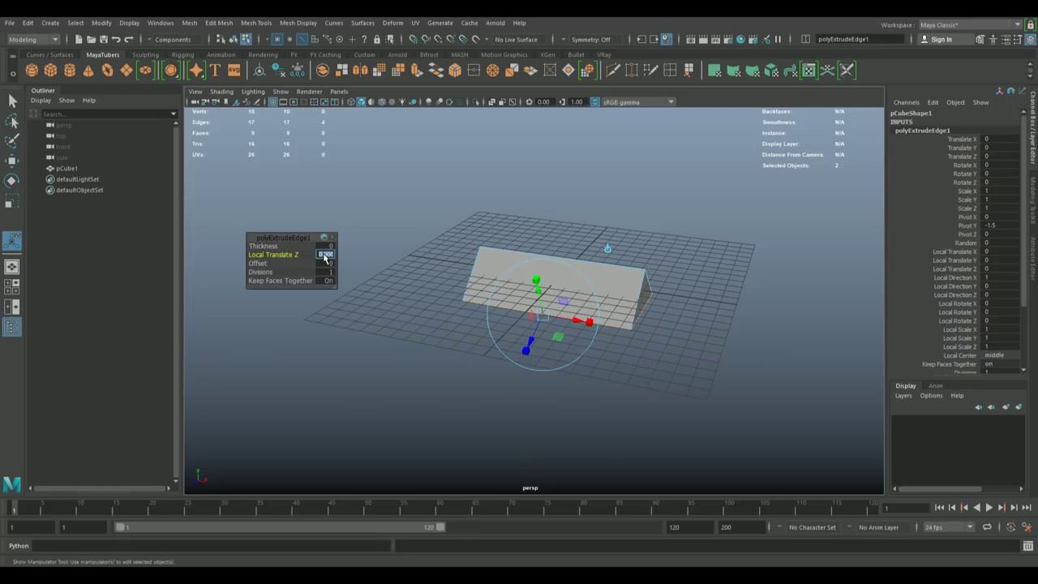
- Push the extruded edges outward with Local Translate Z 5 and view from the top
drag(325, 258, 325, 258)
drag(549, 365, 555, 292)
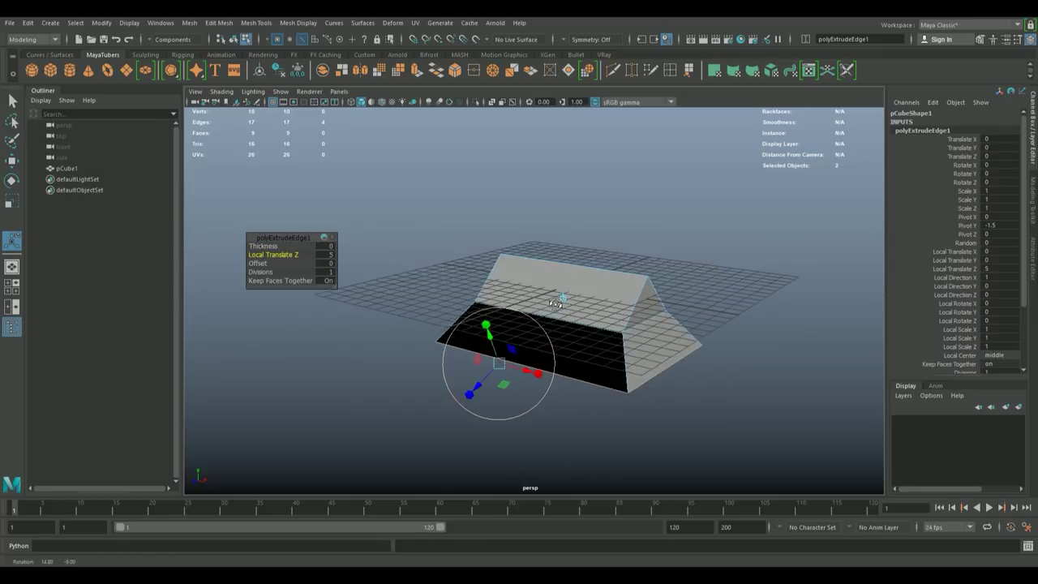
key(space)
key(space)
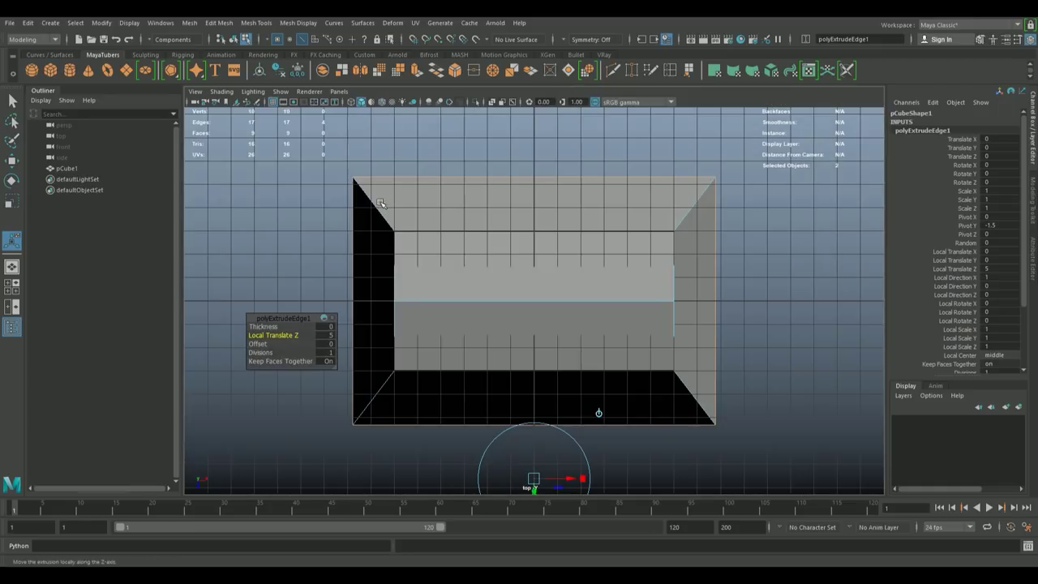
key(t)
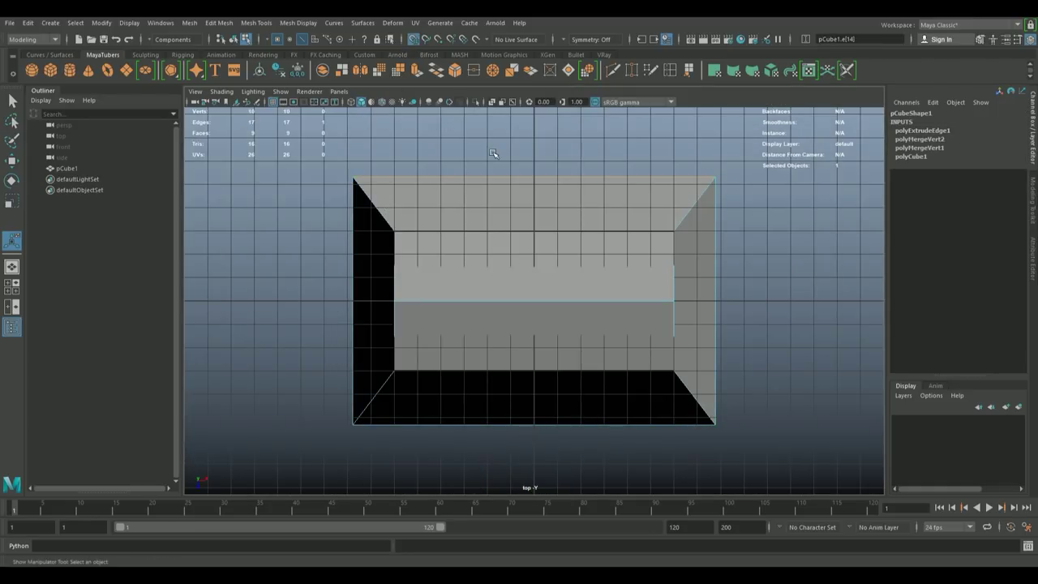
- Move the outer top, right, bottom and left border edges outward to widen the border
key(w)
drag(534, 226, 533, 235)
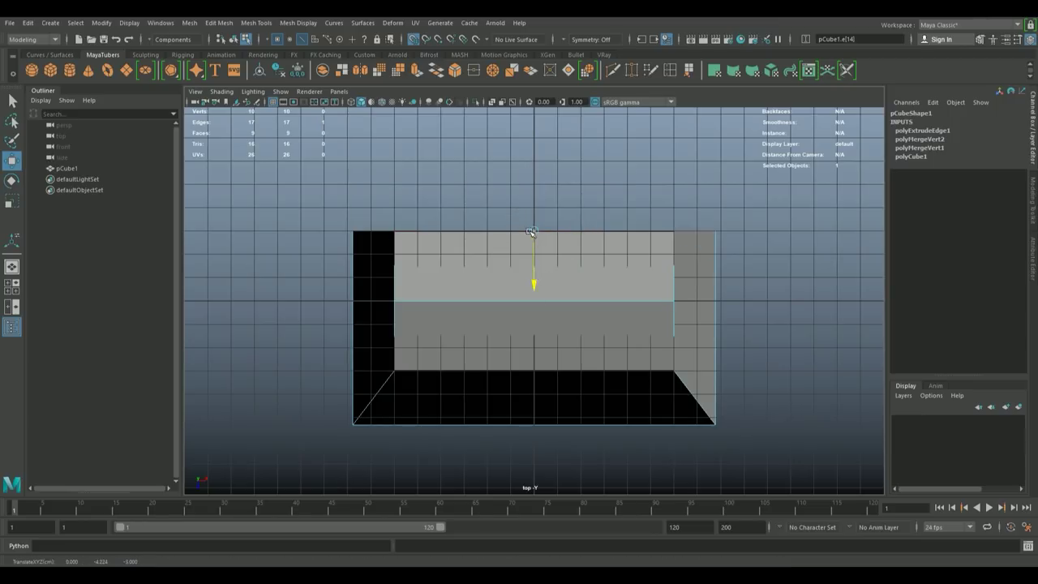
drag(531, 233, 528, 164)
click(712, 273)
drag(740, 293, 767, 293)
click(578, 425)
drag(550, 456, 550, 472)
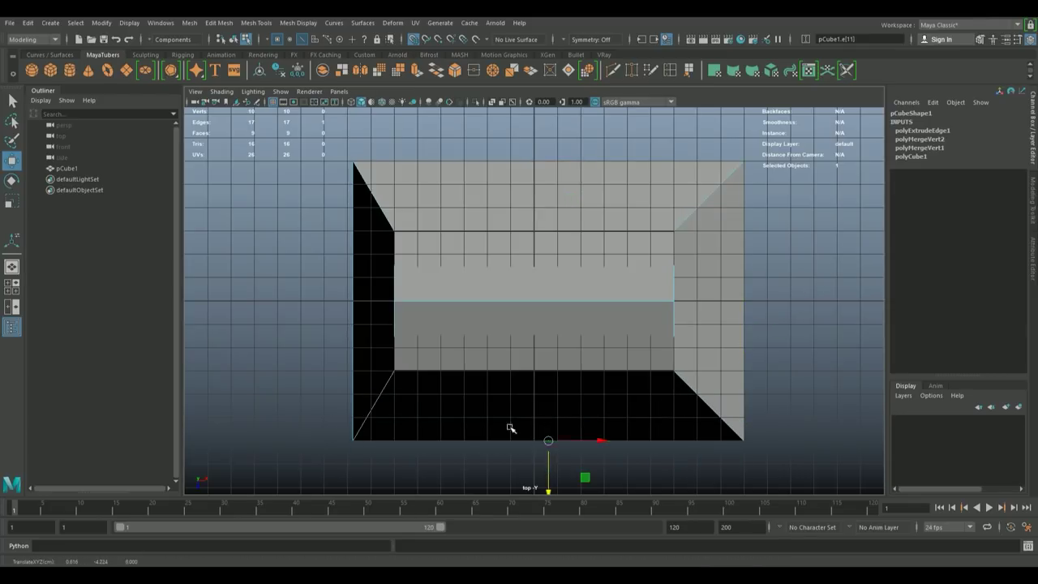
click(353, 317)
drag(375, 303, 325, 300)
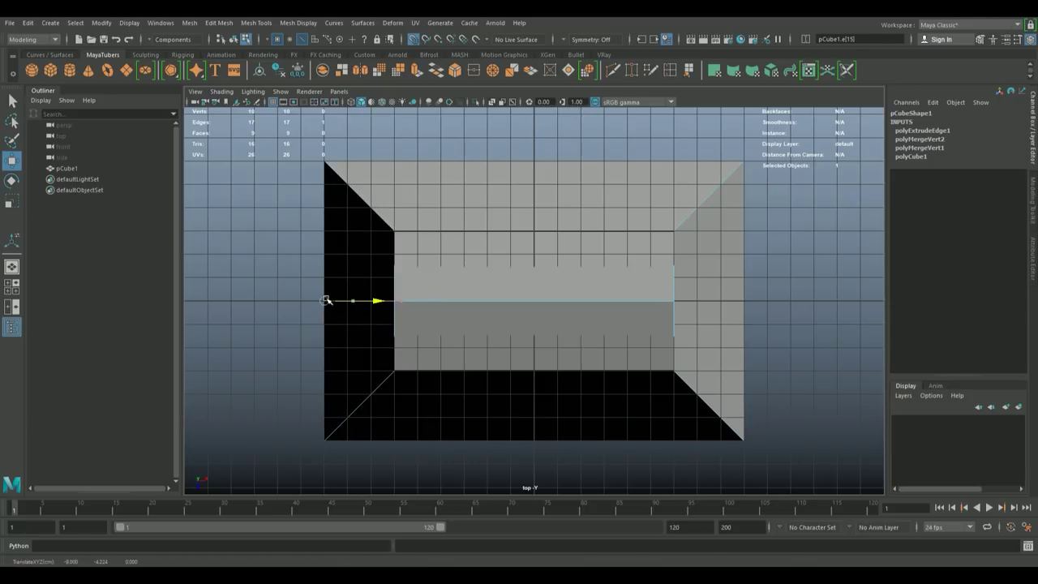
key(space)
drag(717, 266, 711, 384)
- Snap the pivot to the roof's apex and raise the roof 4.5 units with grid snapping
key(space)
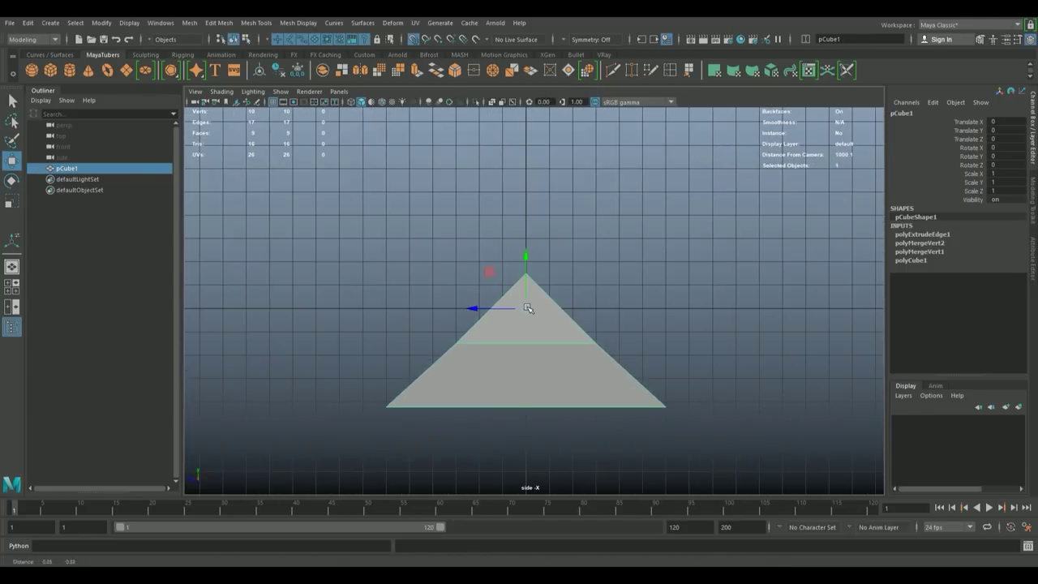
key(d)
click(439, 39)
click(525, 254)
key(d)
key(x)
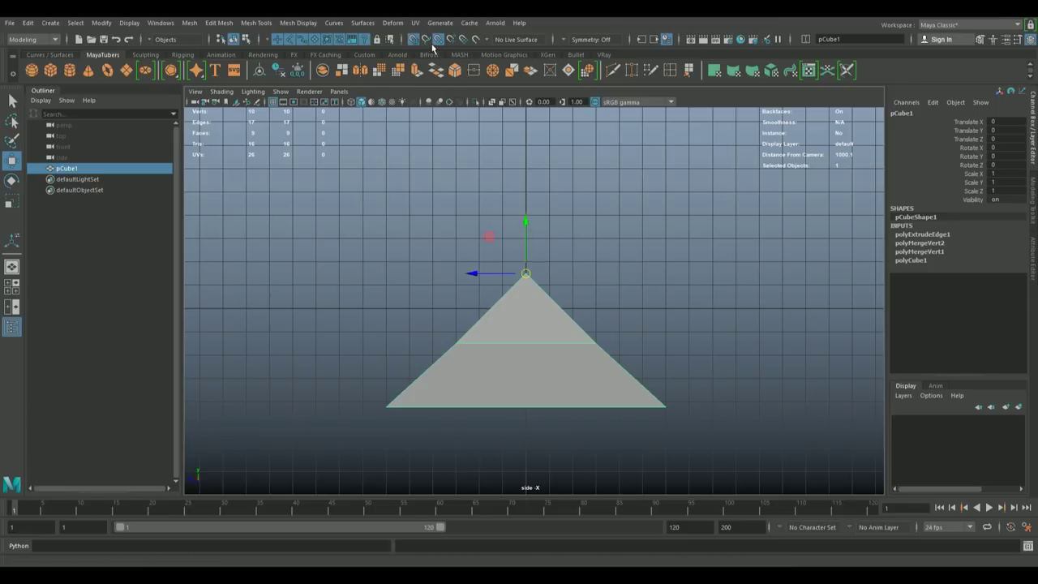
drag(527, 235, 526, 166)
- Lower the border's bottom vertices slightly and display the mesh as wireframe
drag(515, 212, 474, 214)
drag(498, 313, 808, 344)
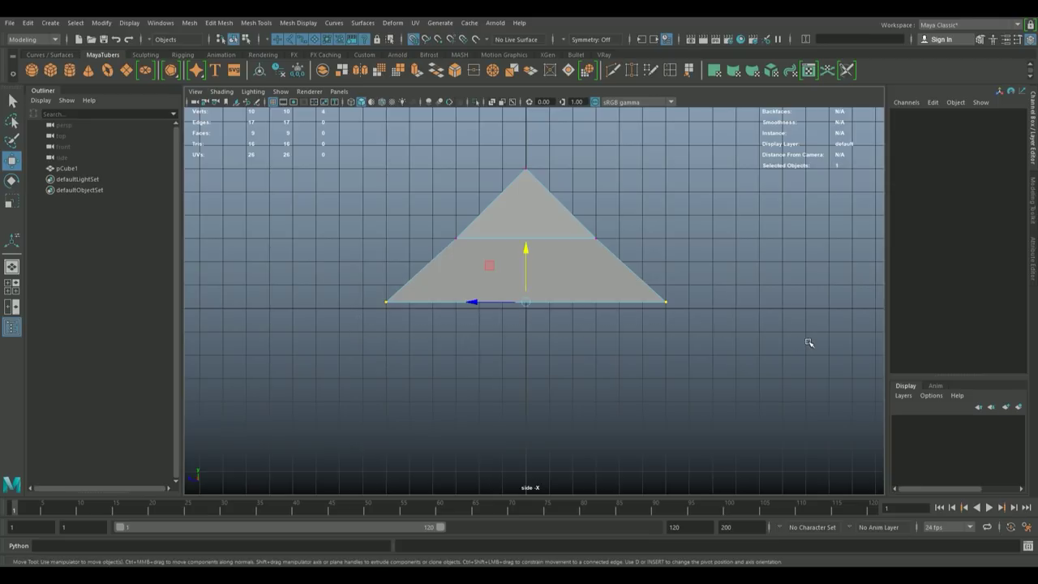
drag(523, 263, 525, 303)
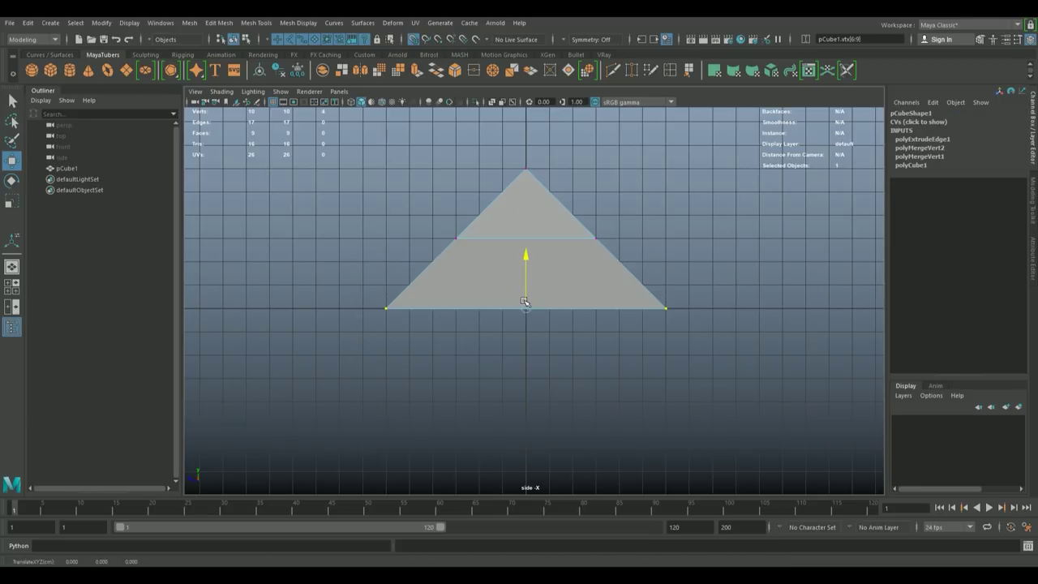
key(3)
key(1)
key(4)
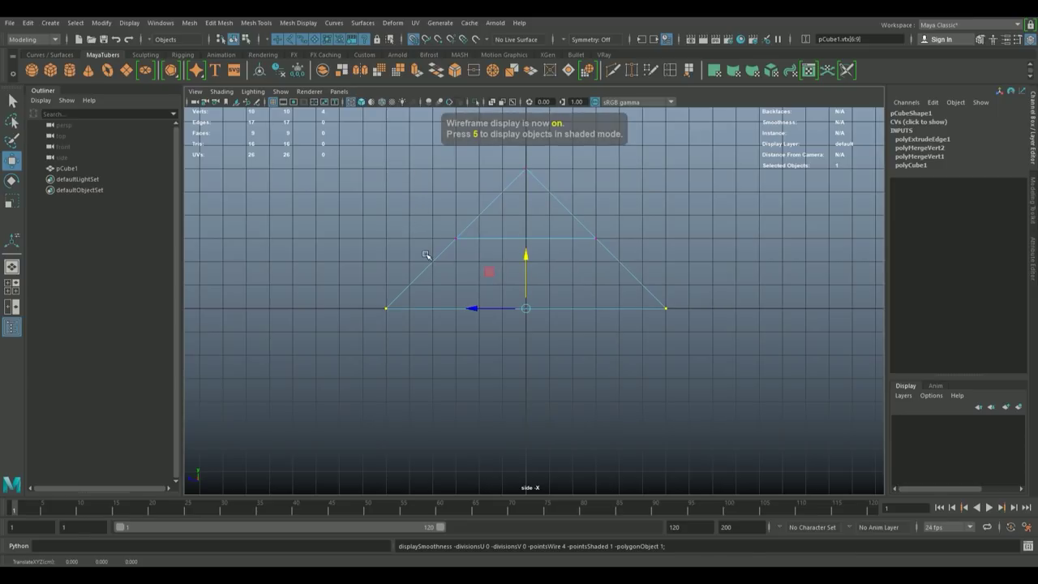
key(space)
key(space)
- Reverse the normals of the flat border faces
drag(594, 313, 589, 310)
drag(482, 285, 481, 294)
click(487, 285)
click(299, 23)
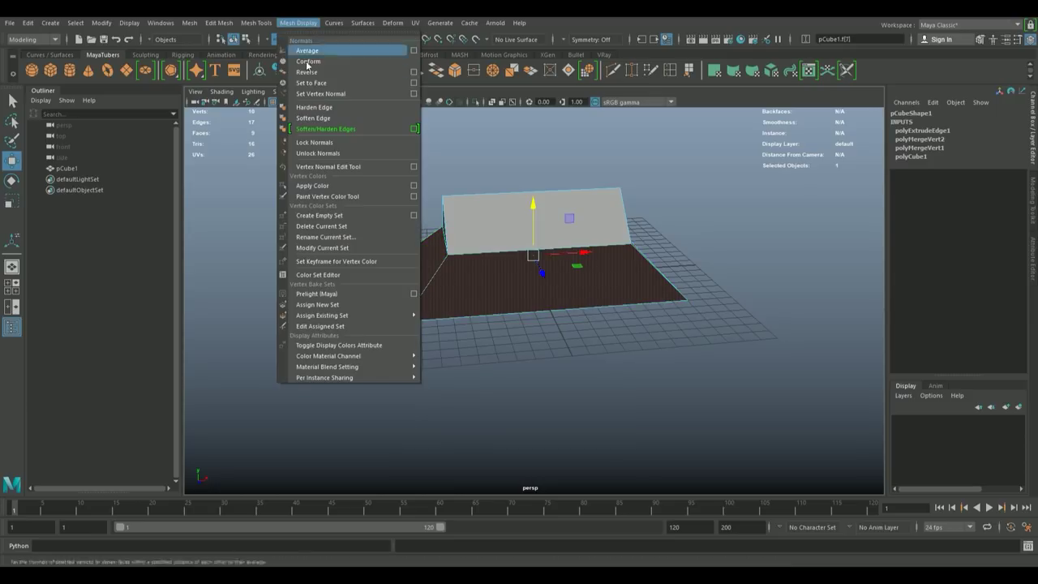
click(312, 73)
- Delete the unwanted face from underneath the mesh and return to object selection
drag(551, 324, 550, 224)
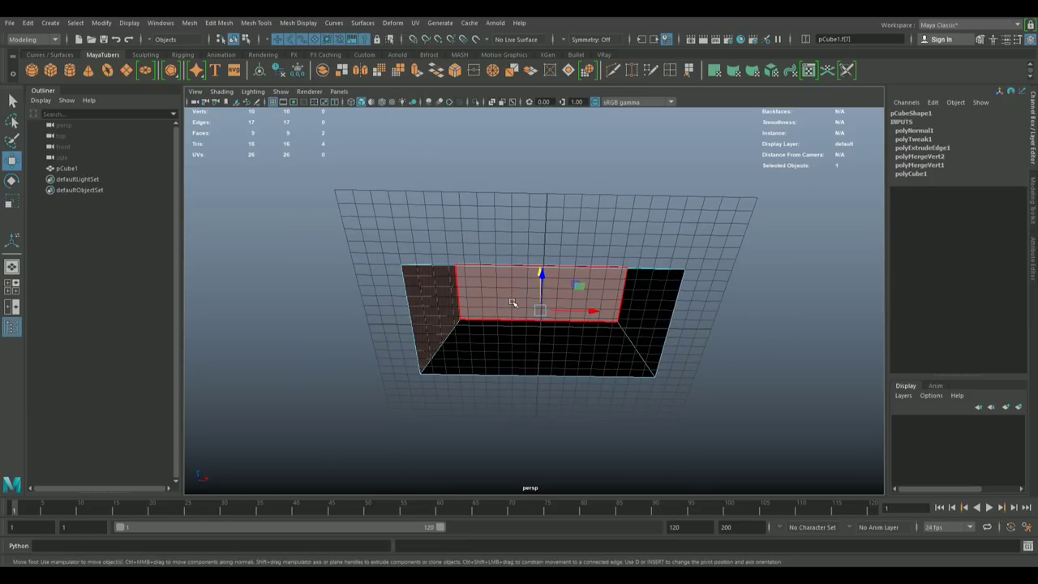
click(512, 301)
key(Delete)
drag(511, 302, 608, 368)
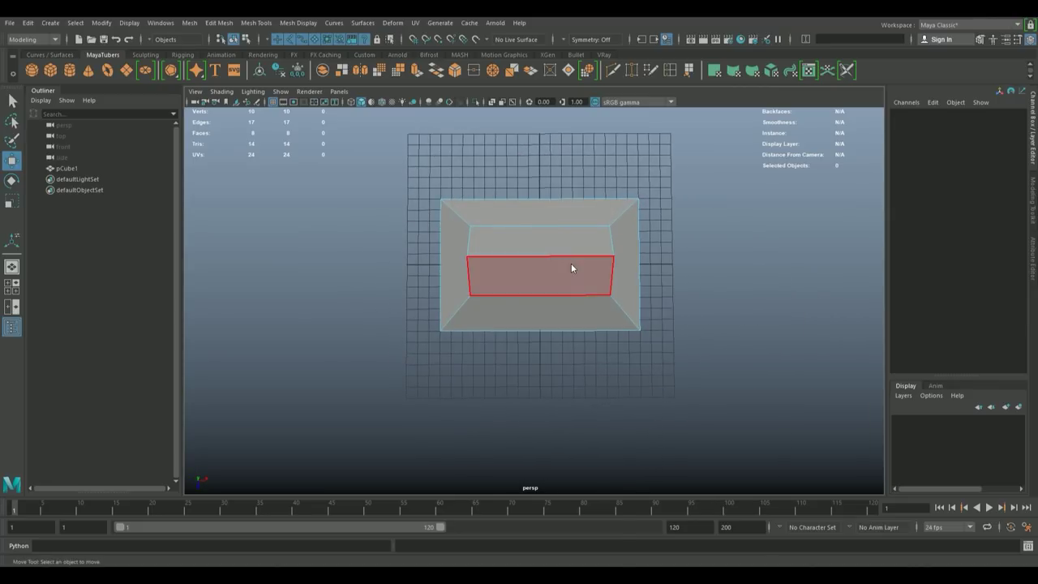
drag(571, 268, 625, 247)
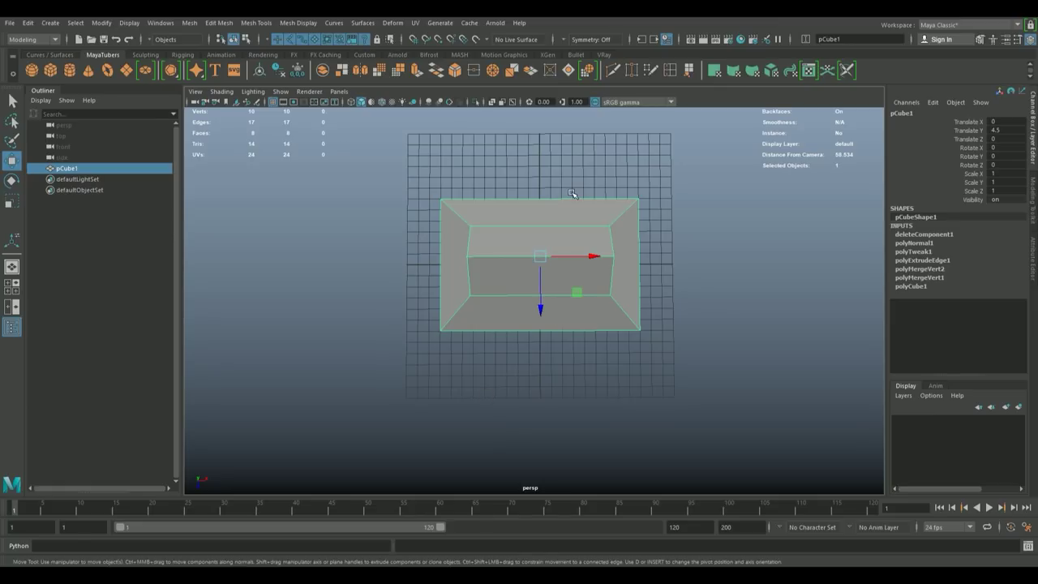
key(space)
key(space)
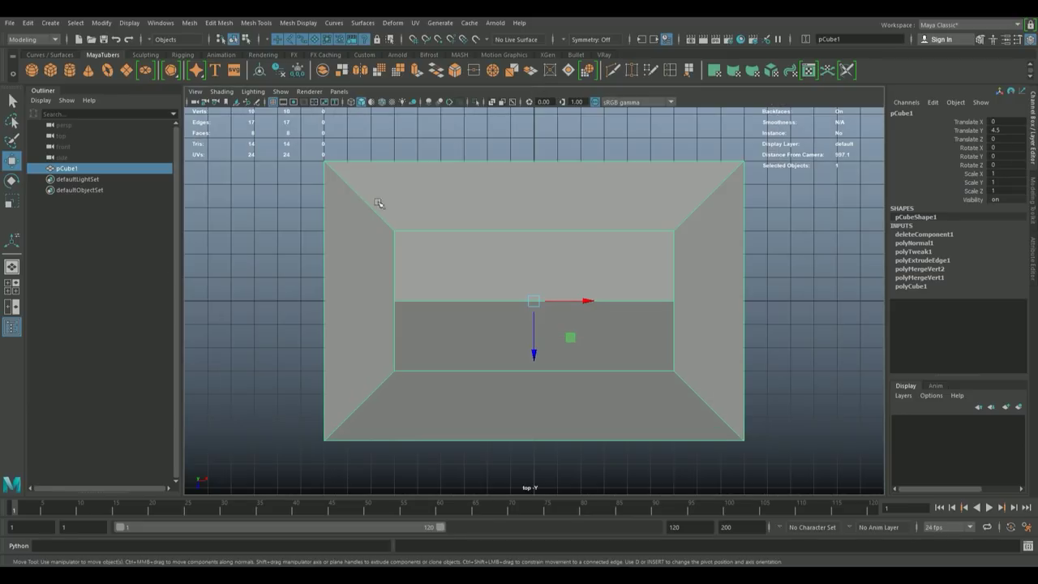
- Multi-cut a centre line from top edge to bottom edge, plus a cut down from the inner corner
click(614, 70)
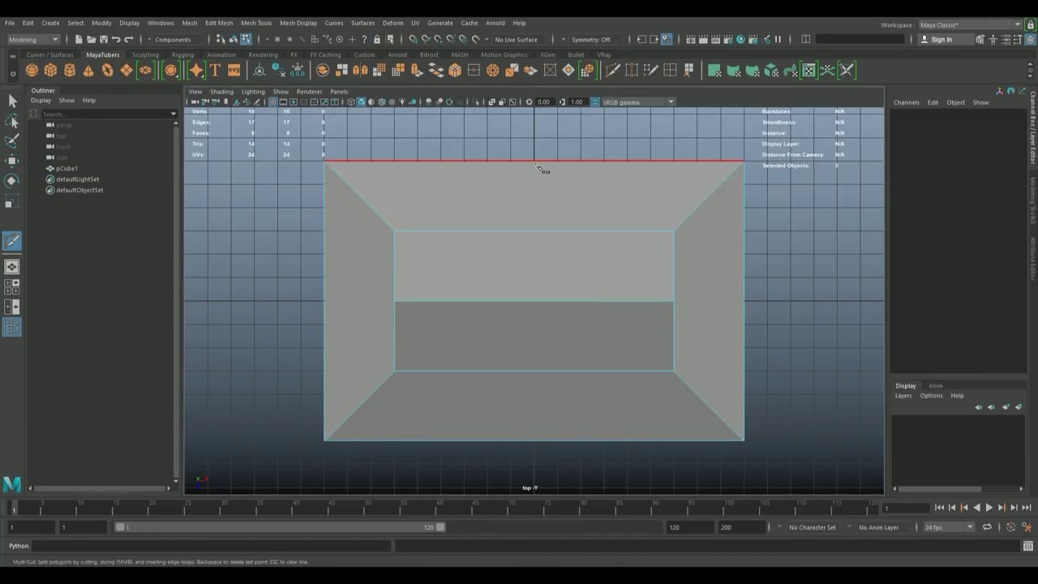
click(534, 160)
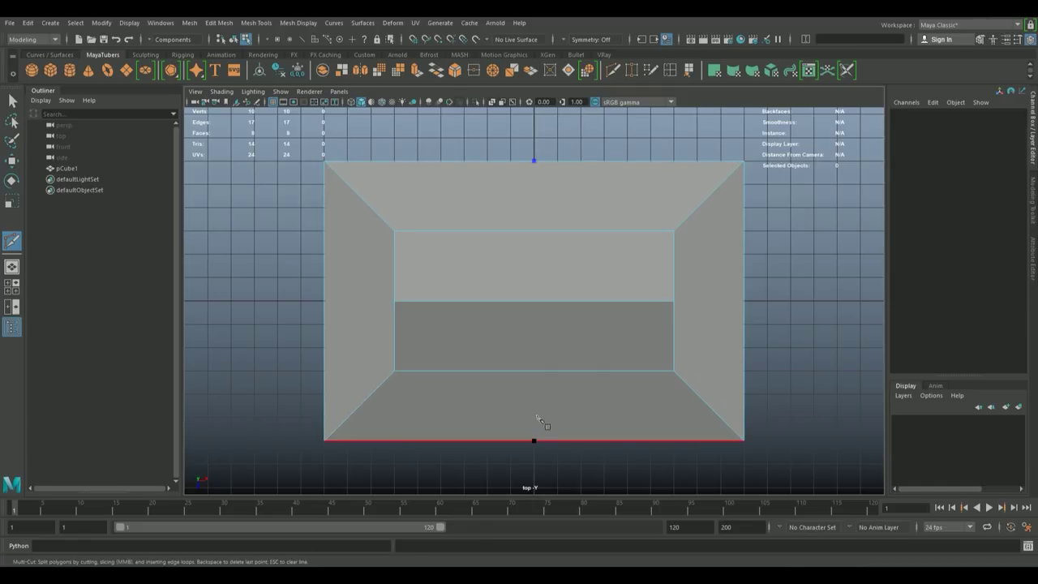
click(535, 441)
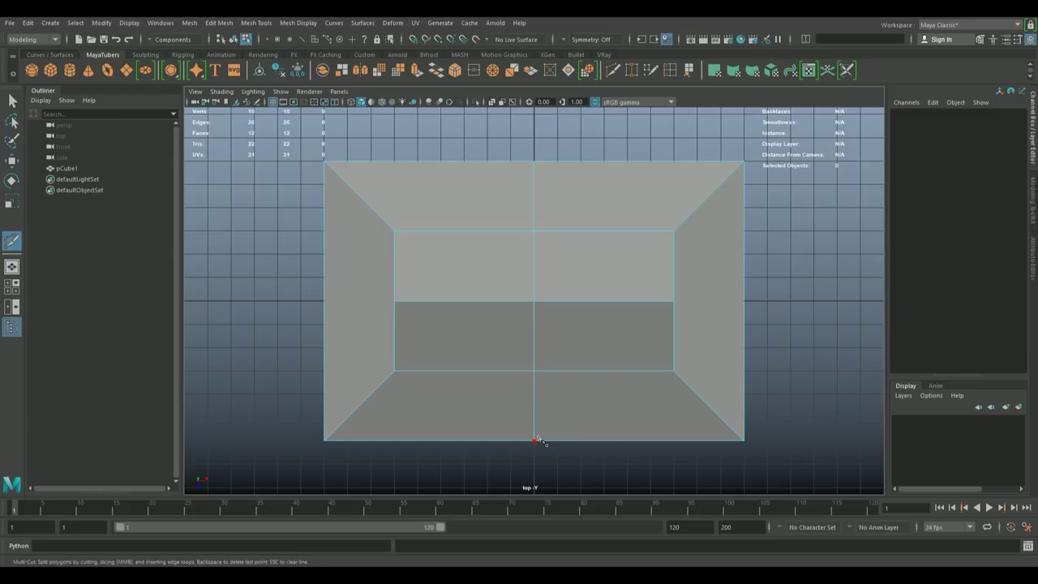
click(394, 371)
drag(418, 443, 418, 442)
click(394, 441)
key(Return)
- Cut from the inner corner to the left border, then slice from the ridge down to the bottom border
click(394, 371)
click(327, 371)
key(space)
key(space)
drag(624, 239, 616, 235)
scroll(up, 3)
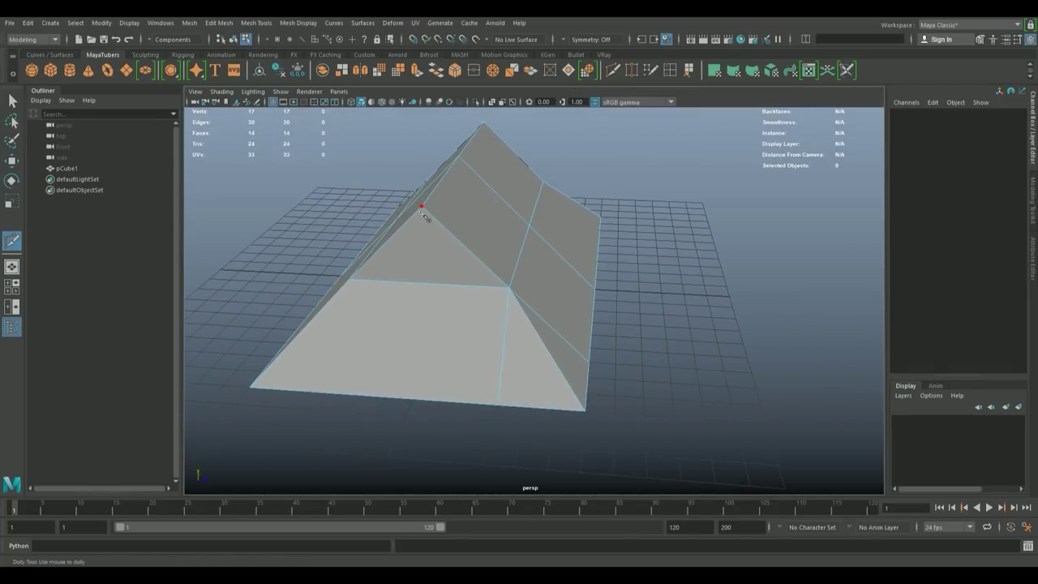
click(421, 207)
key(Caps_Lock)
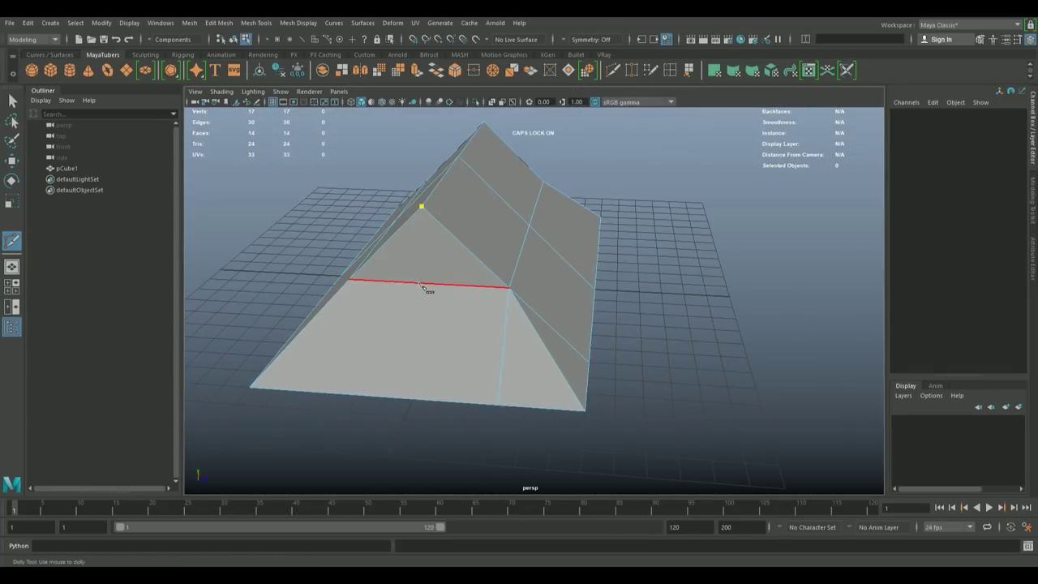
key(Caps_Lock)
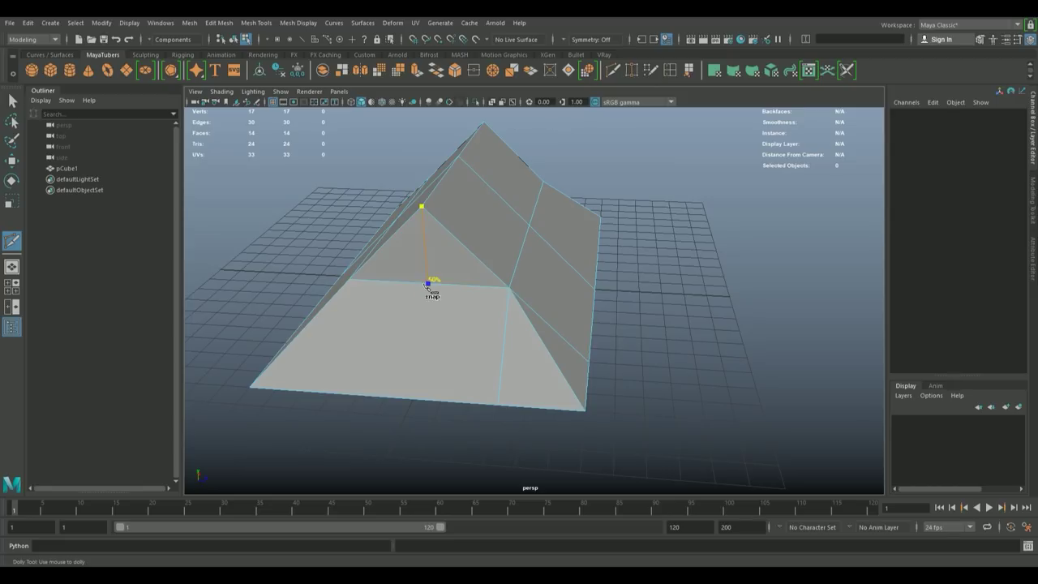
click(427, 286)
click(413, 395)
key(Return)
drag(412, 397, 533, 308)
key(space)
key(space)
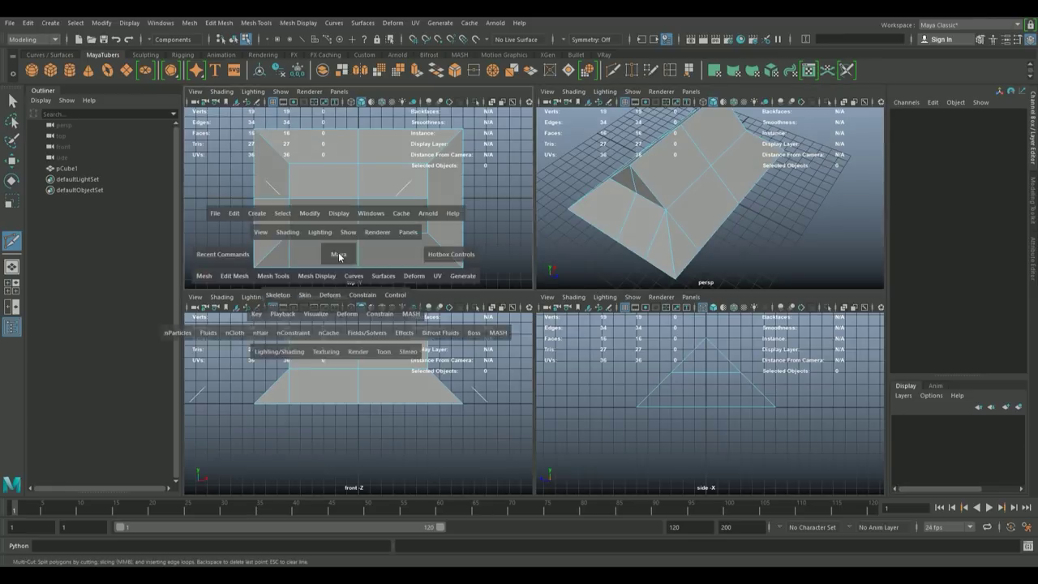
- Exit the Multi-Cut tool and orbit the perspective view to the triangular gable faces
drag(401, 280, 475, 287)
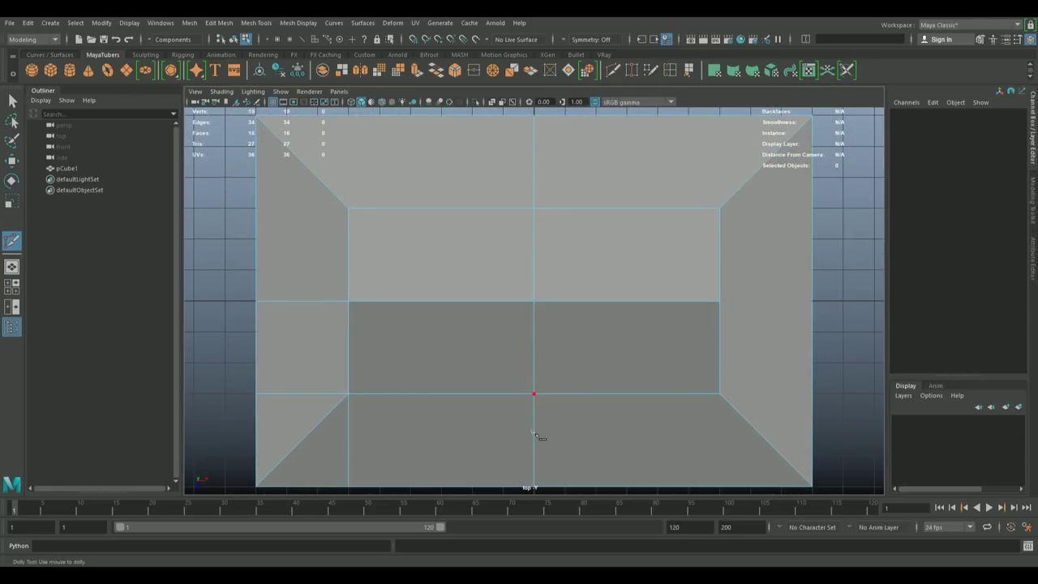
key(q)
key(space)
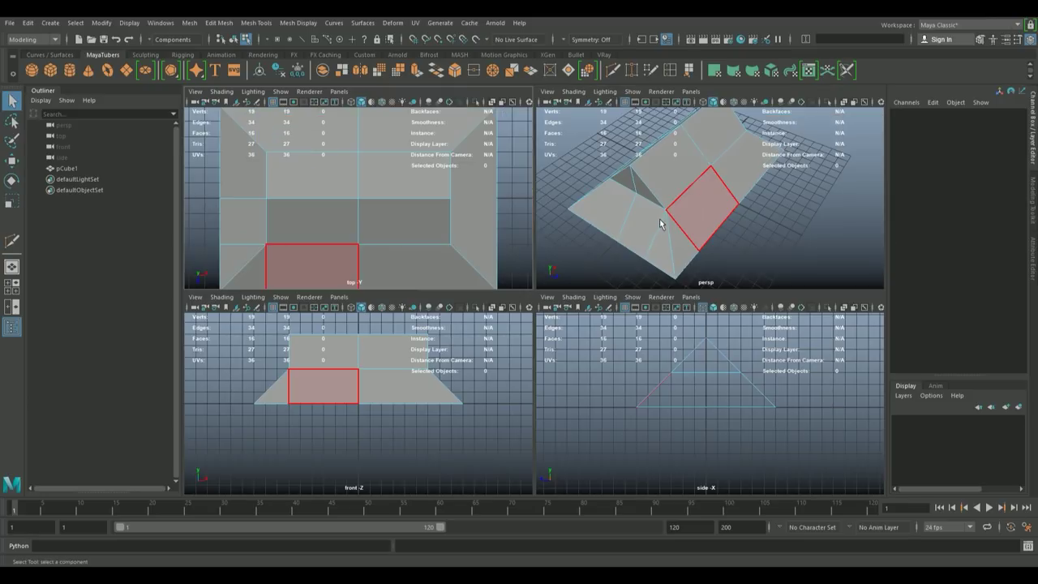
key(space)
drag(597, 249, 577, 239)
drag(568, 235, 568, 268)
- Inset both gable faces with a 0.4 offset extrude, then extrude again and push them inward
click(569, 239)
click(546, 232)
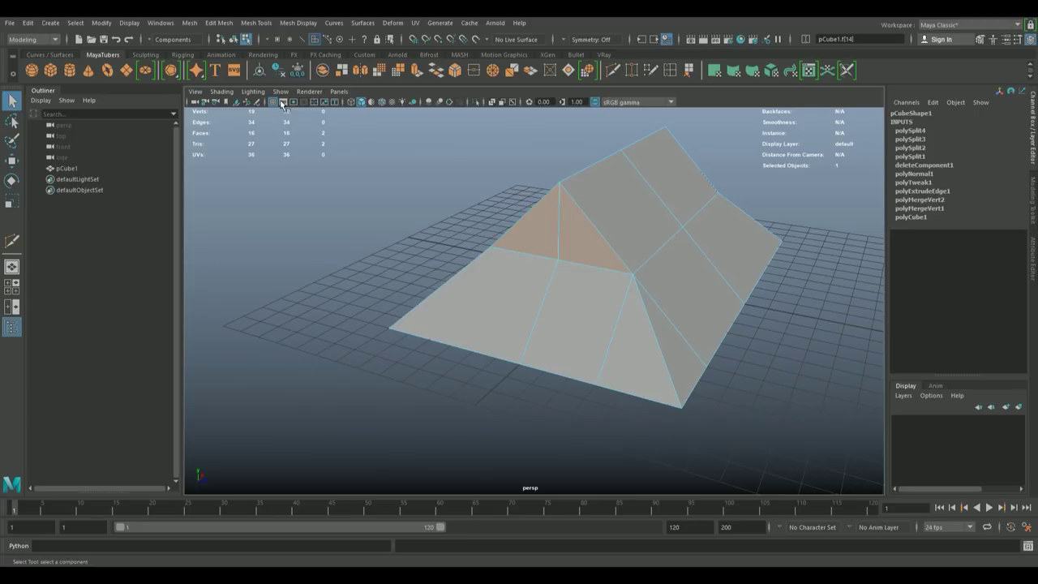
click(416, 72)
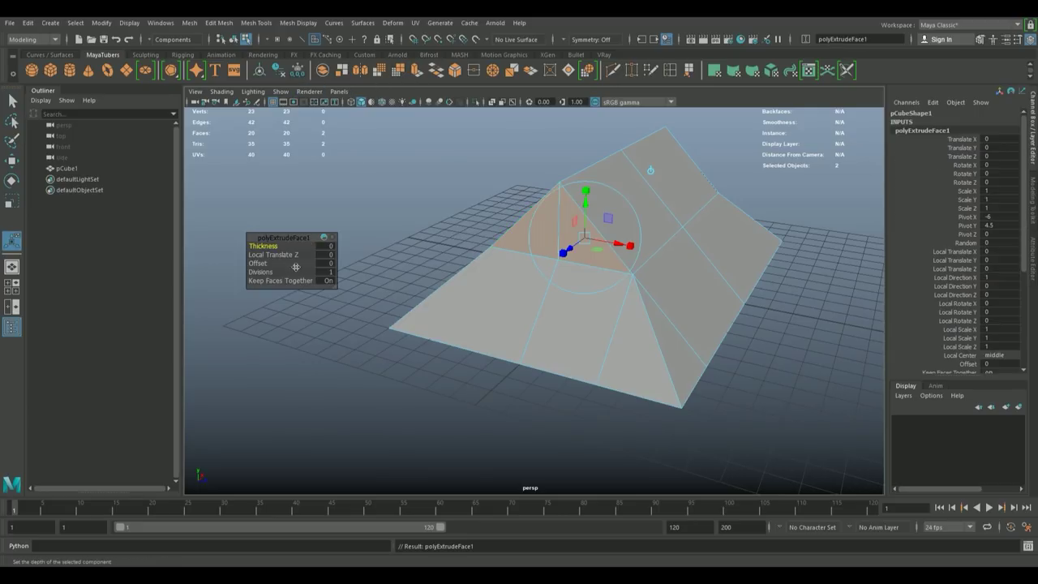
key(Return)
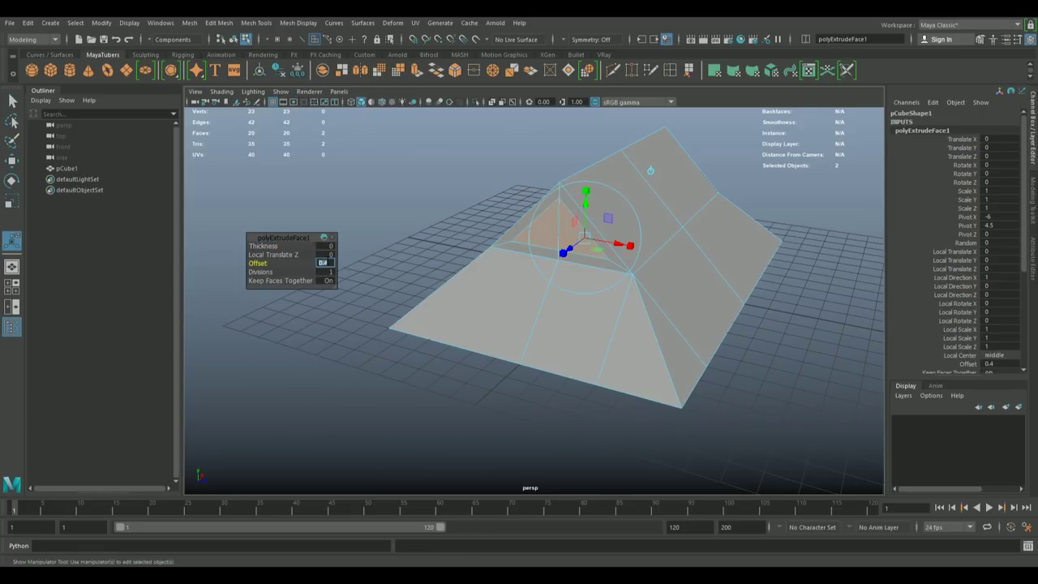
key(ctrl+e)
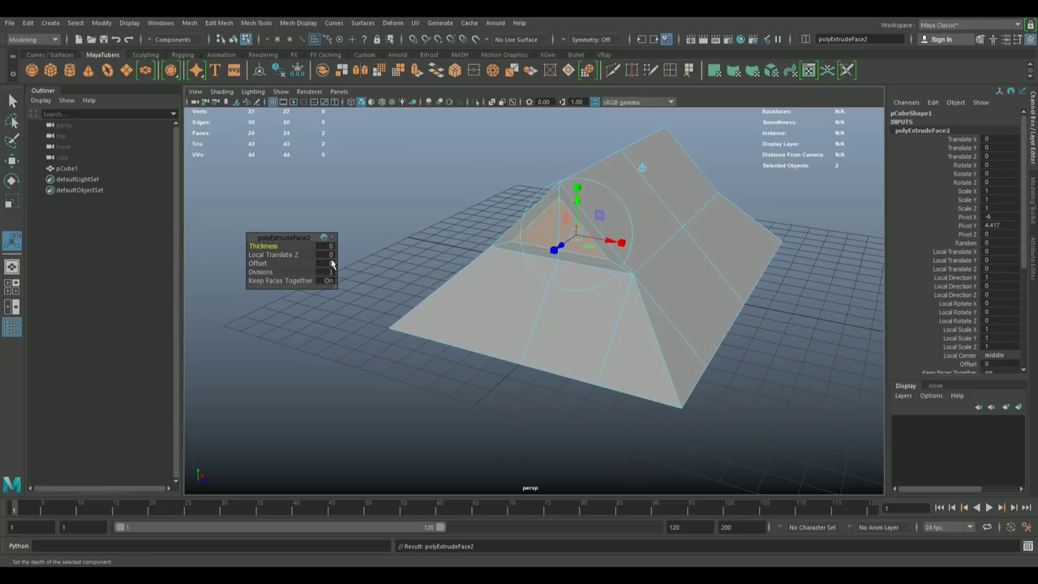
click(328, 256)
drag(328, 256, 321, 253)
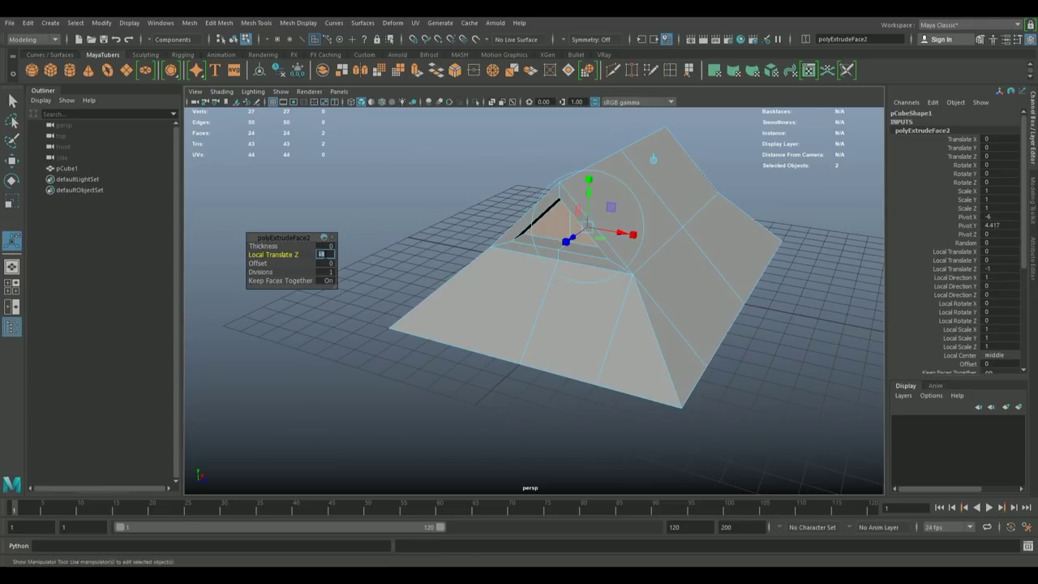
click(616, 438)
drag(616, 438, 557, 283)
- Marquee-select the left-side faces of the roof mesh and delete them
right_click(552, 266)
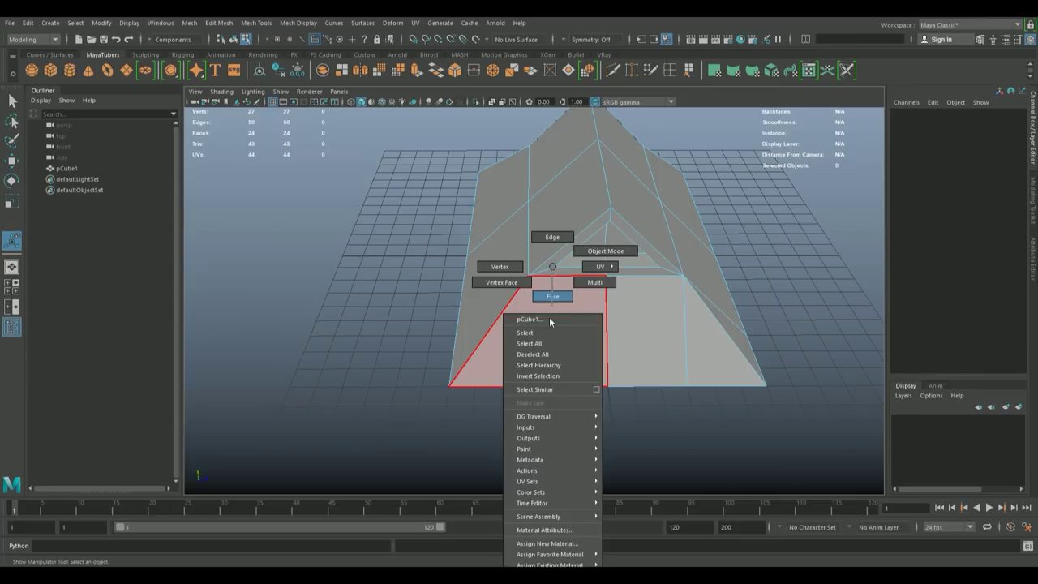
drag(557, 417, 666, 225)
key(Delete)
key(Delete)
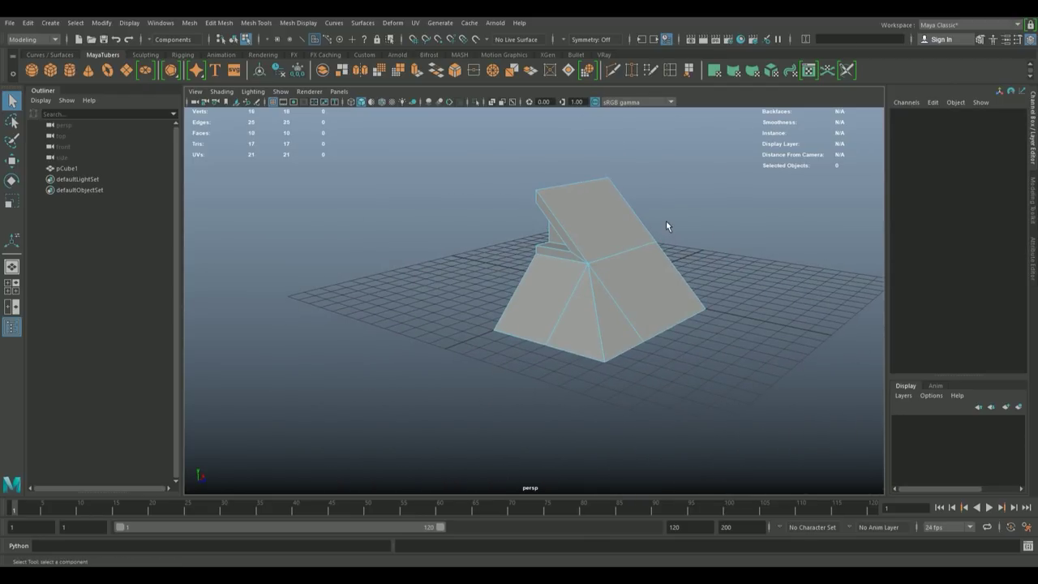
drag(630, 224, 531, 238)
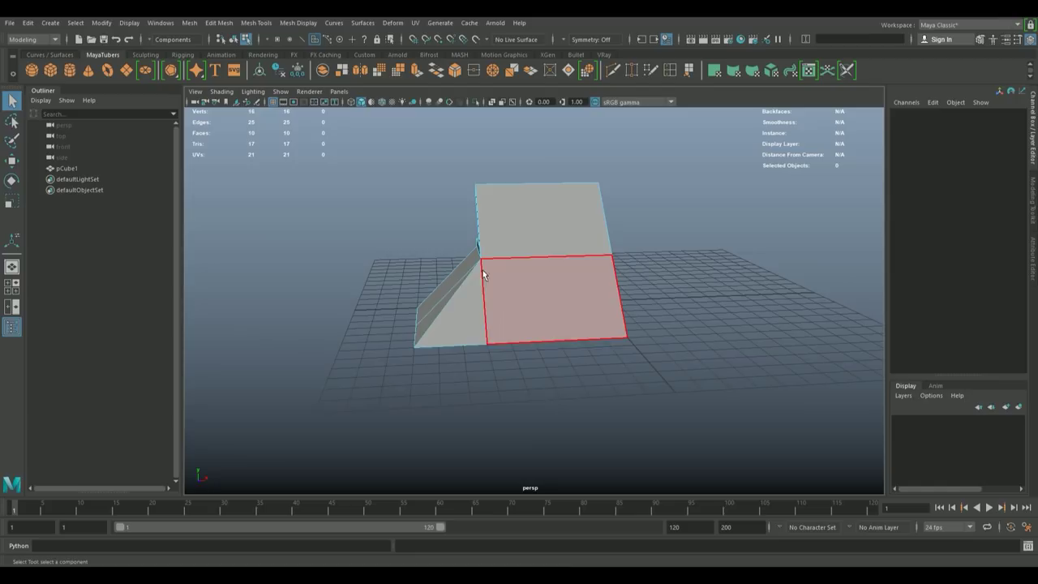
drag(377, 312, 630, 325)
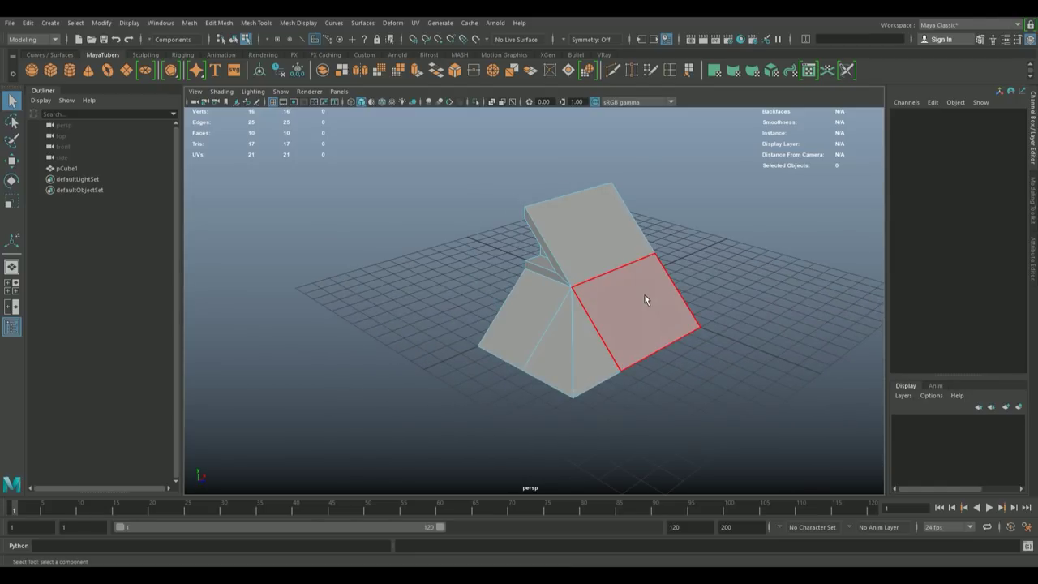
drag(601, 224, 532, 210)
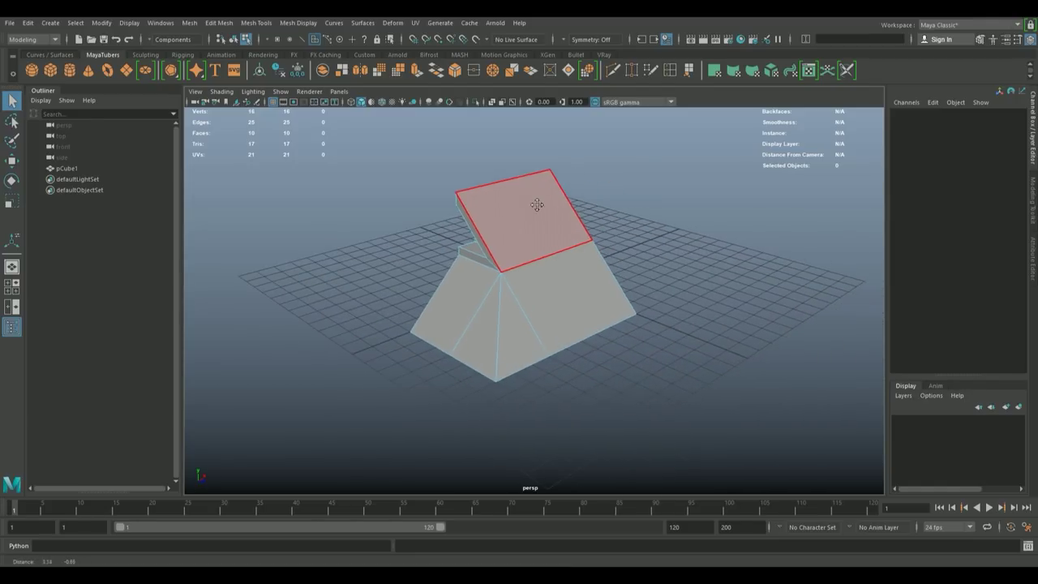
- Select the right edge of the angled slab
drag(553, 207, 549, 176)
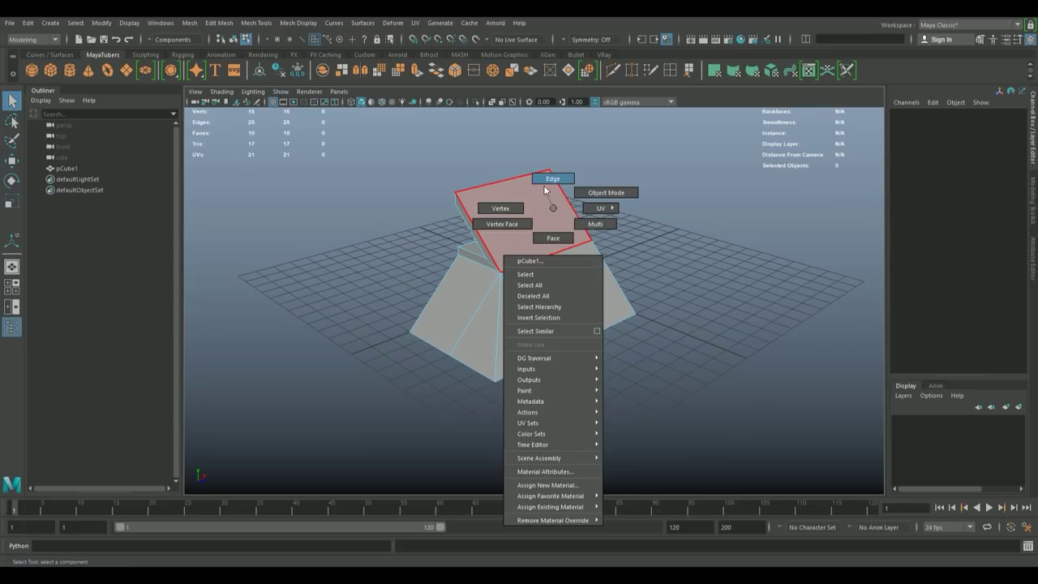
click(569, 204)
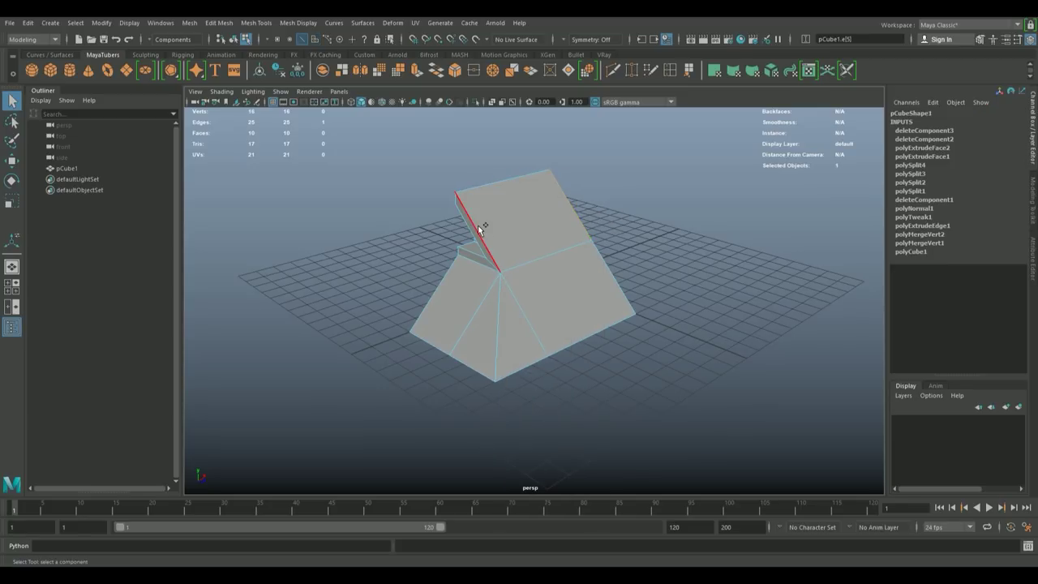
drag(477, 225, 630, 239)
- Add the edge under the slab and Connect the selected edges with 8 segments
scroll(up, 3)
drag(523, 202, 571, 262)
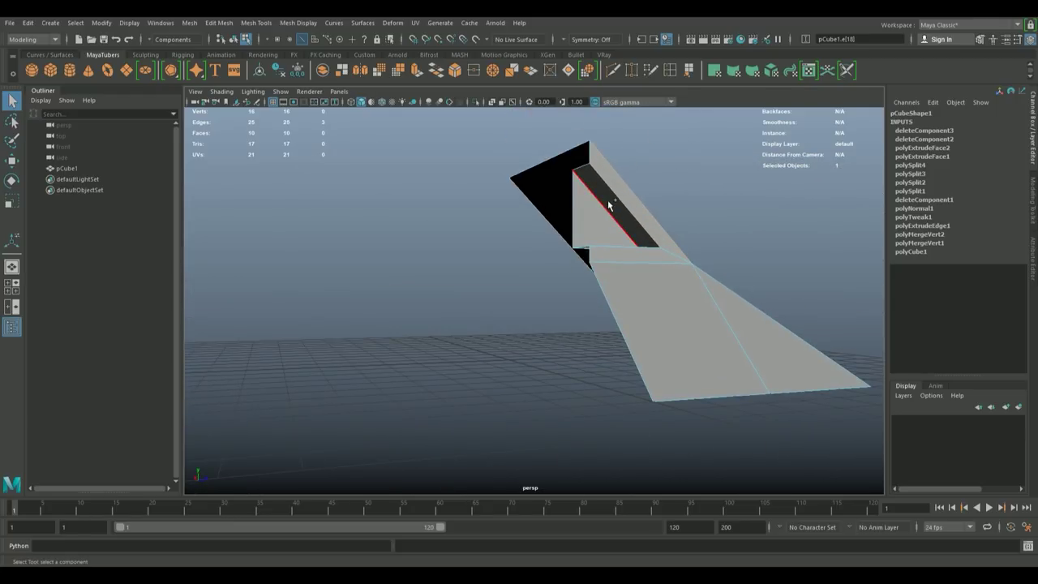
click(607, 200)
drag(608, 200, 544, 284)
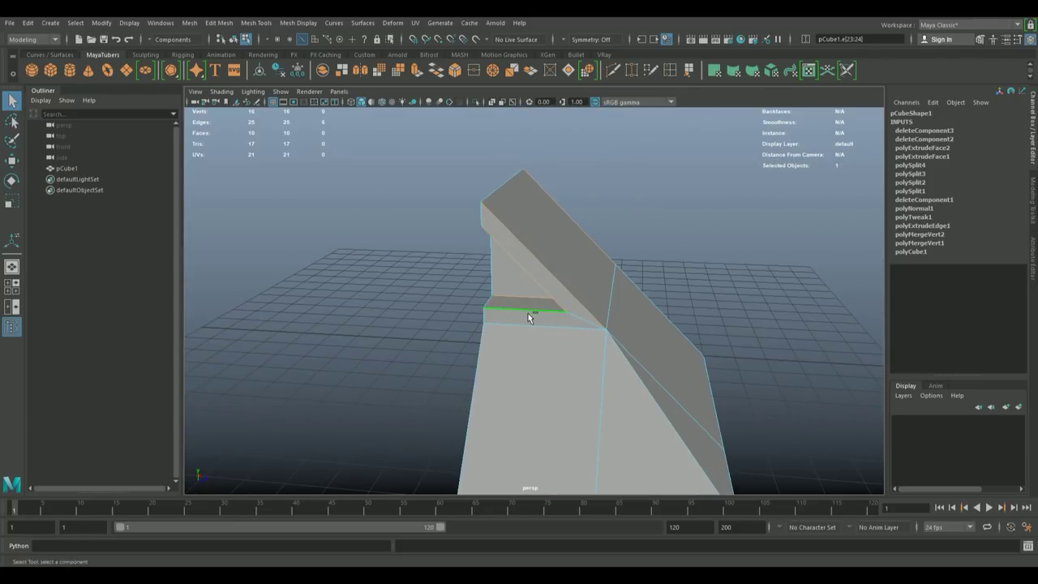
drag(541, 333, 575, 223)
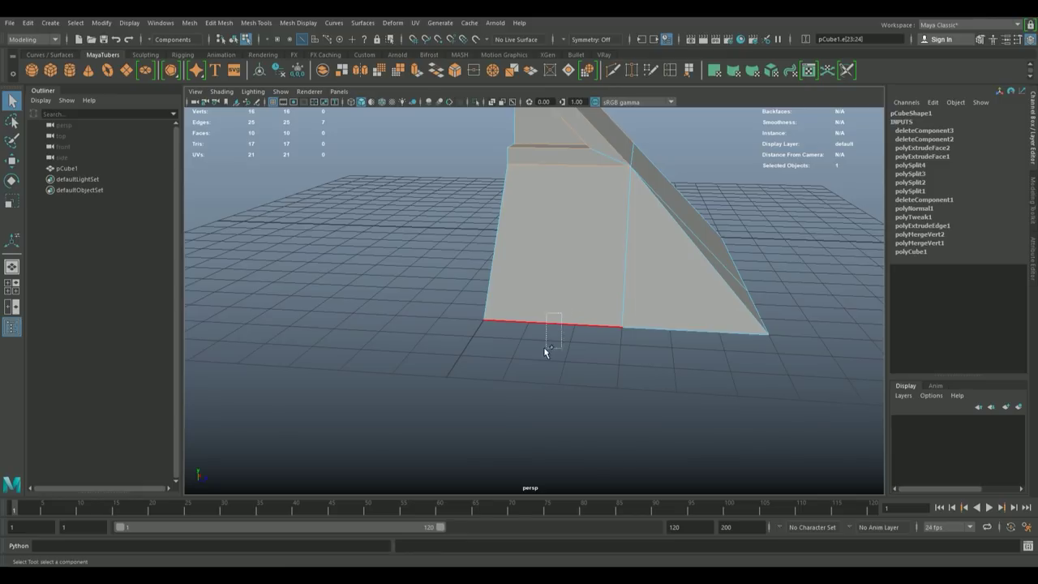
drag(676, 264, 572, 272)
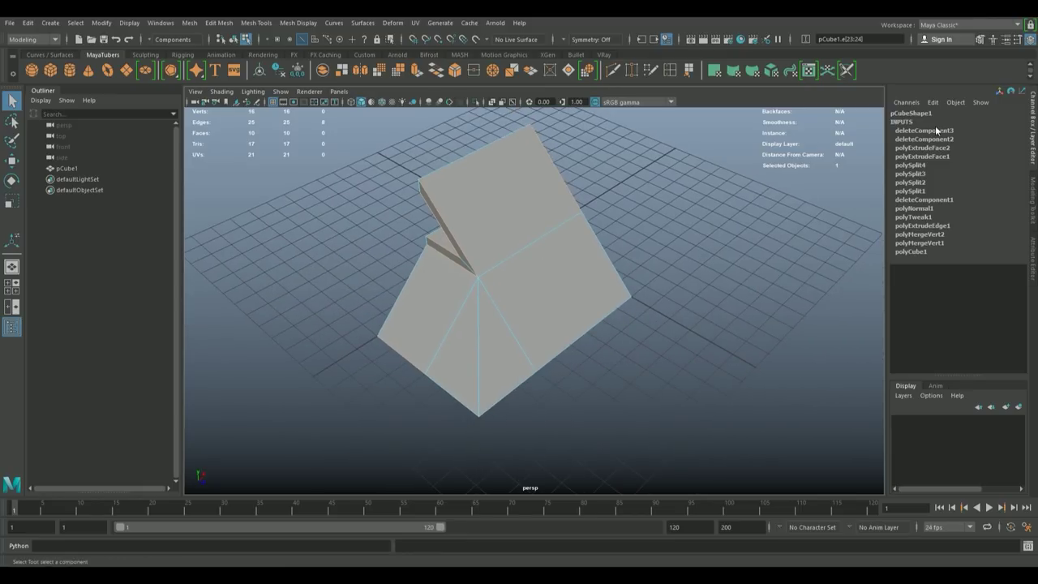
click(981, 39)
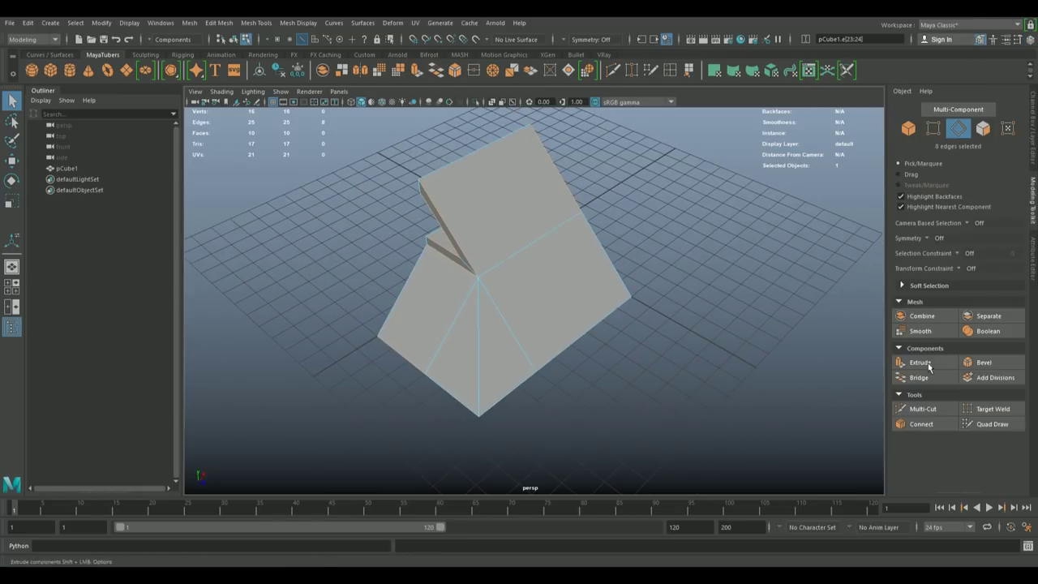
click(921, 425)
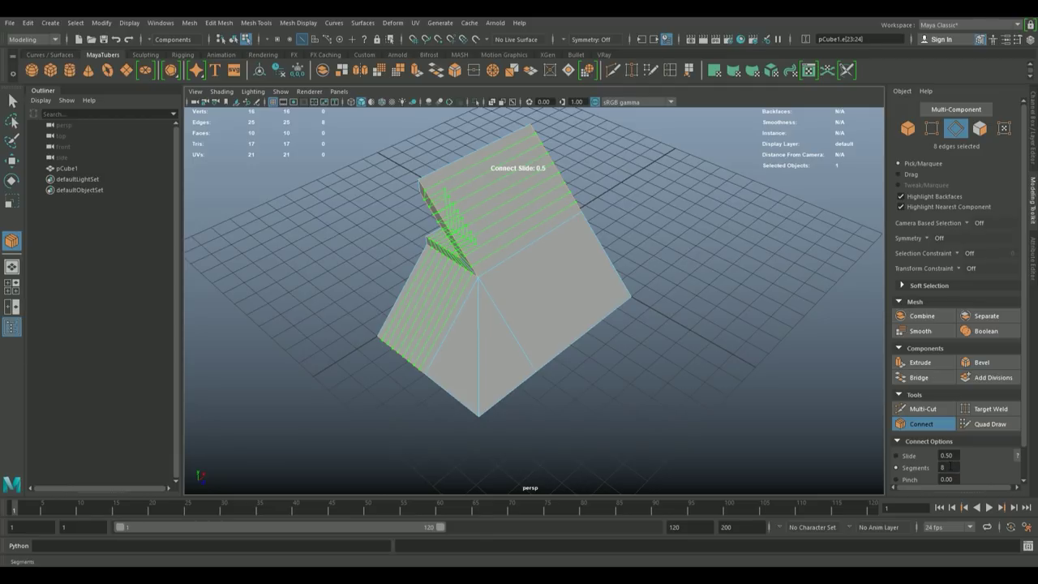
- Commit the first connect, connect the ridge and left-face edges, then view the mesh from the top
key(Return)
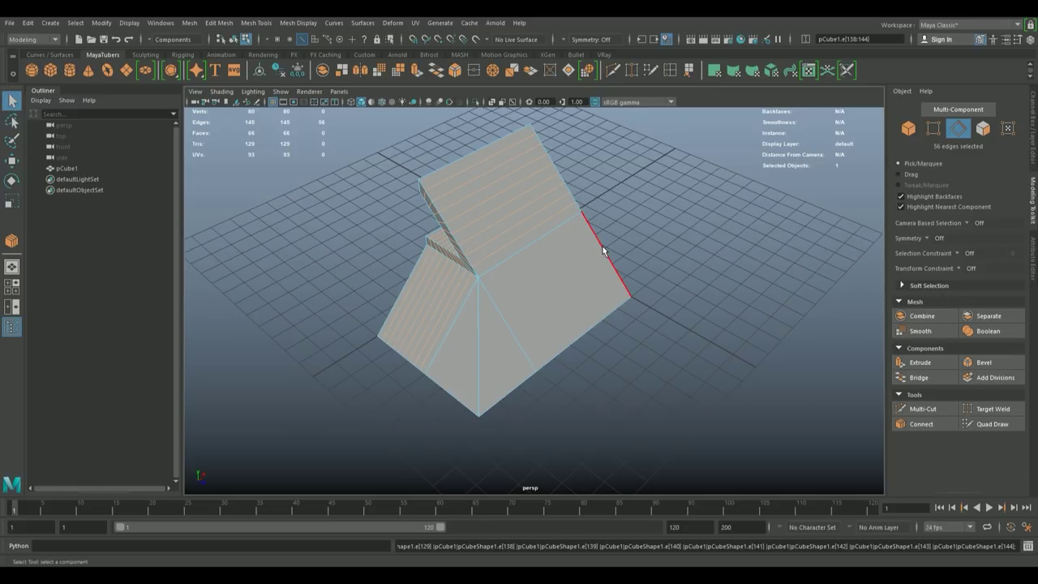
click(600, 247)
drag(543, 298, 446, 312)
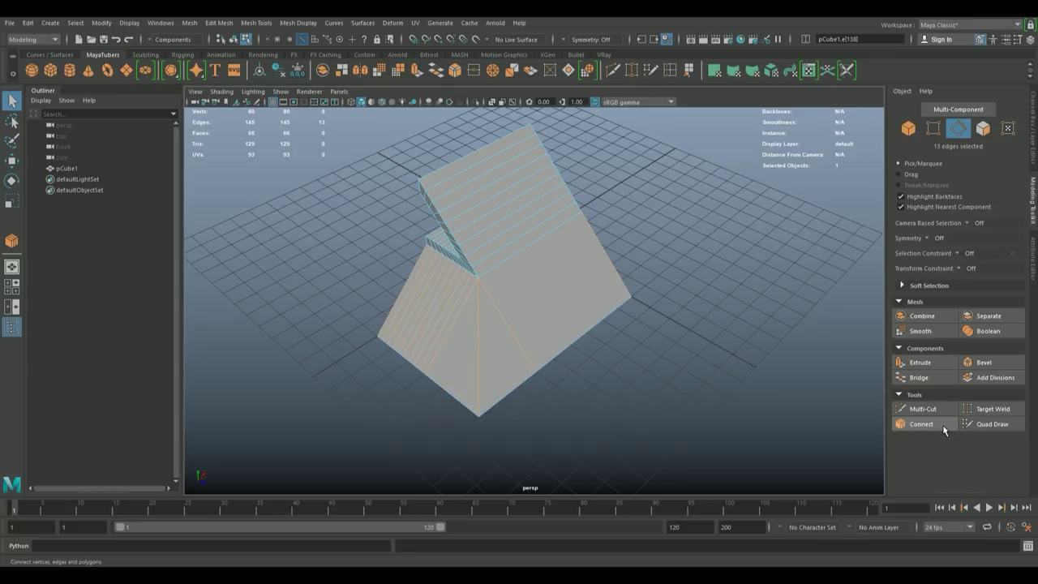
click(900, 423)
key(q)
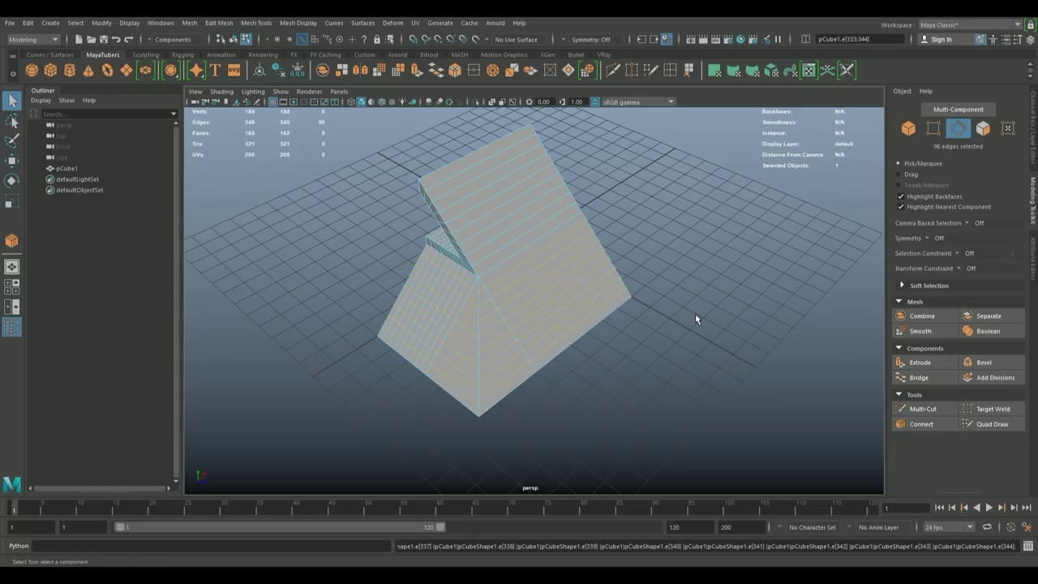
key(space)
key(space)
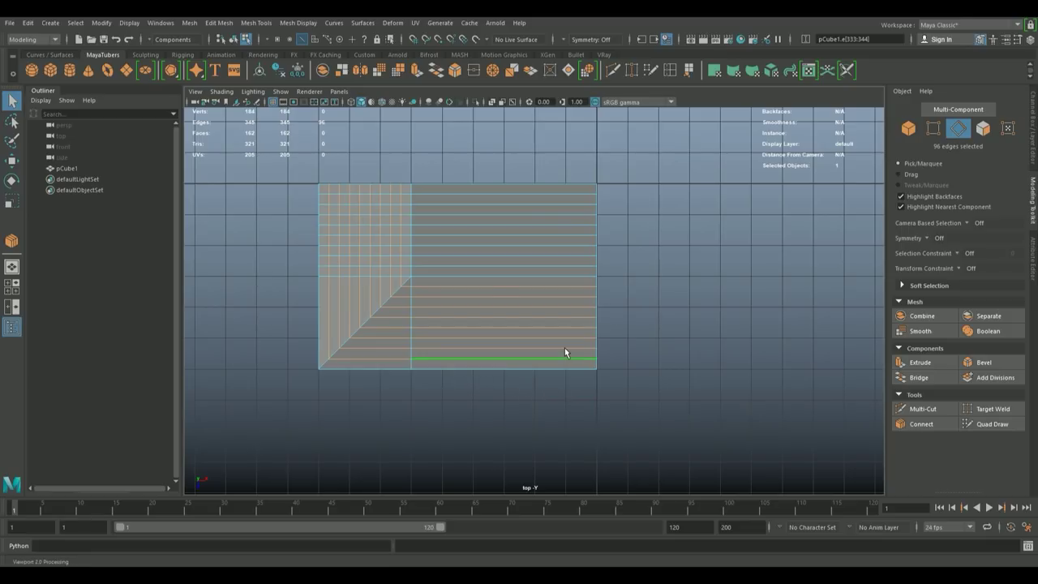
- Connect the slanted face's parallel edges with 16 segments to form a dense grid
key(space)
key(space)
drag(589, 264, 539, 265)
click(493, 140)
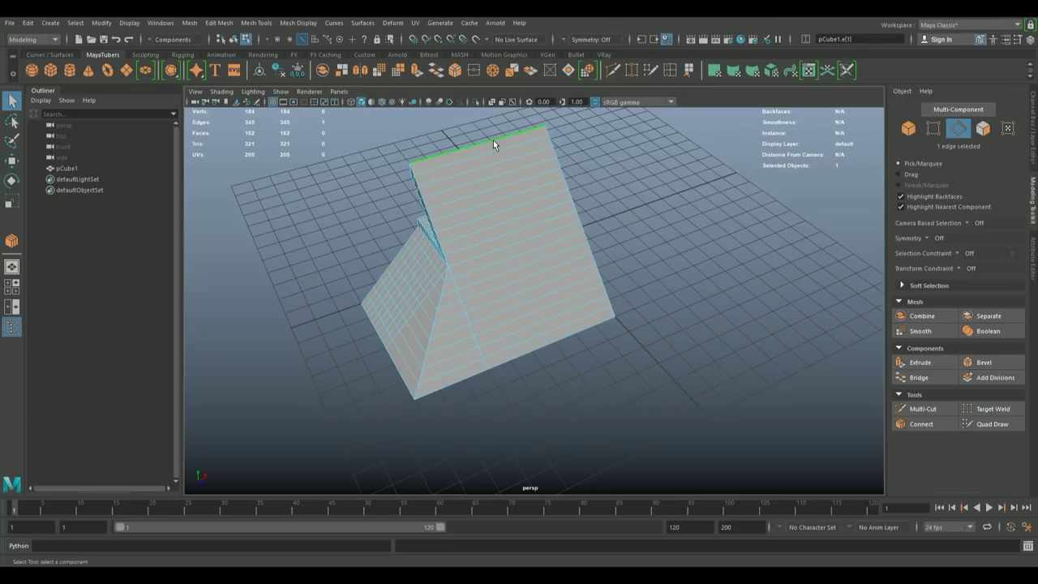
drag(493, 140, 568, 335)
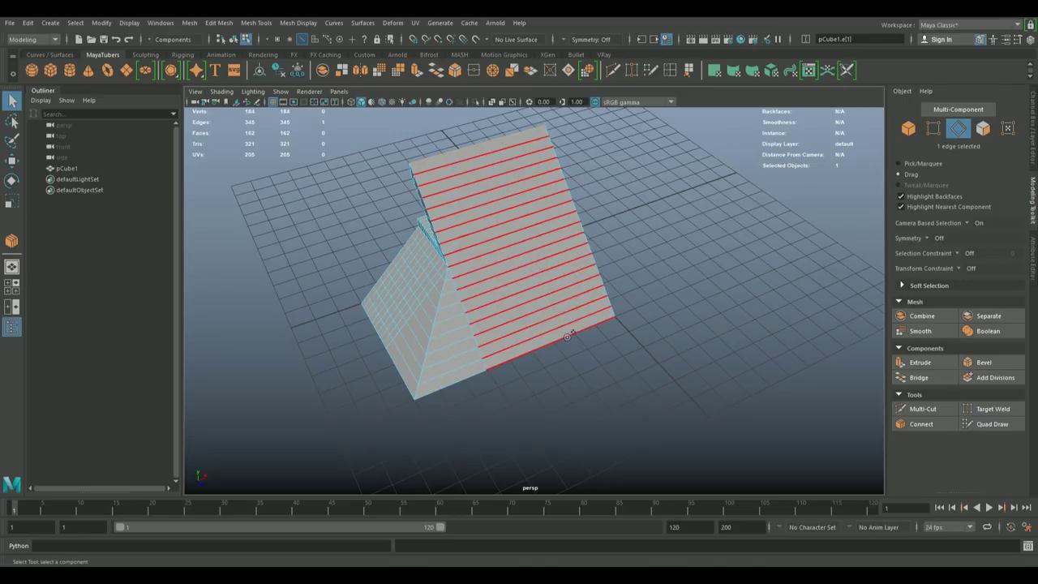
click(945, 425)
click(948, 467)
text(16)
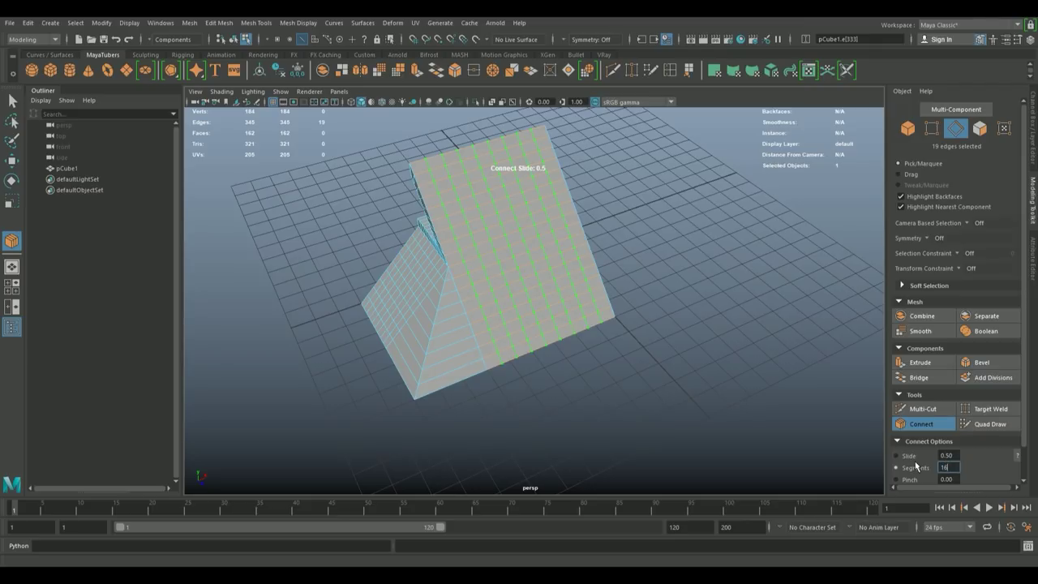
key(Return)
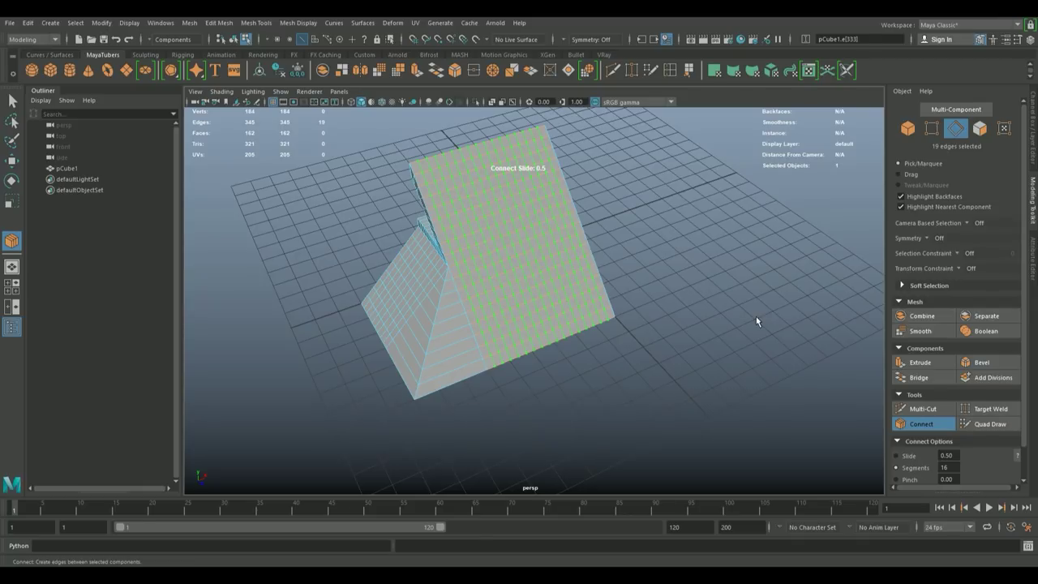
key(q)
drag(744, 307, 598, 255)
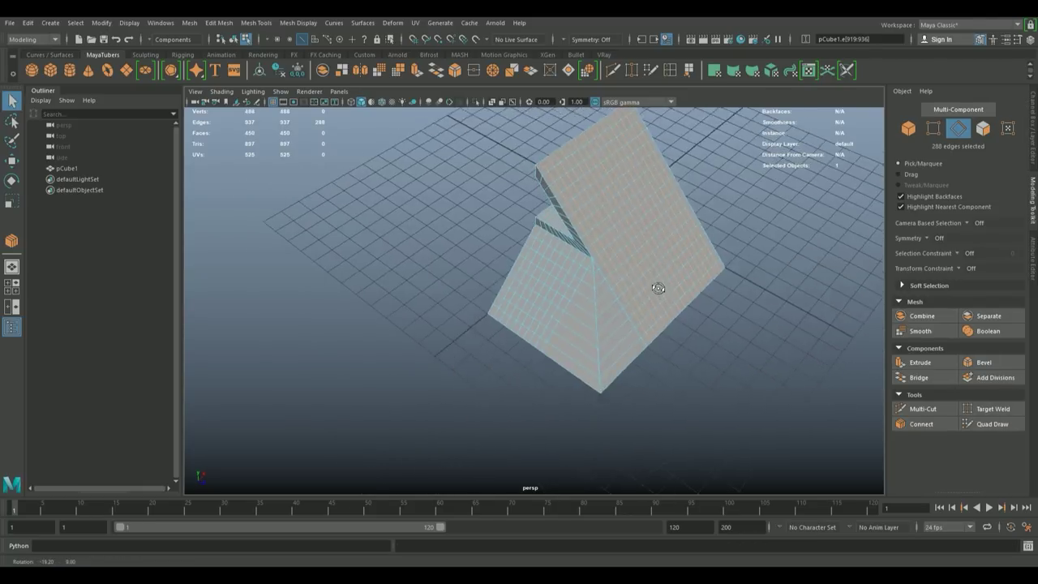
drag(597, 255, 666, 286)
drag(667, 285, 617, 329)
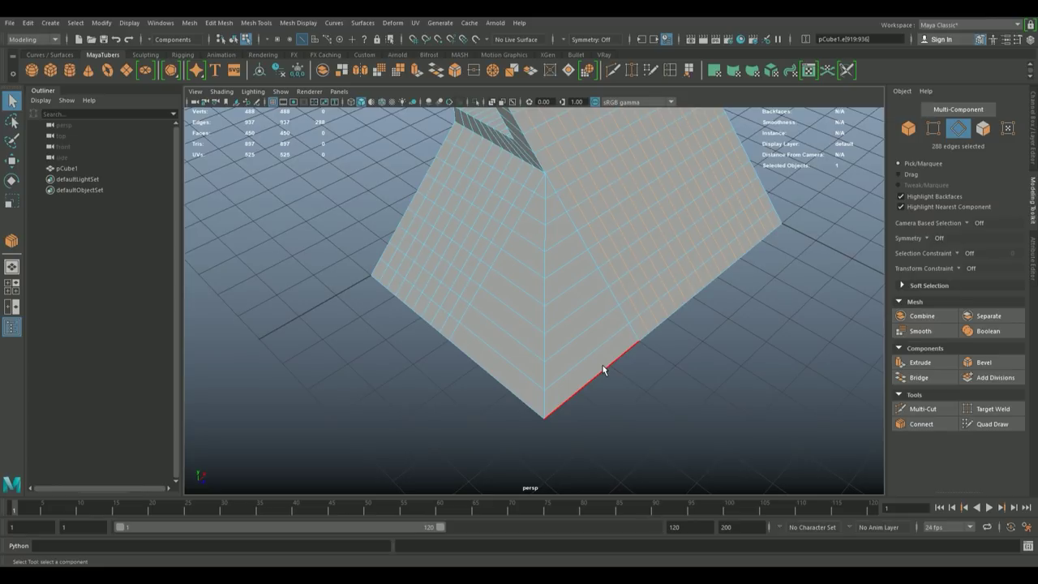
- Connect the three lower-left border edges with 8 segments, then clear the selection
click(602, 371)
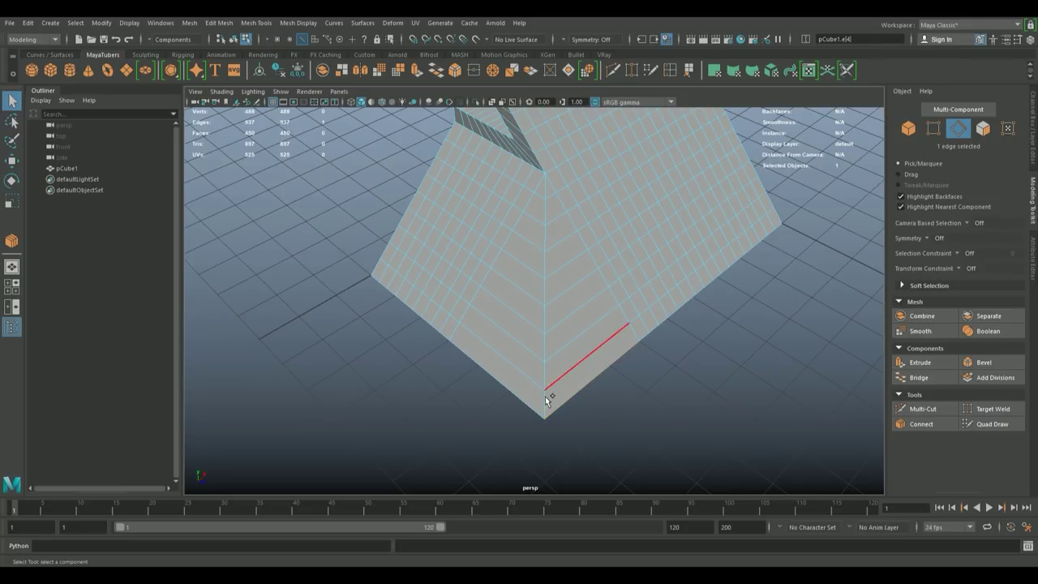
click(514, 393)
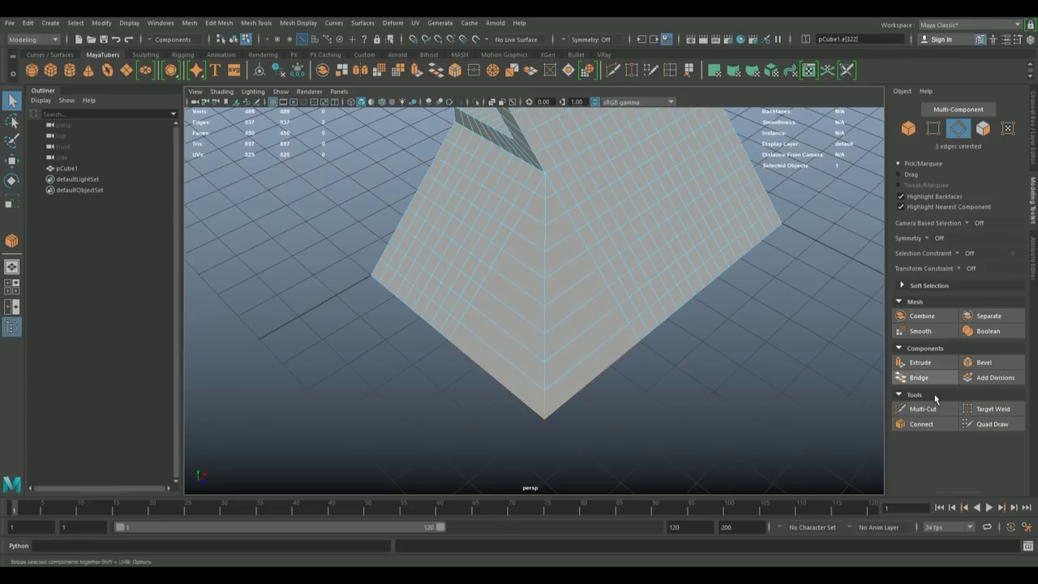
click(924, 423)
double_click(946, 467)
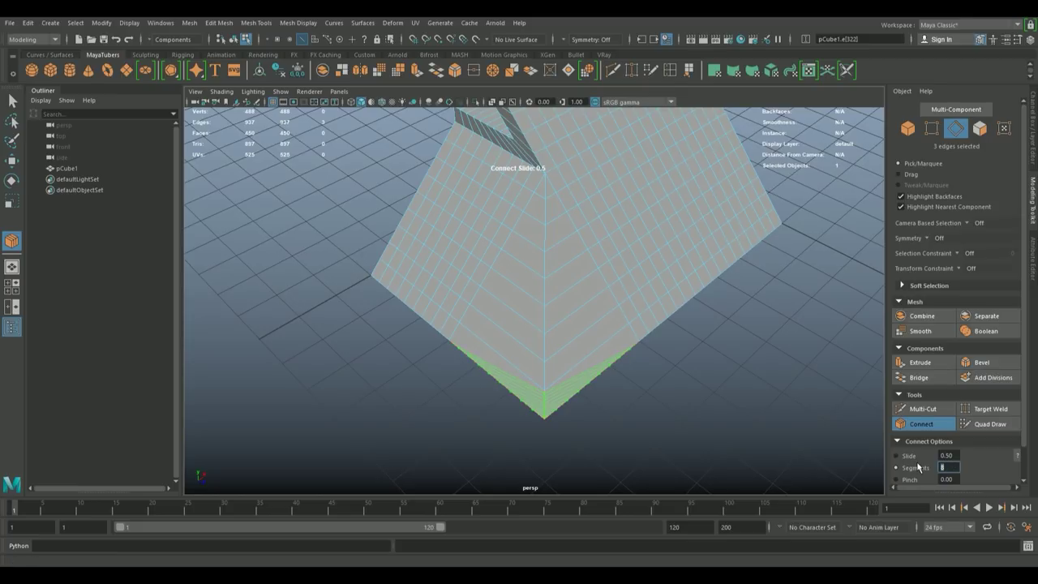
key(Return)
key(q)
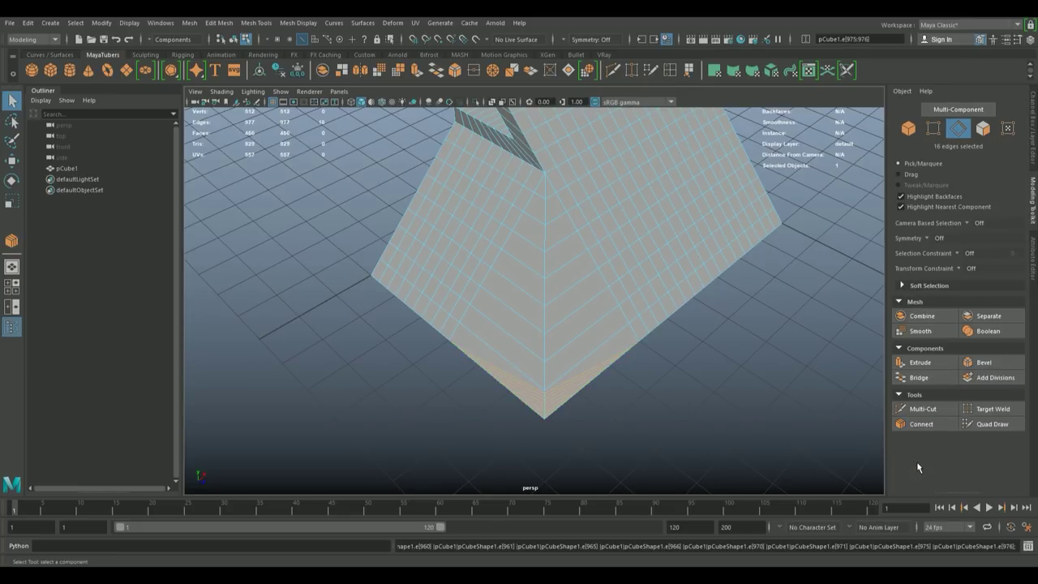
click(614, 385)
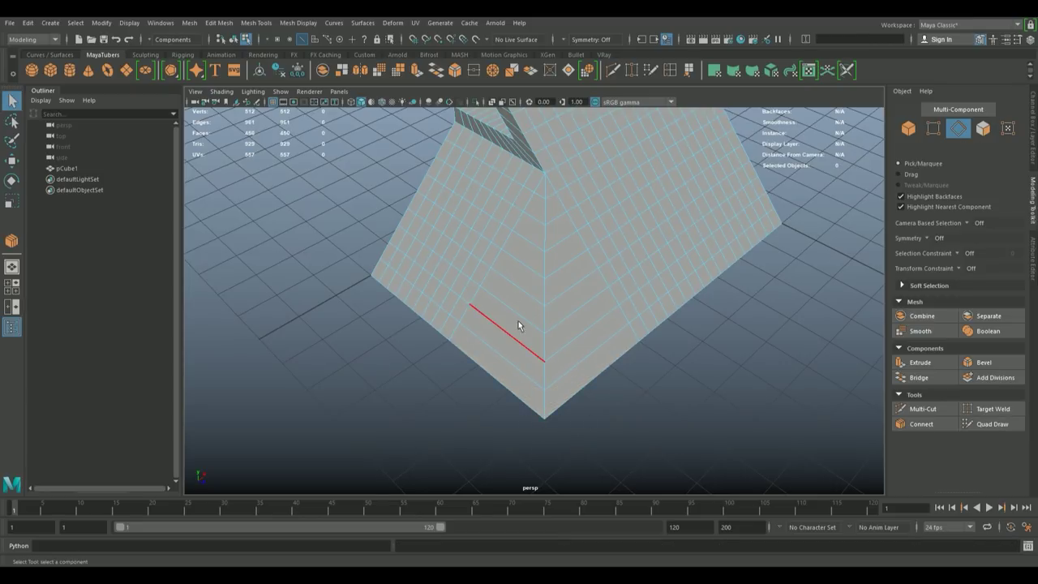
- Merge the column of vertices along the centre seam with Ctrl+M
drag(542, 323, 494, 278)
scroll(up, 3)
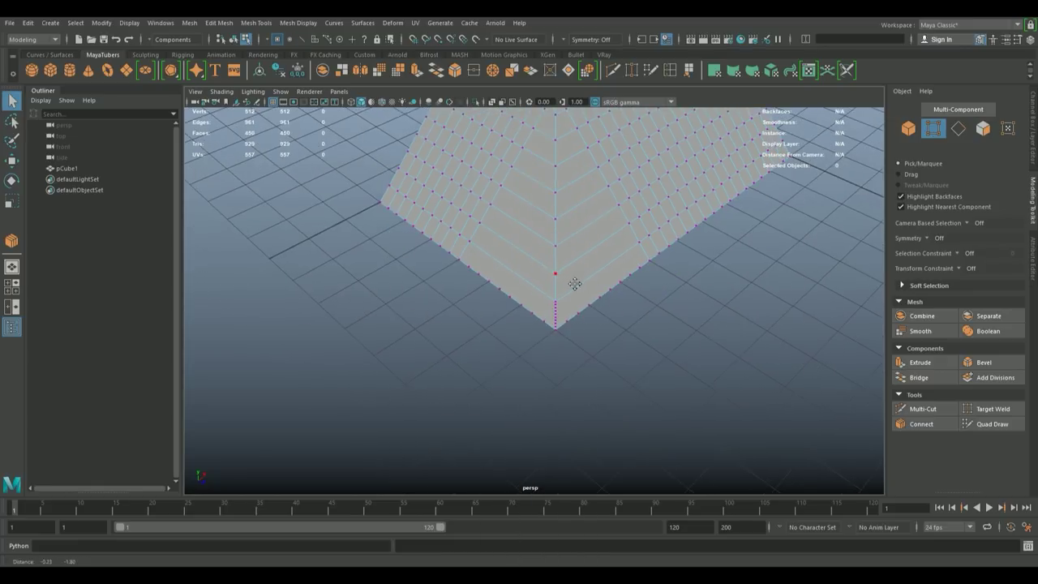
scroll(up, 3)
drag(649, 329, 549, 290)
drag(478, 245, 492, 349)
key(ctrl+m)
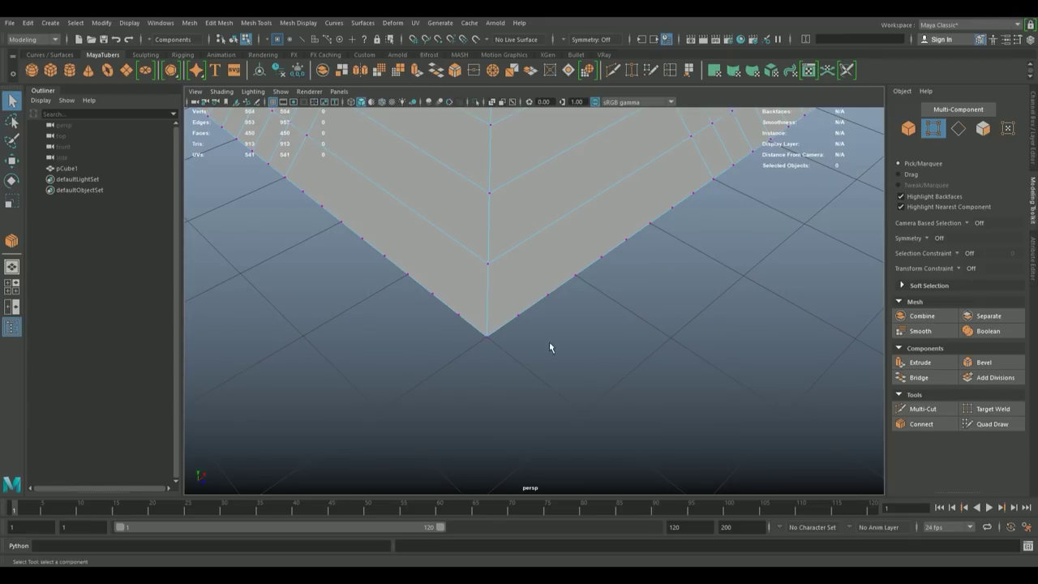
scroll(down, 3)
drag(333, 232, 594, 354)
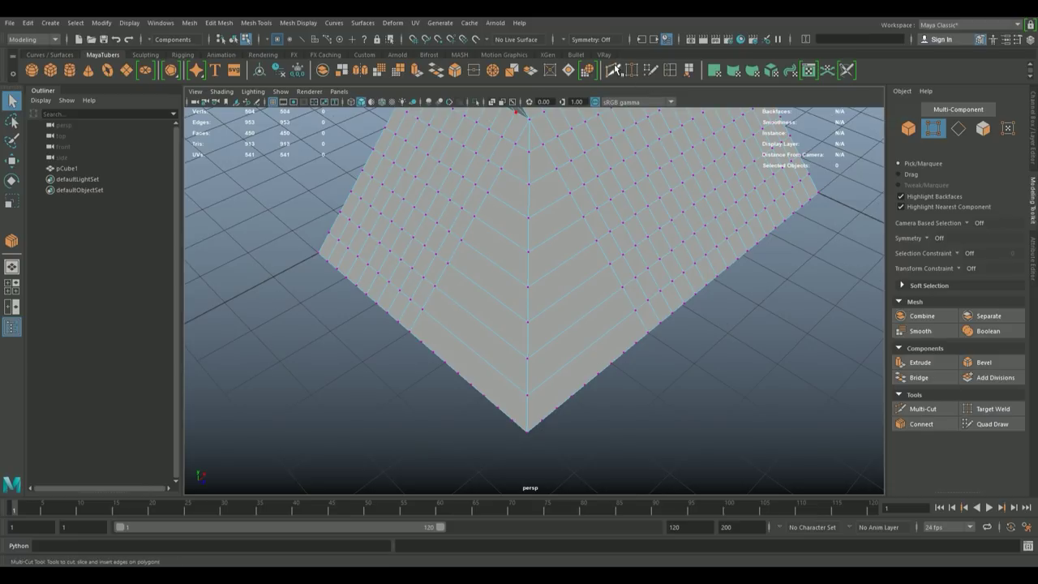
- Use Multi-Cut to slice a new edge across the bottom corner face
click(615, 70)
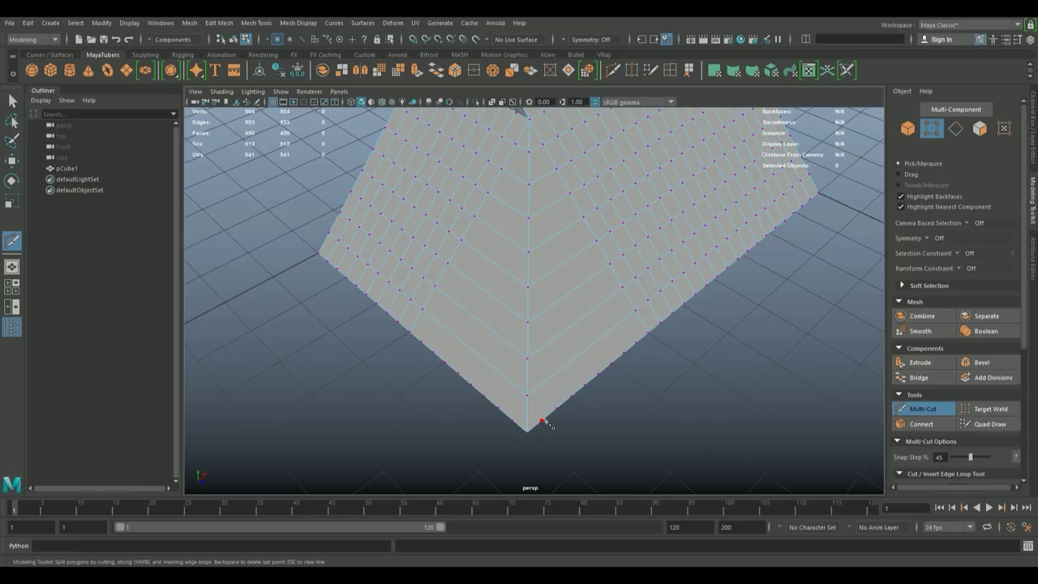
click(542, 420)
click(527, 395)
click(513, 420)
key(Return)
- Cut further edges up across the lower faces, then return to object mode
click(527, 358)
click(583, 384)
click(612, 363)
click(532, 156)
click(424, 346)
key(Return)
drag(423, 347, 511, 250)
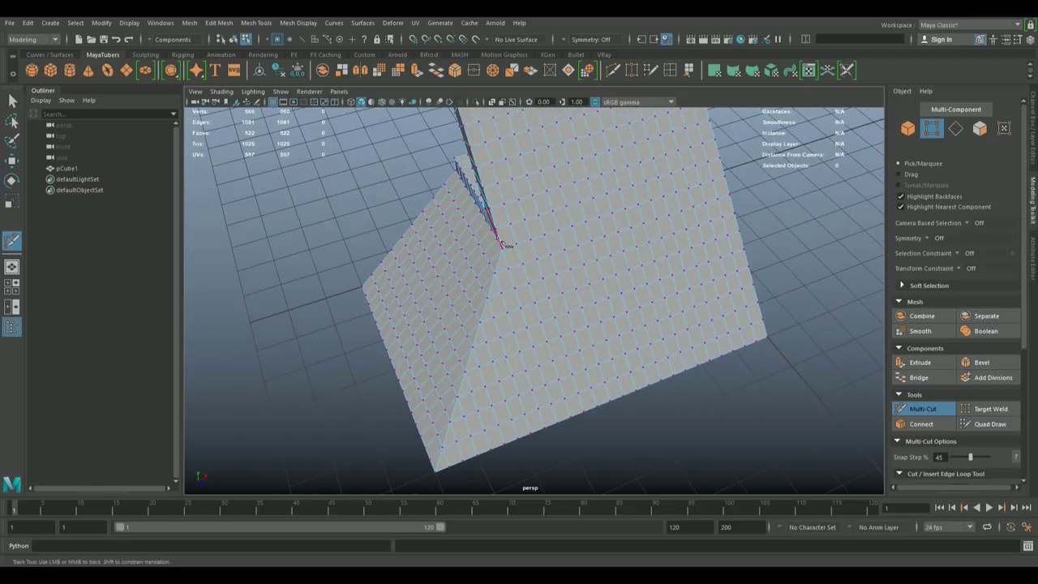
click(508, 247)
click(234, 39)
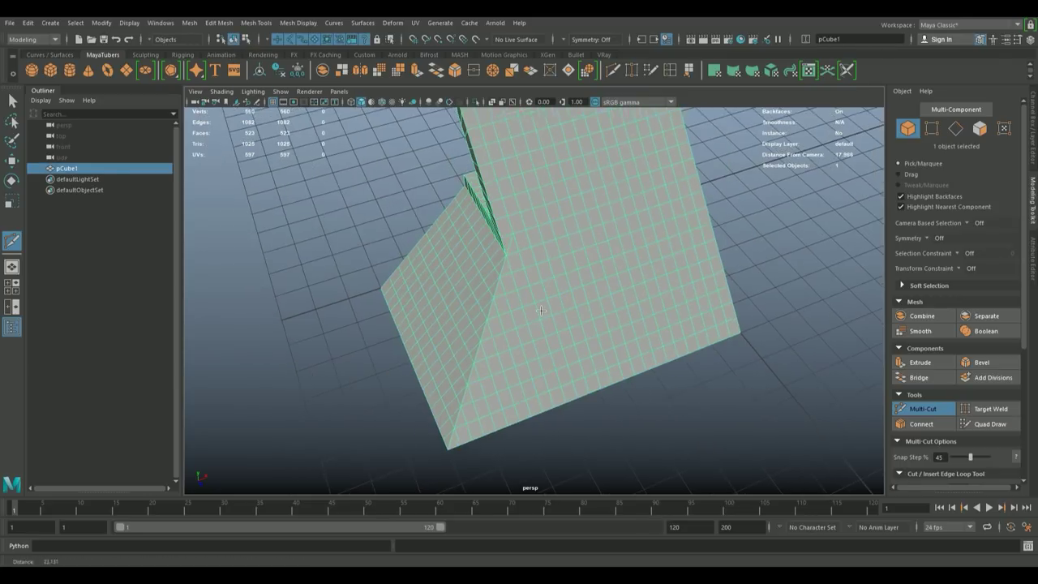
- Merge the overlapping vertices and turn on Wireframe on Shaded in the viewport
drag(577, 330, 519, 267)
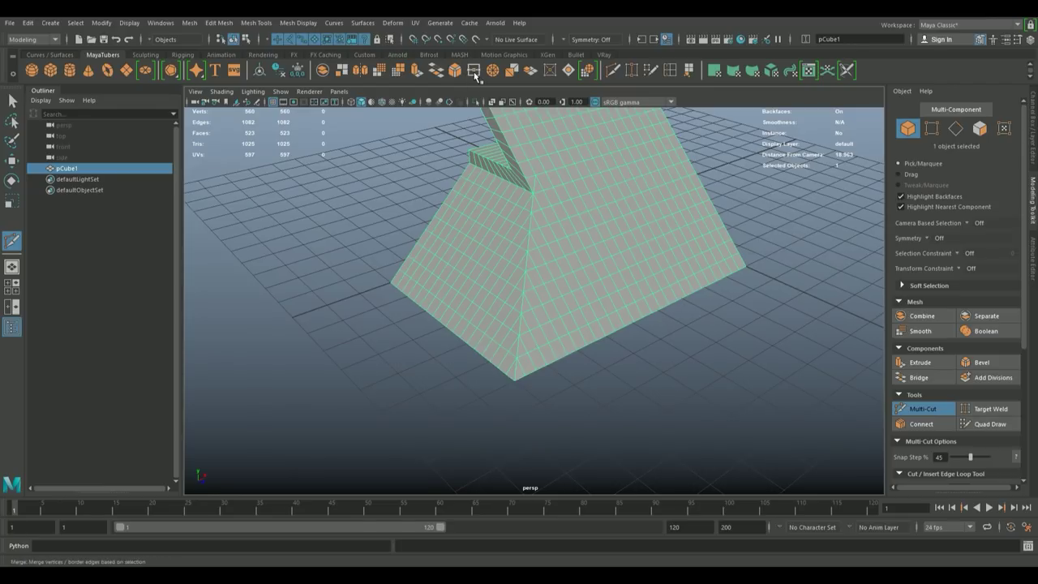
click(475, 72)
drag(609, 268, 495, 303)
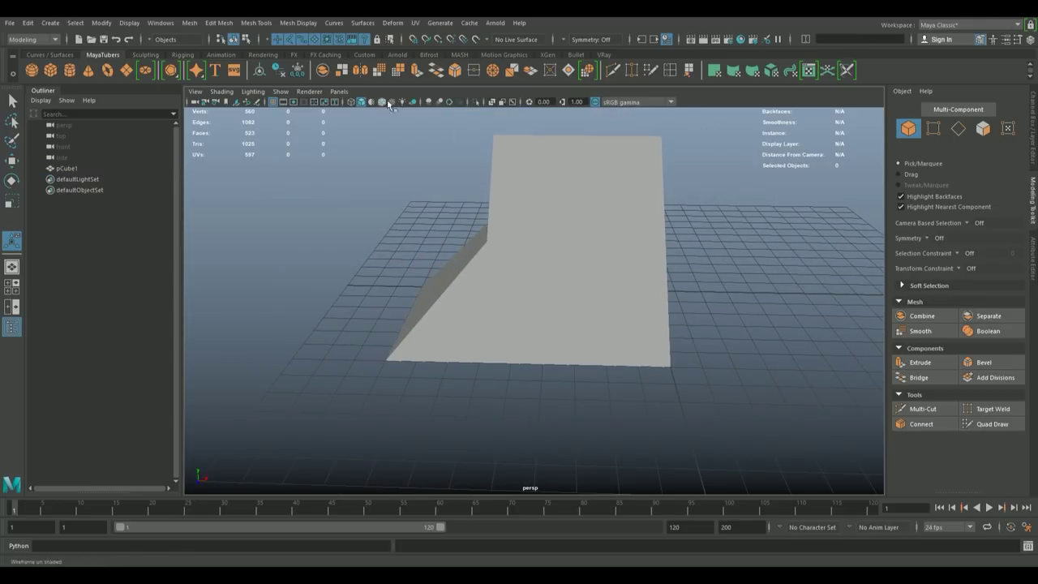
click(387, 101)
drag(490, 270, 526, 291)
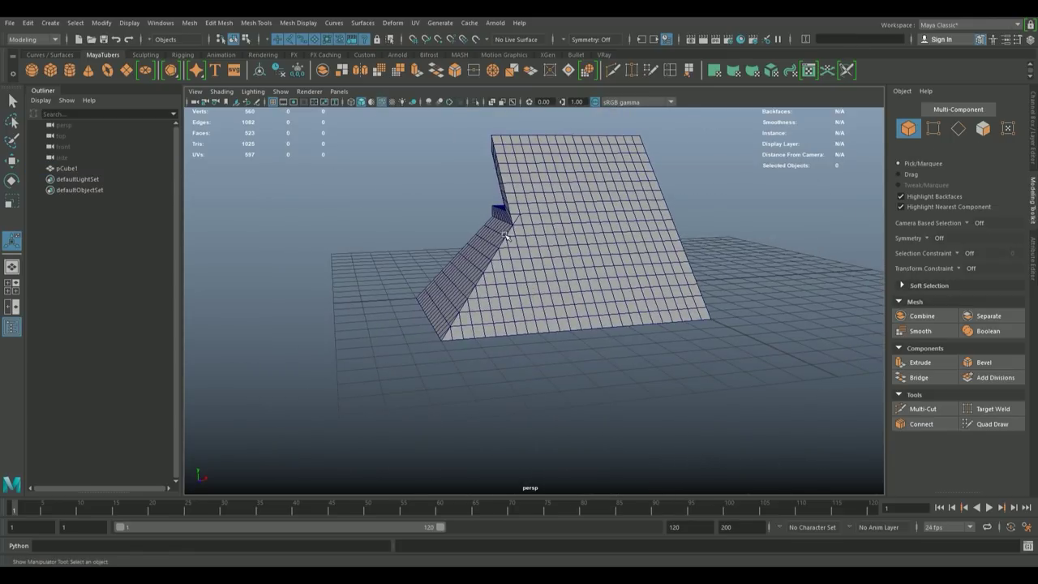
drag(420, 329, 411, 314)
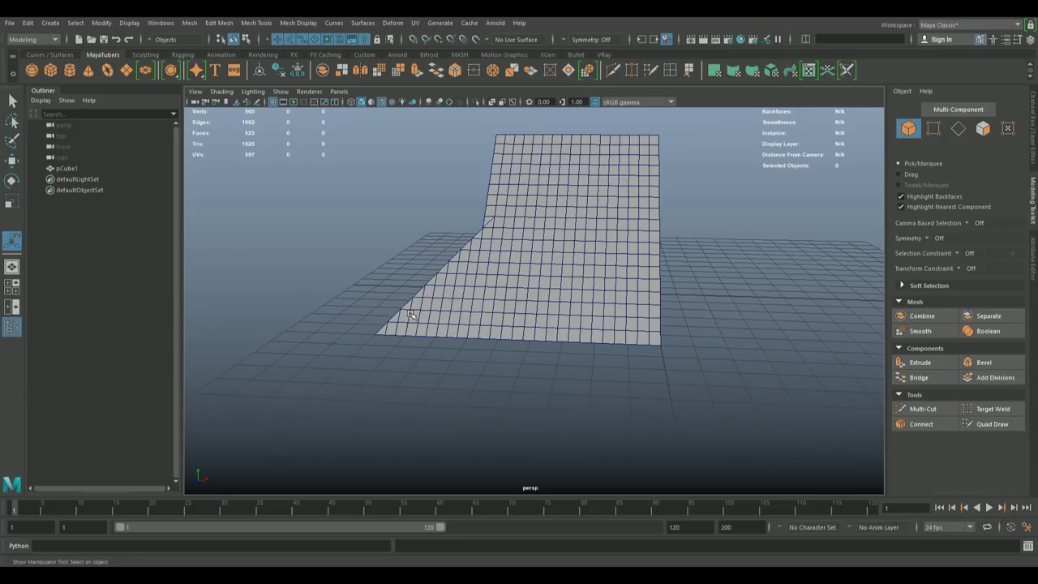
drag(440, 303, 458, 301)
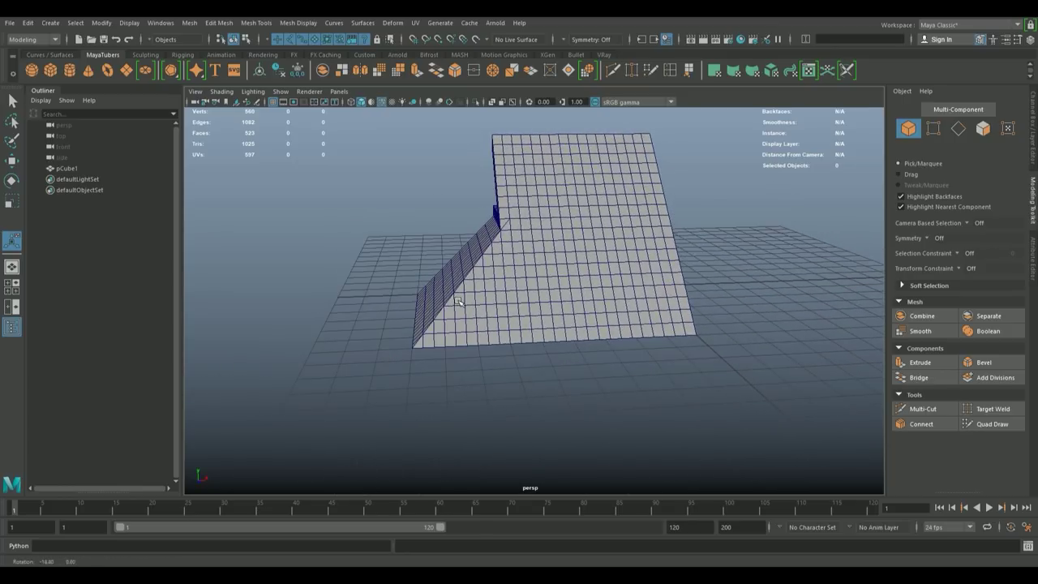
drag(458, 304, 406, 268)
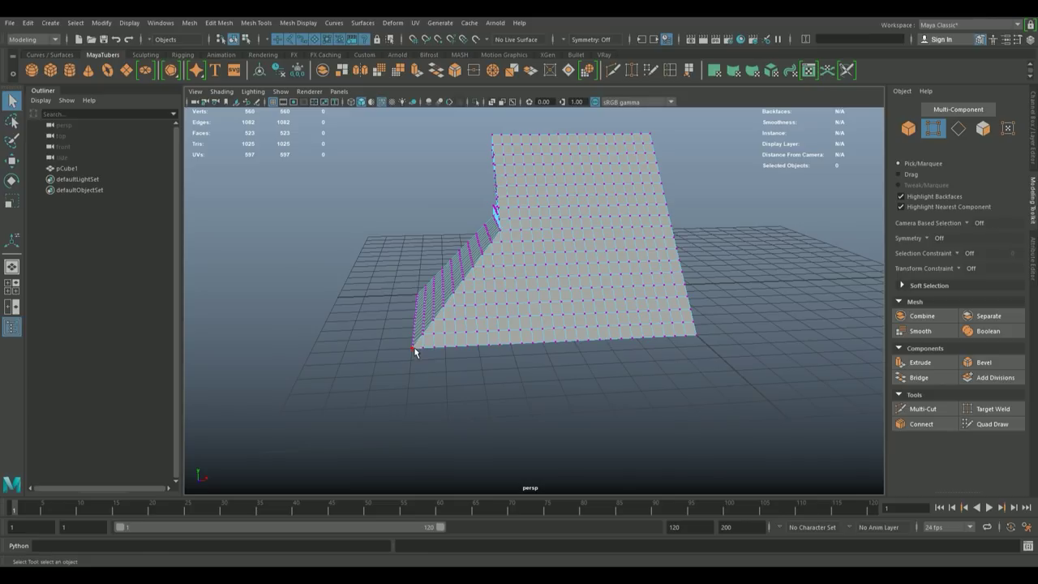
- Soft-select the front corner vertex with the Move tool, test-lift it, and undo
drag(413, 351, 463, 364)
click(462, 365)
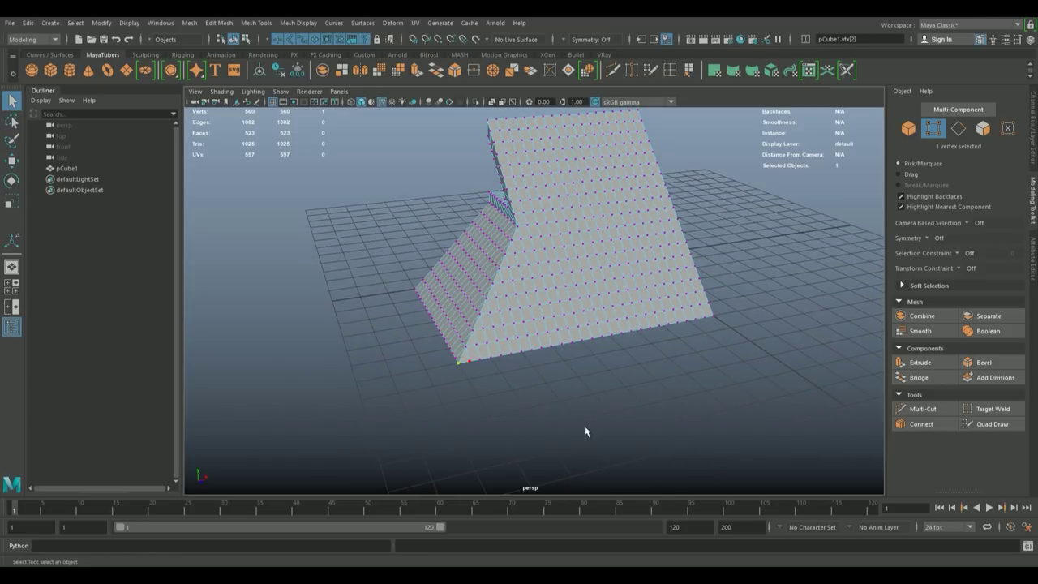
drag(584, 431, 556, 332)
key(w)
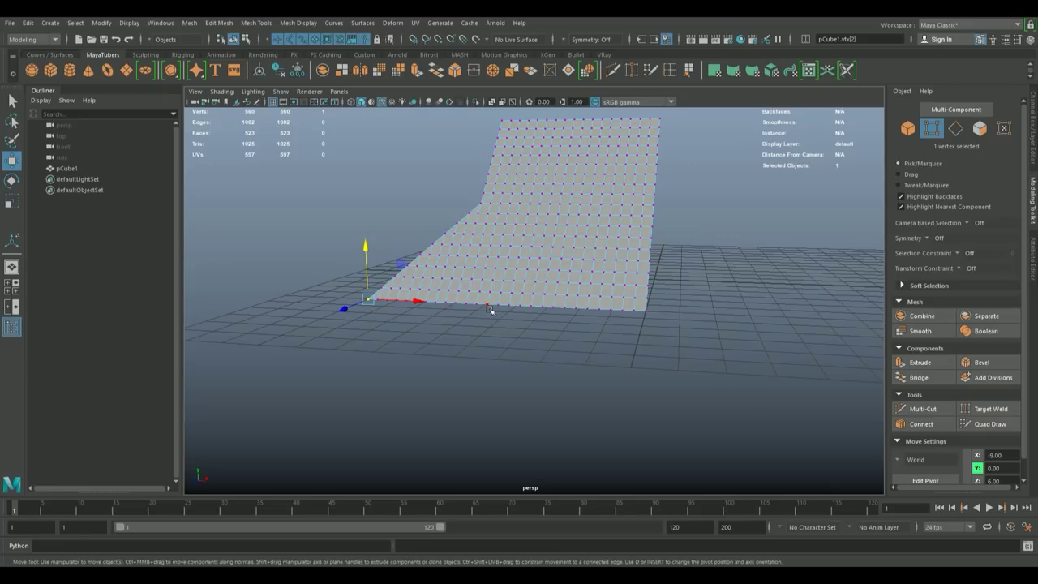
key(b)
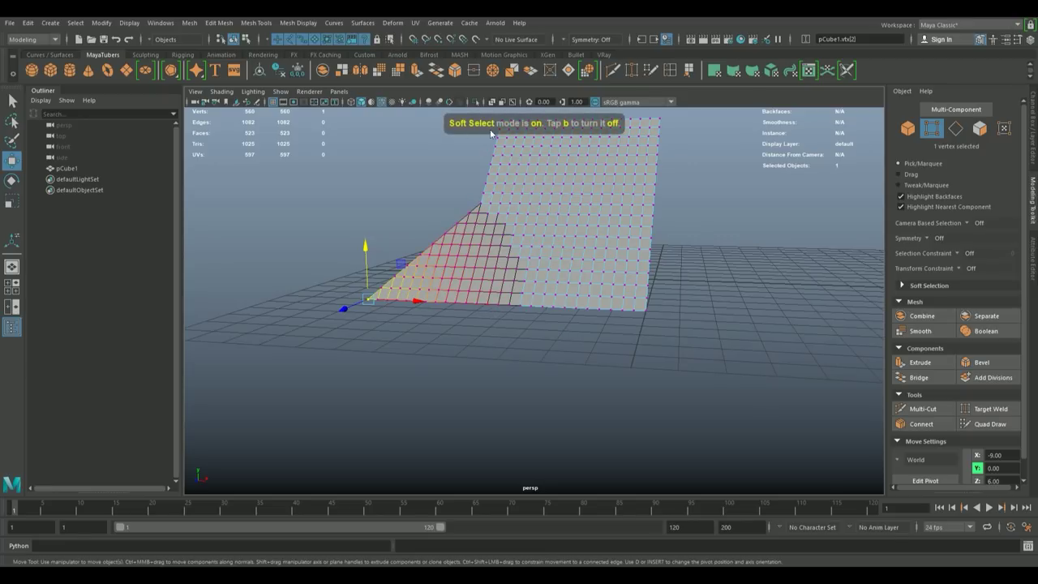
drag(515, 261, 549, 203)
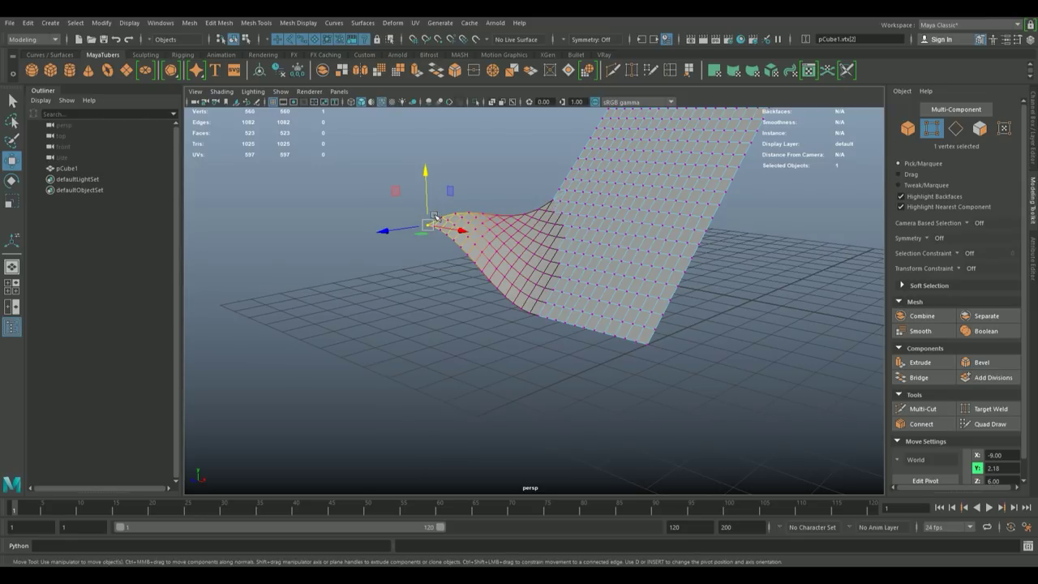
drag(545, 239, 537, 266)
key(ctrl+z)
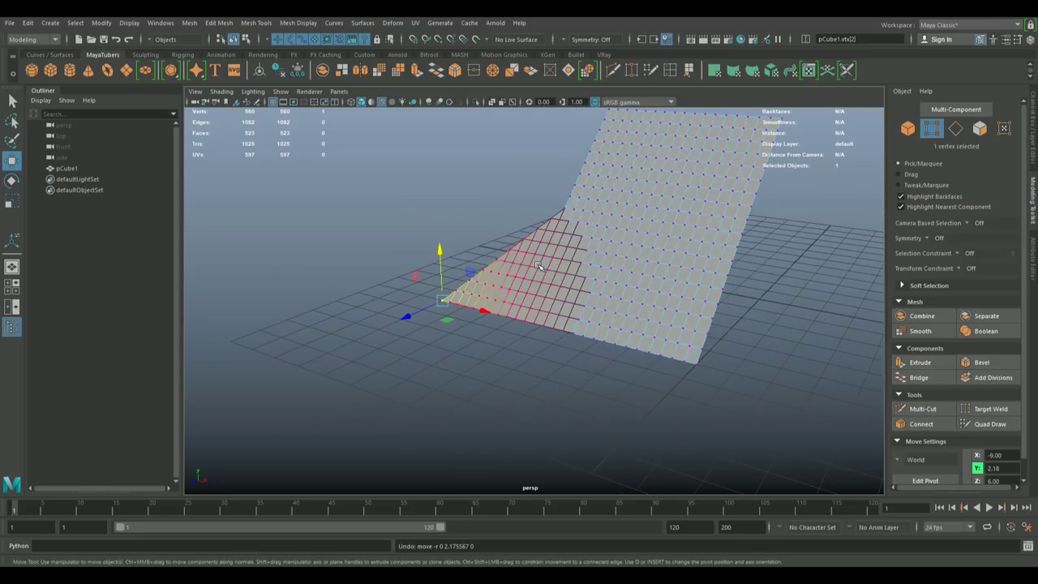
- Expand Soft Selection in Move Tool settings, testing linear and stepped falloff curves with undone lifts
double_click(13, 160)
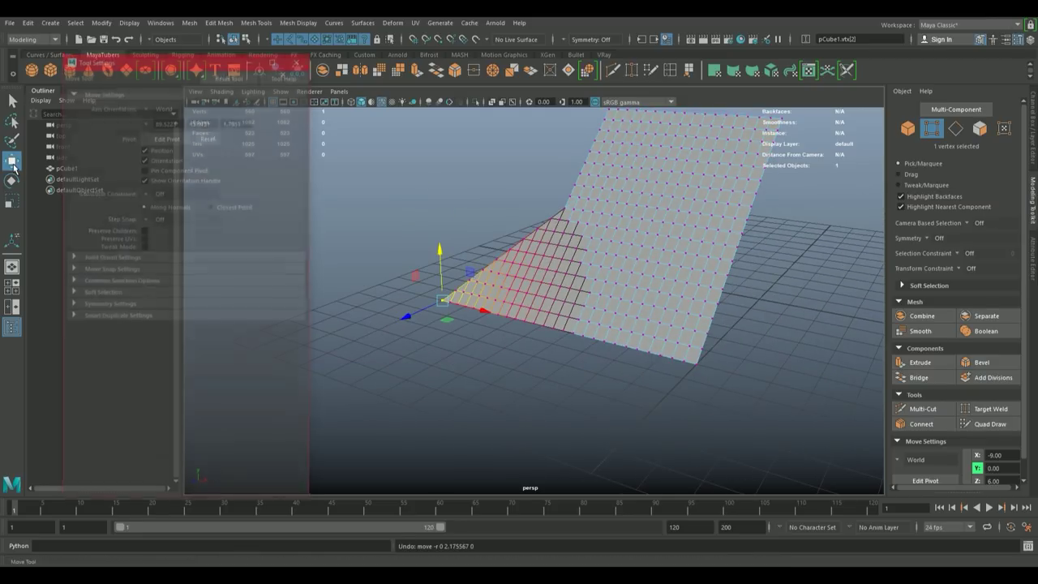
click(99, 293)
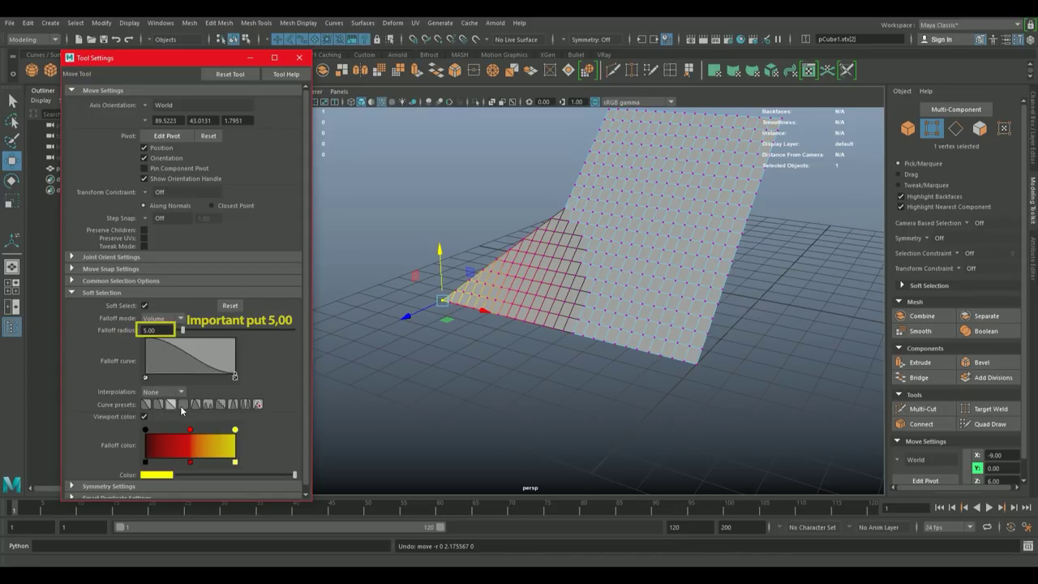
click(172, 405)
drag(438, 250, 438, 168)
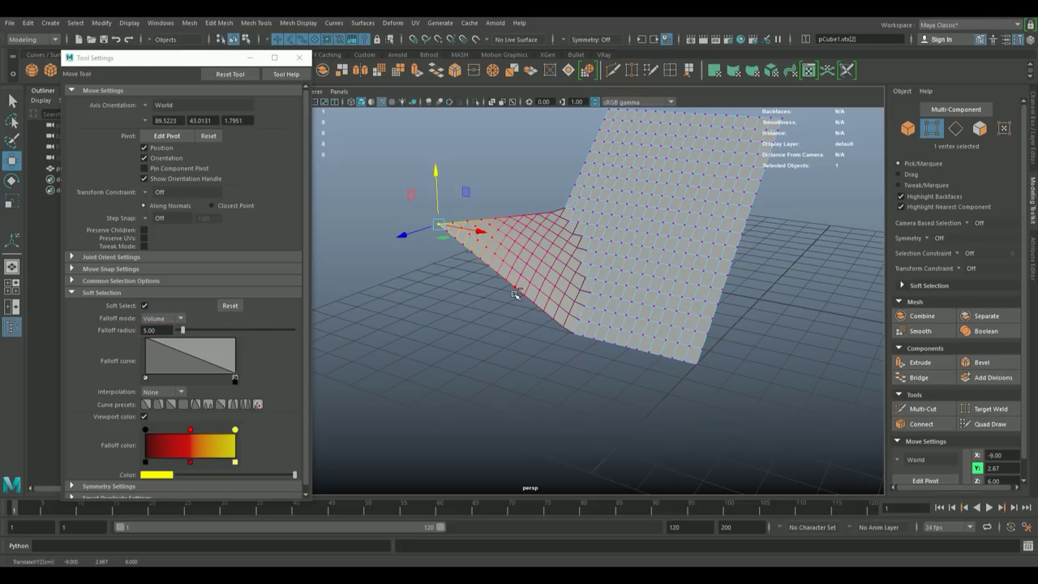
key(ctrl+z)
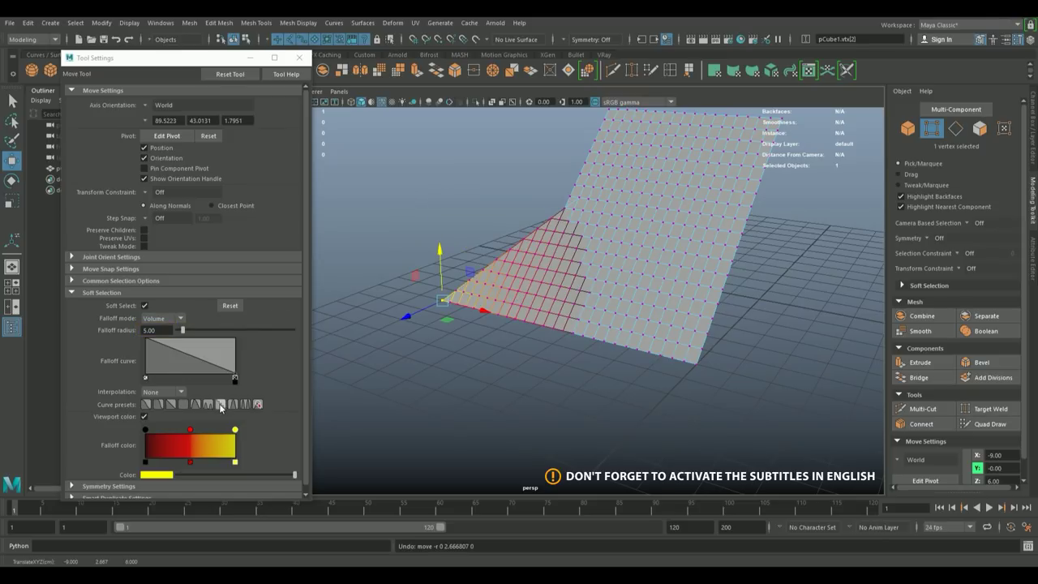
click(220, 404)
drag(439, 249, 497, 231)
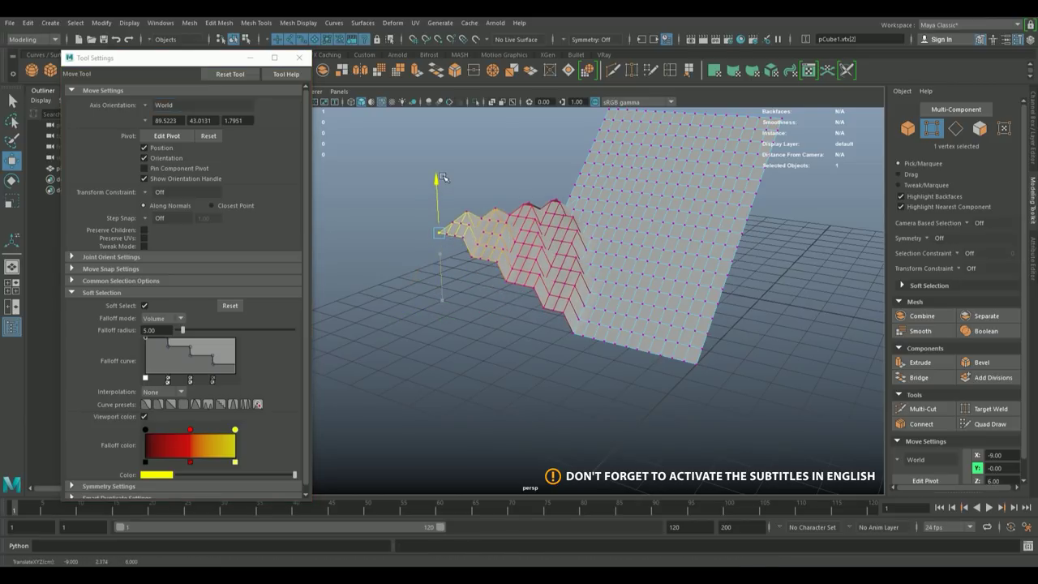
key(ctrl+z)
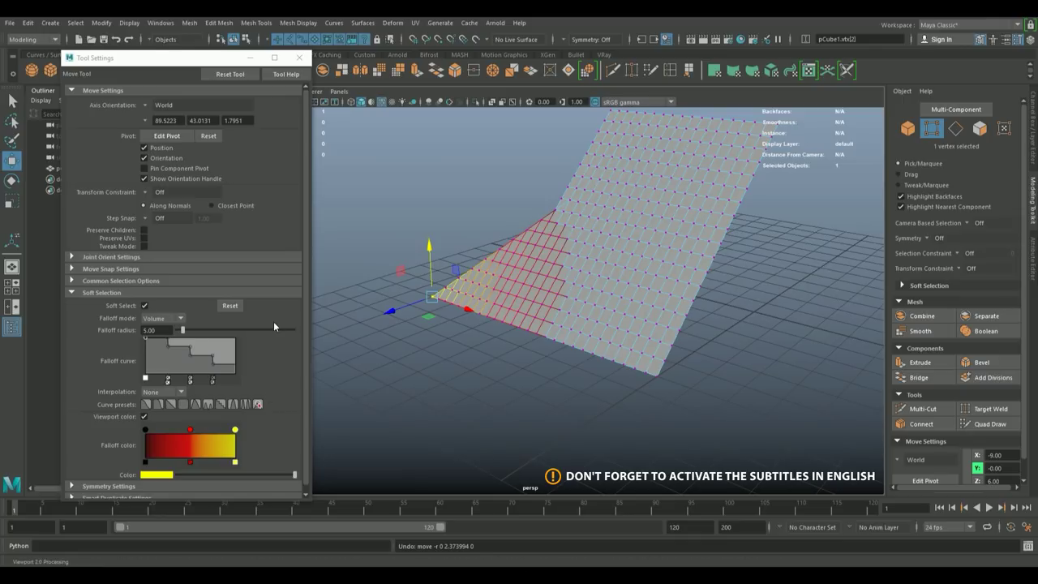
- Reset the falloff curve to a linear ramp with Linear interpolation
click(168, 405)
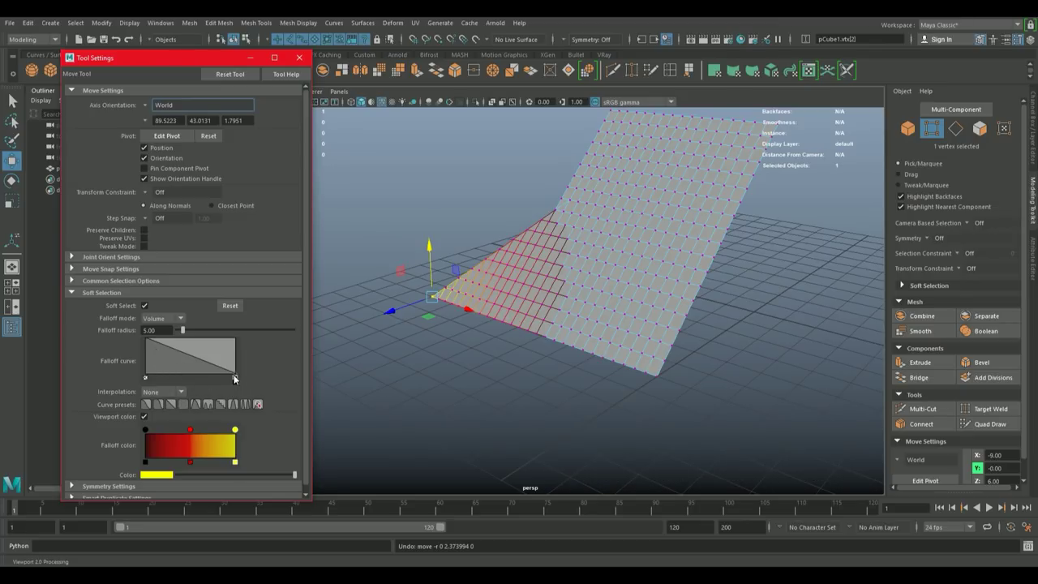
click(162, 392)
click(158, 440)
click(144, 339)
click(147, 393)
click(150, 432)
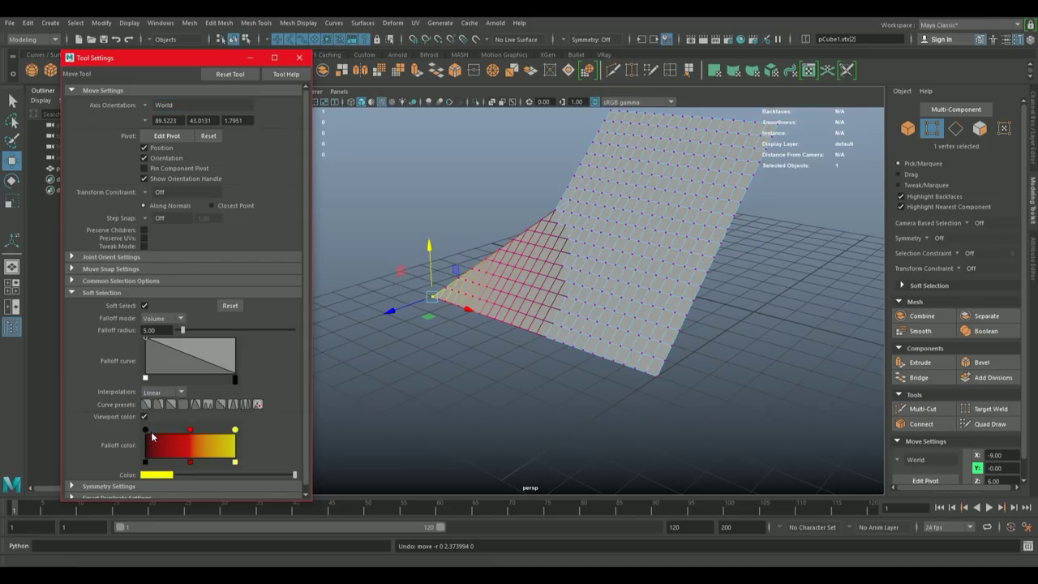
- Add and reshape falloff curve points, test-curl the mesh, and undo the lift
drag(159, 339, 169, 362)
click(198, 371)
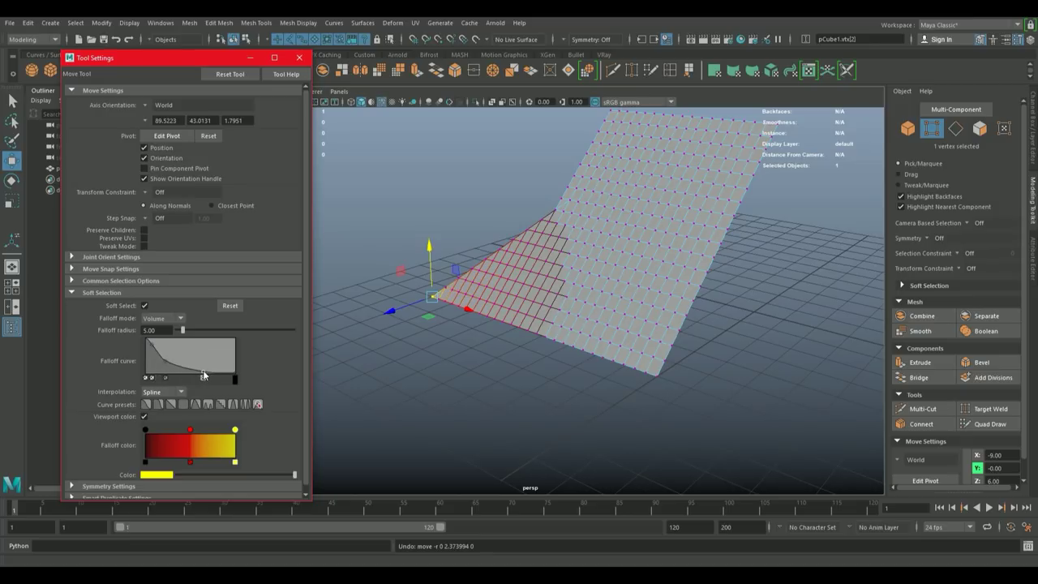
drag(166, 361, 173, 361)
click(151, 349)
drag(146, 348, 150, 353)
drag(430, 252, 438, 180)
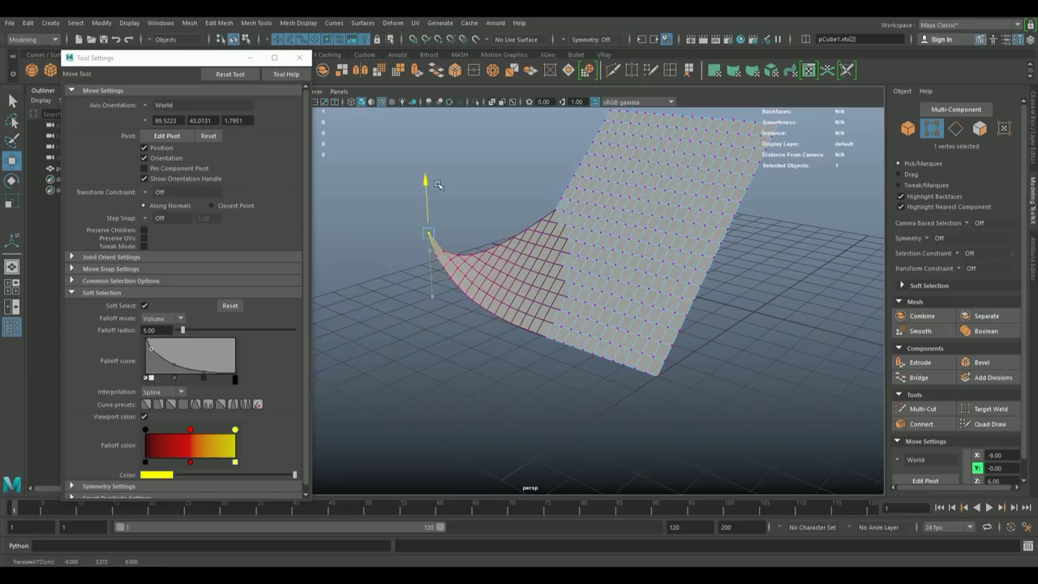
drag(504, 248, 550, 268)
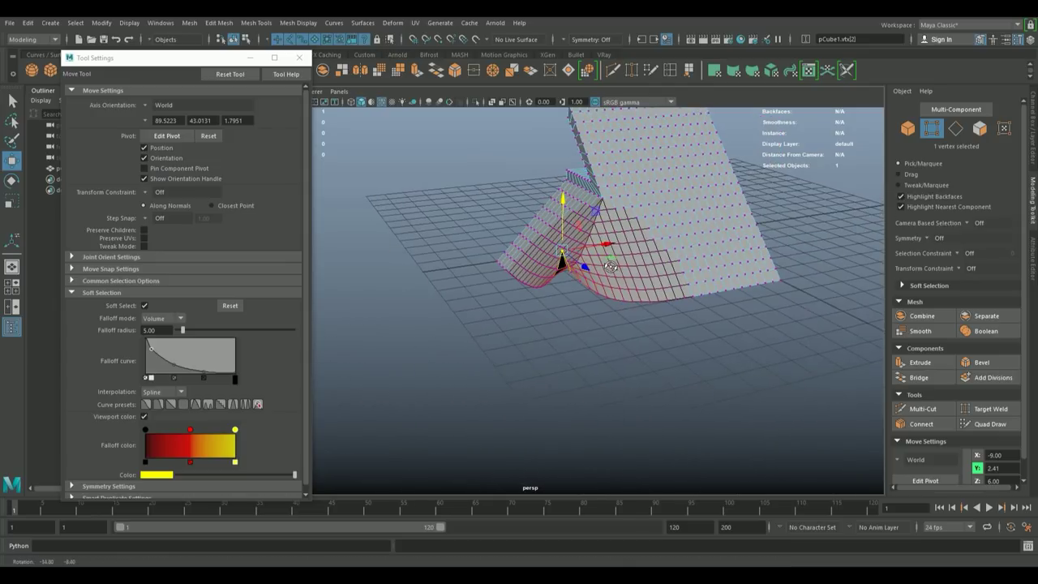
key(ctrl+z)
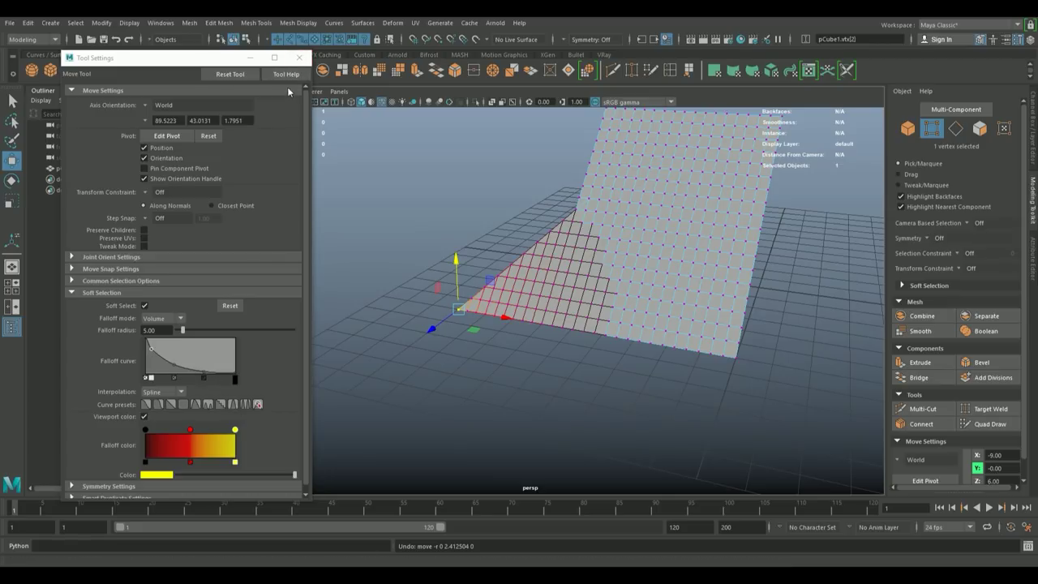
- In the front view, raise the corner vertex to Y 2, then deselect in perspective
click(299, 58)
key(space)
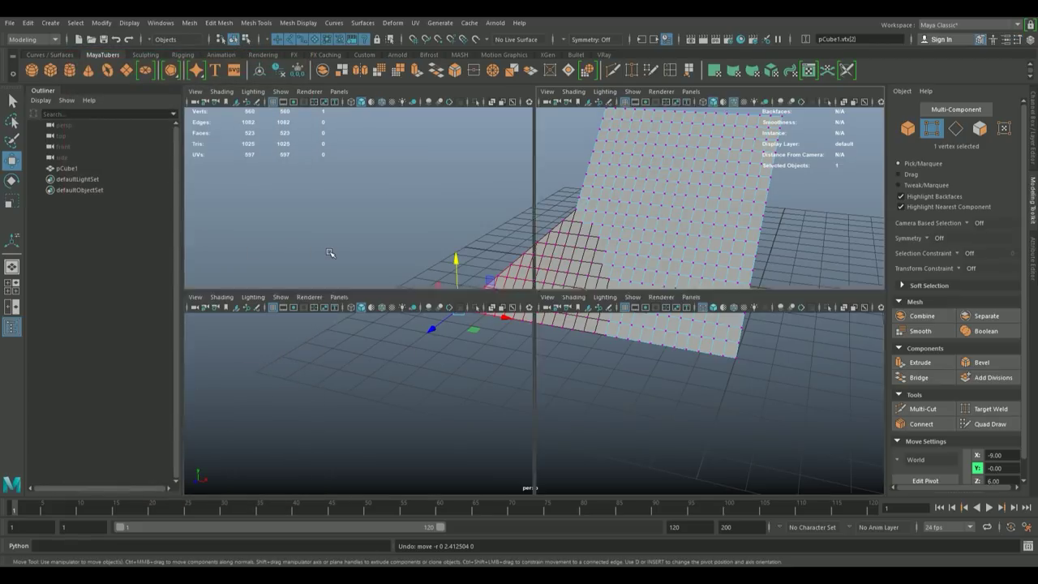
key(space)
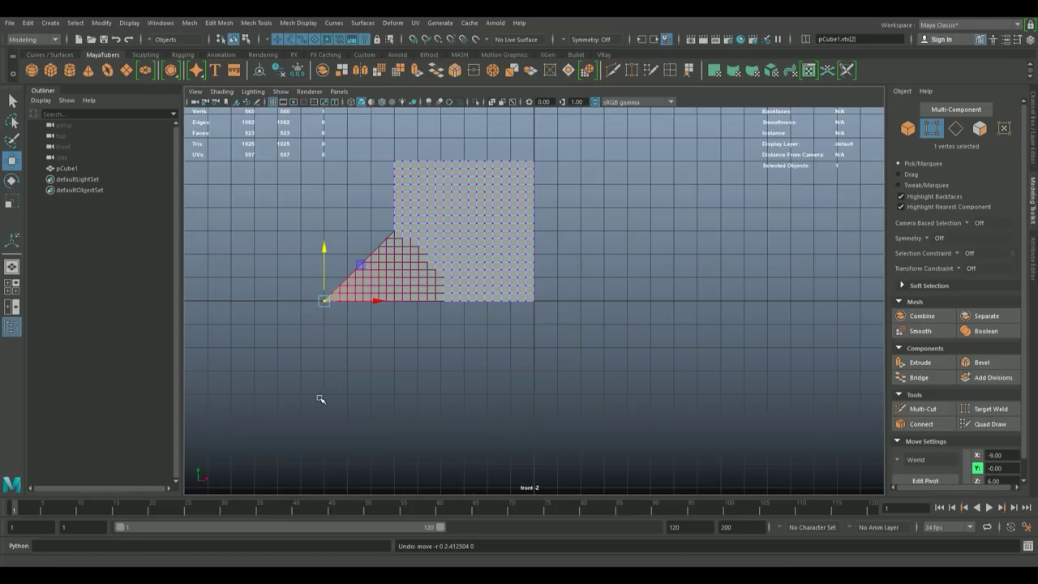
drag(375, 271, 376, 225)
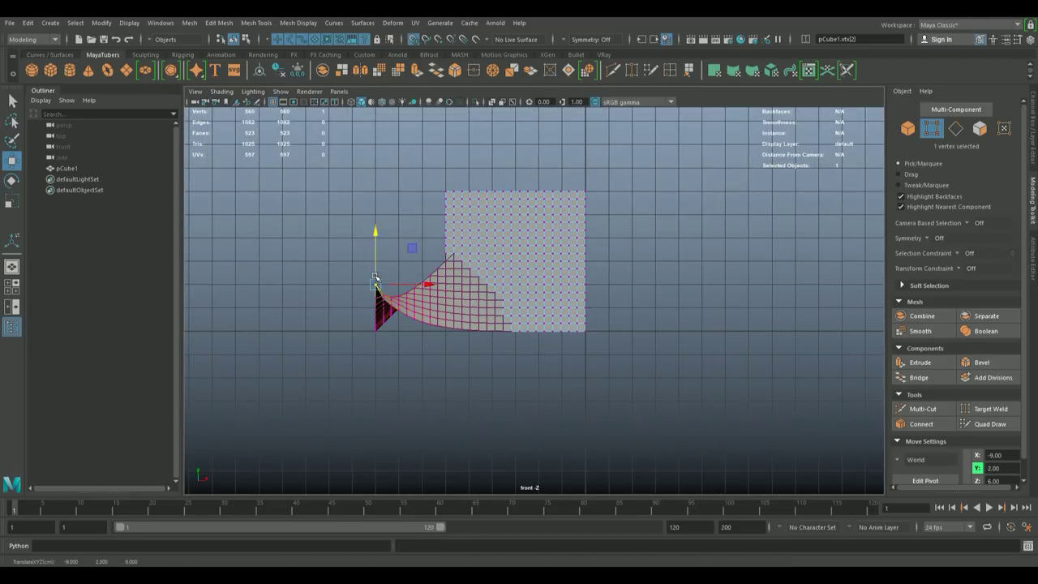
key(space)
drag(609, 224, 589, 376)
key(space)
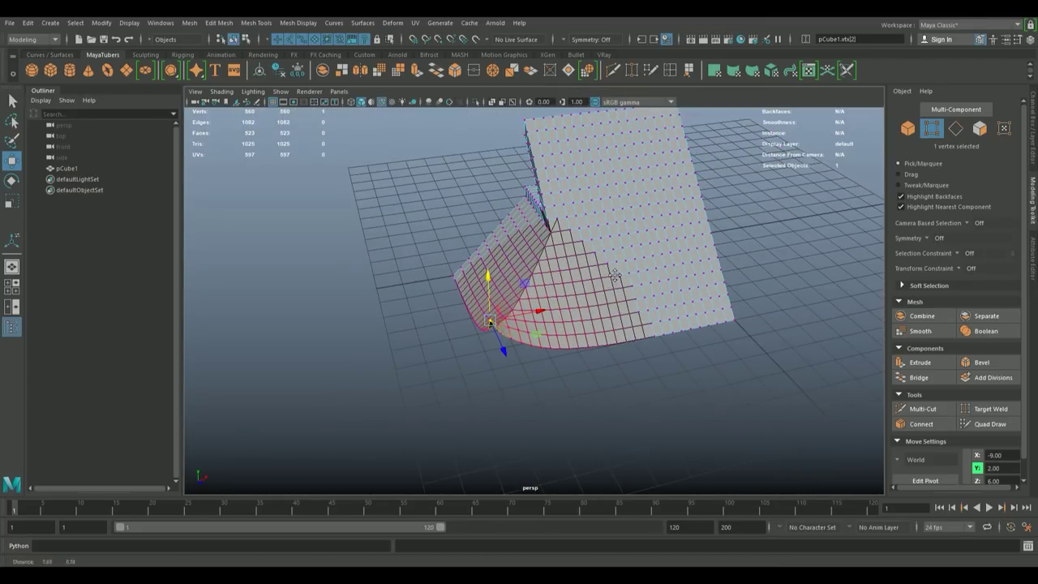
click(590, 376)
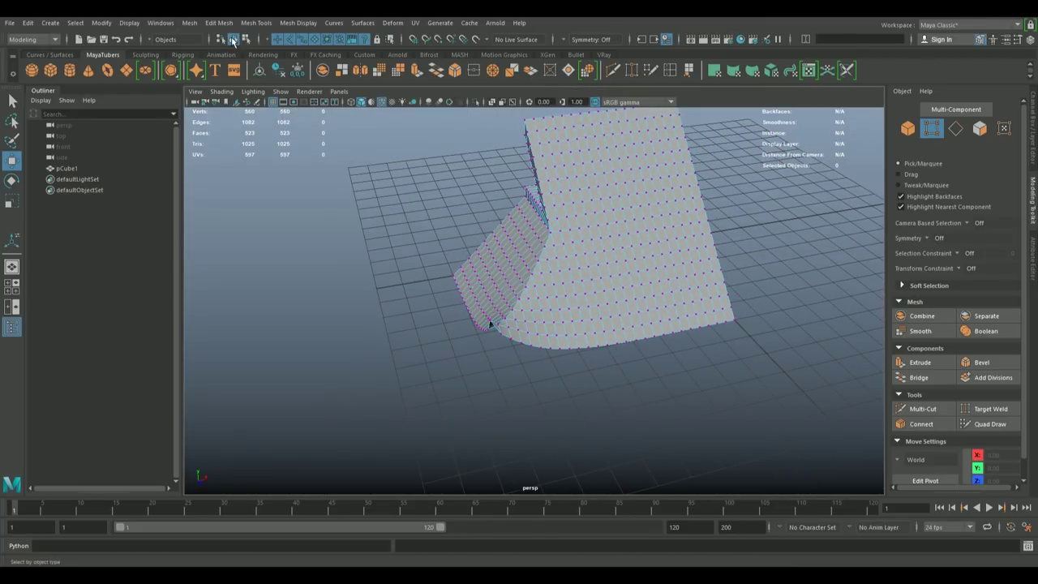
- Switch the mesh to vertex mode and orbit so the curved wall faces the camera
drag(497, 262, 536, 280)
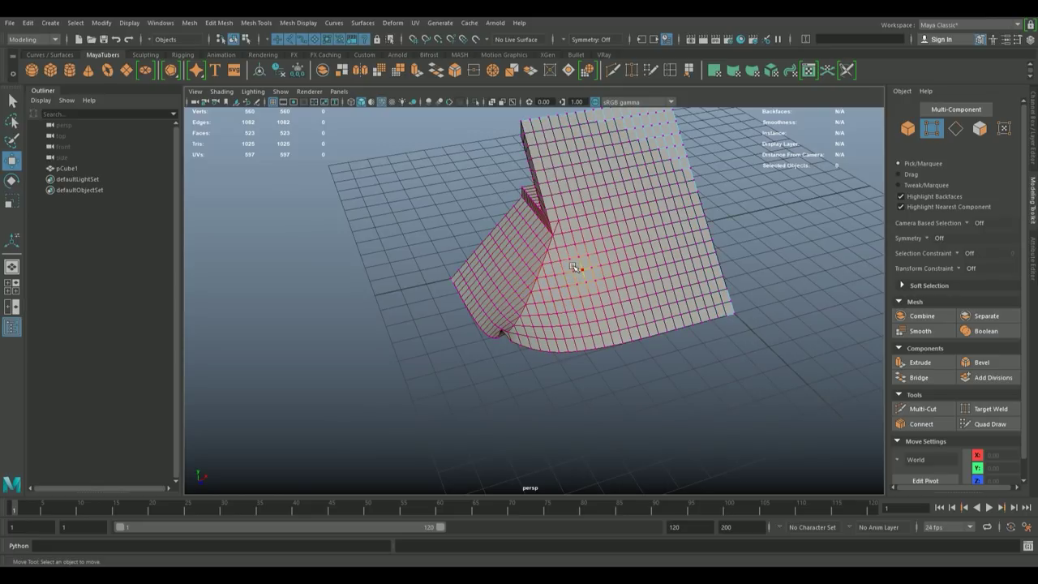
key(F9)
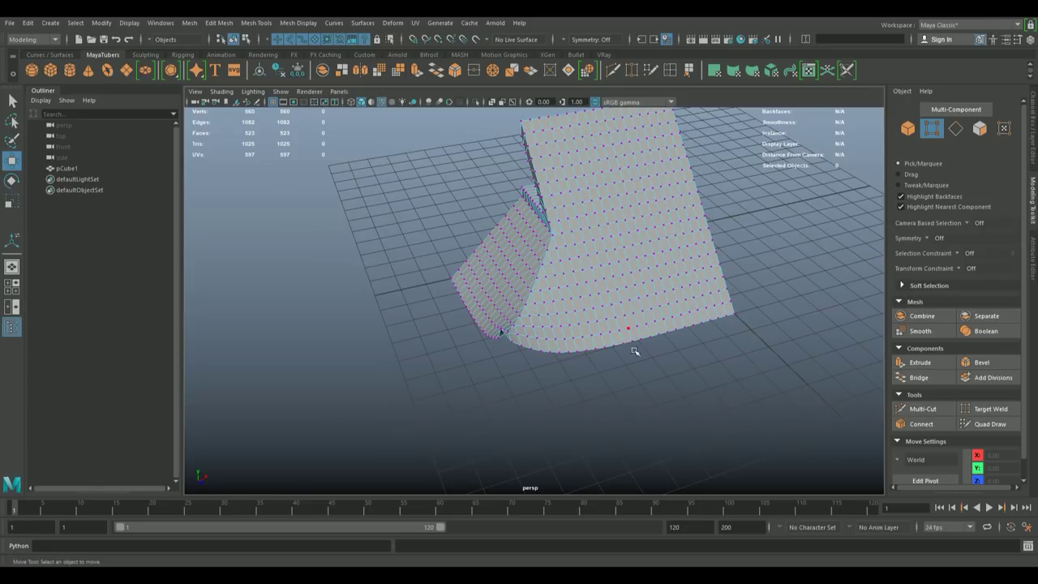
drag(635, 350, 524, 343)
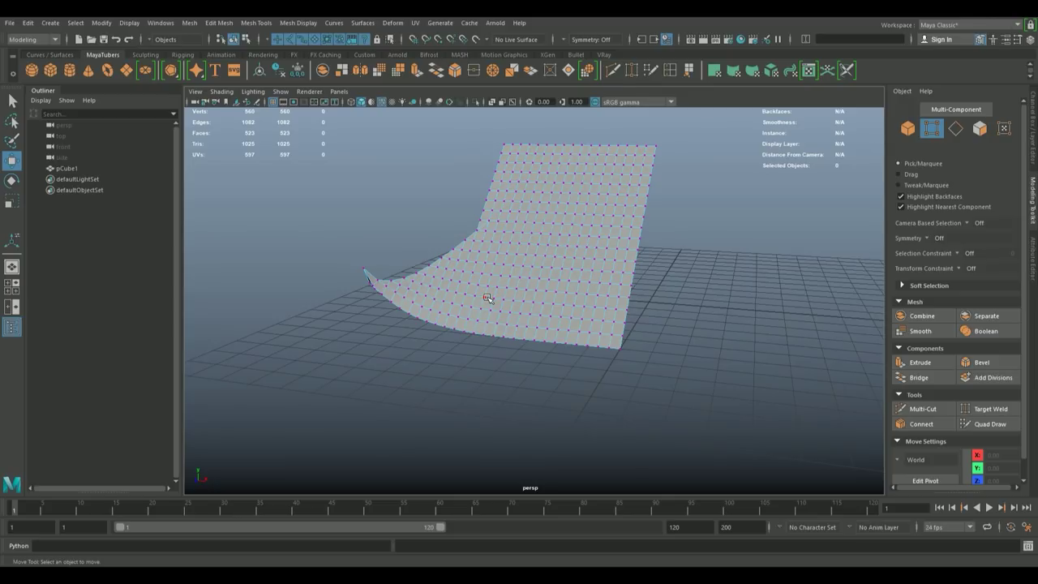
drag(487, 299, 504, 313)
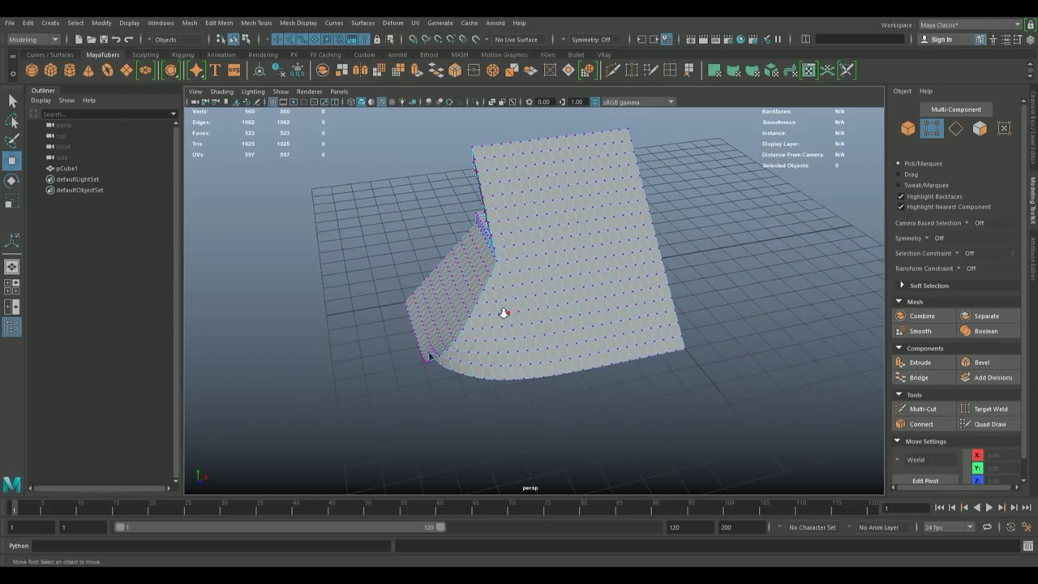
scroll(up, 3)
drag(492, 317, 475, 319)
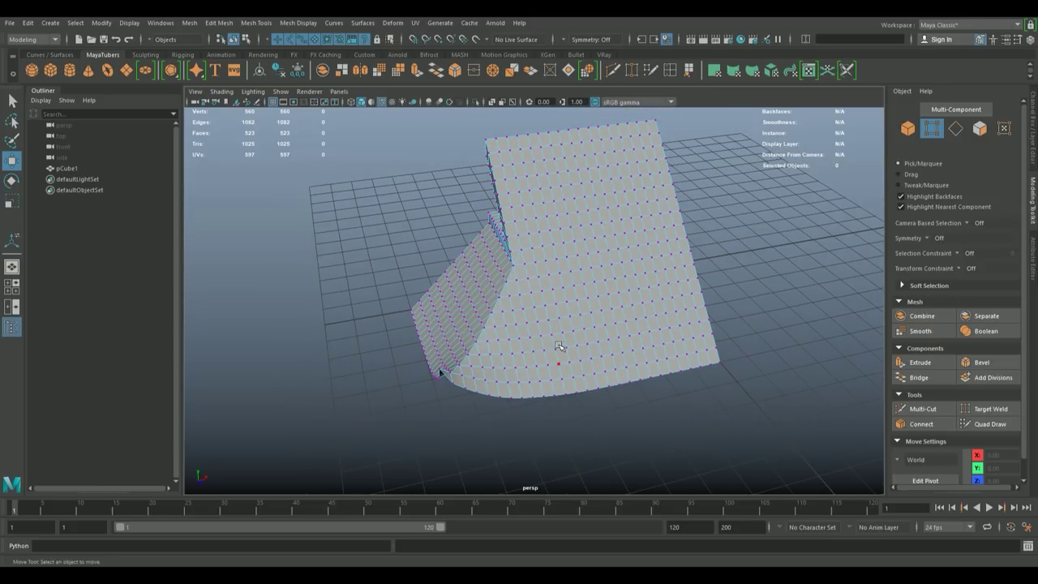
drag(553, 328, 537, 333)
- Select the full left border edge loop of the grid
drag(509, 262, 510, 228)
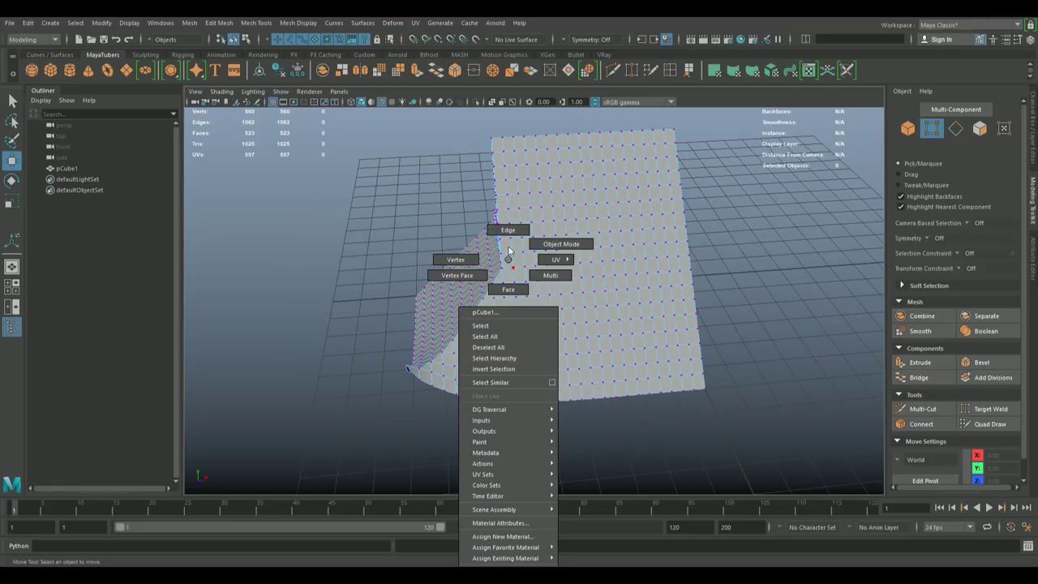
double_click(505, 151)
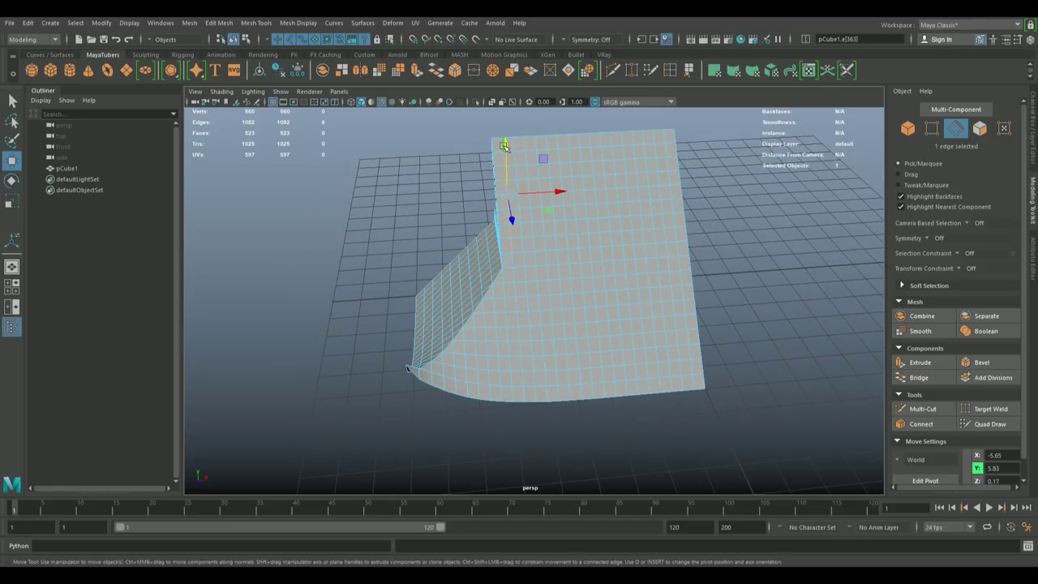
click(514, 258)
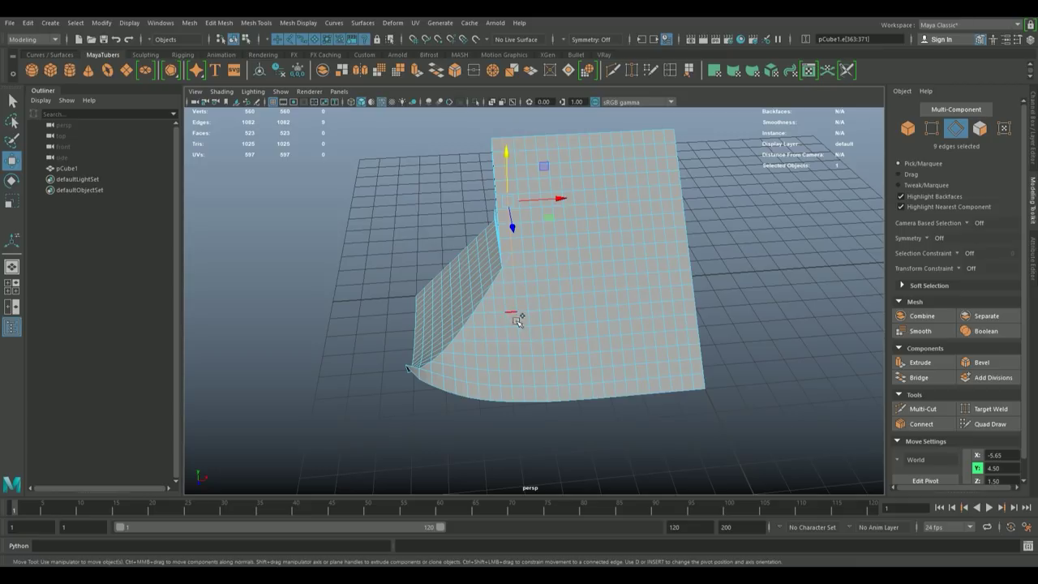
double_click(522, 346)
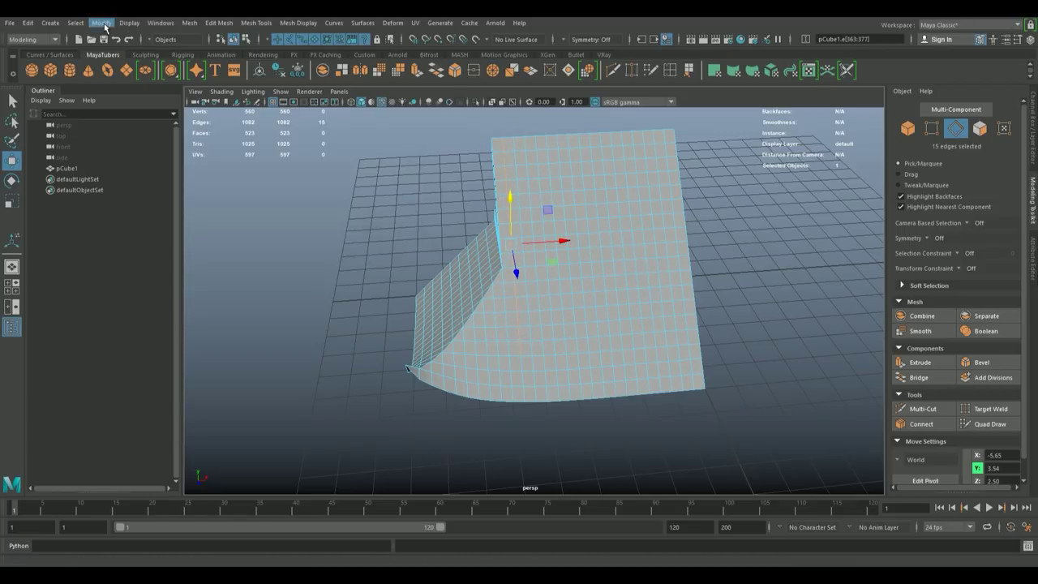
- Convert the edges to a curve with default Polygon Edges to Curve settings
click(103, 24)
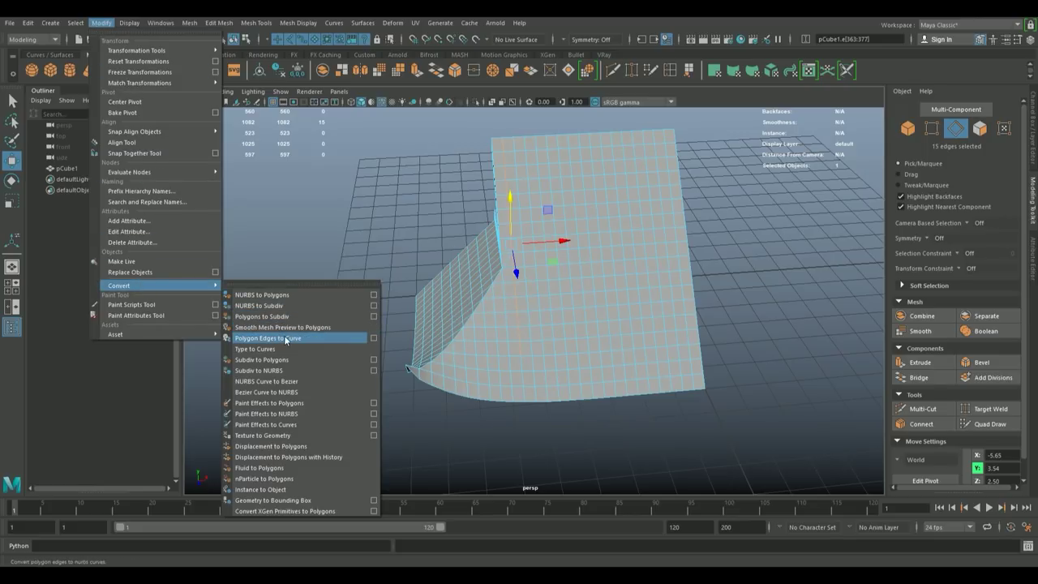
click(373, 338)
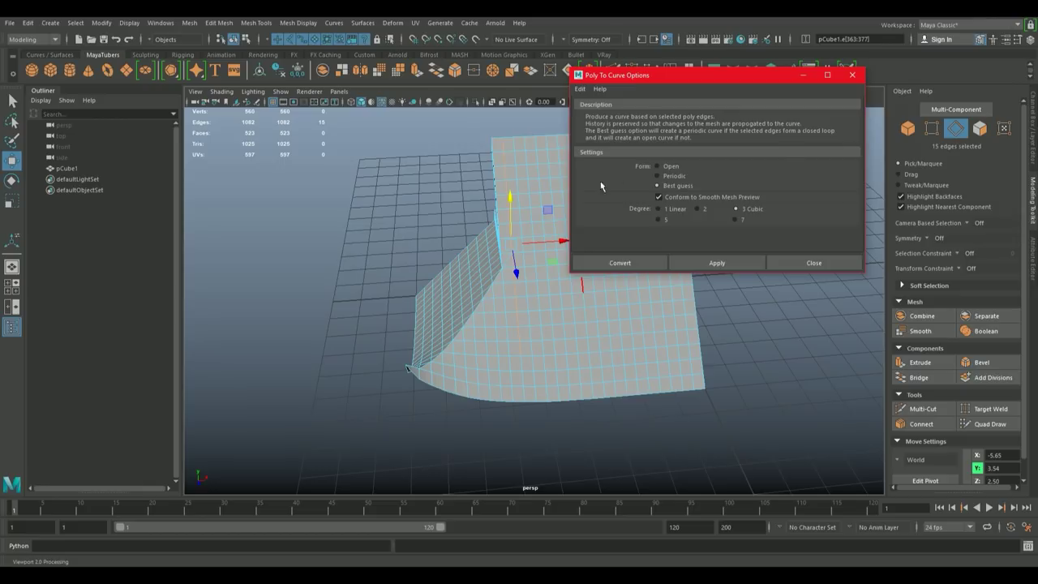
click(581, 89)
click(600, 113)
click(619, 263)
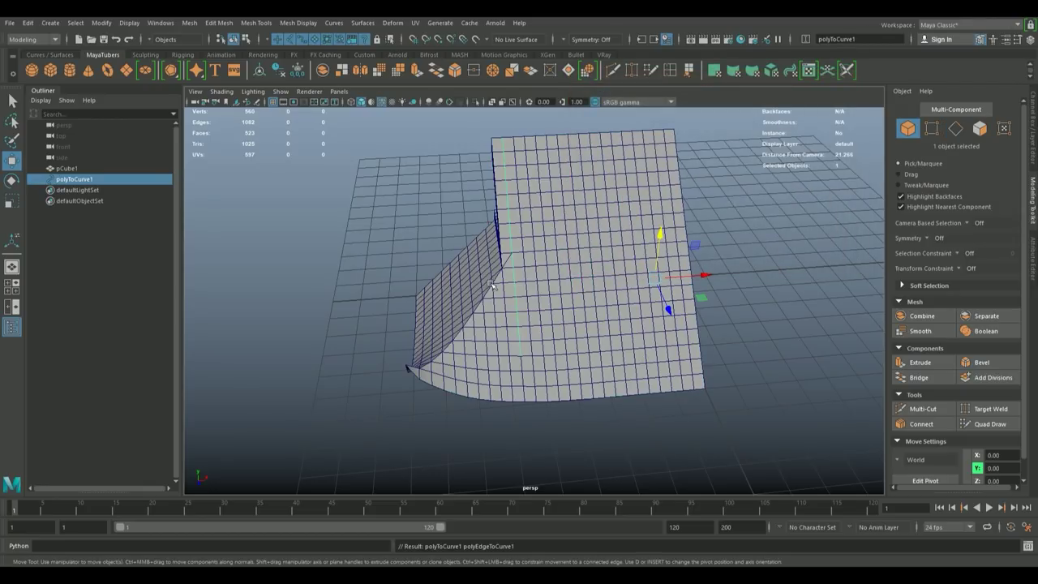
click(505, 264)
drag(502, 266, 496, 237)
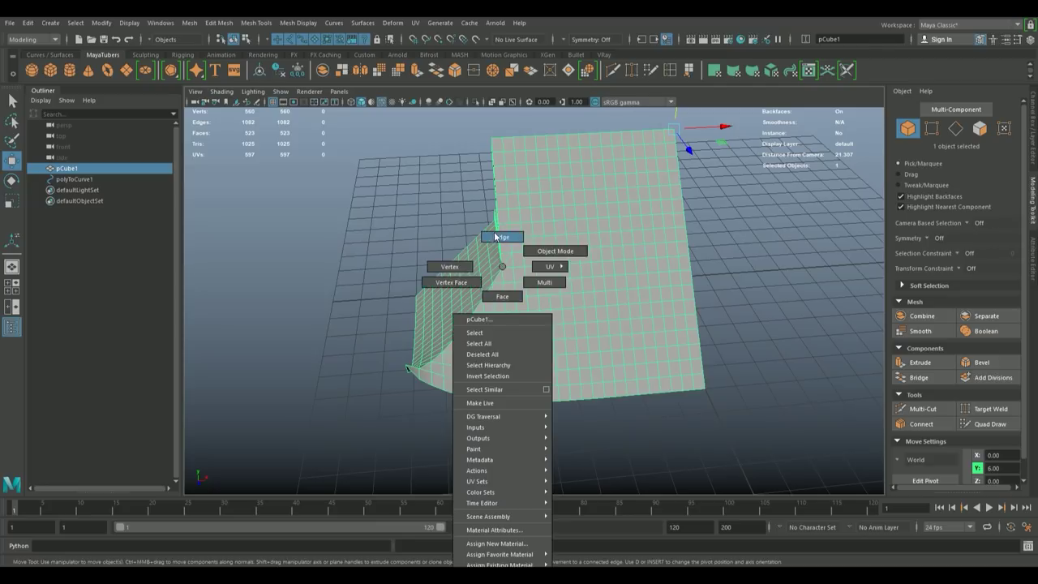
- Select the ten edges running along the mesh's fold
click(499, 244)
click(492, 283)
click(487, 290)
click(478, 308)
click(466, 323)
click(458, 334)
click(448, 347)
click(437, 357)
drag(437, 356, 378, 344)
click(415, 286)
click(454, 364)
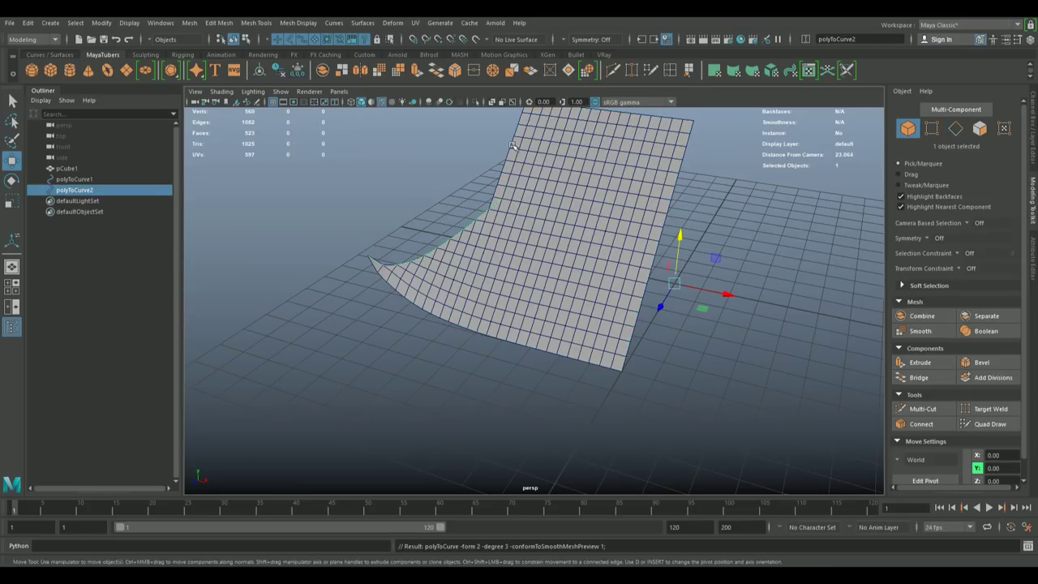
- Marquee-select the mesh and both curves, then clear the selection
drag(402, 227, 460, 265)
drag(518, 415, 302, 152)
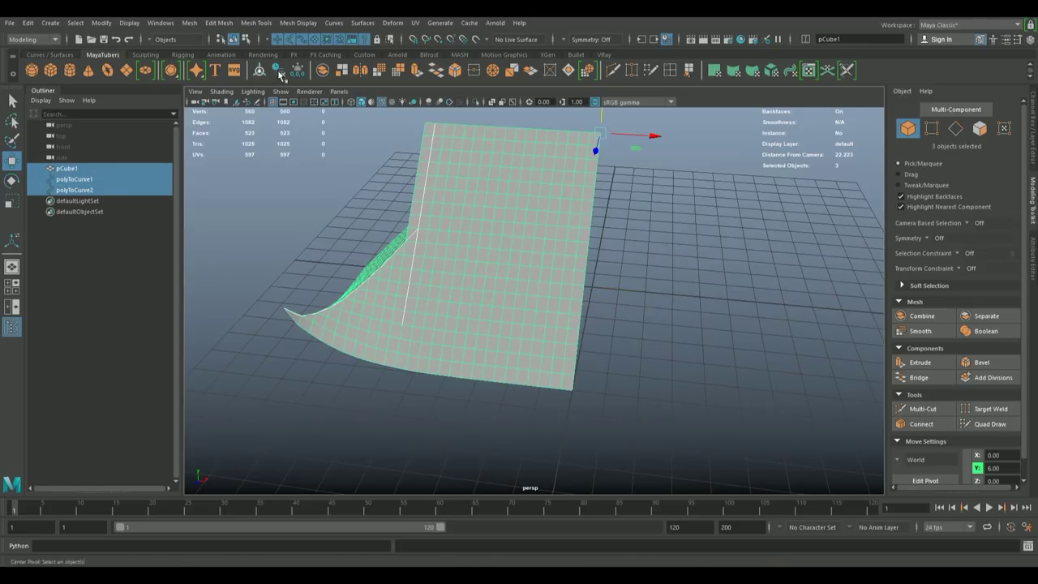
click(671, 319)
drag(671, 320, 620, 312)
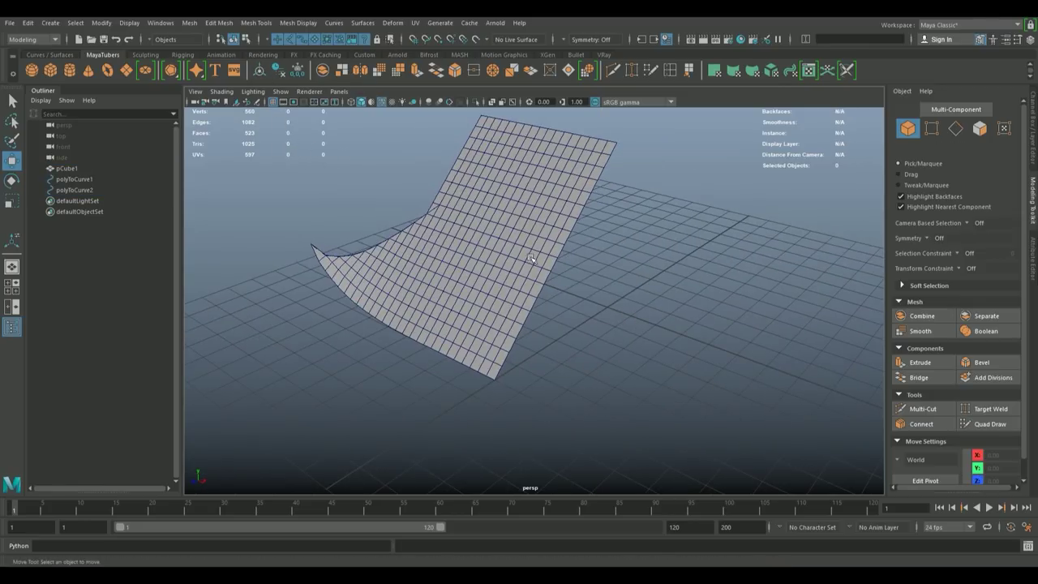
- Create a NURBS circle from the Curves/Surfaces shelf and set its Radius to 0.1
click(45, 55)
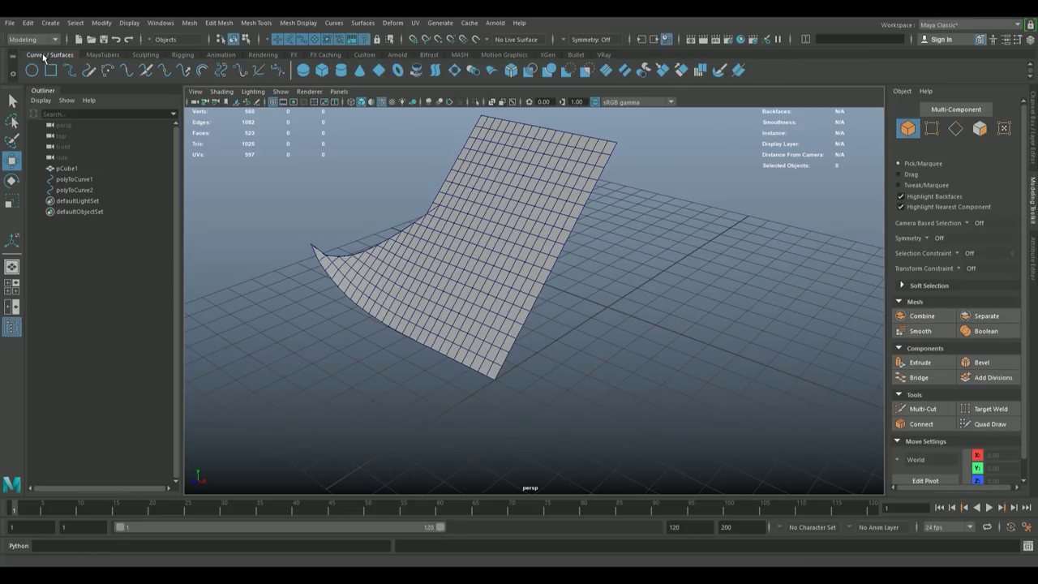
click(32, 71)
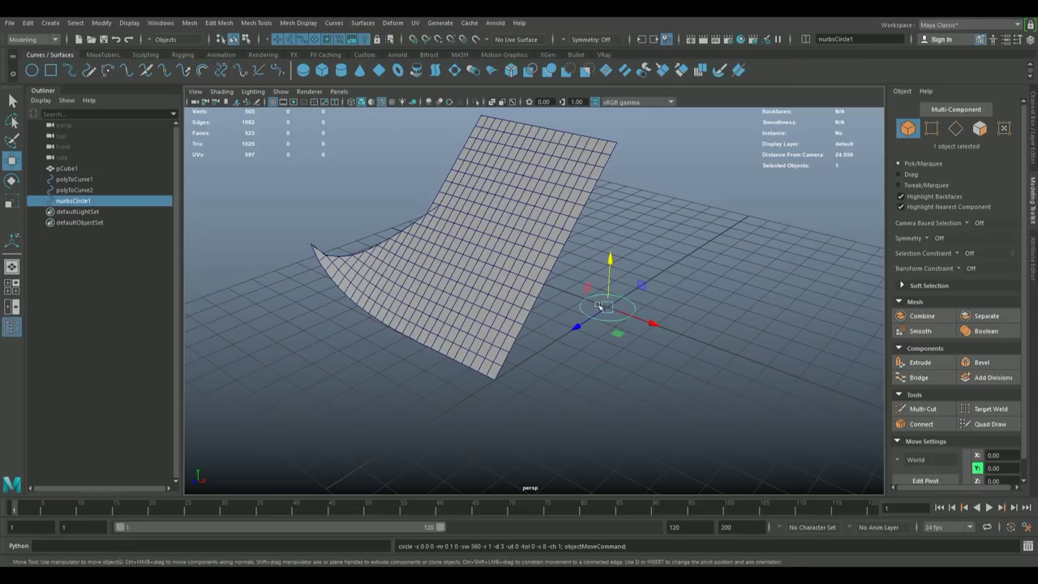
click(1034, 137)
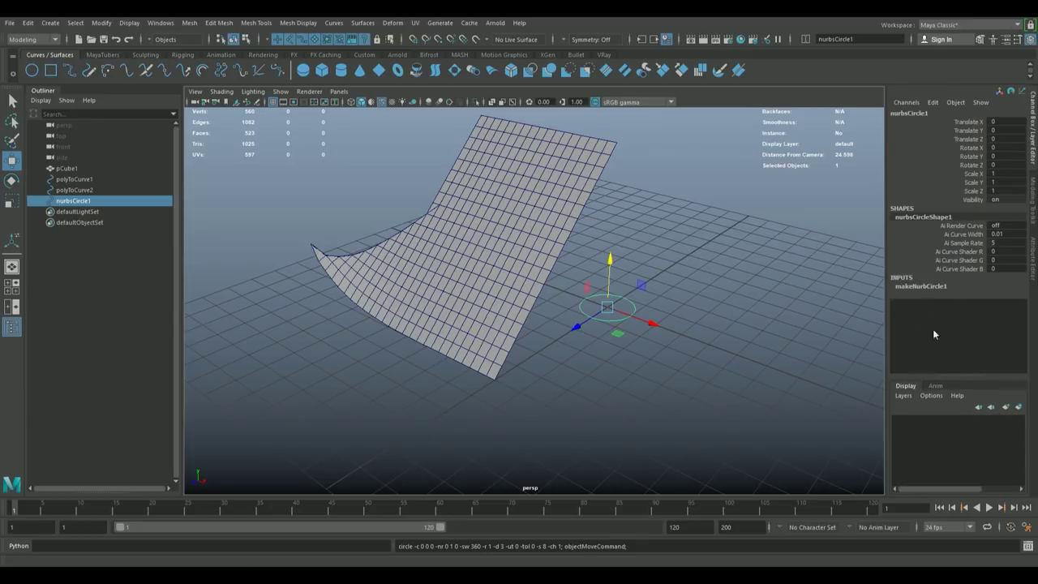
click(922, 285)
scroll(down, 3)
double_click(994, 332)
text(.1)
key(Return)
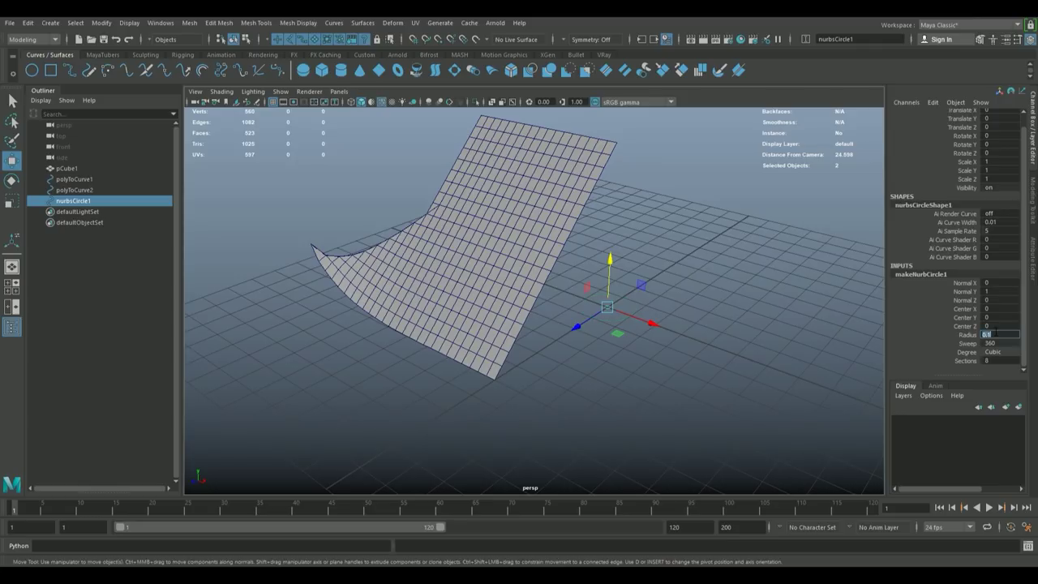
- Hide the grid mesh pCube1
drag(726, 370, 660, 359)
click(515, 275)
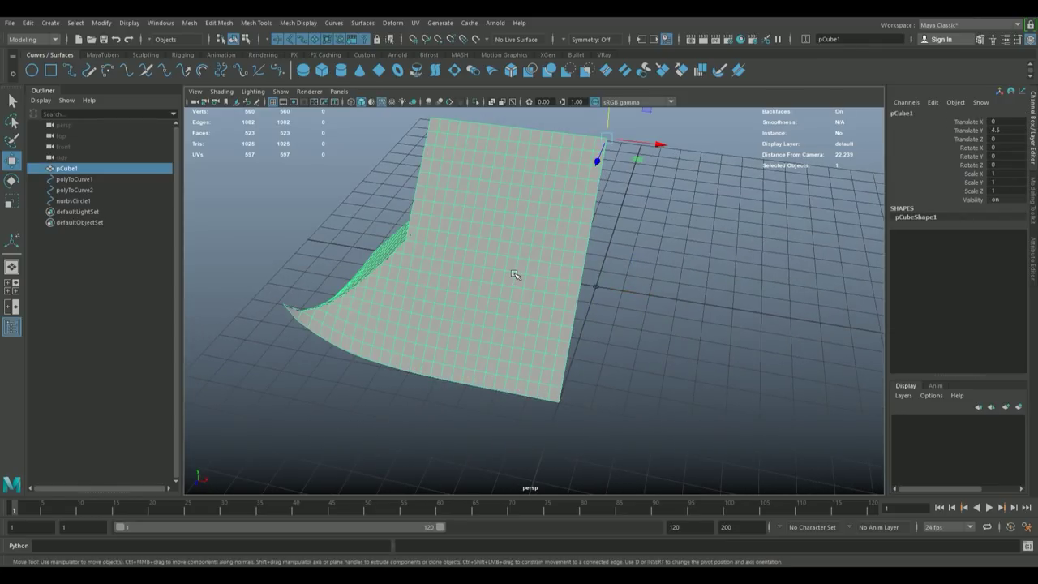
key(h)
- Rotate the circle 90° in X, then select it together with polyToCurve1
drag(503, 290, 590, 294)
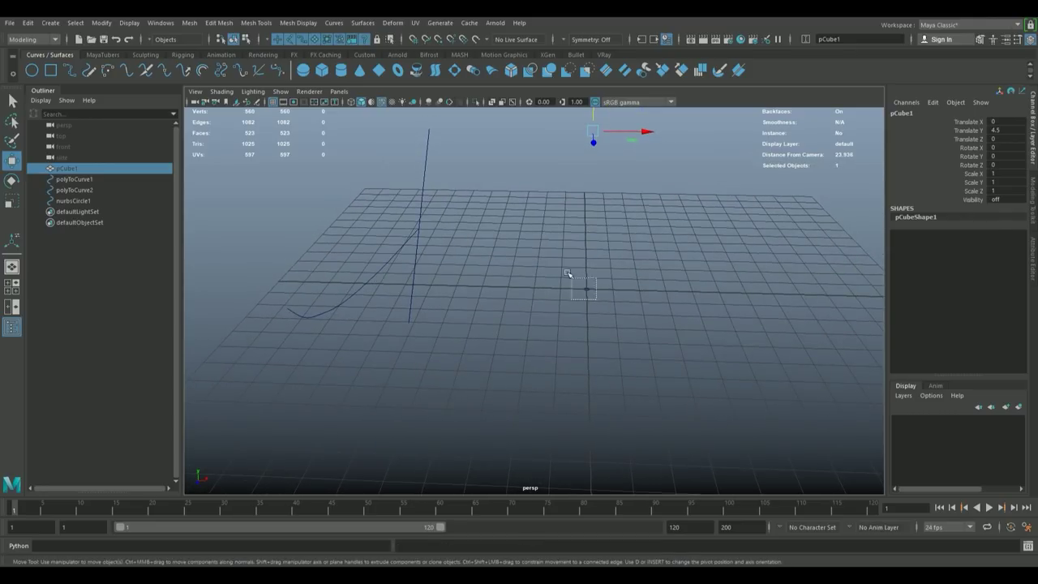
click(584, 276)
key(e)
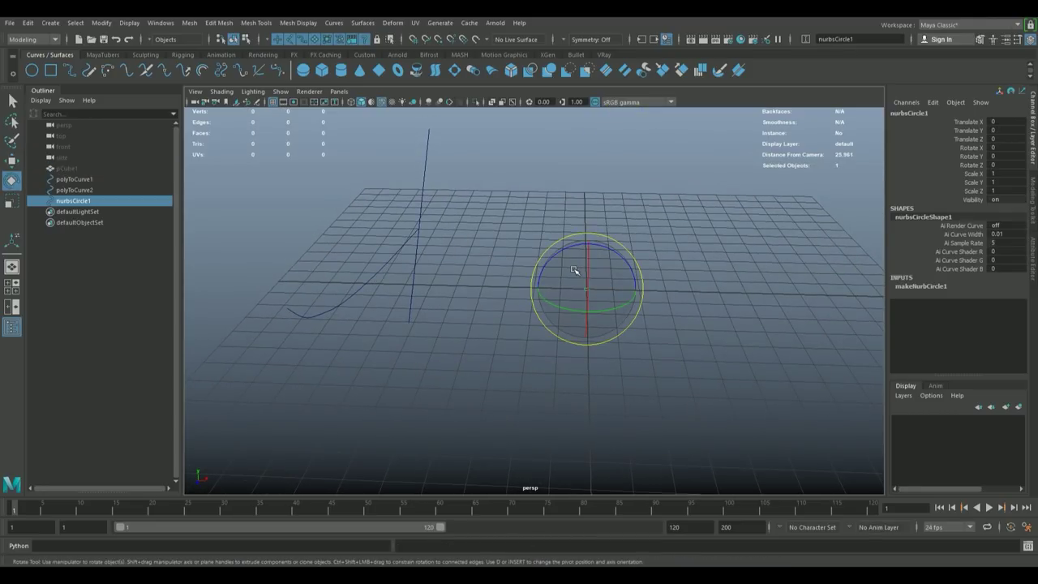
drag(587, 268, 587, 196)
click(499, 218)
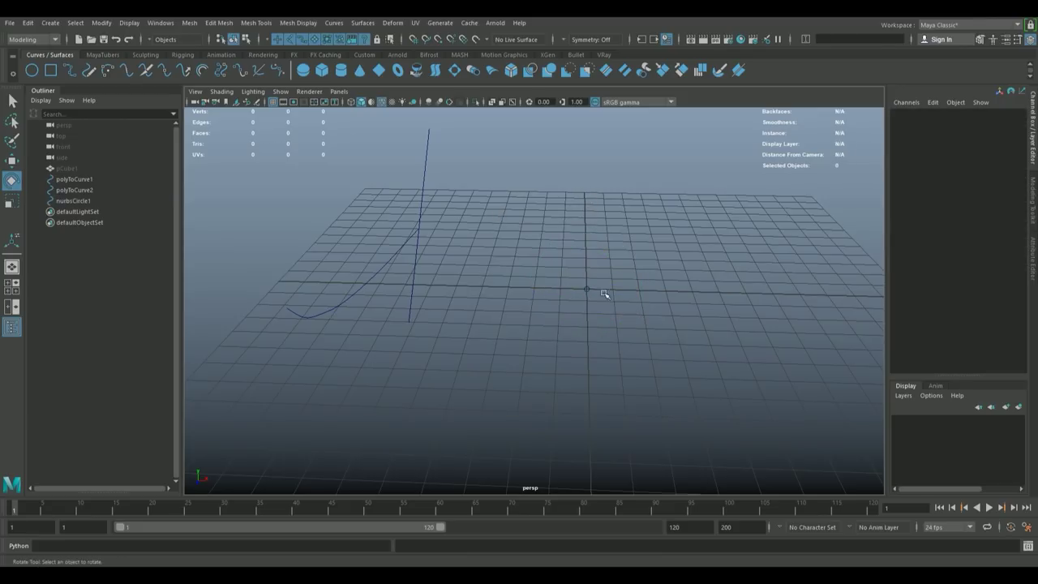
click(581, 276)
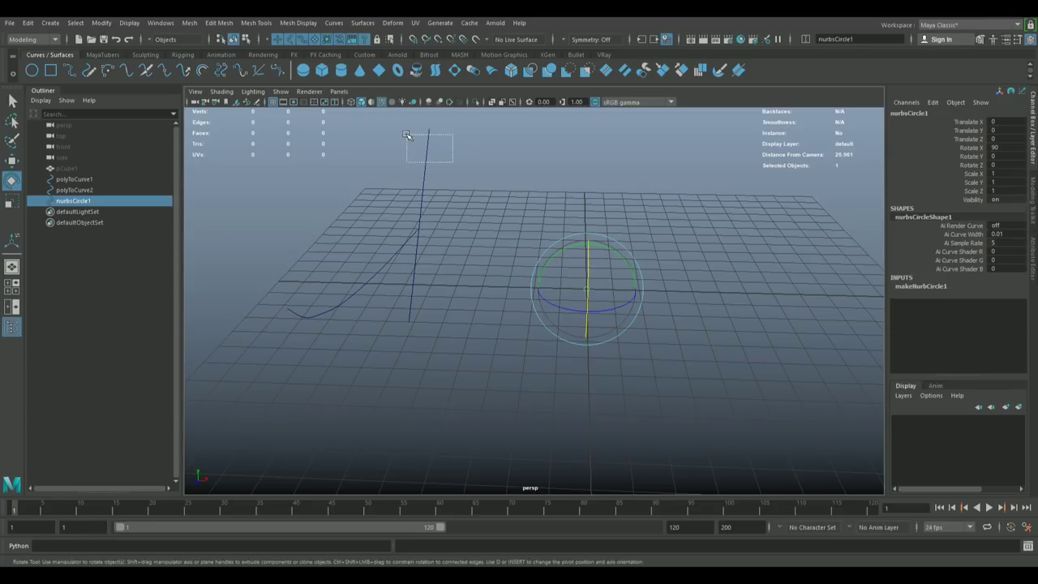
click(425, 142)
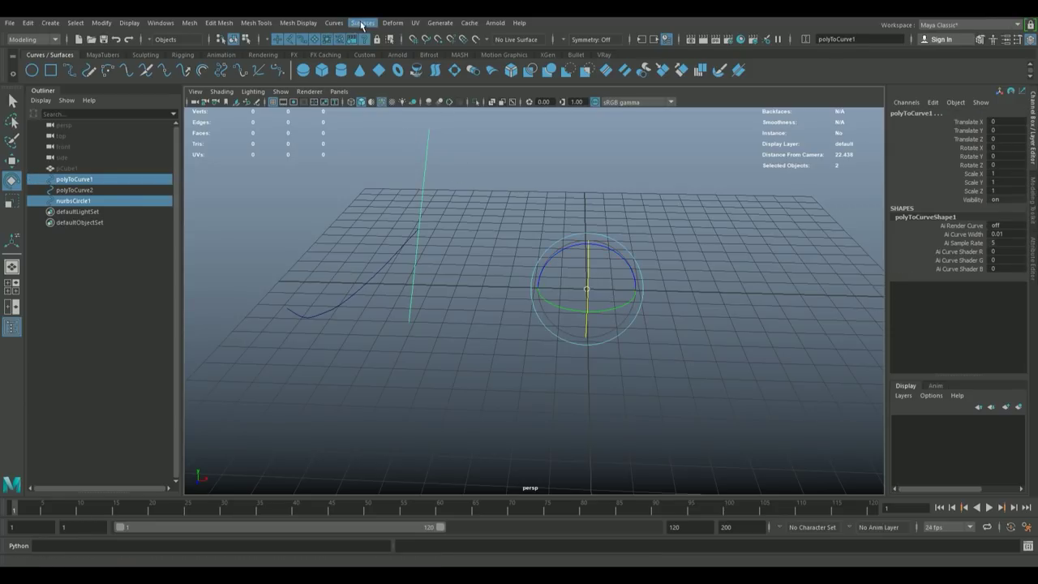
- In Extrude options choose Output Polygons and General tessellation with per-span iso params in U and V
click(365, 24)
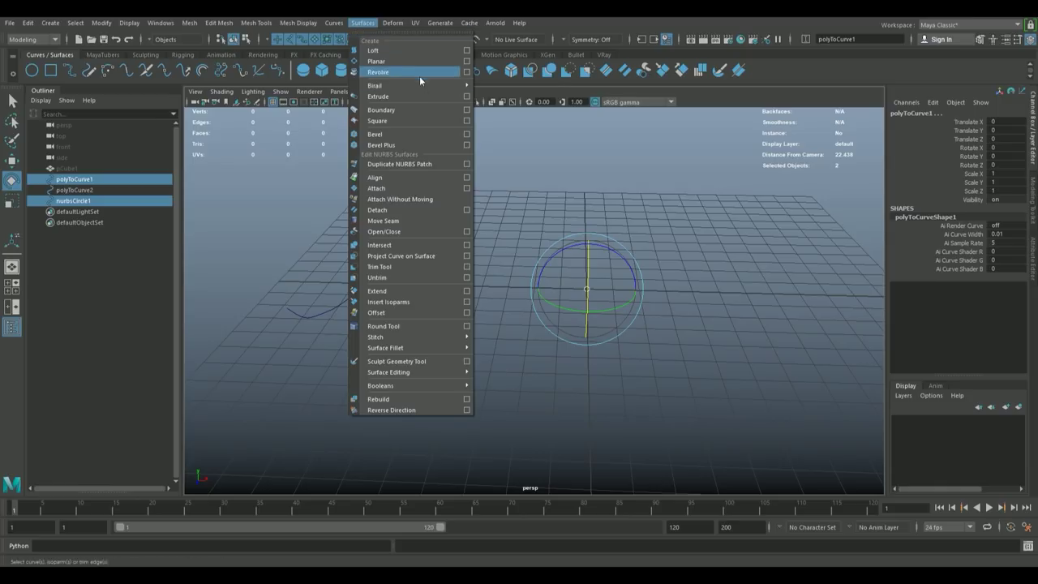
click(467, 97)
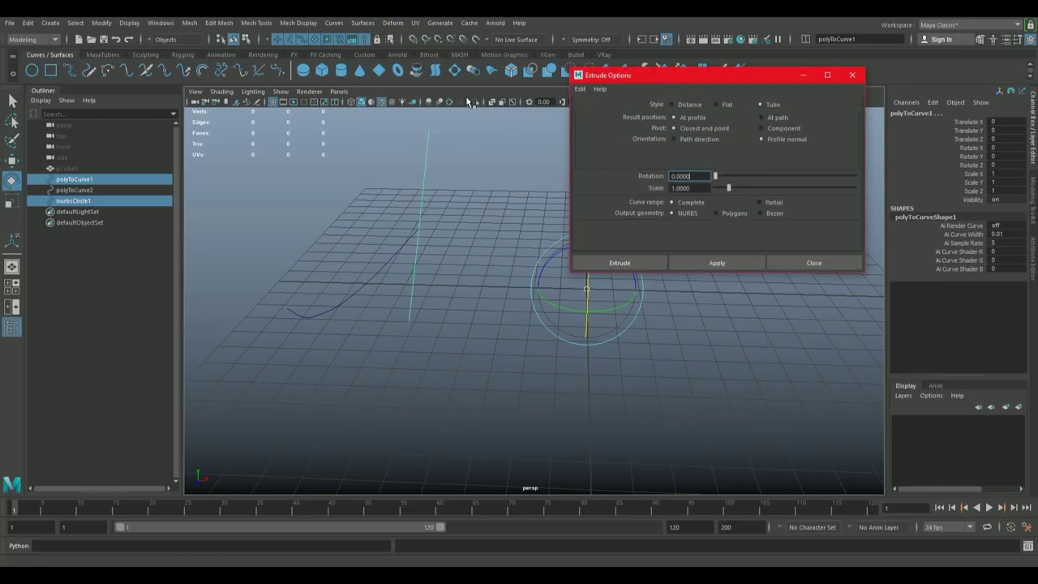
drag(689, 74, 560, 95)
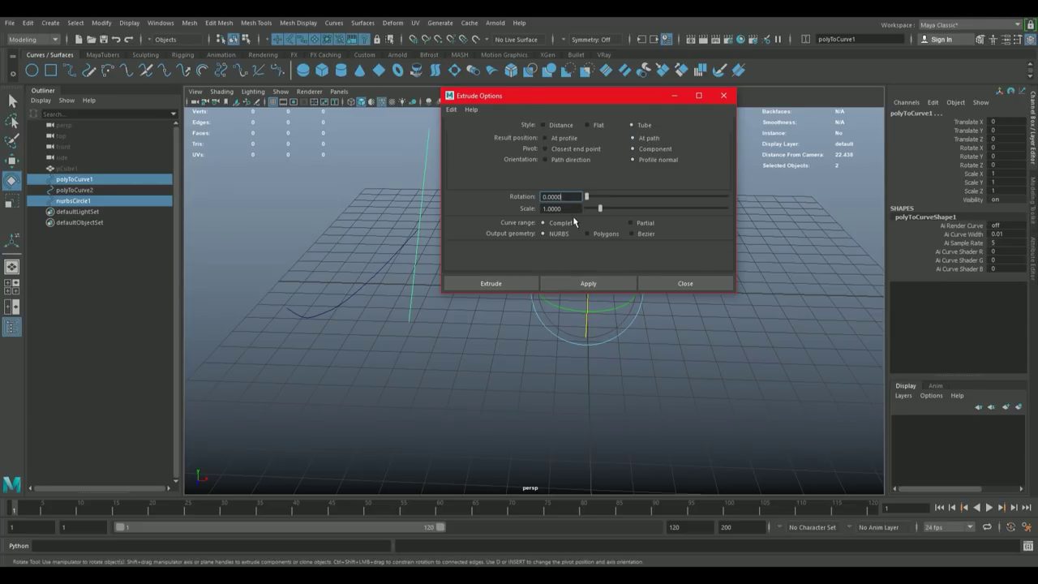
click(587, 233)
scroll(down, 3)
scroll(down, 3)
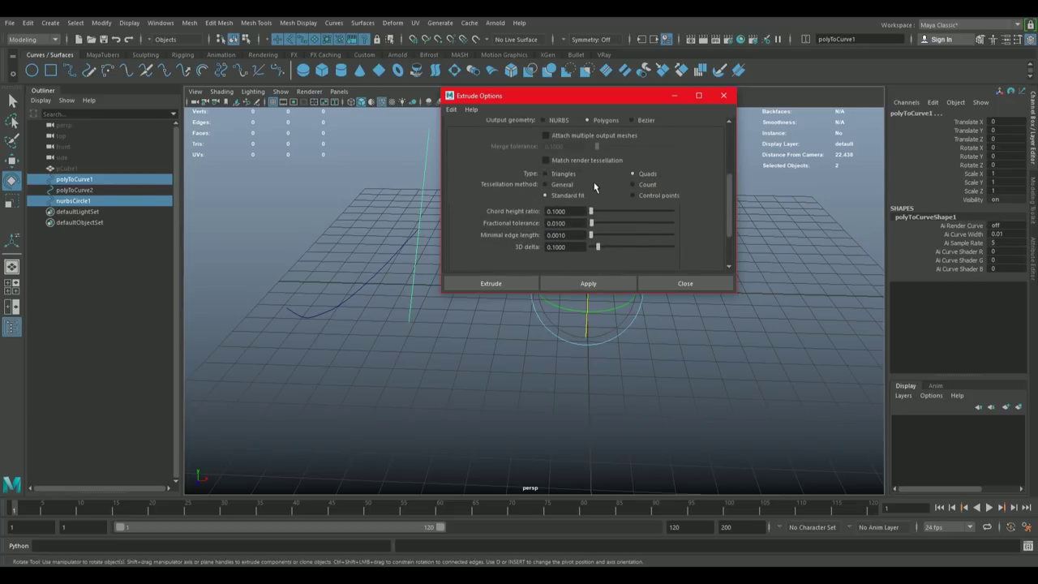
click(560, 185)
click(588, 218)
click(584, 252)
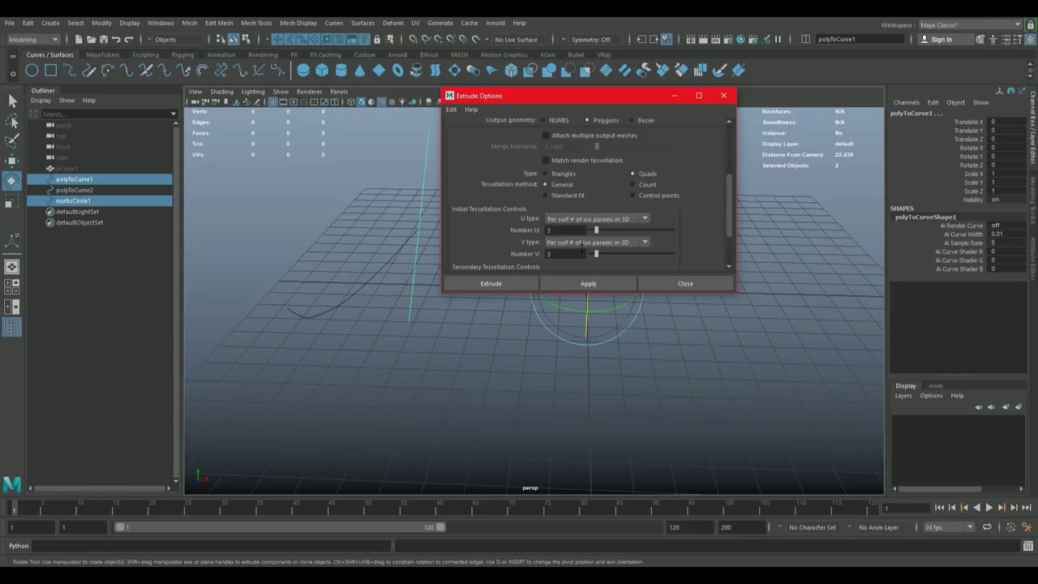
click(584, 242)
click(582, 276)
- Set Number U to 2 and V to 1, then extrude the circle along the curve
double_click(549, 230)
text(2)
key(Return)
double_click(567, 255)
key(Tab)
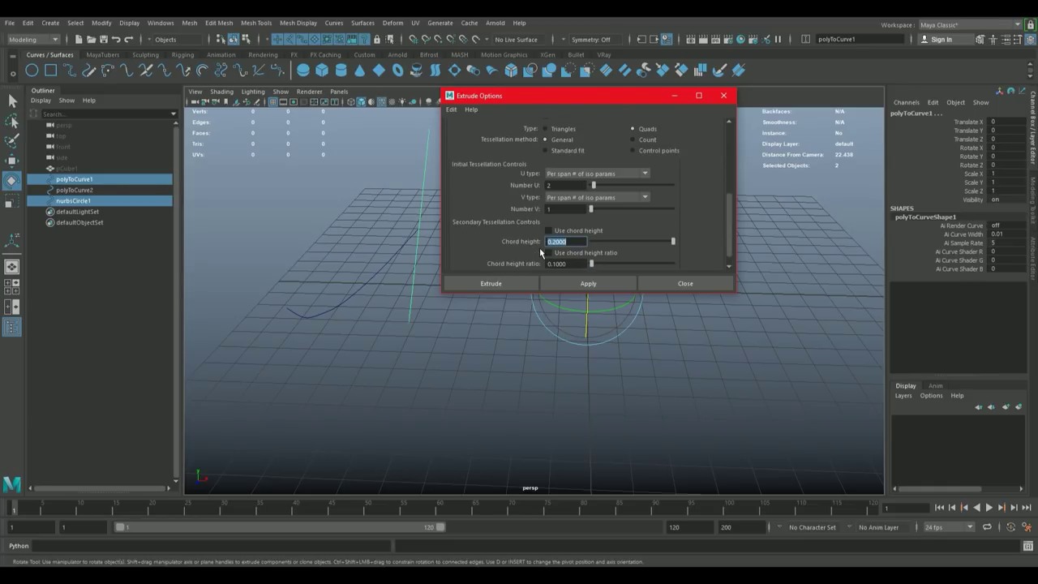
scroll(down, 3)
click(513, 284)
drag(514, 285, 503, 317)
click(614, 284)
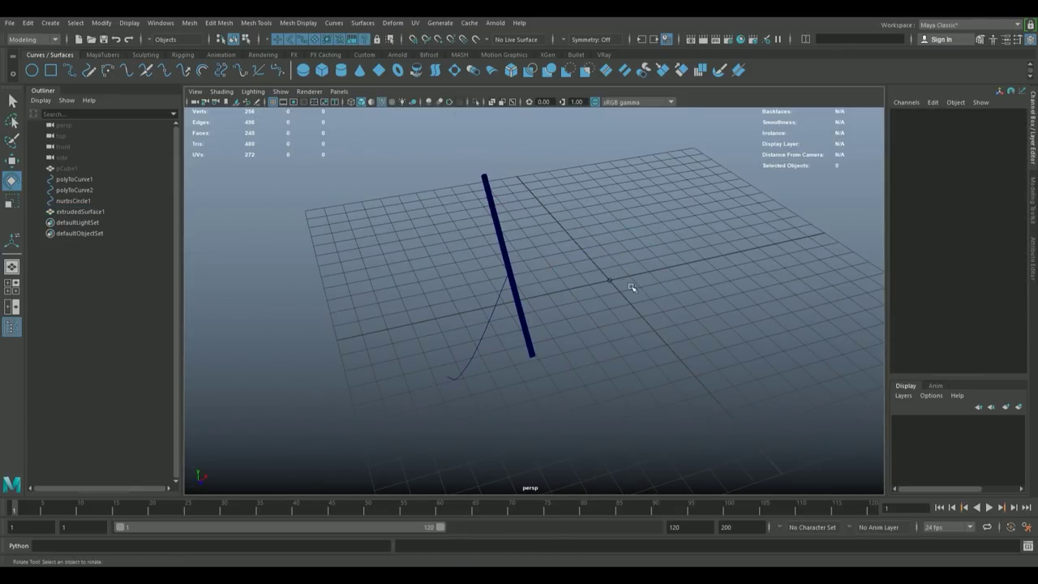
- Select the circle and the second curve and repeat Extrude with G to make a second tube
click(609, 278)
click(477, 336)
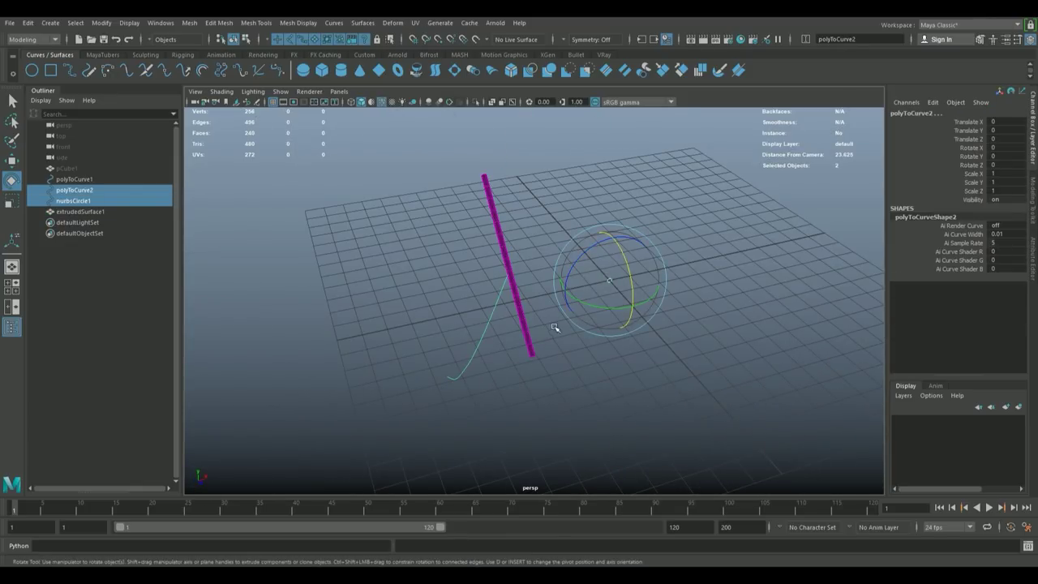
key(g)
drag(506, 182, 499, 275)
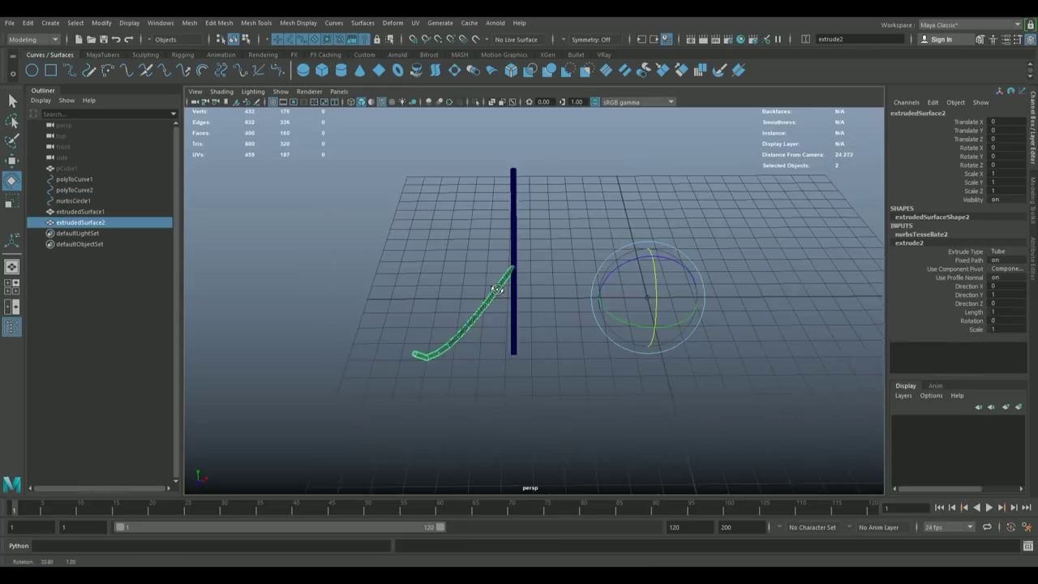
- Reverse the normals of both extruded tubes
click(80, 222)
click(81, 211)
click(213, 22)
mouse_move(299, 21)
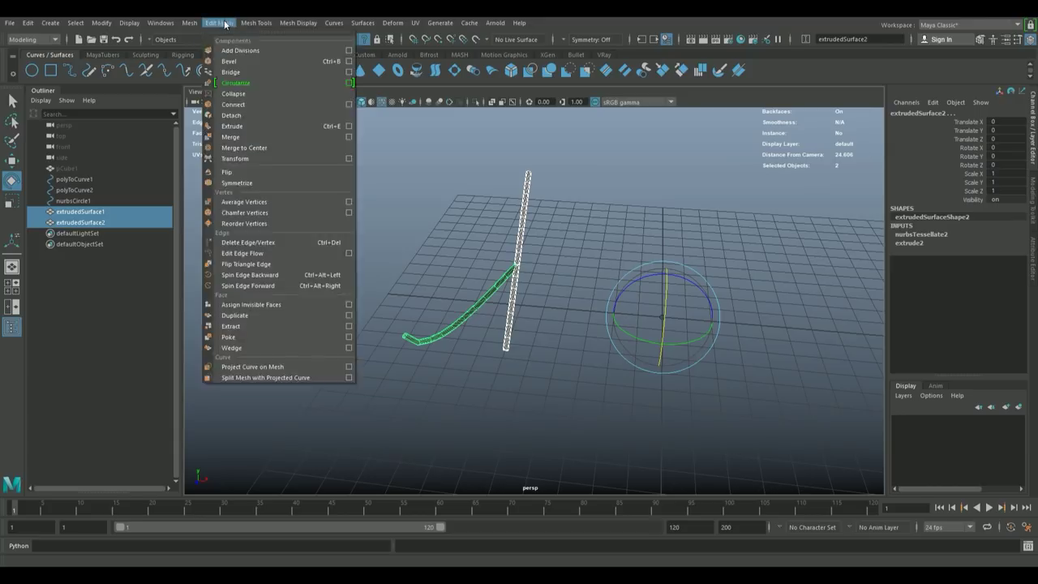
click(296, 72)
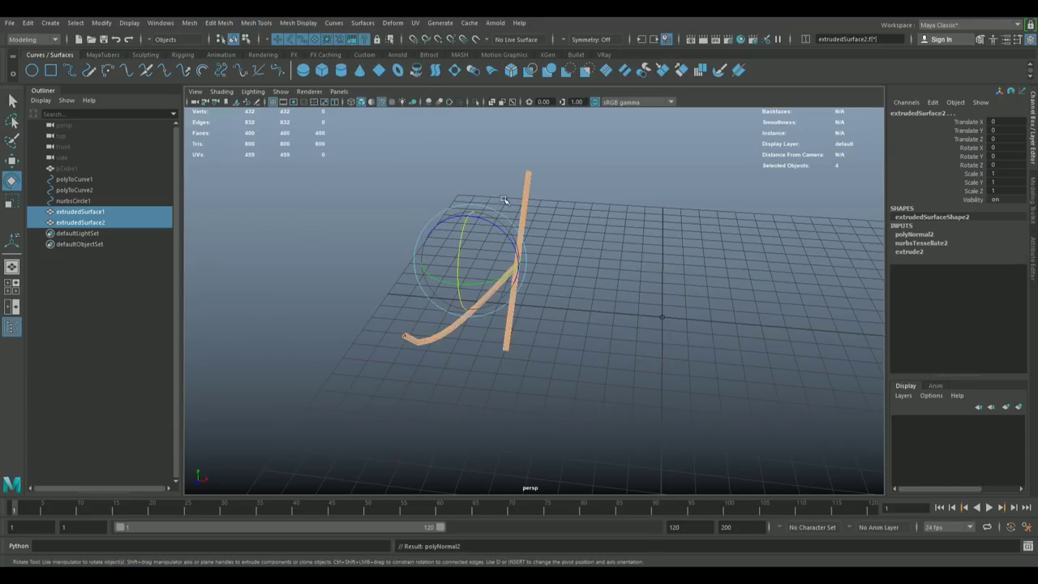
click(597, 241)
drag(505, 343, 695, 343)
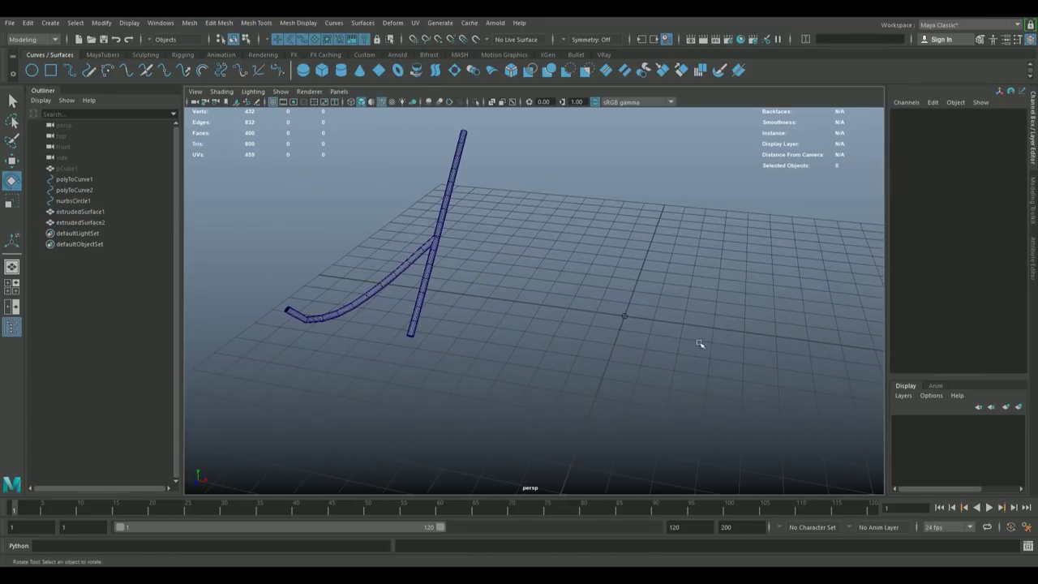
- Duplicate the profile circle, move it along X and rotate it -105° around Y
click(616, 292)
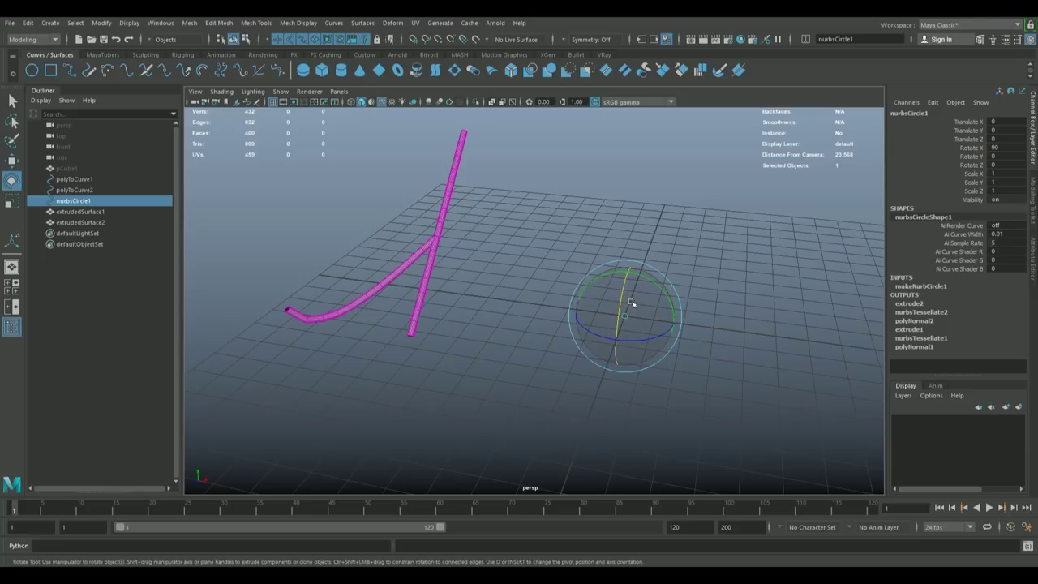
key(ctrl+d)
key(w)
drag(672, 324, 677, 307)
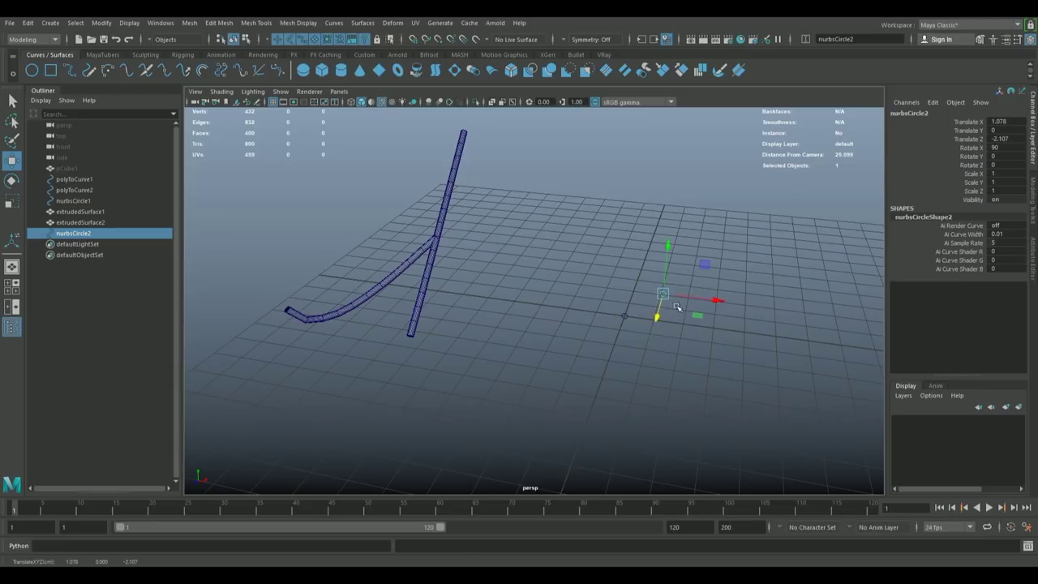
key(e)
drag(701, 322, 621, 319)
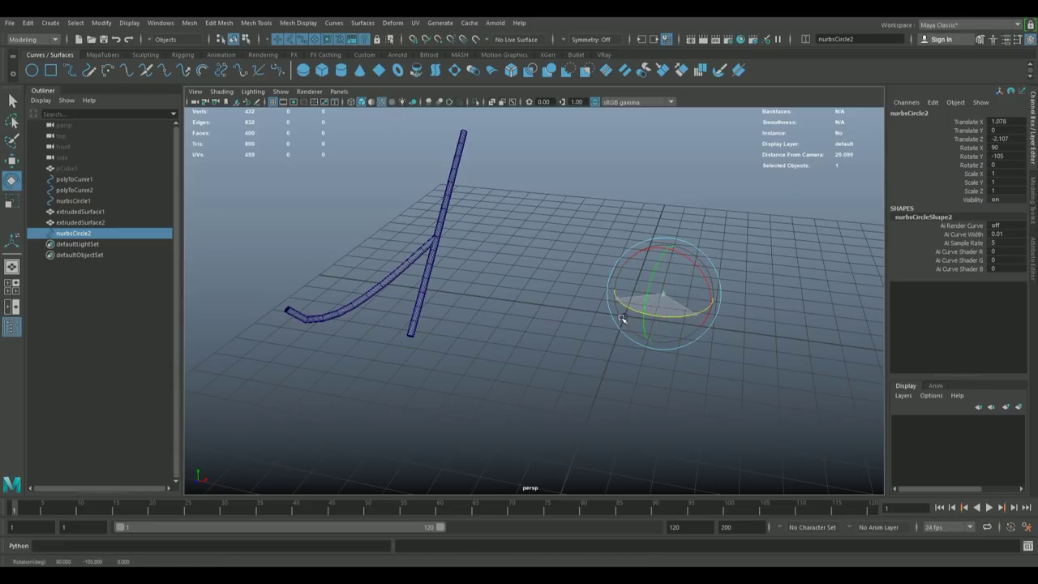
click(614, 382)
drag(614, 382, 581, 378)
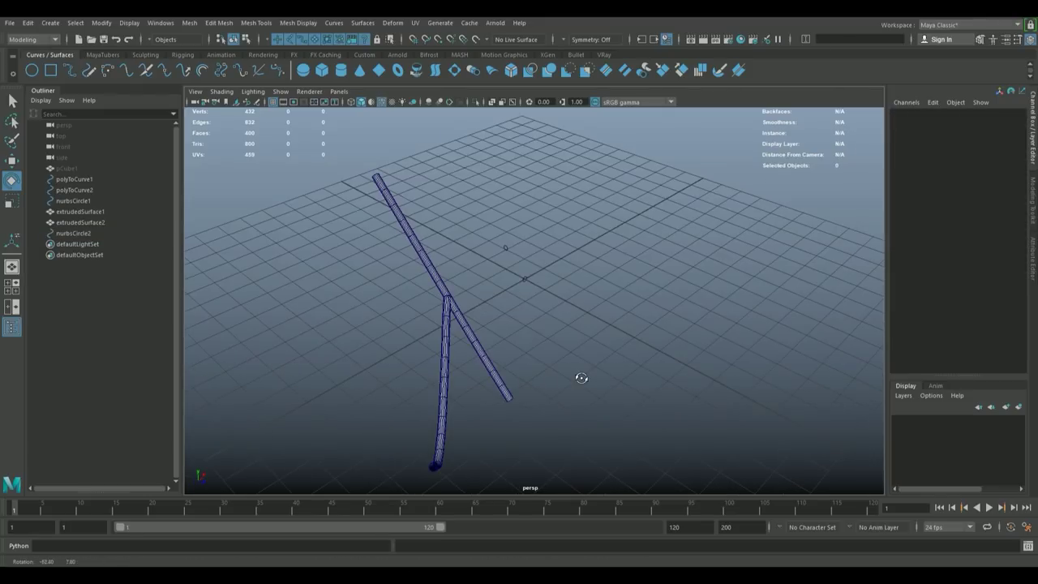
drag(545, 328, 511, 268)
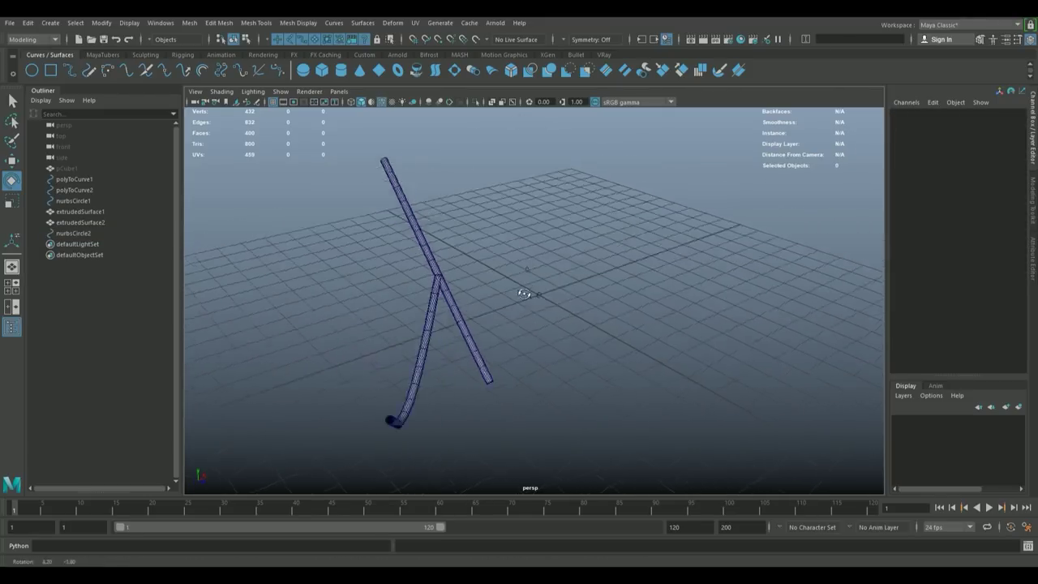
- Unhide the large deformed surface pCube1 with Shift+H
click(67, 167)
key(shift+h)
drag(509, 361, 579, 330)
drag(552, 248, 549, 223)
- Delete the straight tube's end faces that poke through the surface
click(561, 274)
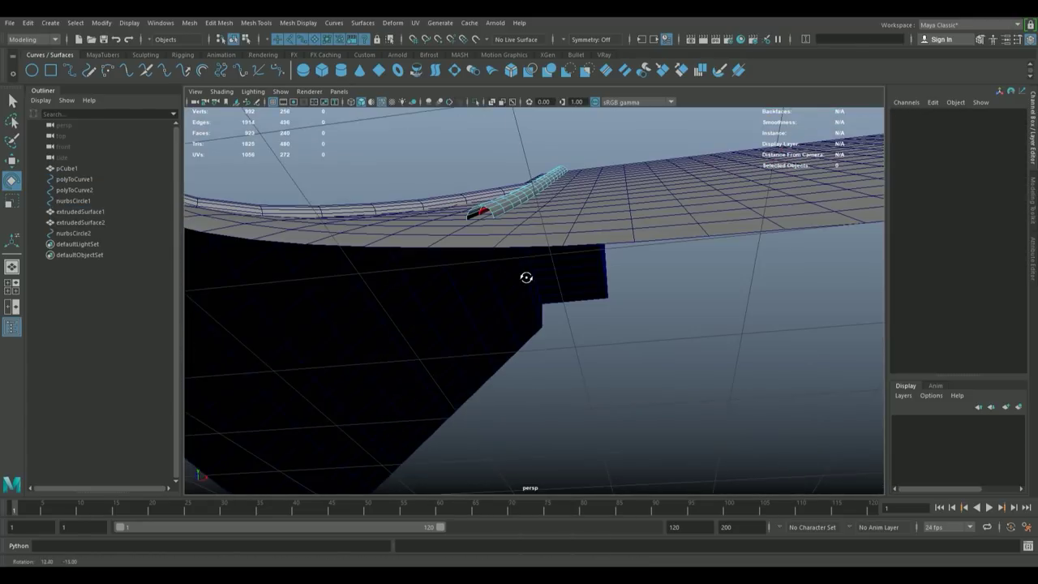
drag(550, 223, 484, 147)
click(484, 147)
key(q)
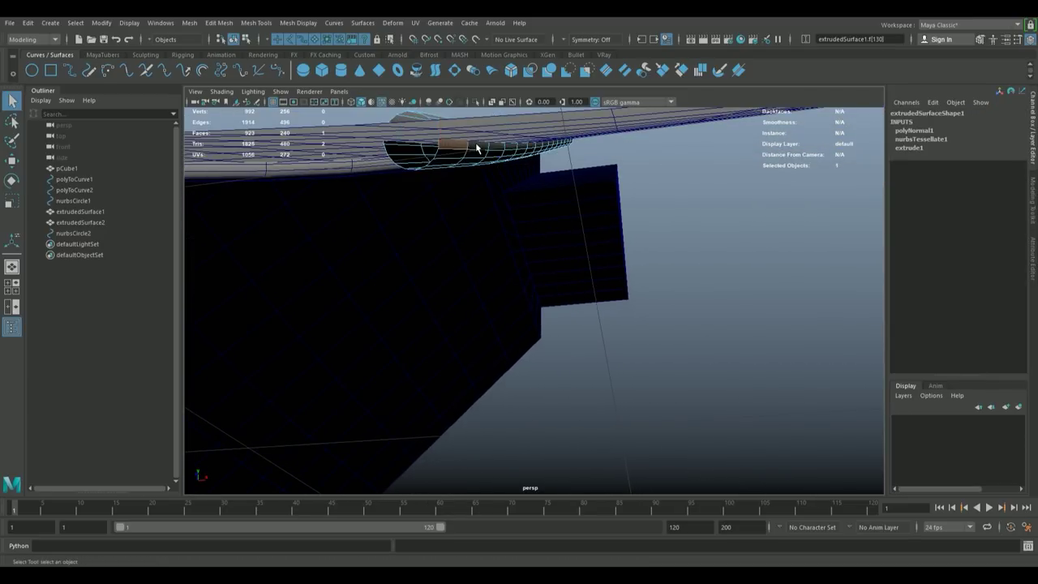
key(Delete)
drag(476, 145, 660, 180)
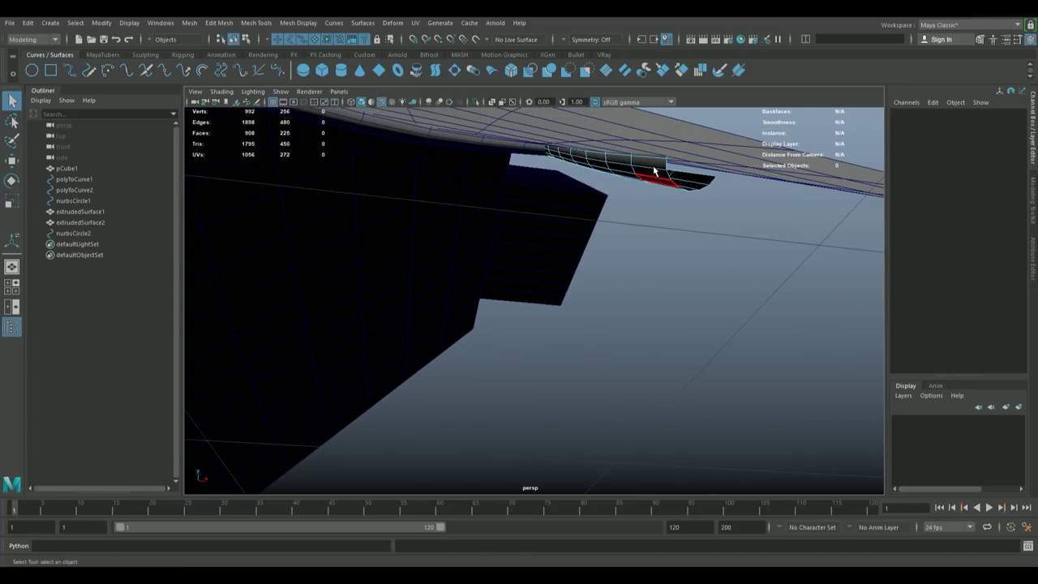
click(654, 171)
click(624, 162)
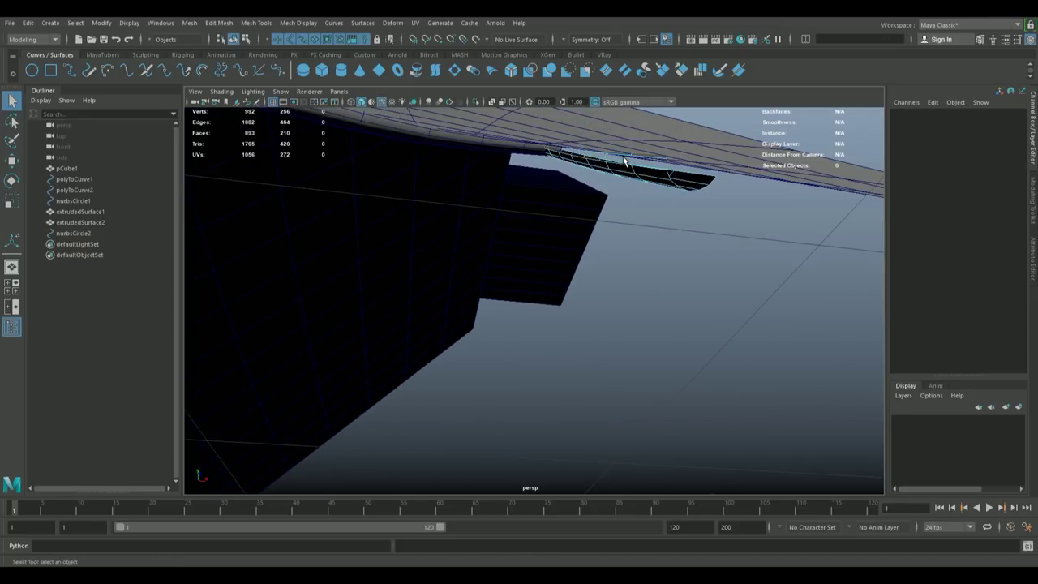
click(629, 174)
key(Delete)
drag(631, 175, 432, 232)
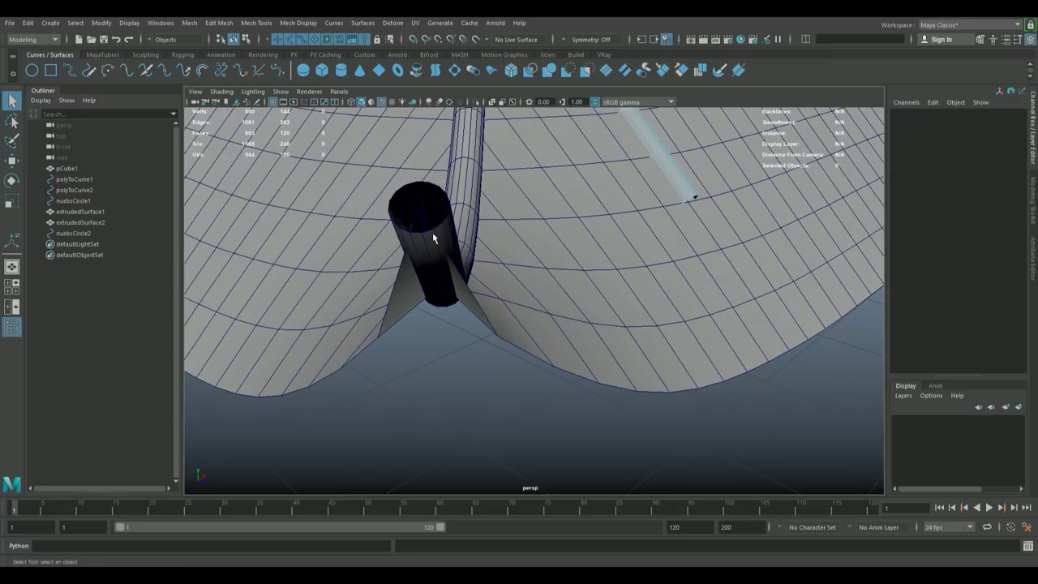
- Delete the curved tube's end faces and lip face loops where it passes through the surface
click(430, 229)
drag(430, 231, 435, 262)
drag(435, 262, 344, 247)
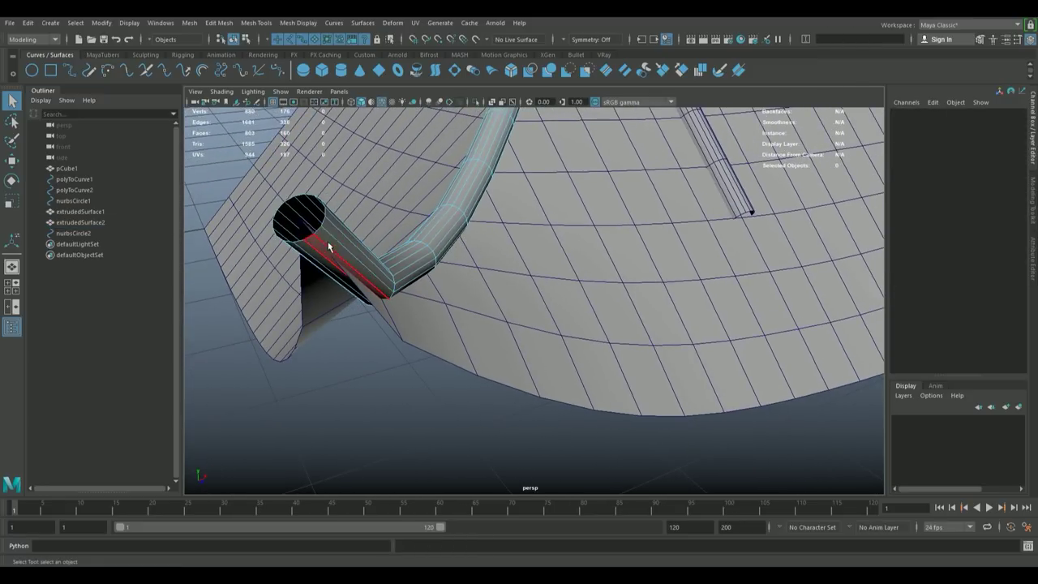
click(331, 237)
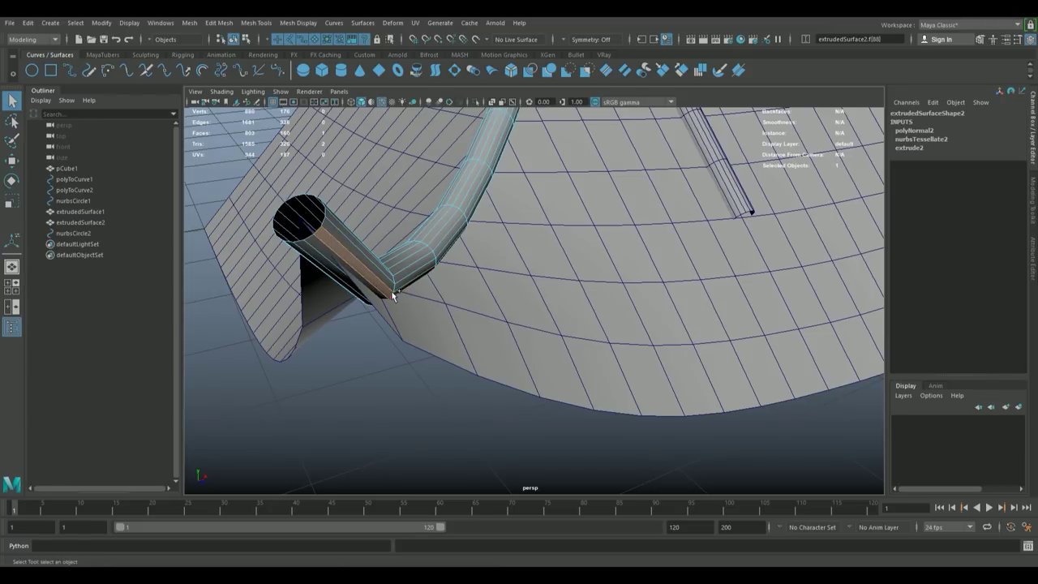
double_click(396, 294)
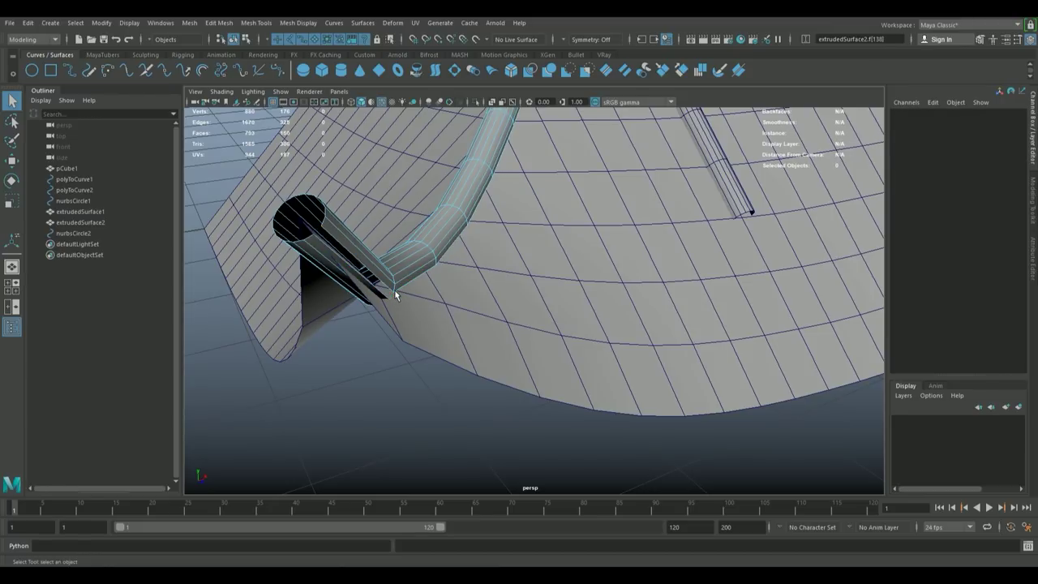
drag(395, 293, 432, 302)
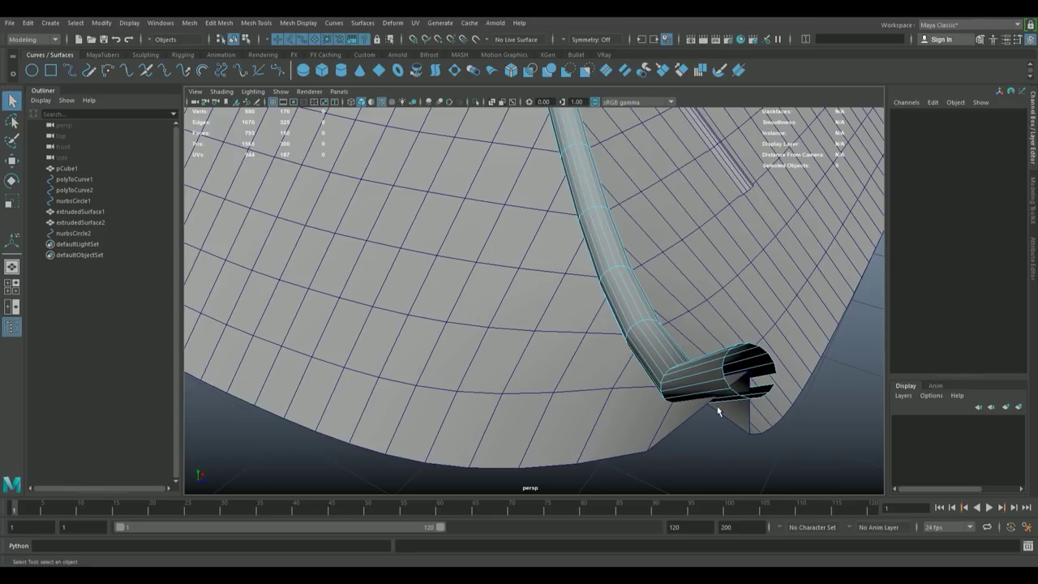
click(677, 389)
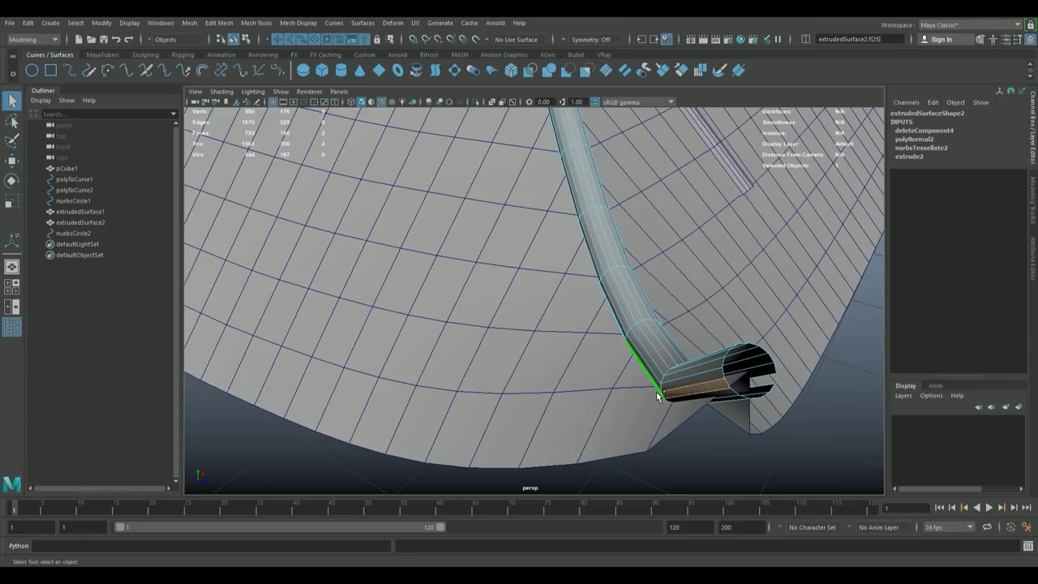
key(Delete)
double_click(724, 400)
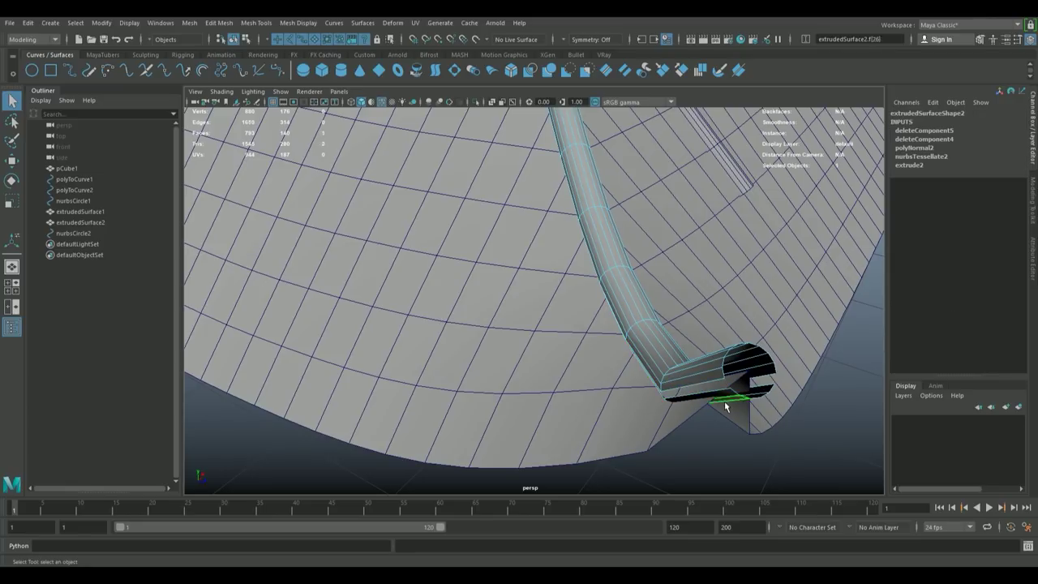
key(Delete)
drag(724, 401, 626, 380)
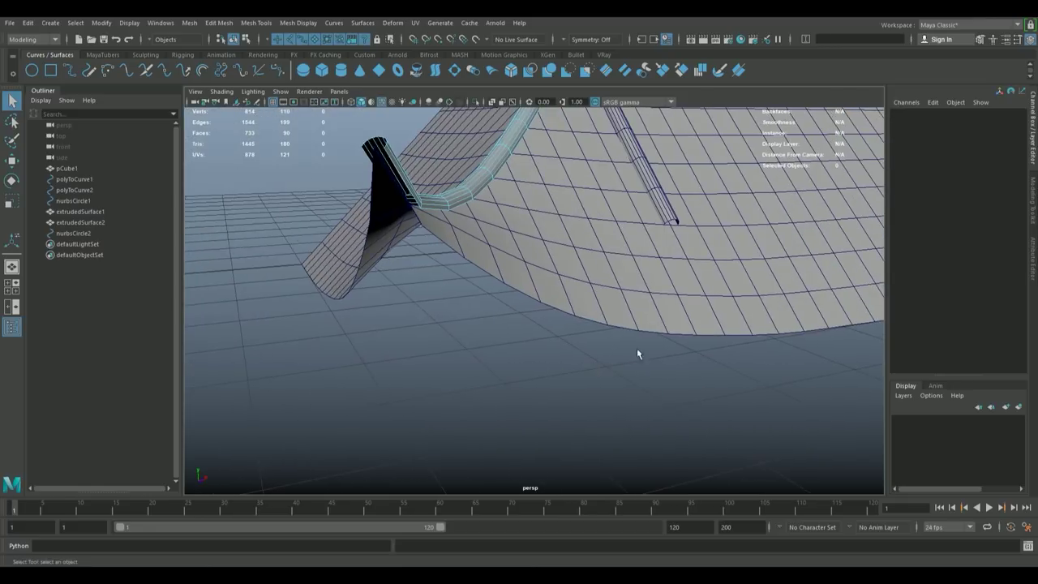
click(616, 320)
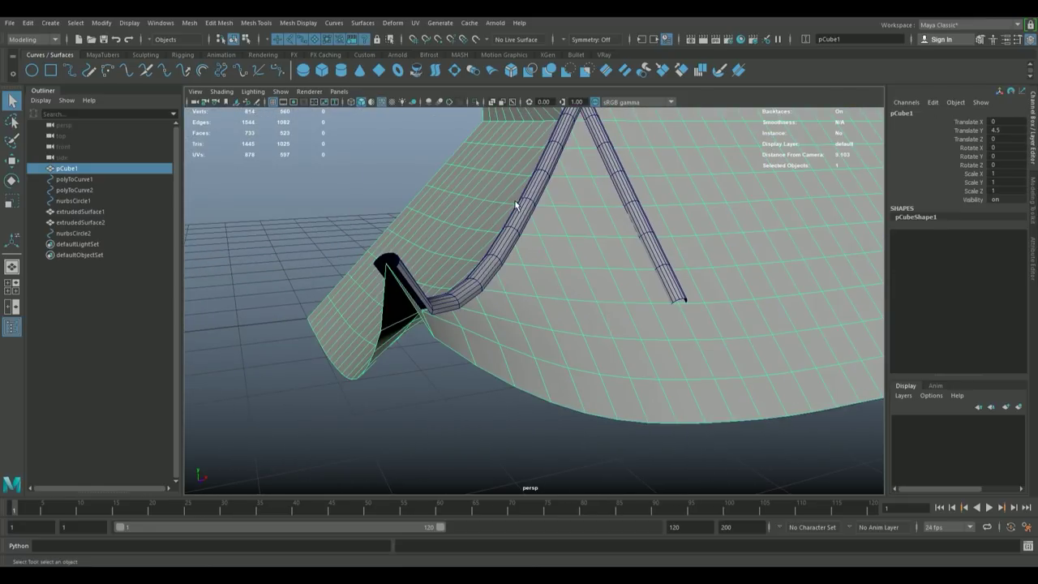
- Isolate the two tubes in the viewport
click(516, 205)
click(635, 208)
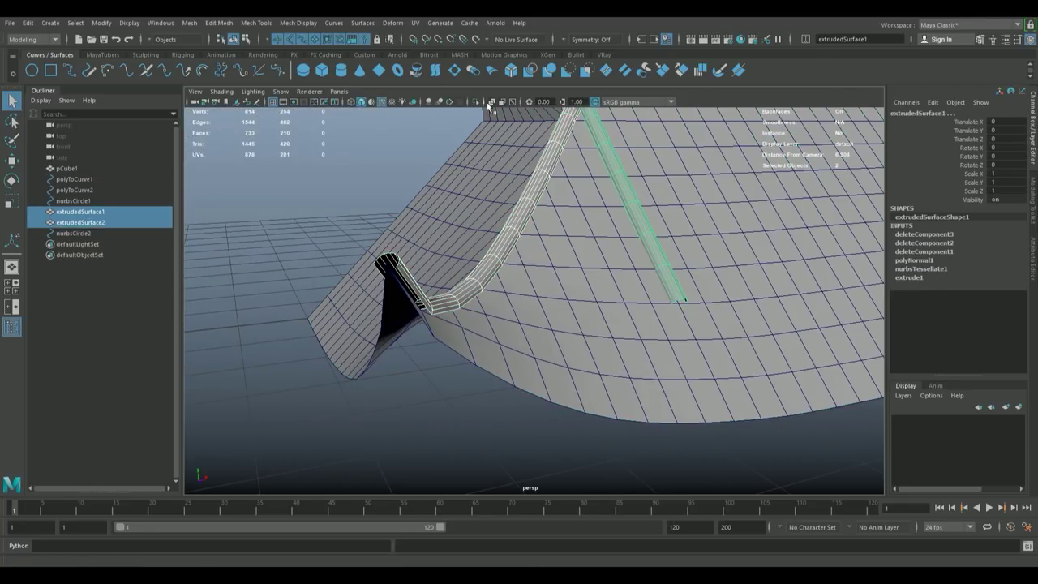
click(103, 54)
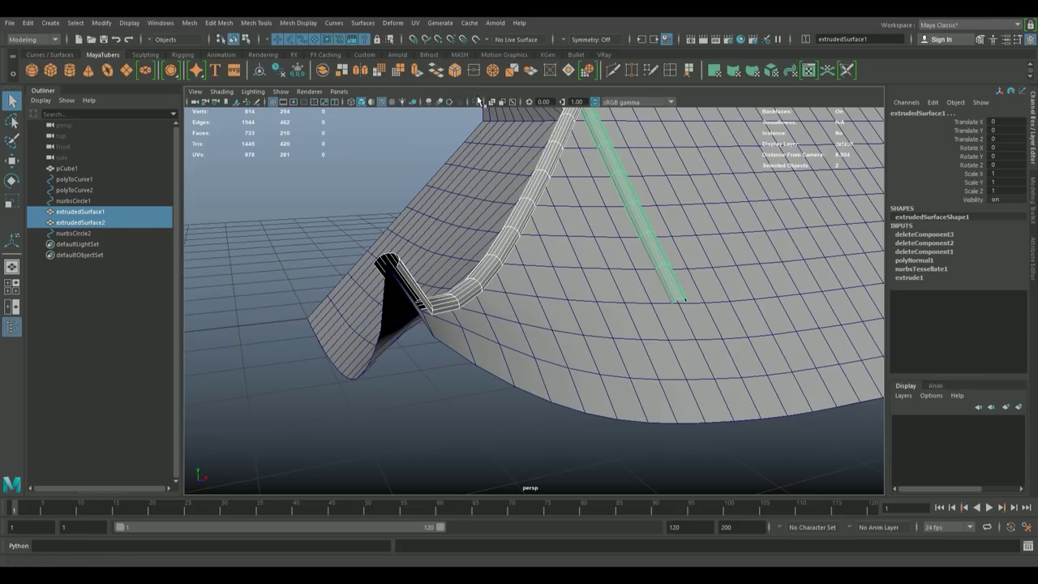
click(476, 101)
drag(535, 134, 548, 252)
scroll(up, 3)
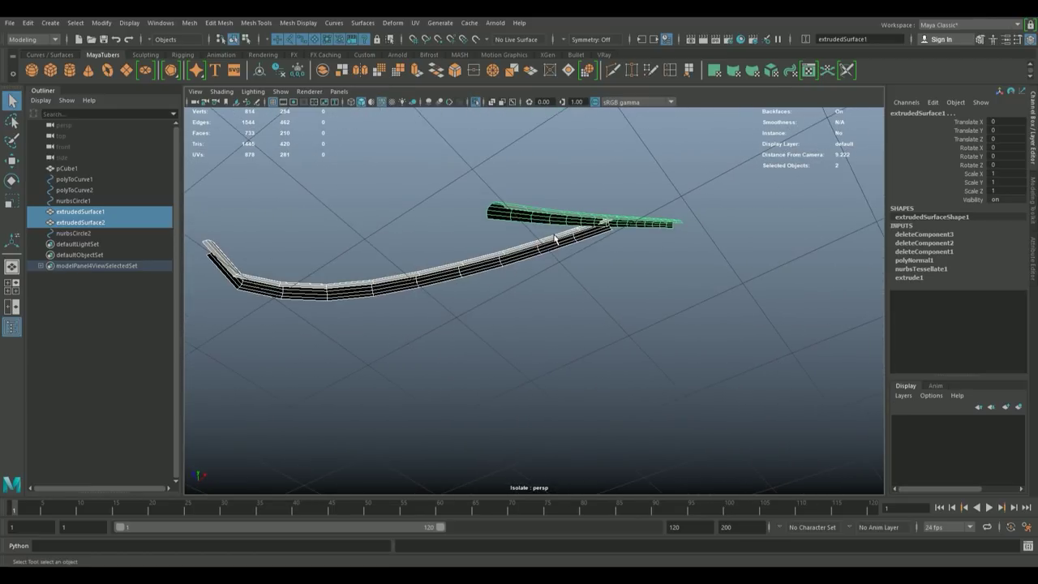
- Bridge the border edges across the gap in the straight tube
right_click(523, 211)
click(511, 206)
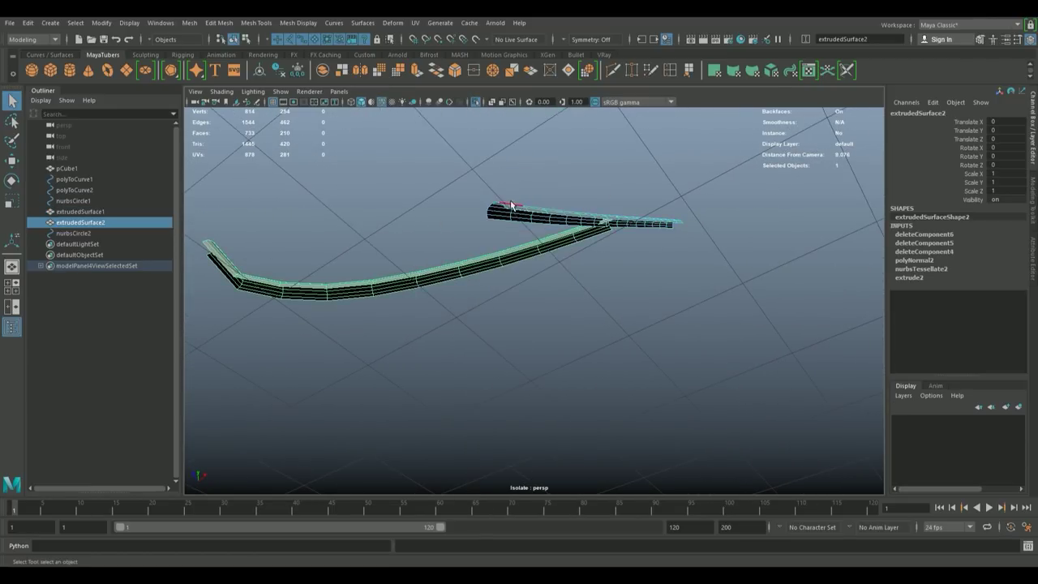
click(517, 211)
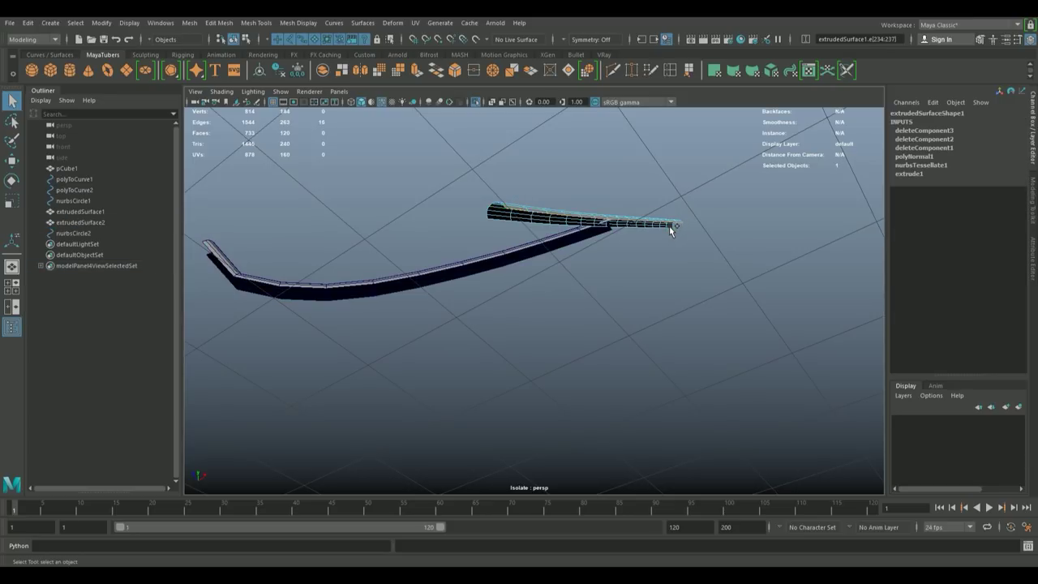
click(455, 70)
drag(435, 232, 584, 253)
- Bridge the border edges across the gap in the curved tube
click(560, 233)
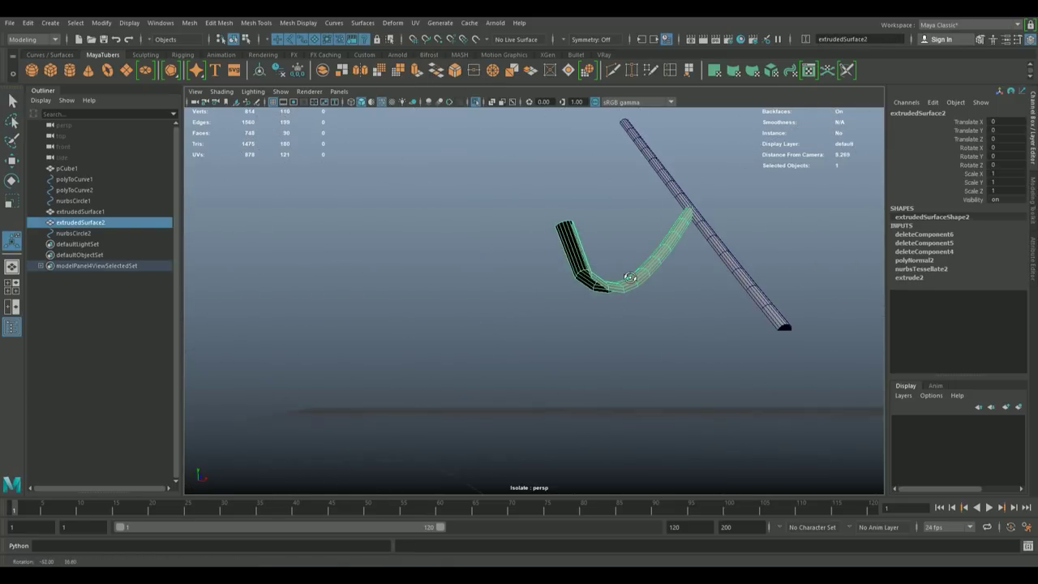
drag(584, 253, 582, 219)
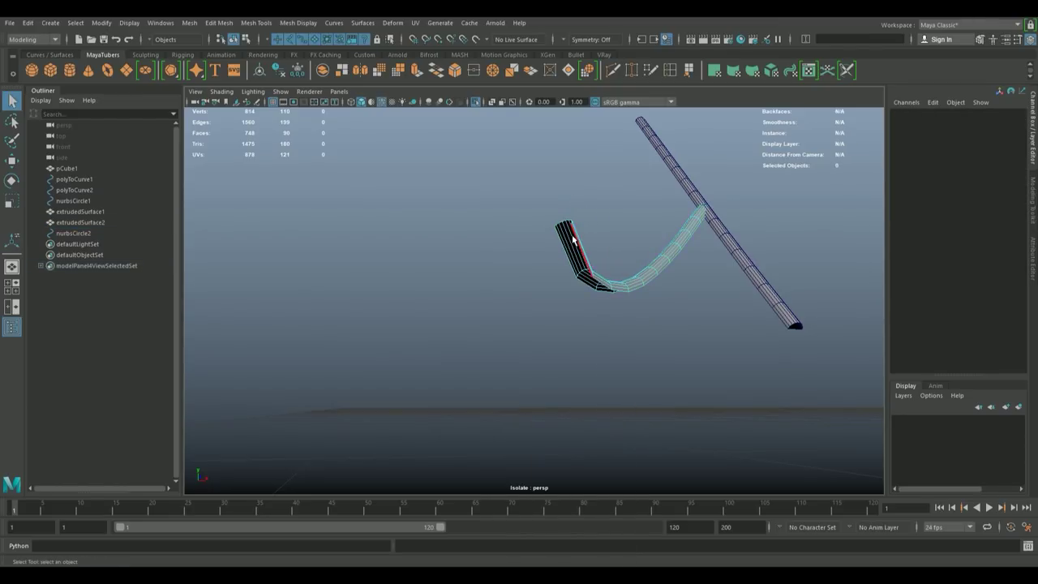
click(576, 247)
drag(576, 246, 528, 231)
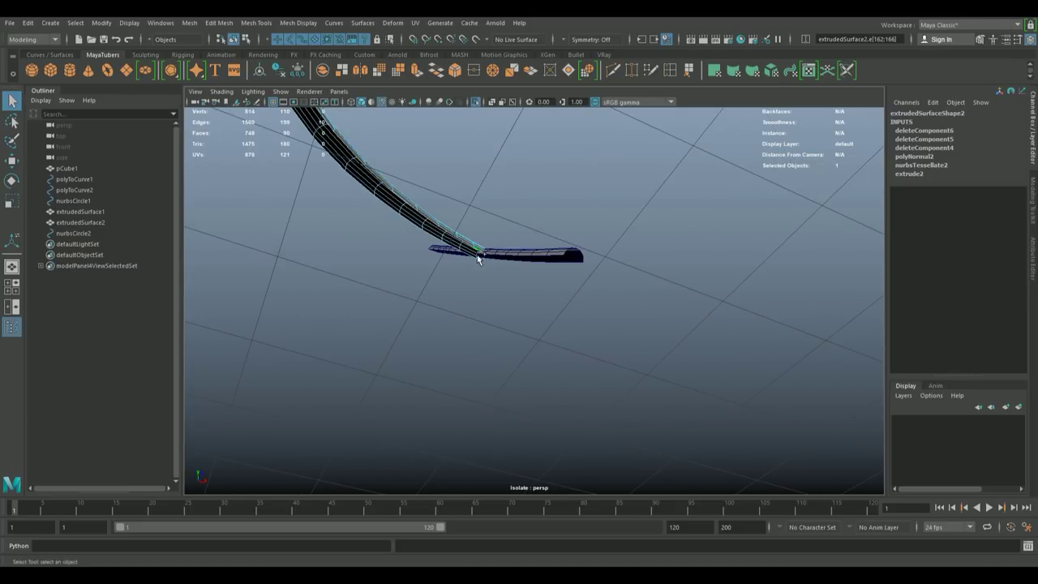
drag(432, 253, 435, 192)
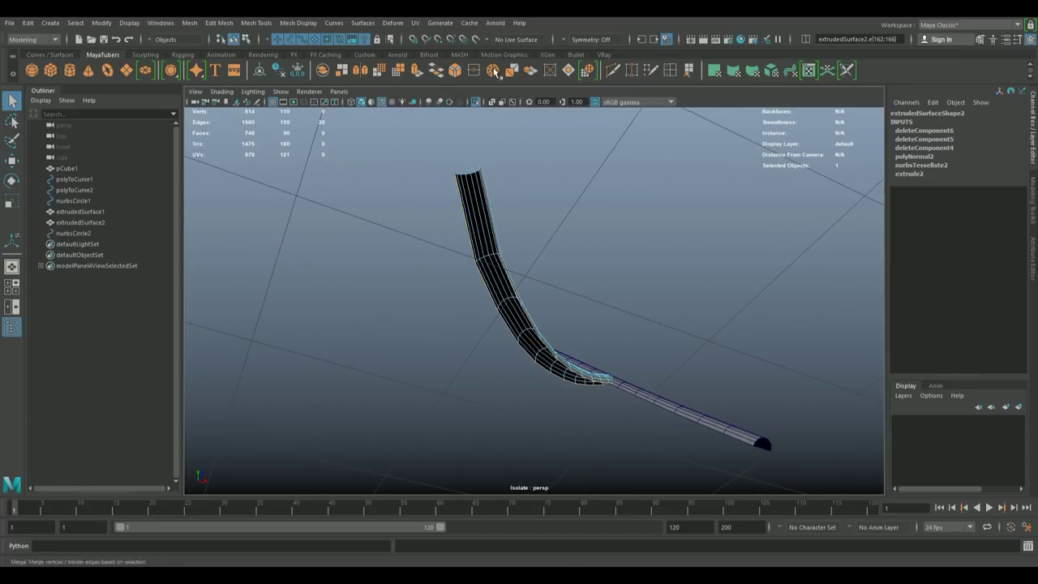
click(436, 70)
- Cap the curved tube's open end with Fill Hole
drag(467, 155, 428, 305)
drag(436, 312, 433, 226)
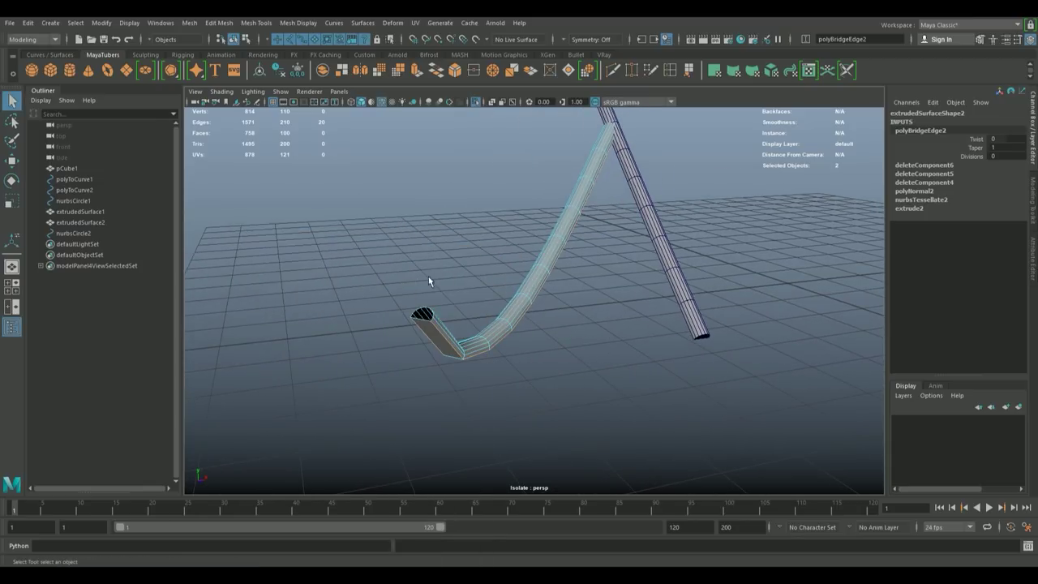
click(430, 313)
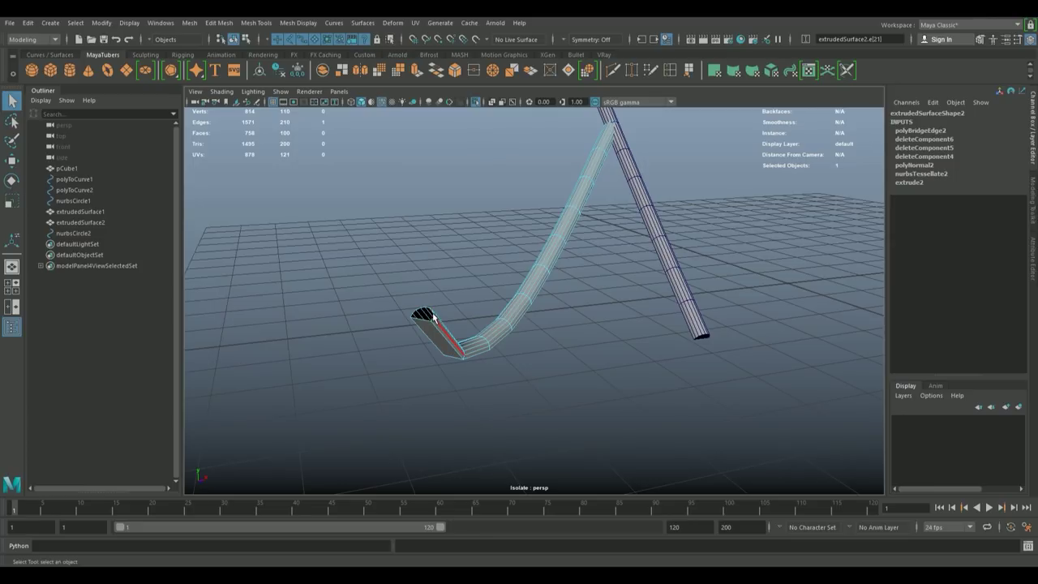
key(F8)
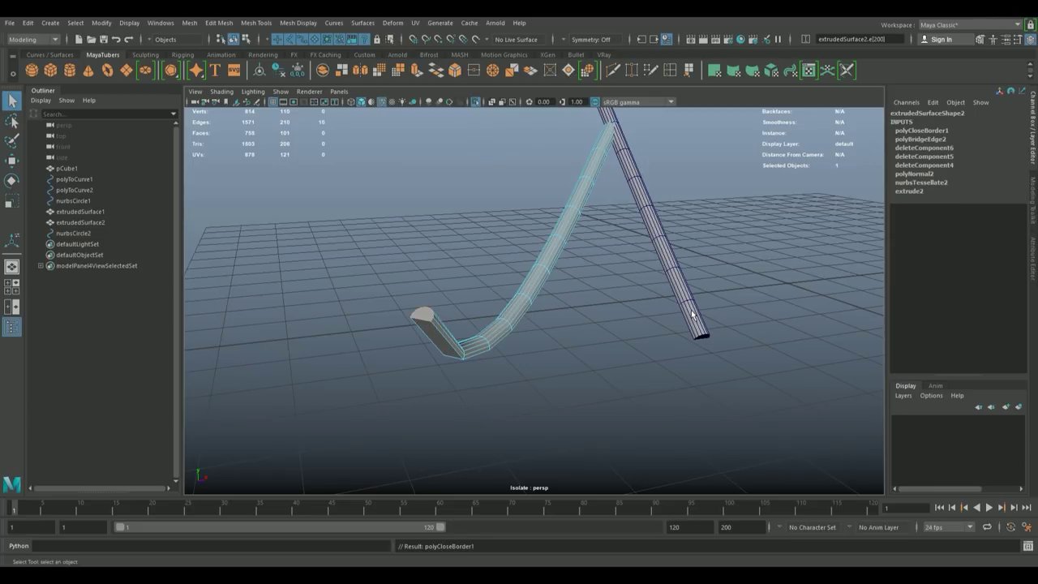
click(691, 310)
drag(691, 310, 507, 225)
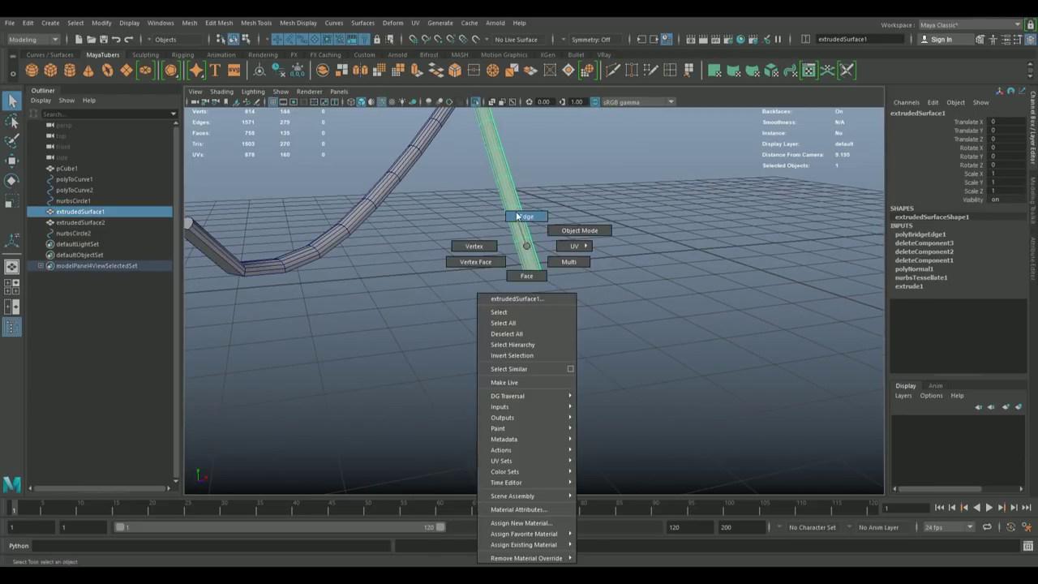
- Cap the tall tube's open end with Fill Hole
drag(527, 249, 519, 219)
click(532, 266)
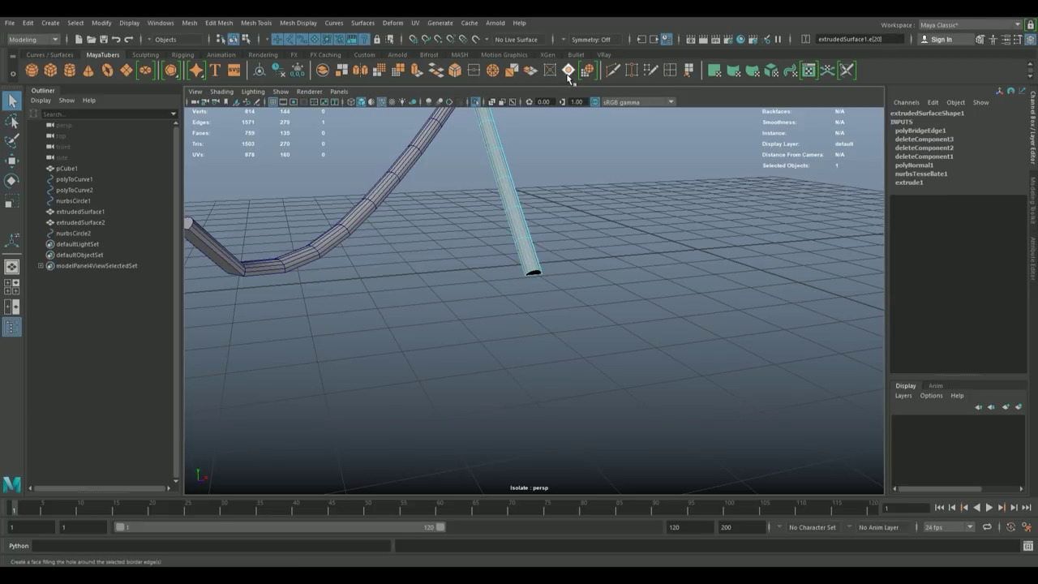
click(567, 70)
- Select face loops along both tubes in multi-component mode and extrude them
click(365, 211)
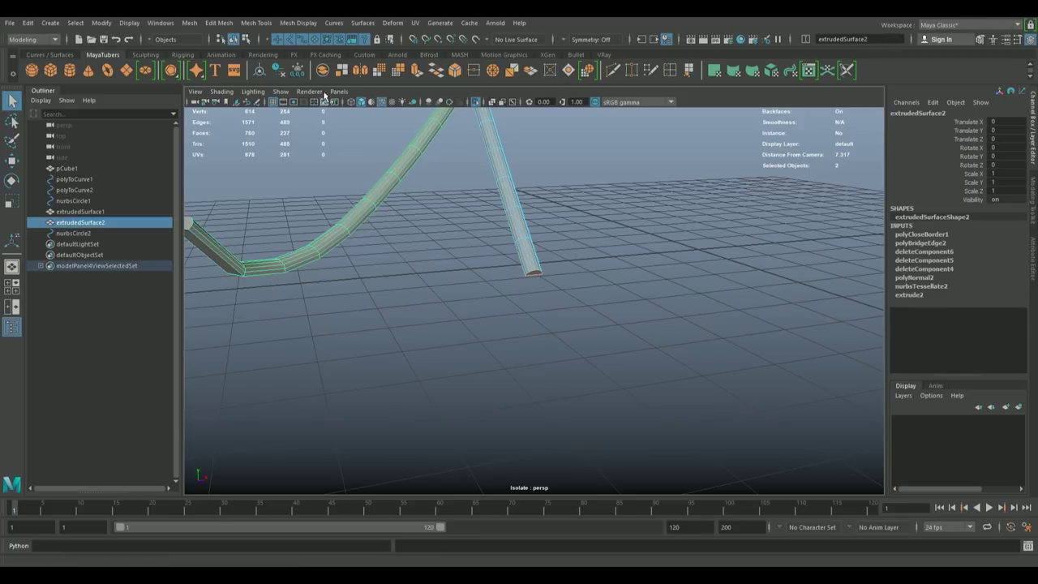
click(246, 39)
click(315, 39)
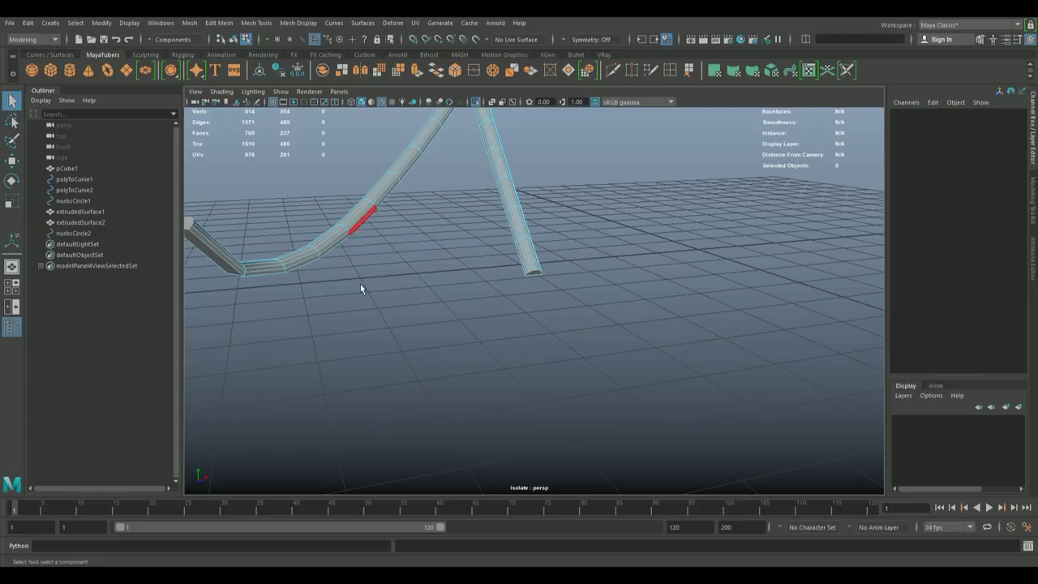
drag(359, 287, 427, 322)
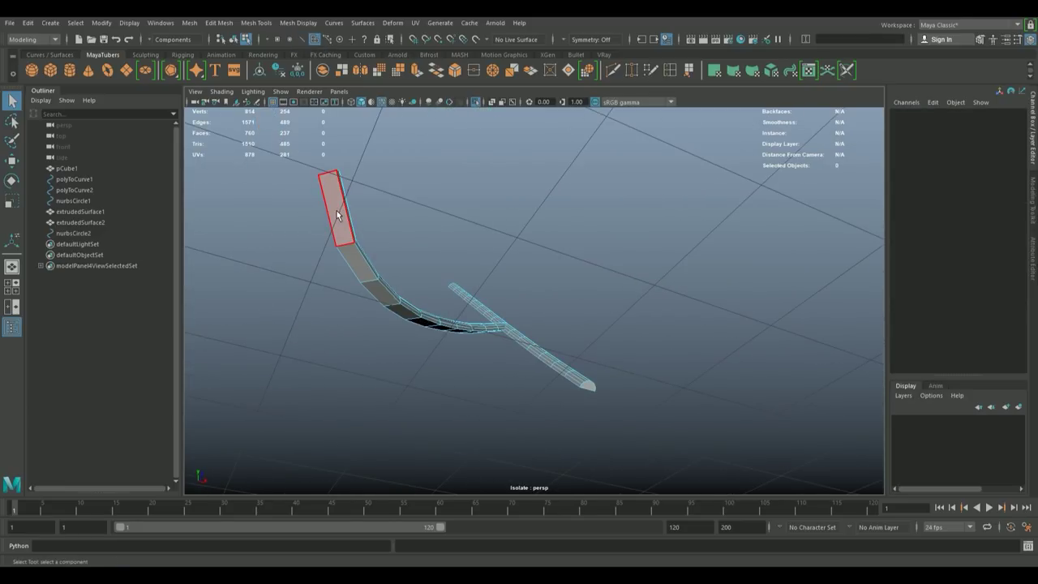
double_click(338, 215)
drag(519, 354, 493, 331)
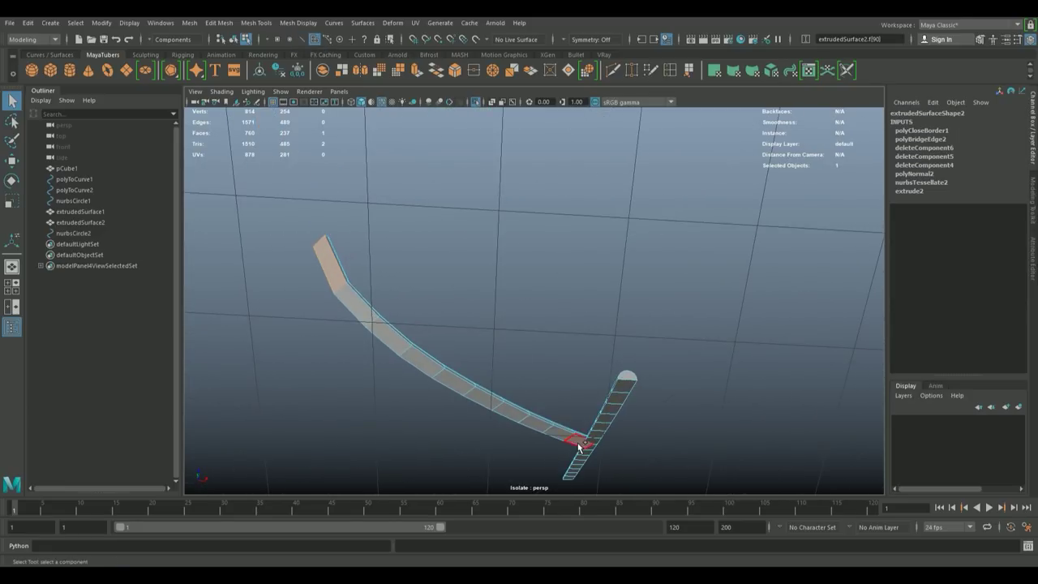
click(621, 384)
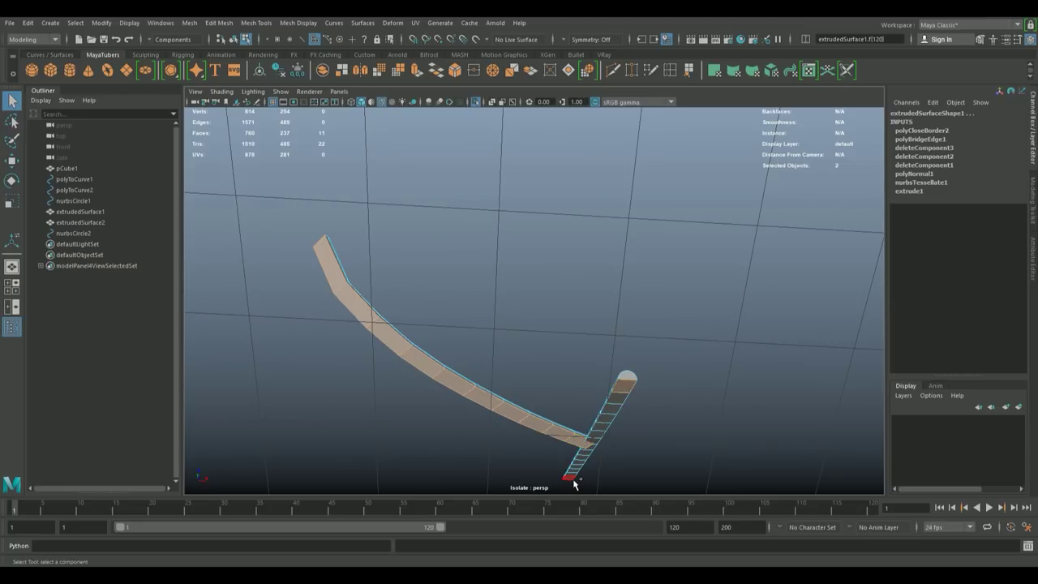
double_click(571, 478)
drag(569, 369, 640, 345)
click(416, 71)
drag(536, 355, 553, 363)
- Set the extrusion's Local Translate Z to 0.25, raise its divisions, and turn Isolate Select off
click(323, 254)
key(Return)
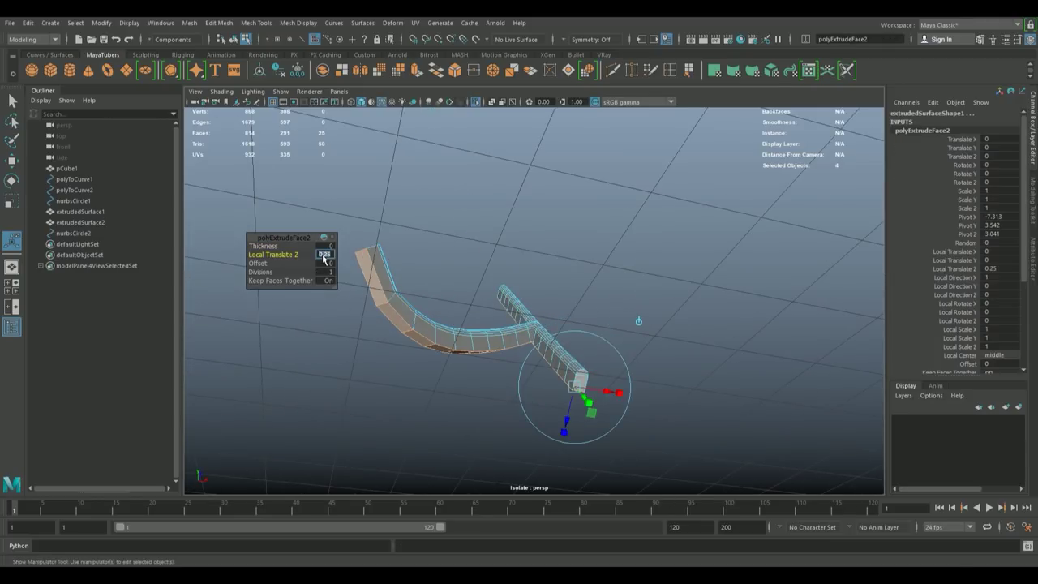
drag(487, 318, 523, 357)
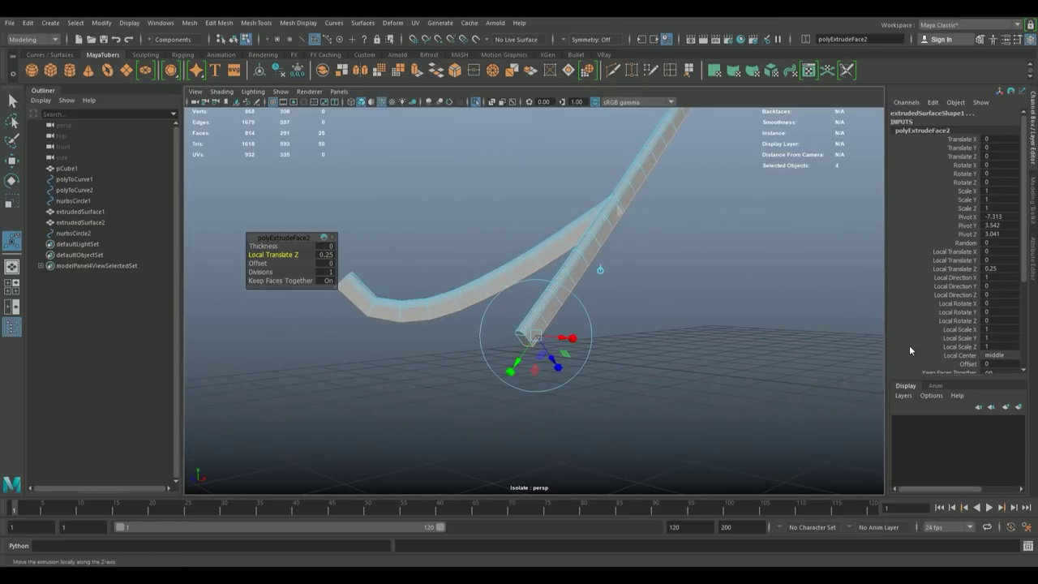
click(324, 272)
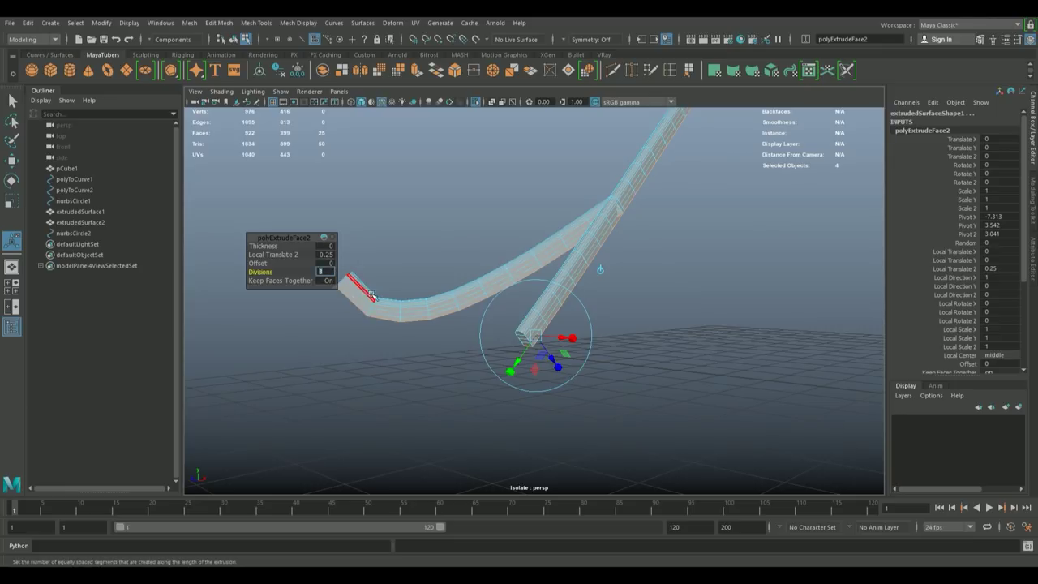
click(445, 349)
drag(463, 359, 622, 381)
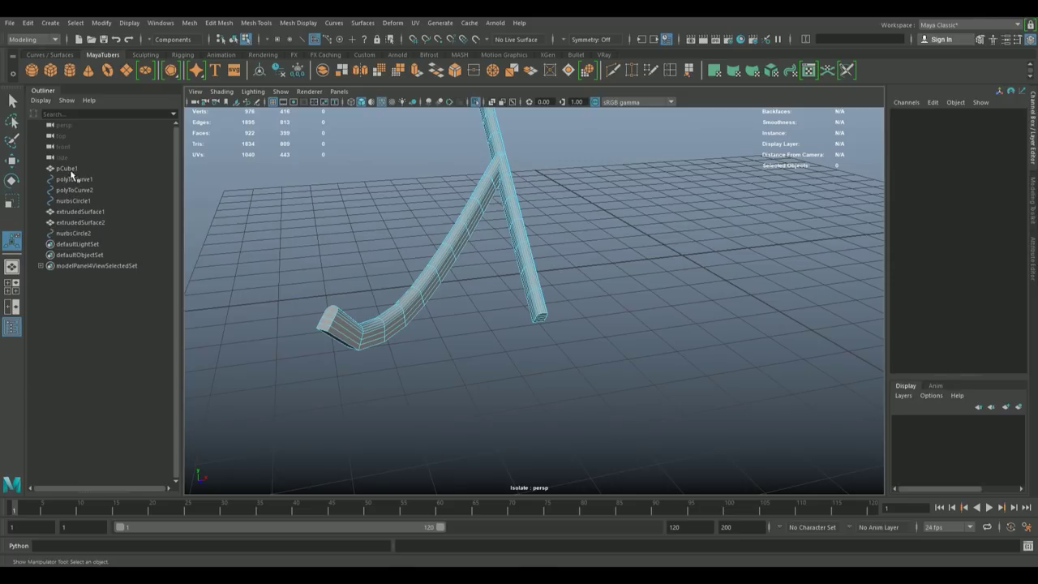
click(477, 102)
- Move both tubes slightly upward in Y with the Move tool
drag(589, 234, 486, 235)
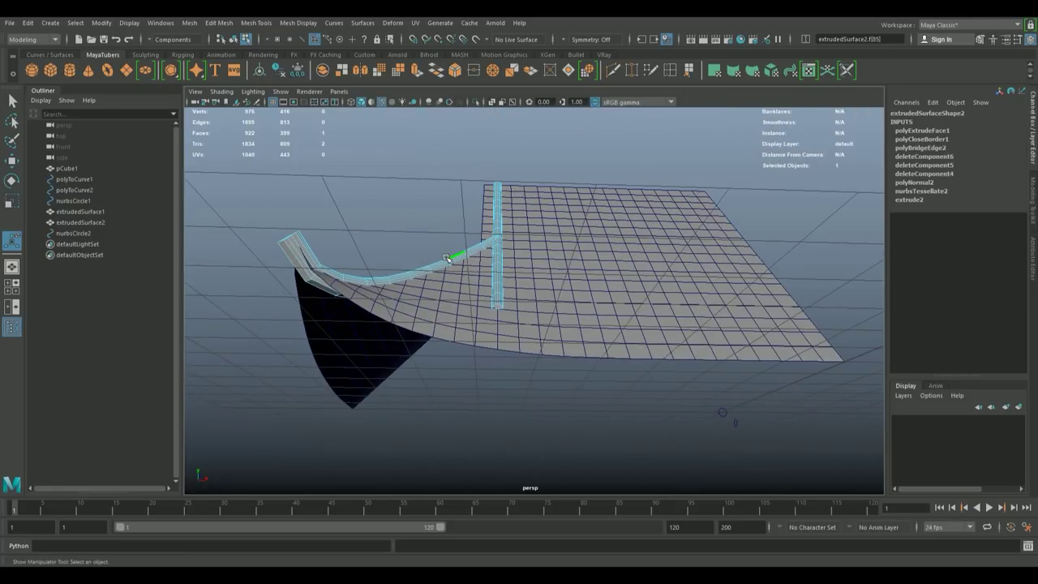
key(ctrl+e)
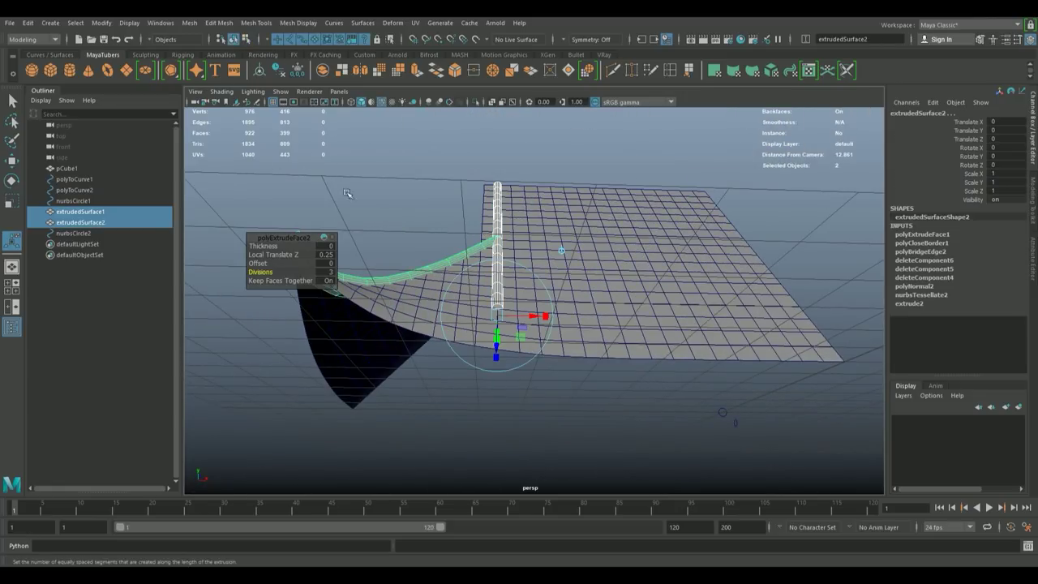
key(w)
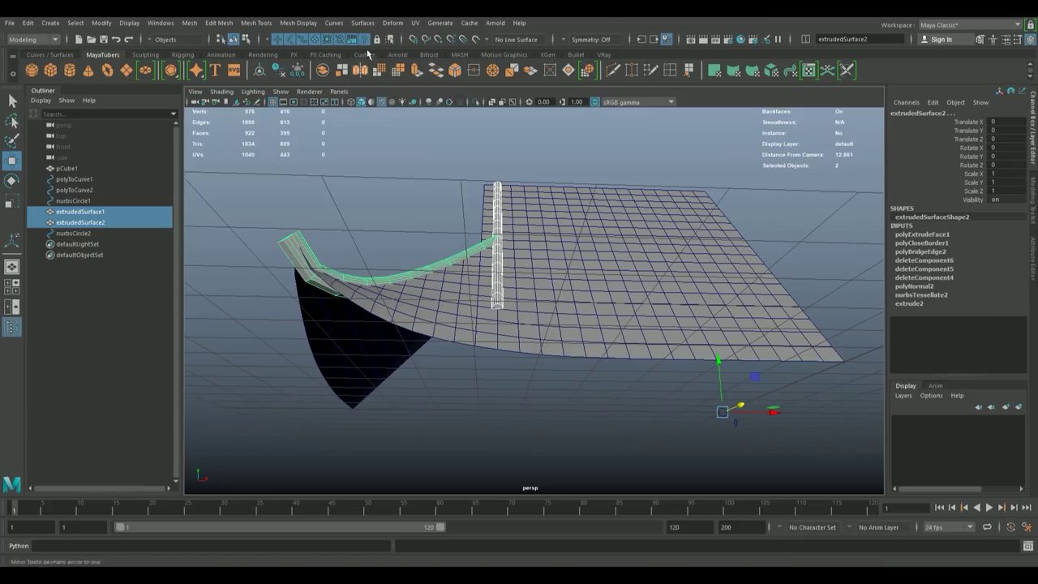
key(d)
drag(410, 208, 411, 198)
double_click(1013, 130)
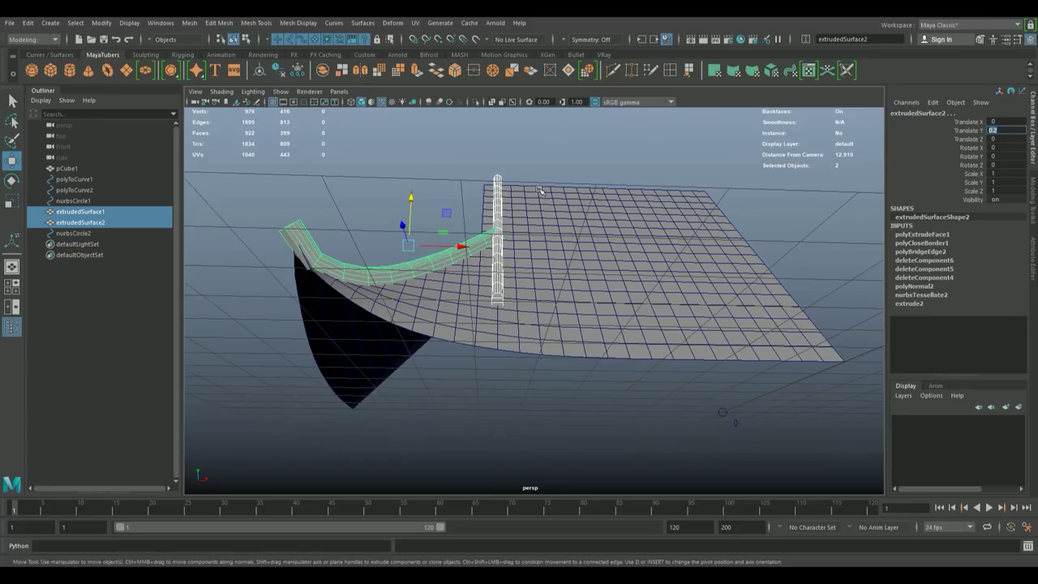
- Set the vertical column tube's Translate Y to .5 in the Channel Box
click(499, 181)
double_click(1009, 131)
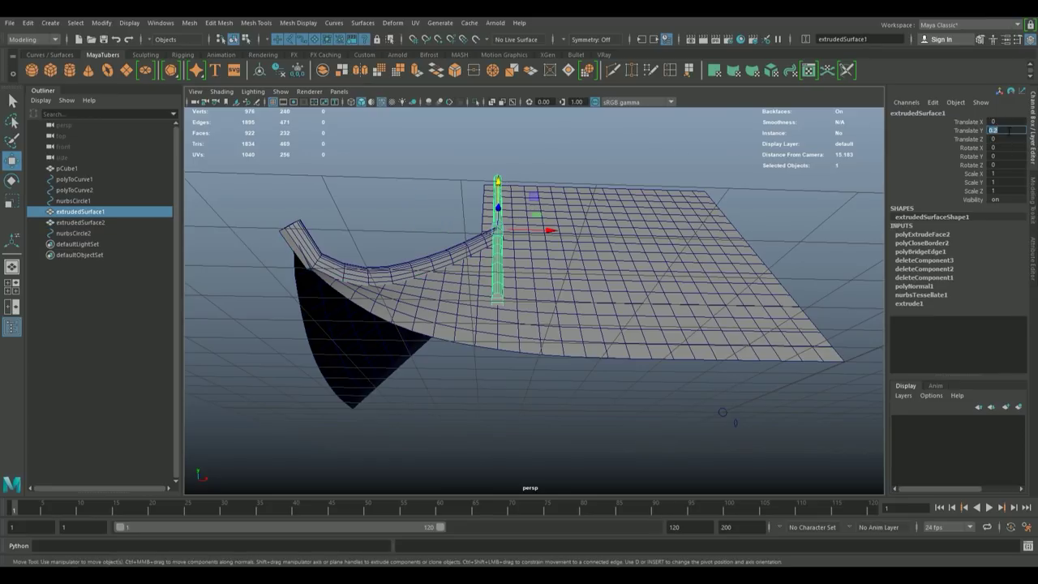
text(0.5)
key(Return)
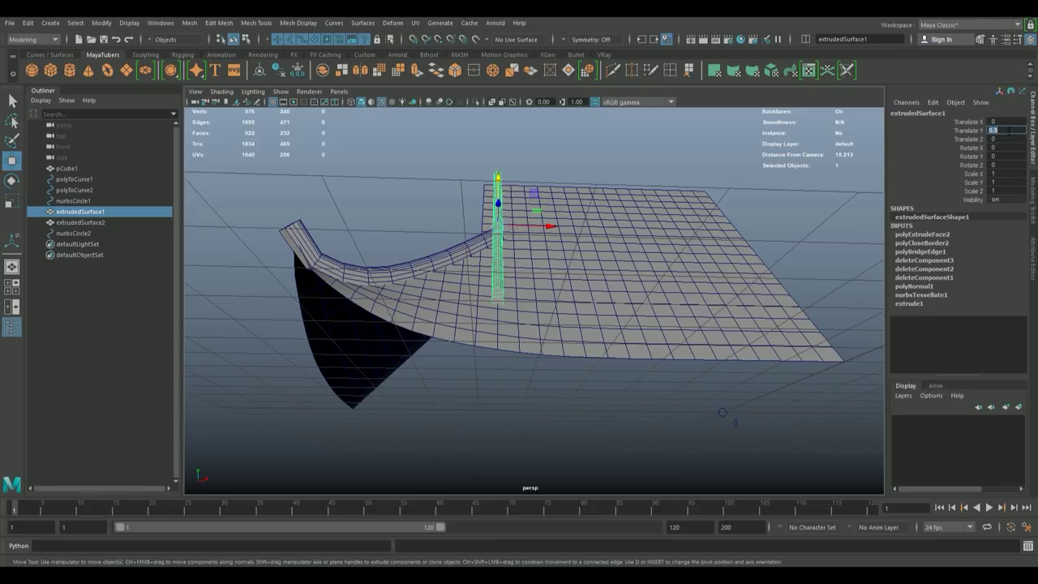
drag(712, 245, 421, 248)
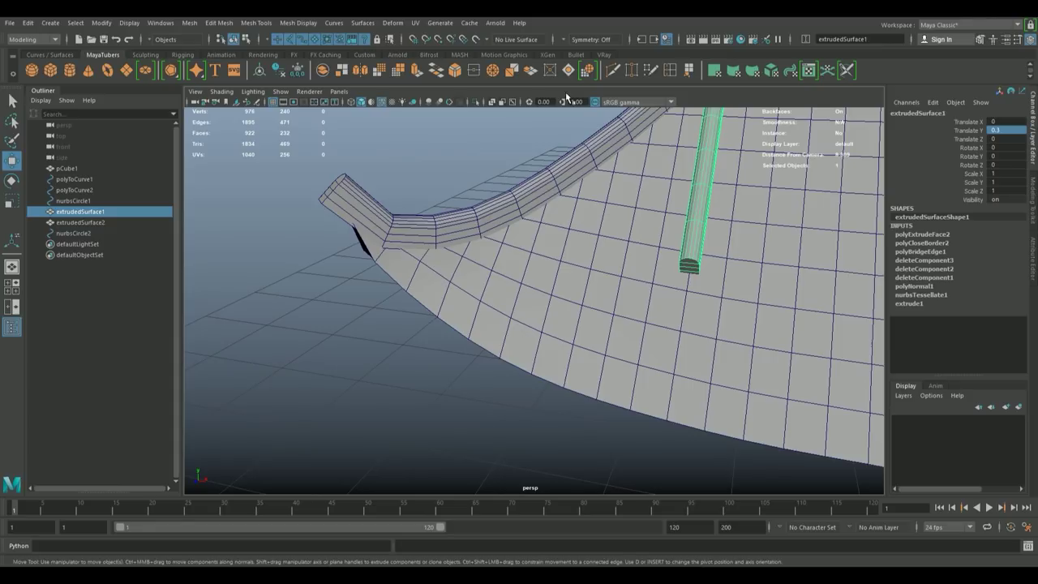
- Insert two edge loops across the curved tube, the second one near its tip
click(671, 71)
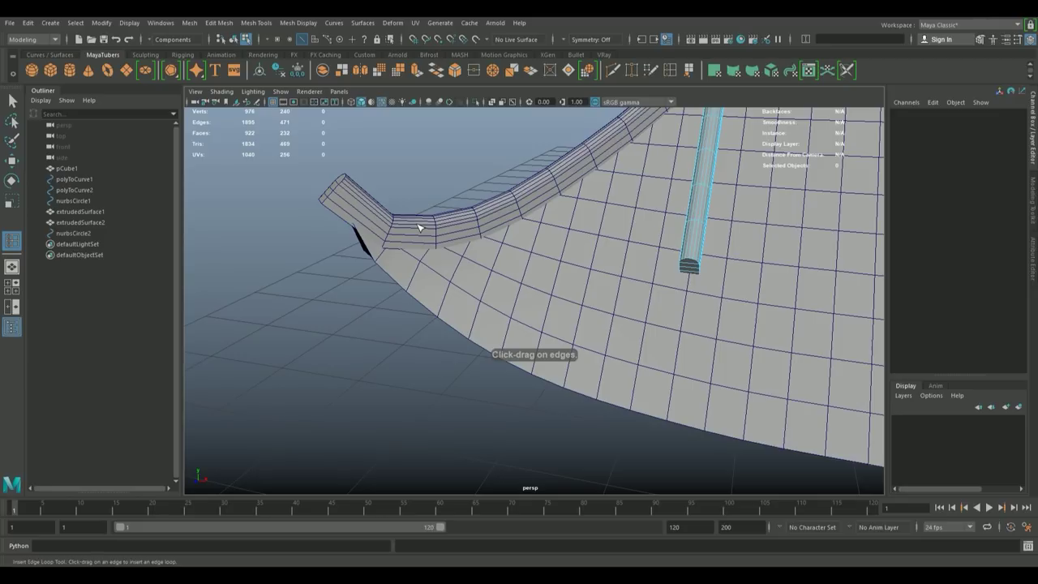
click(420, 228)
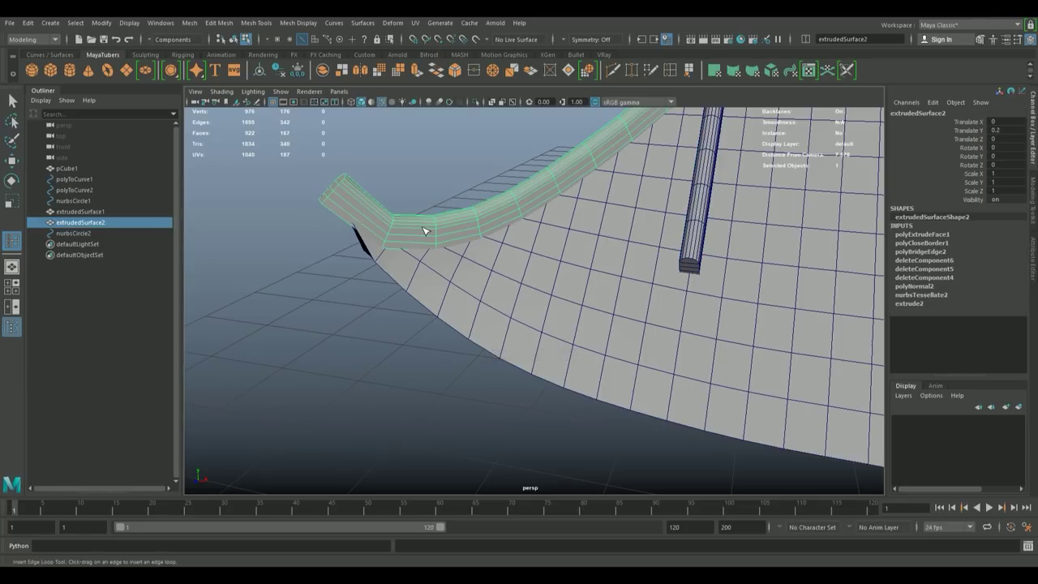
drag(414, 230, 534, 192)
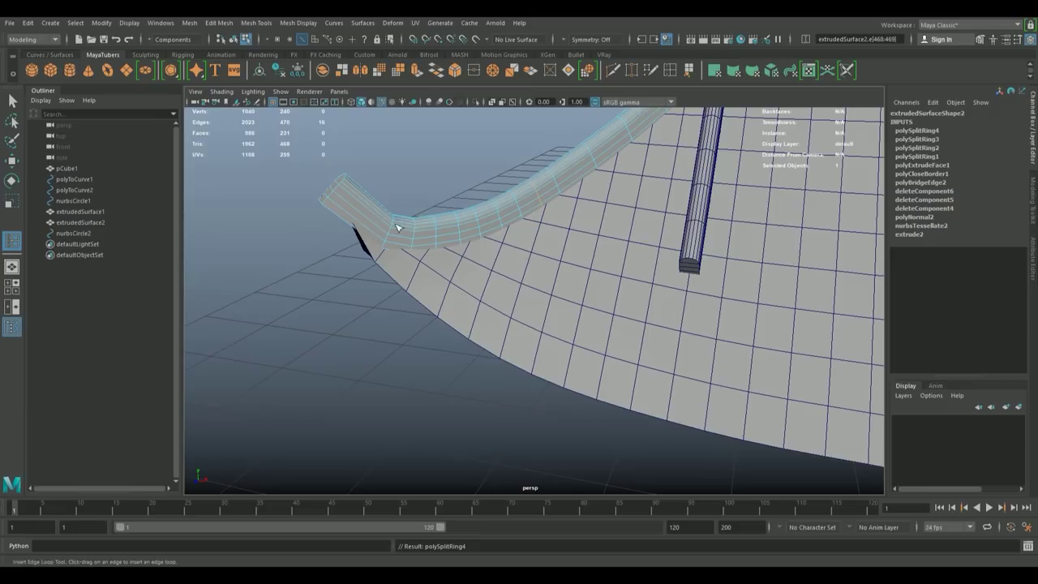
drag(367, 204, 367, 205)
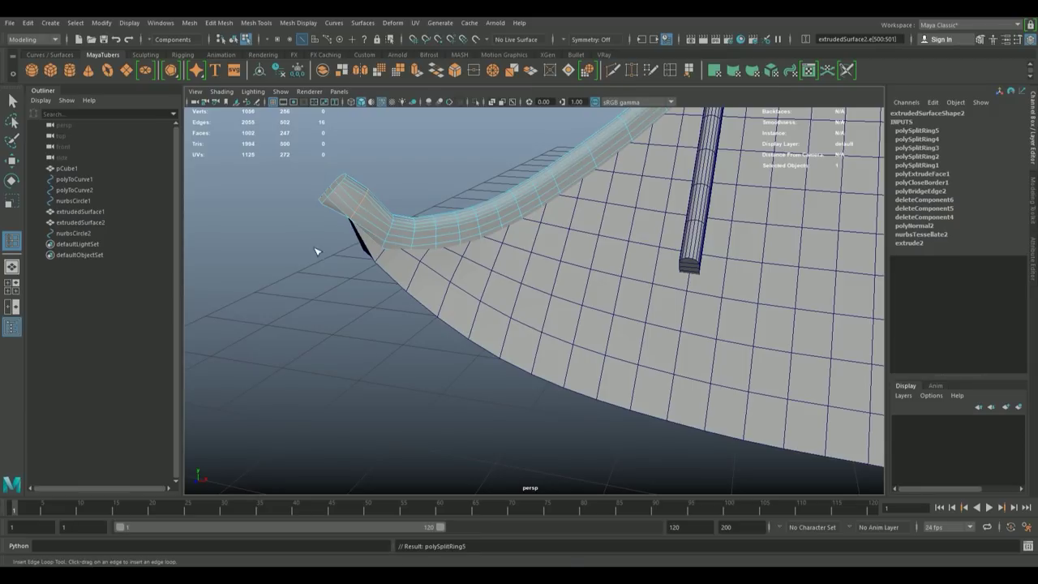
- Undo the last edge loop and return to the Select tool on the tube
key(ctrl+z)
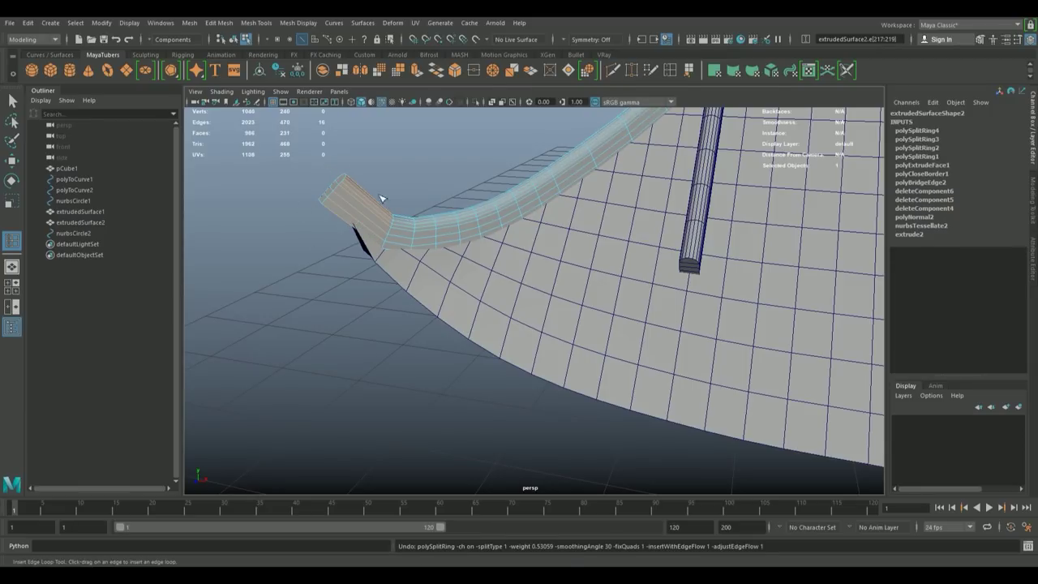
drag(363, 203, 356, 229)
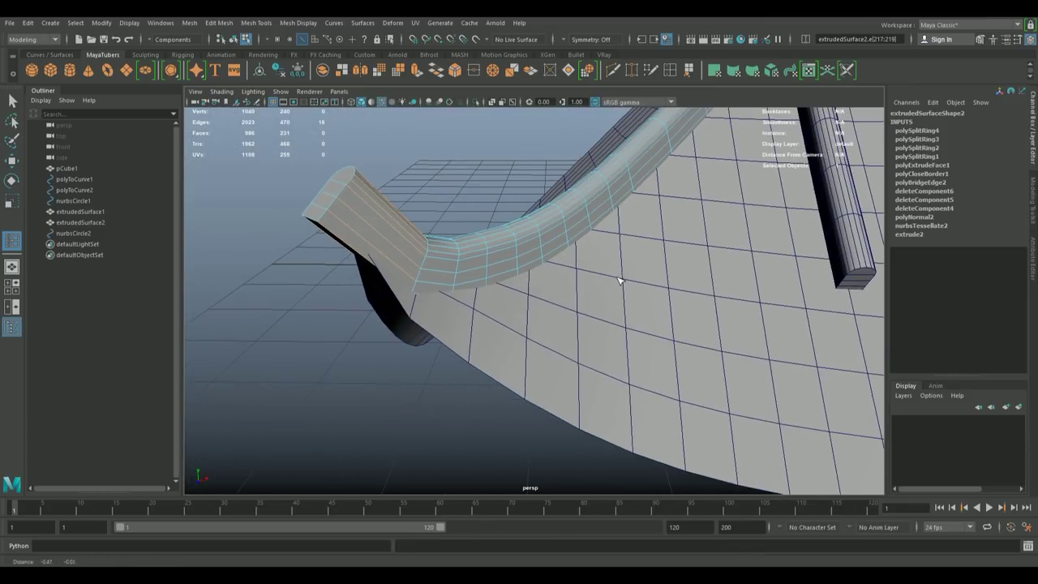
drag(558, 234, 391, 229)
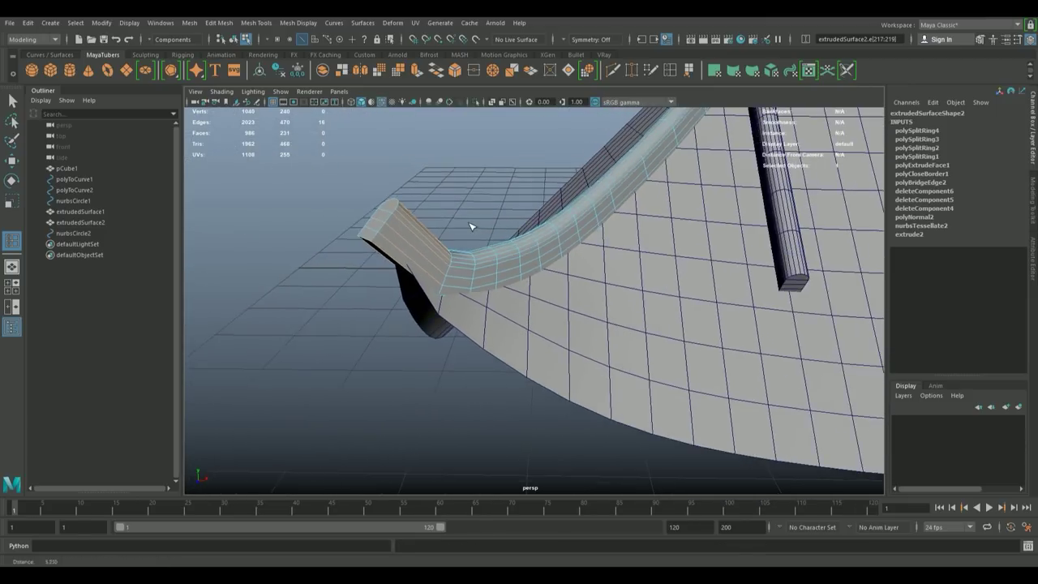
key(q)
right_click(395, 230)
- Switch the bent tube to face mode and select its end-cap face
click(353, 229)
drag(353, 229, 394, 219)
right_click(394, 224)
click(394, 246)
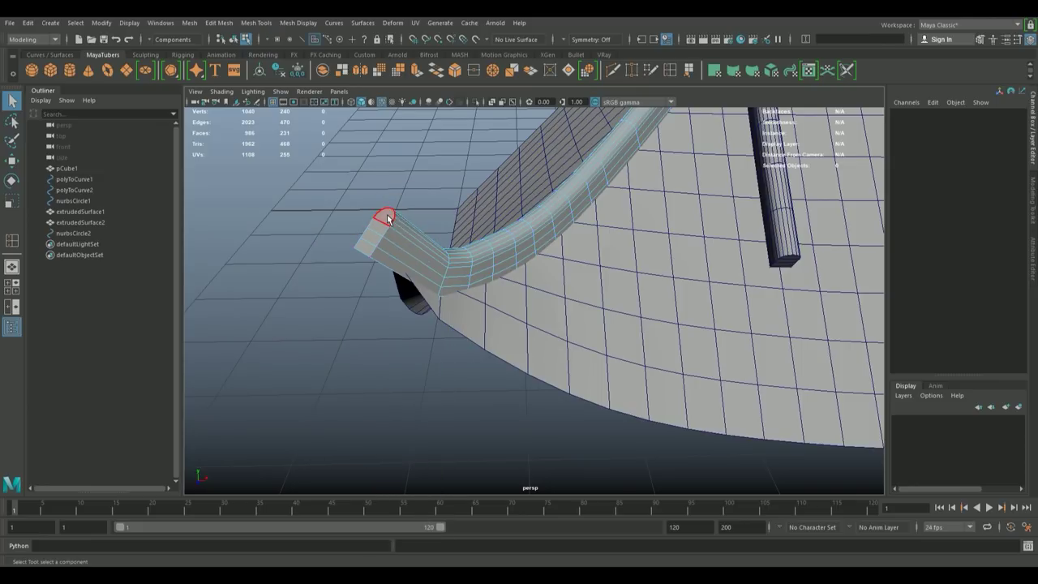
click(385, 228)
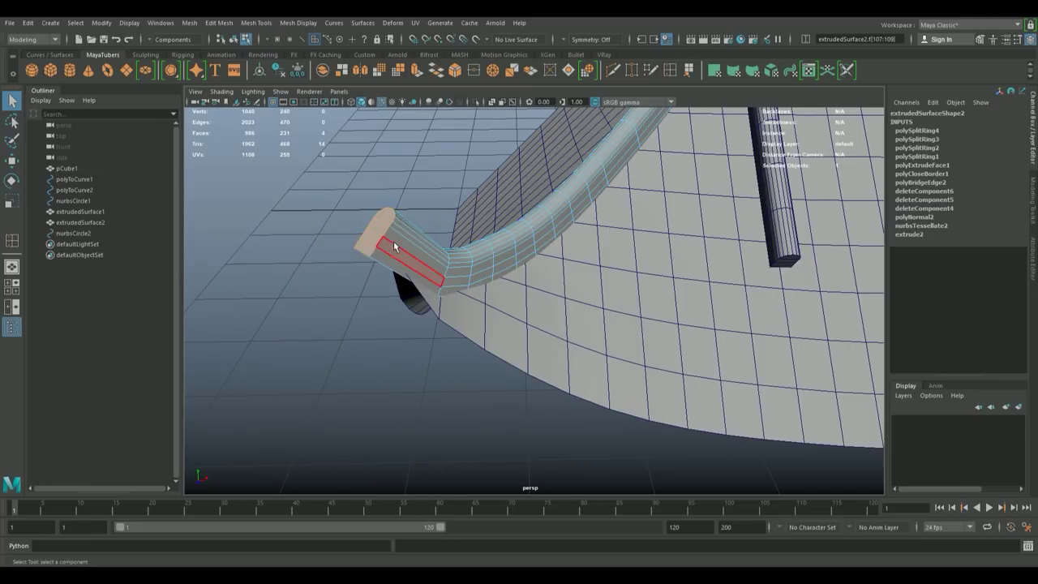
drag(394, 240, 346, 235)
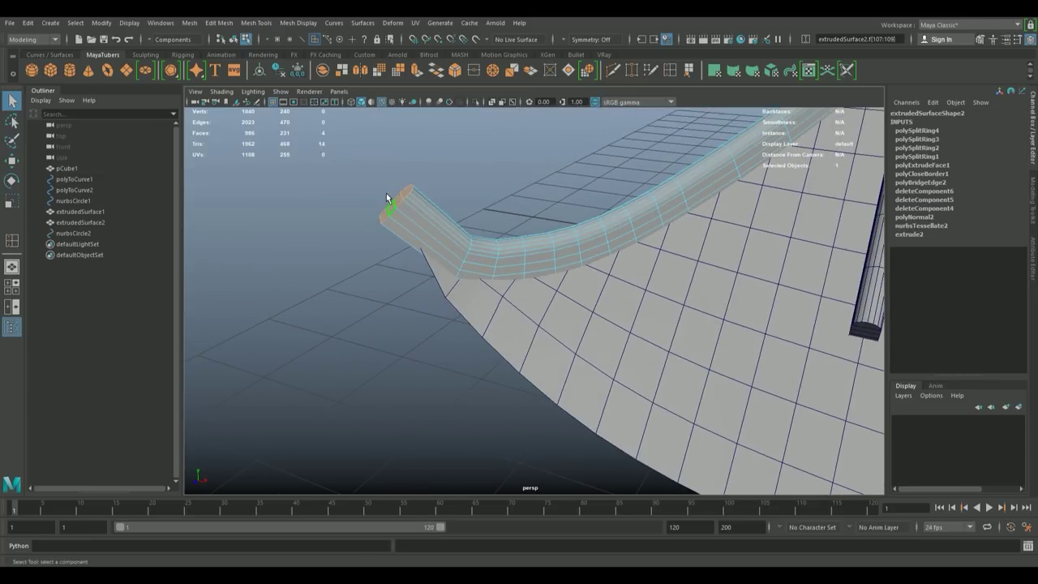
- Adjust the end-cap face's pivot, then move the face down and slightly outward
key(e)
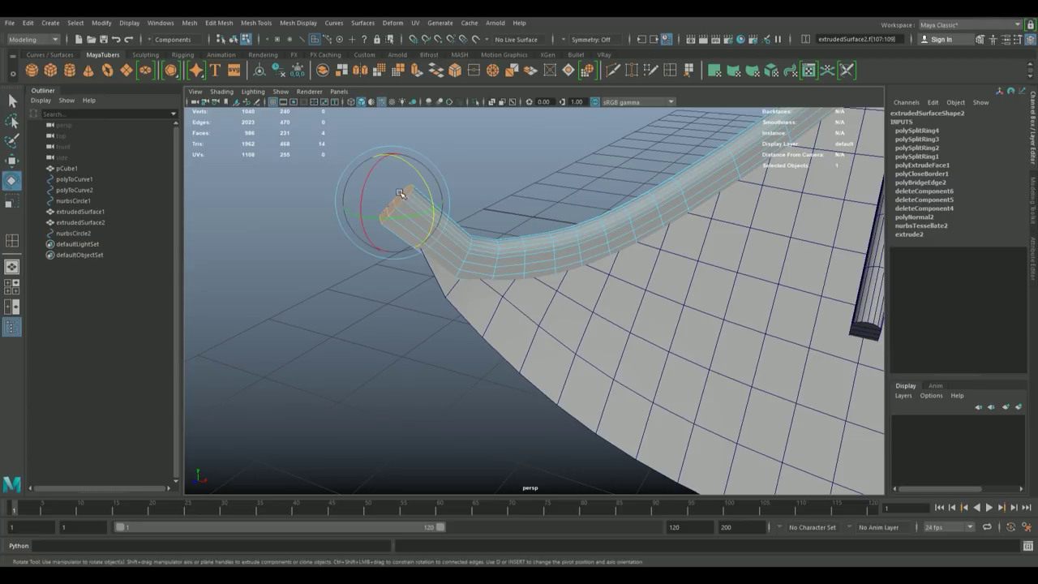
drag(396, 207, 513, 260)
key(d)
drag(384, 280, 417, 313)
drag(417, 313, 378, 323)
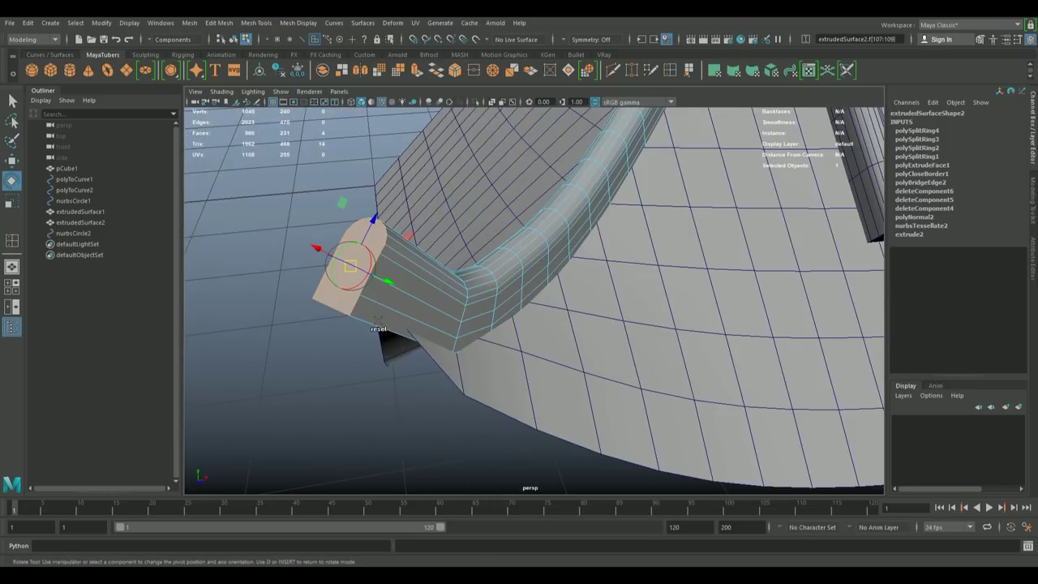
key(d)
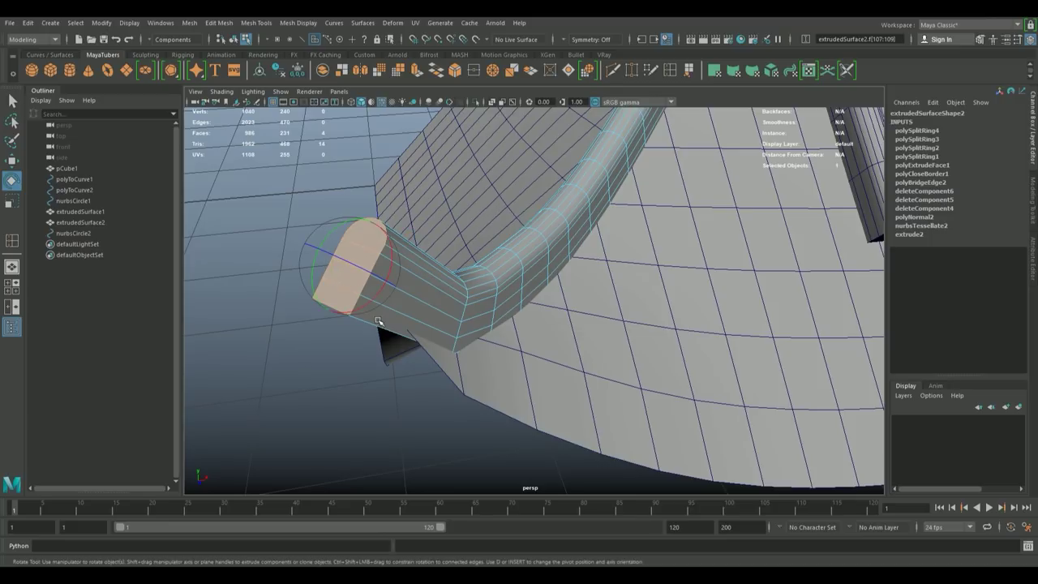
drag(408, 280, 362, 181)
key(w)
drag(313, 242, 399, 231)
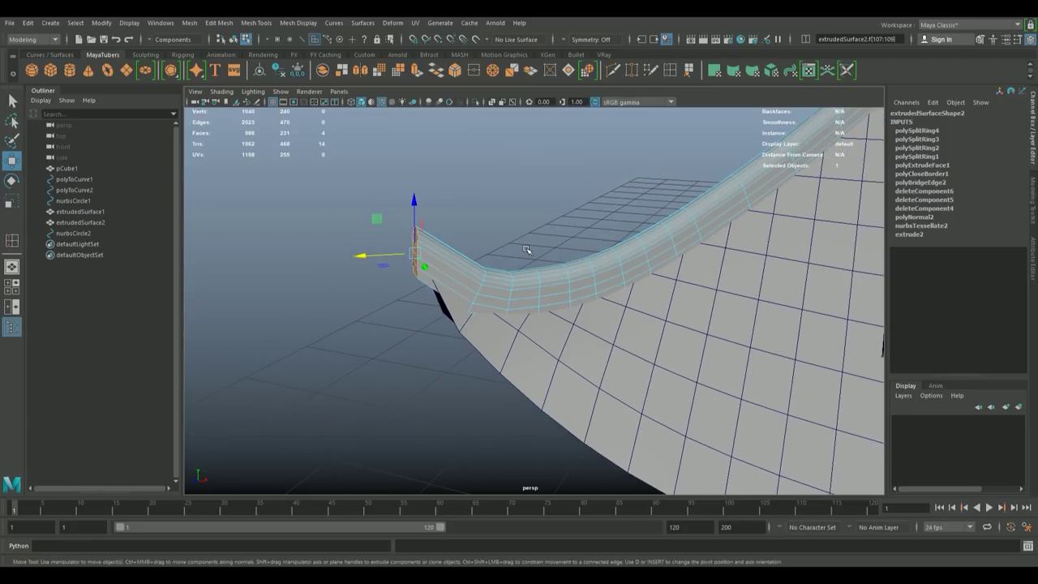
- With soft select on, set falloff radius 3.48, scale the end face to 1.384, slide it along X
key(b)
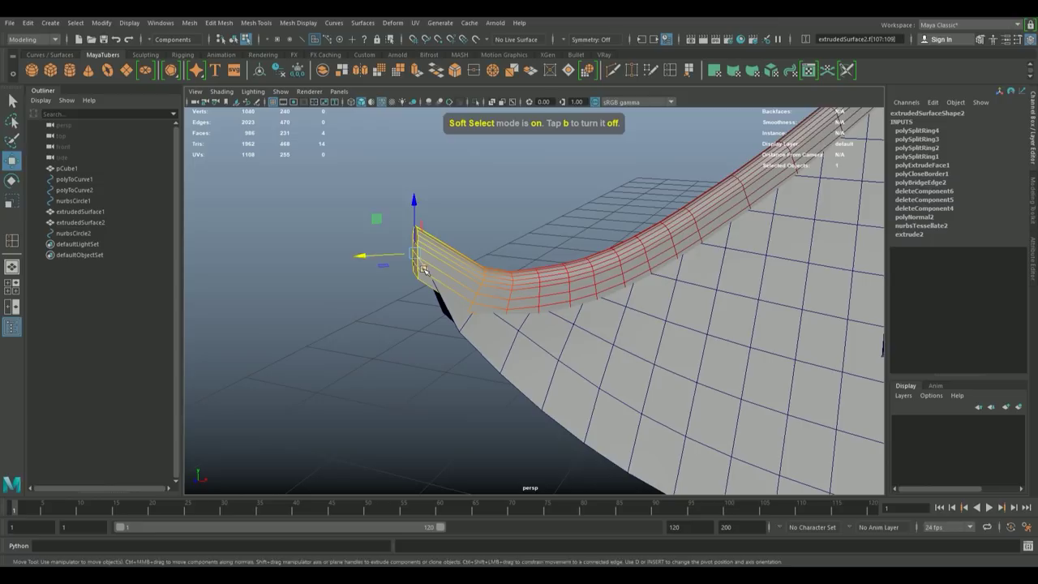
key(r)
drag(418, 254, 525, 236)
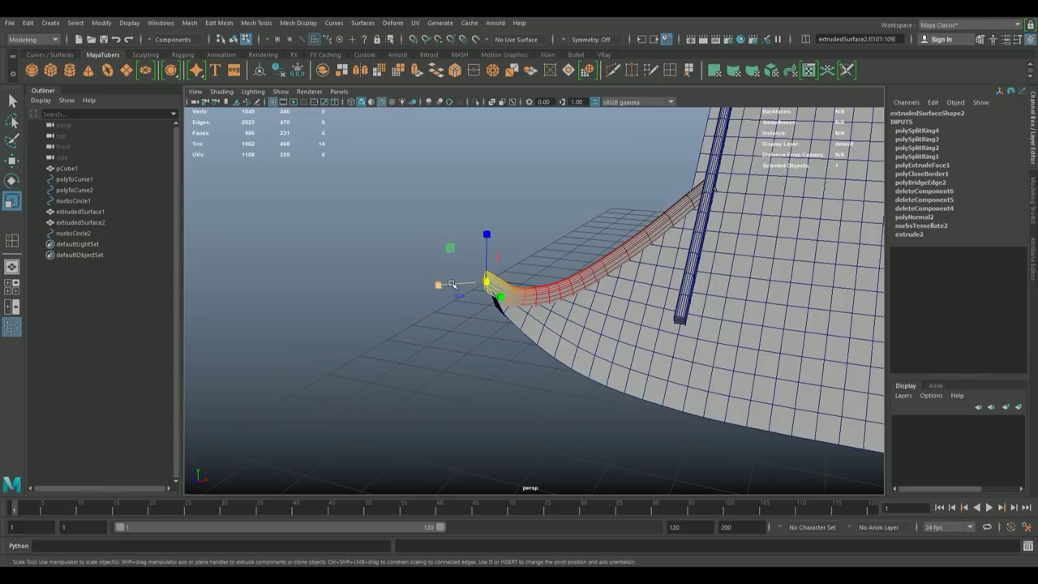
key(b)
drag(417, 283, 389, 290)
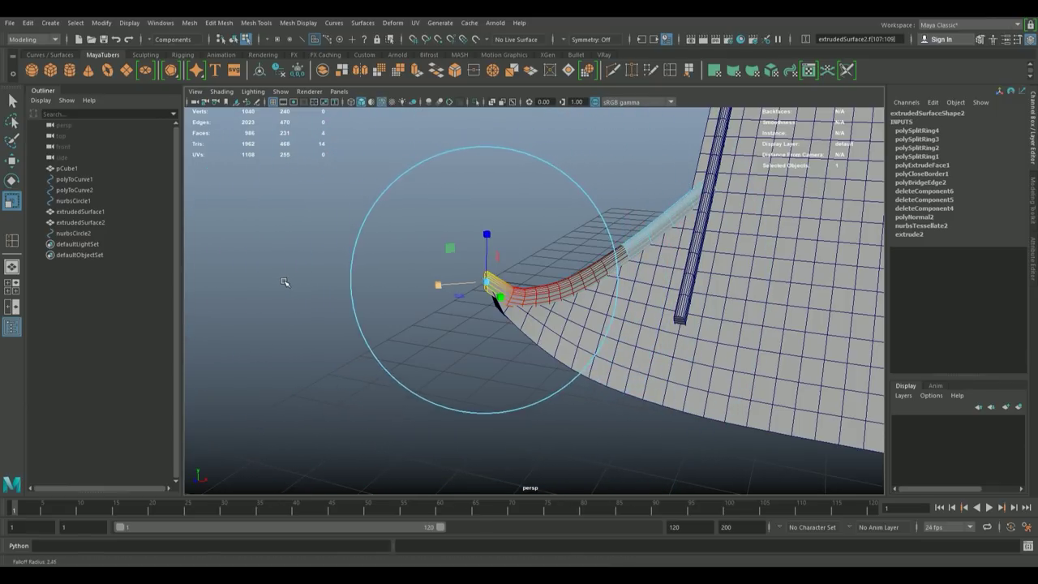
drag(474, 284, 489, 269)
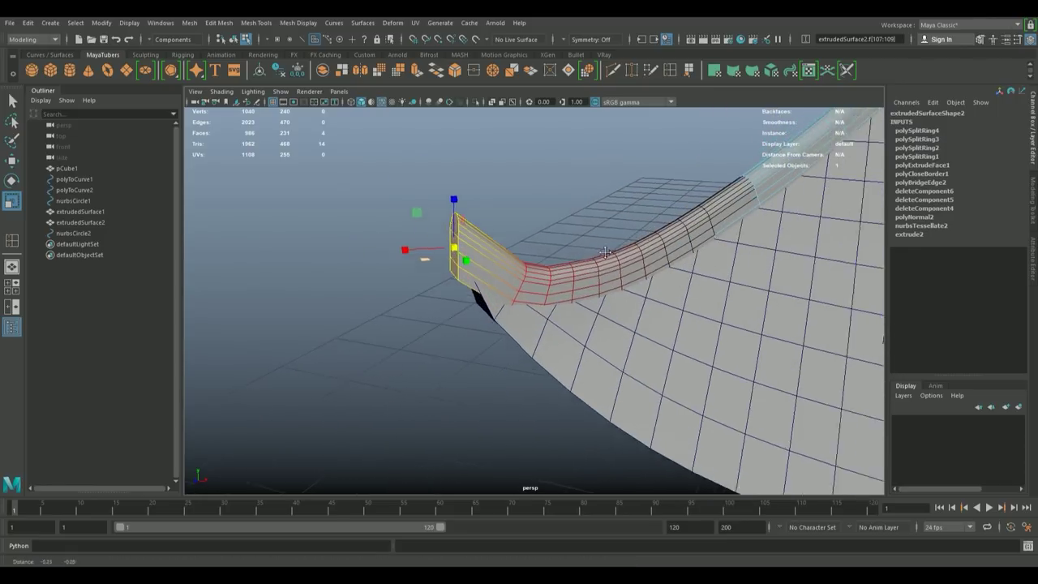
key(w)
drag(427, 248, 631, 274)
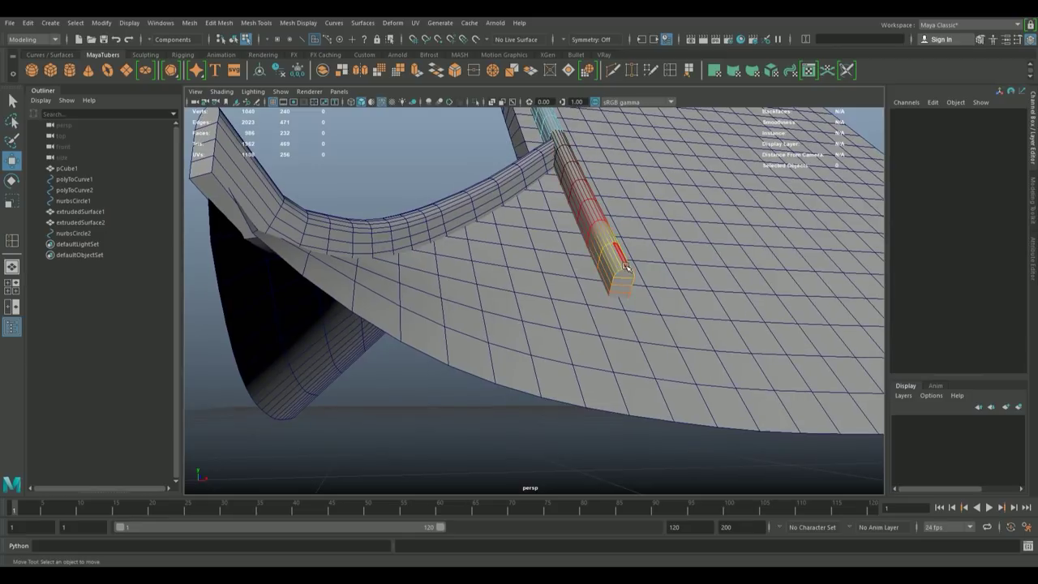
- Select the straight tube's two end faces and try scaling them, then undo the scale
click(631, 274)
double_click(622, 289)
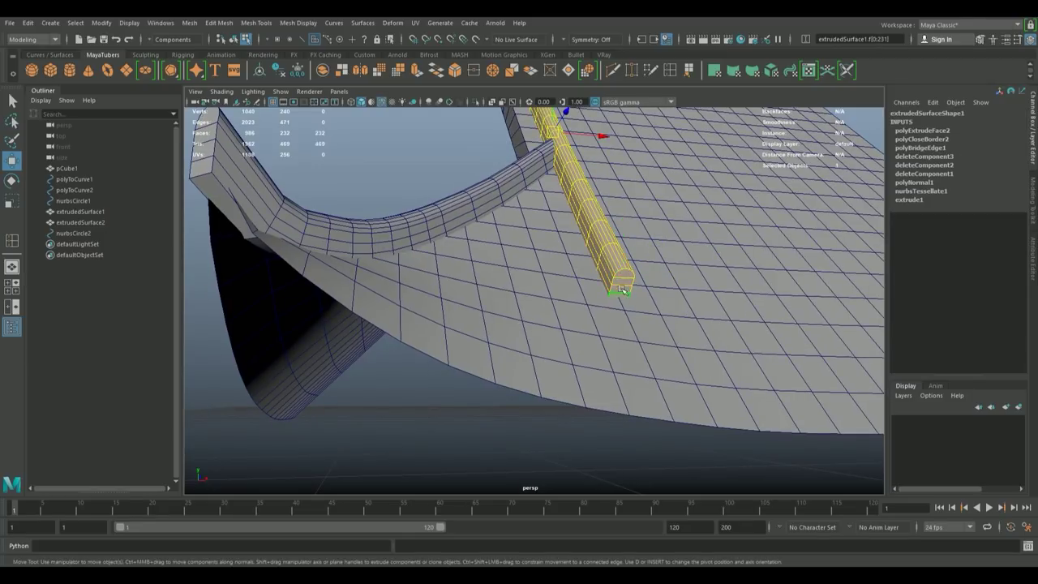
click(627, 278)
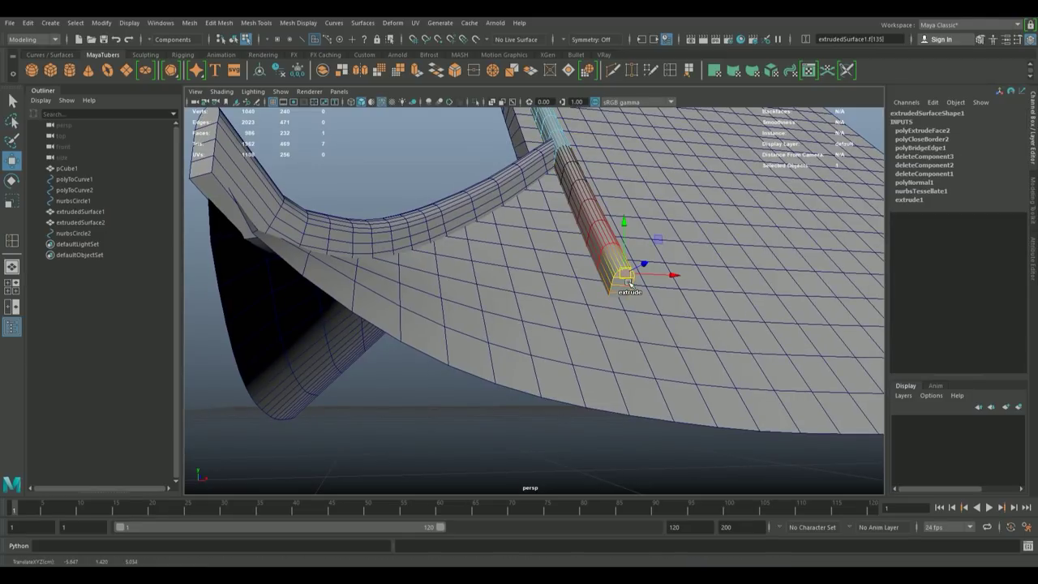
key(q)
click(623, 293)
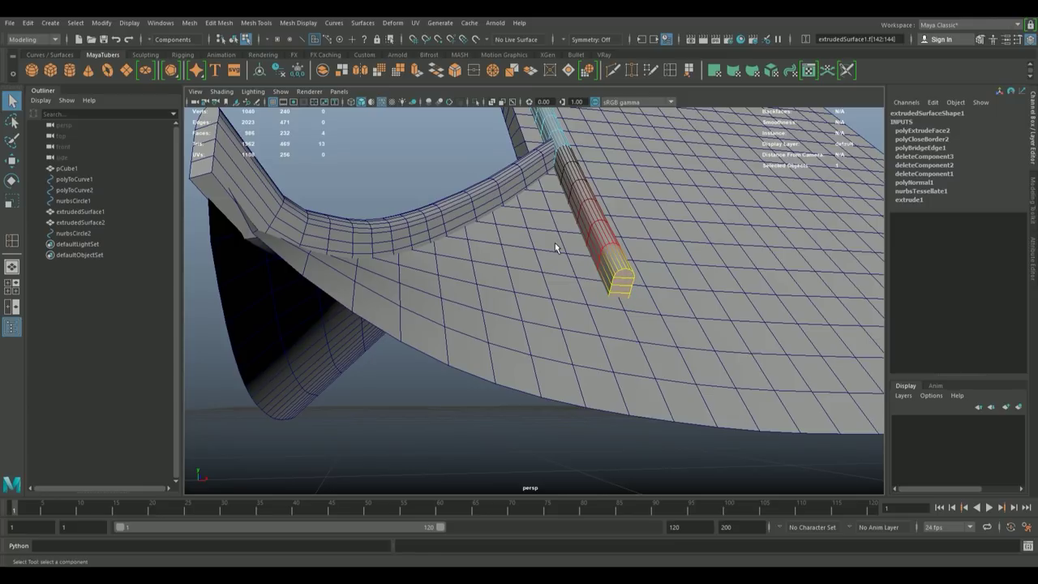
key(r)
drag(623, 285, 523, 245)
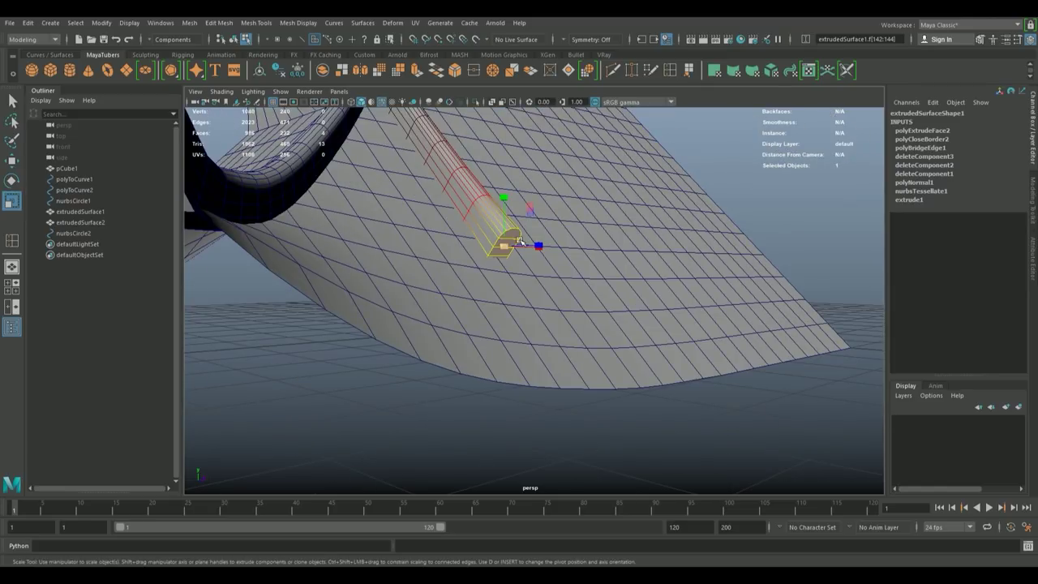
click(503, 197)
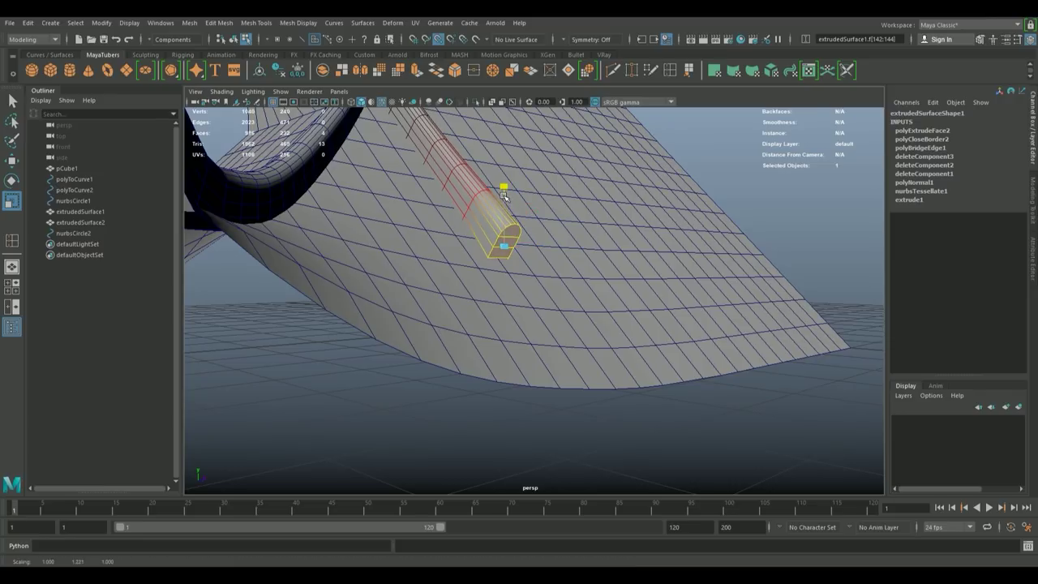
key(ctrl+z)
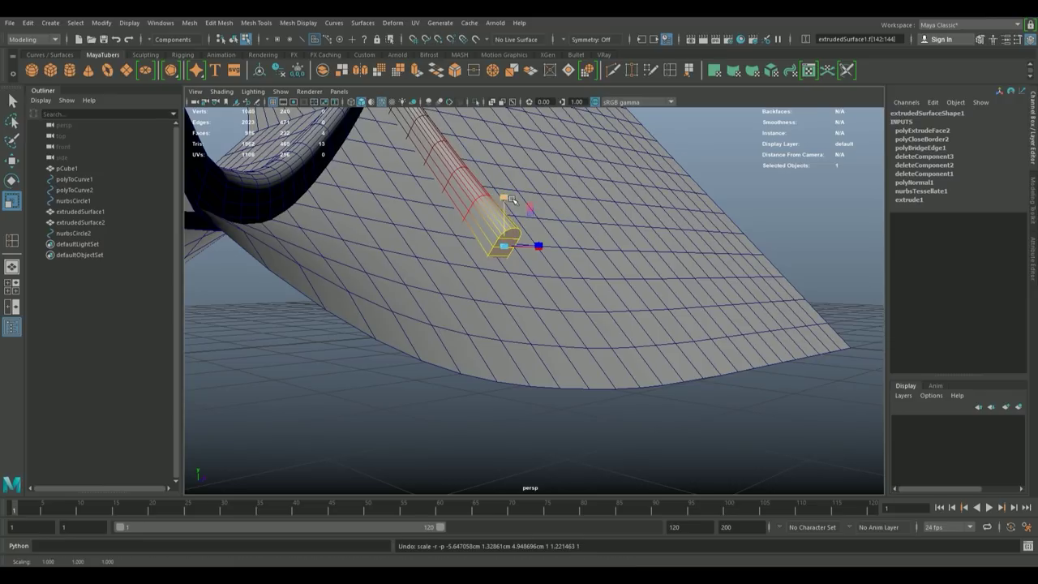
- Set soft-selection falloff to 2.38, align the pivot to the end face, then rotate and move the faces
drag(504, 207, 551, 268)
key(d)
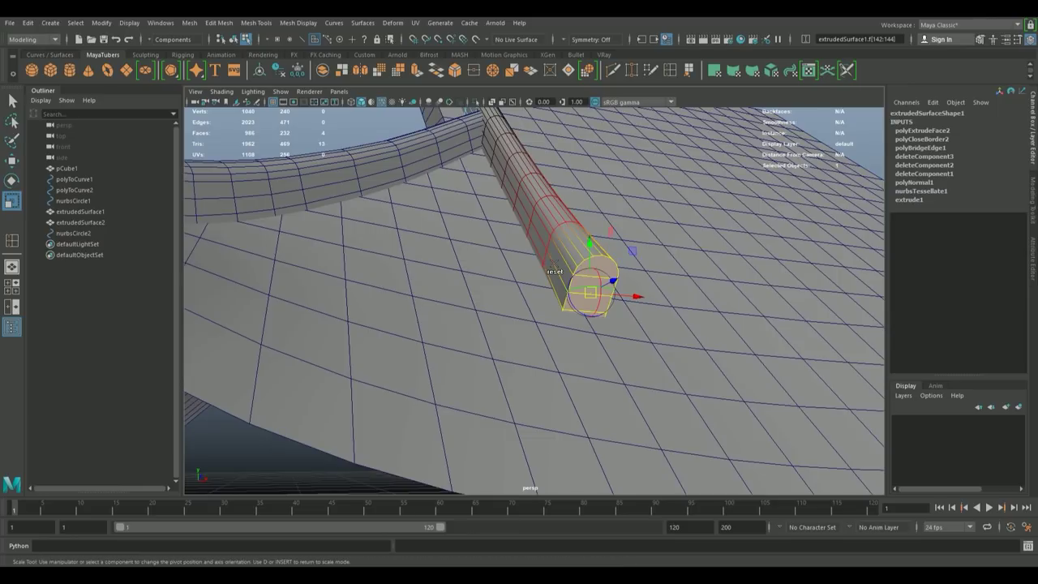
drag(556, 262, 597, 283)
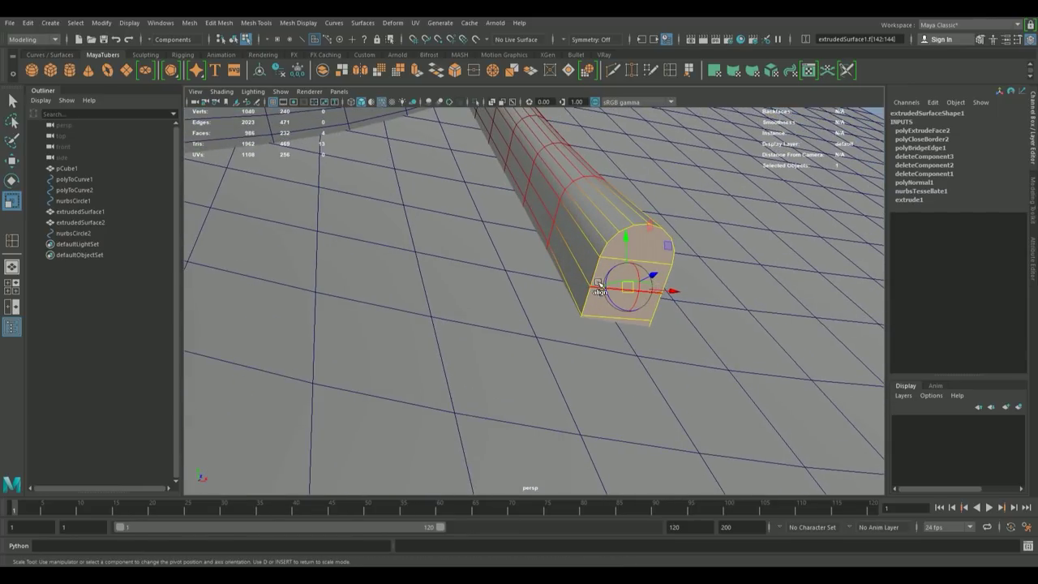
click(596, 286)
click(627, 289)
drag(627, 288, 429, 268)
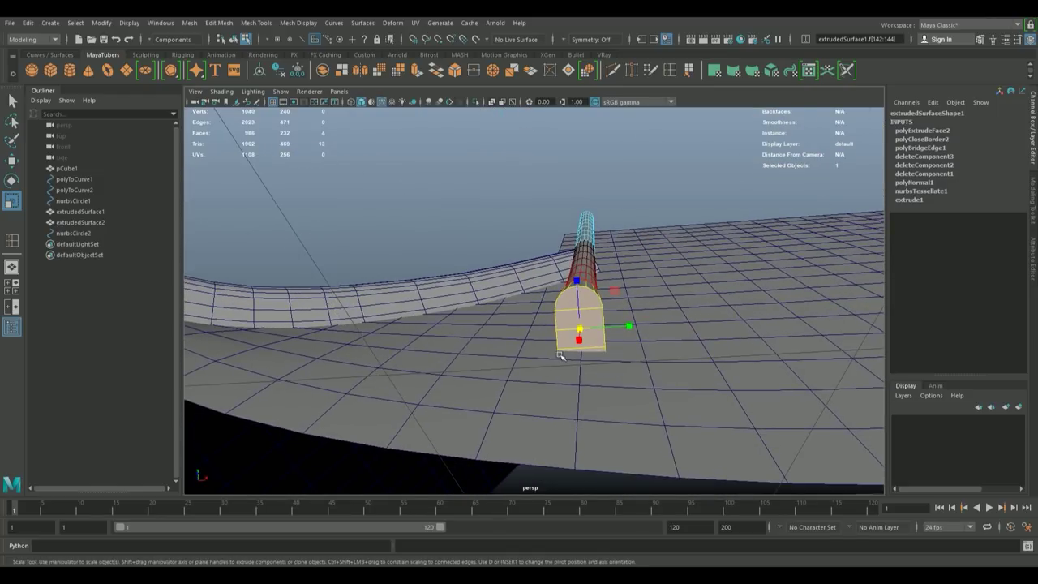
key(e)
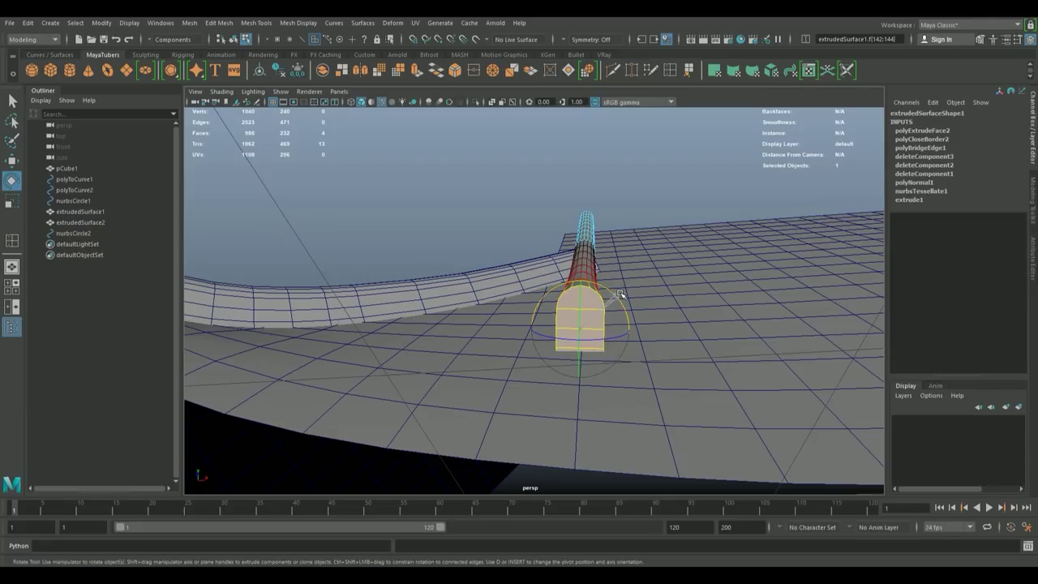
key(w)
drag(621, 294, 669, 274)
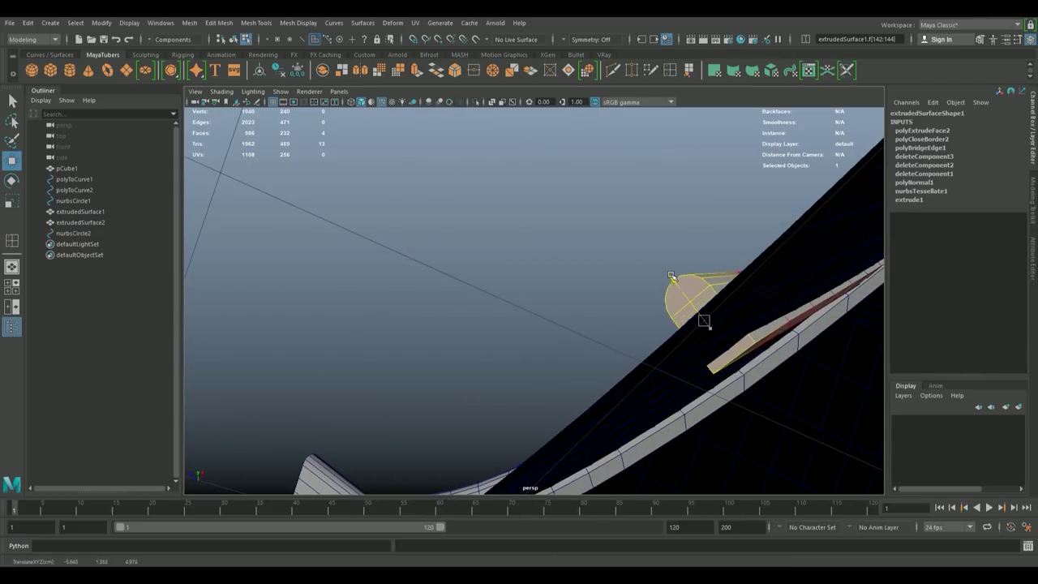
drag(816, 271, 503, 283)
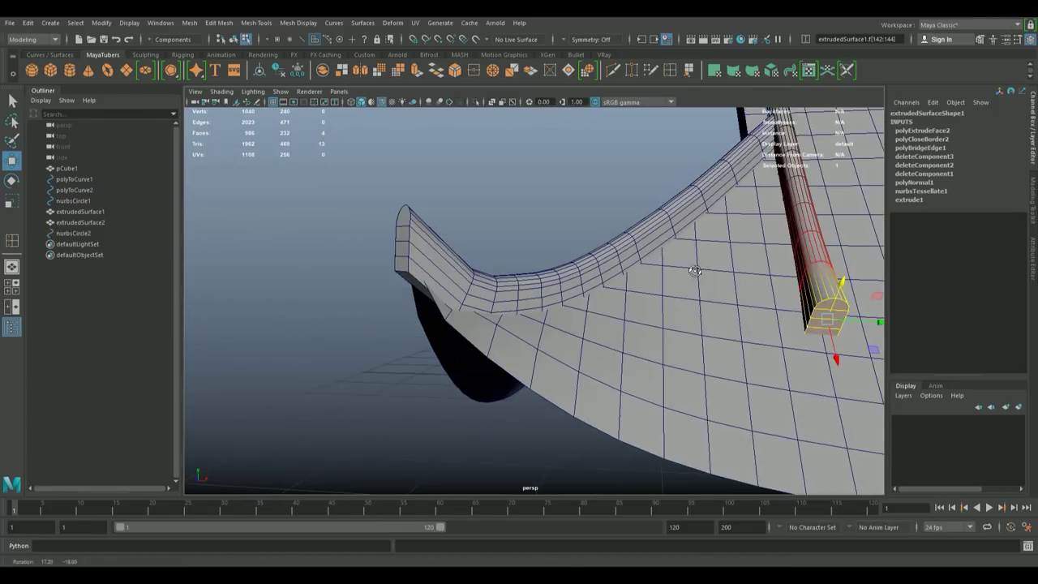
- Select the end faces at the open ends of both extruded tubes
drag(283, 226, 268, 267)
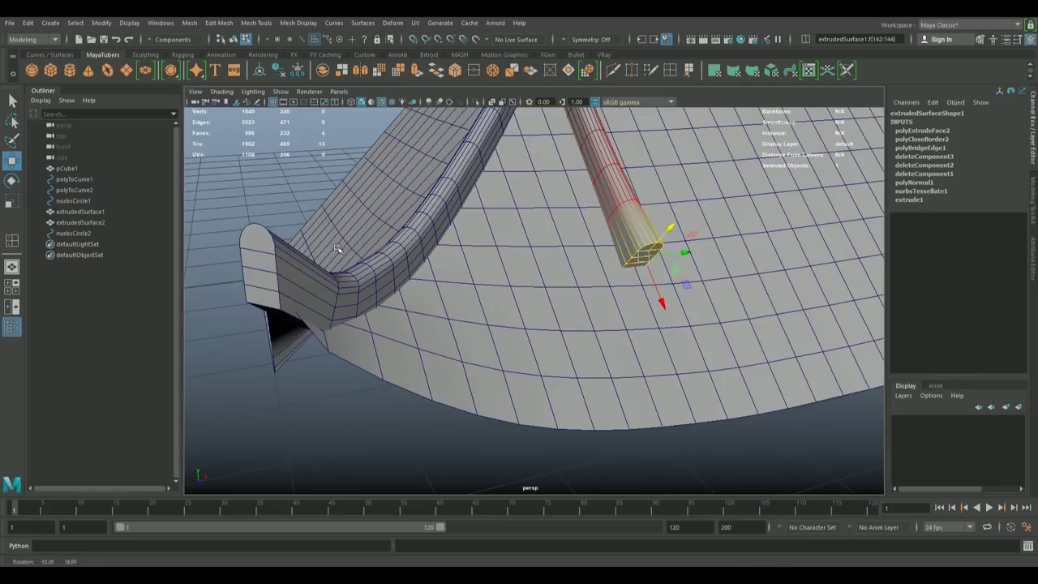
click(268, 267)
click(258, 262)
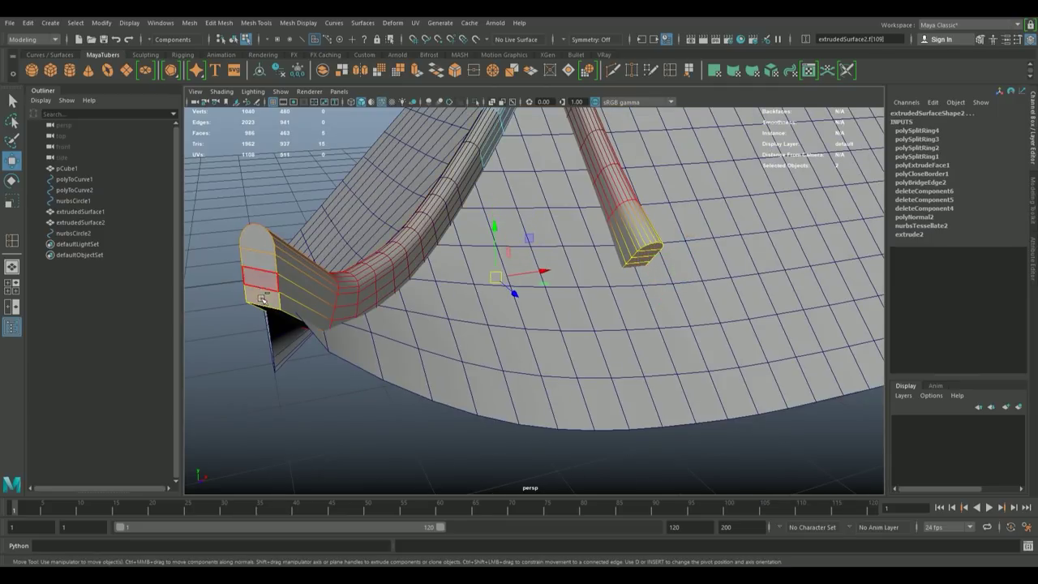
click(262, 298)
click(261, 301)
click(259, 272)
click(255, 240)
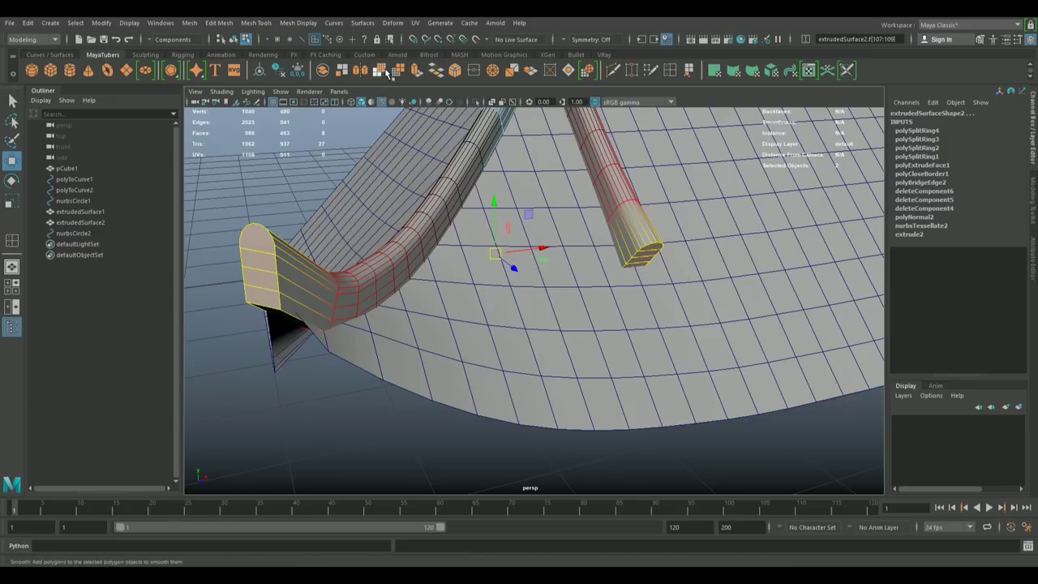
click(388, 73)
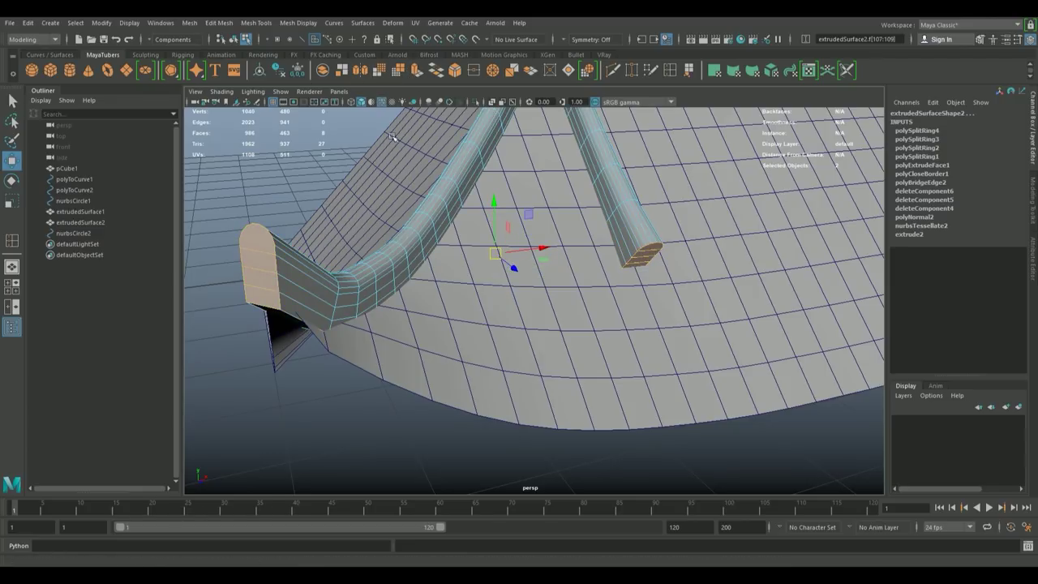
- Extrude the end faces twice, recessing the second extrusion to Local Translate Z -0.053
key(ctrl+e)
drag(391, 136, 287, 276)
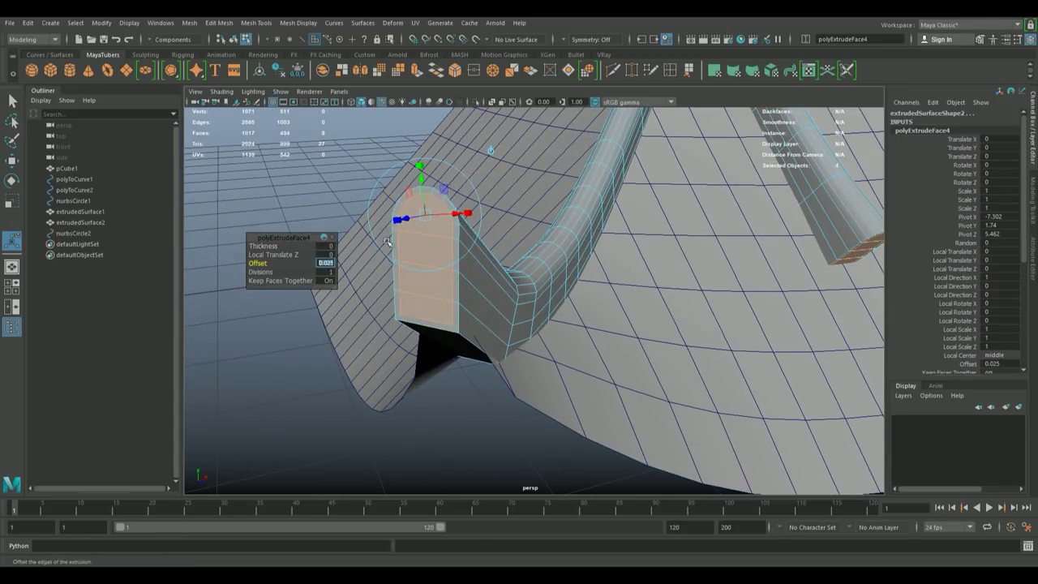
key([)
key(ctrl+e)
drag(228, 306, 229, 313)
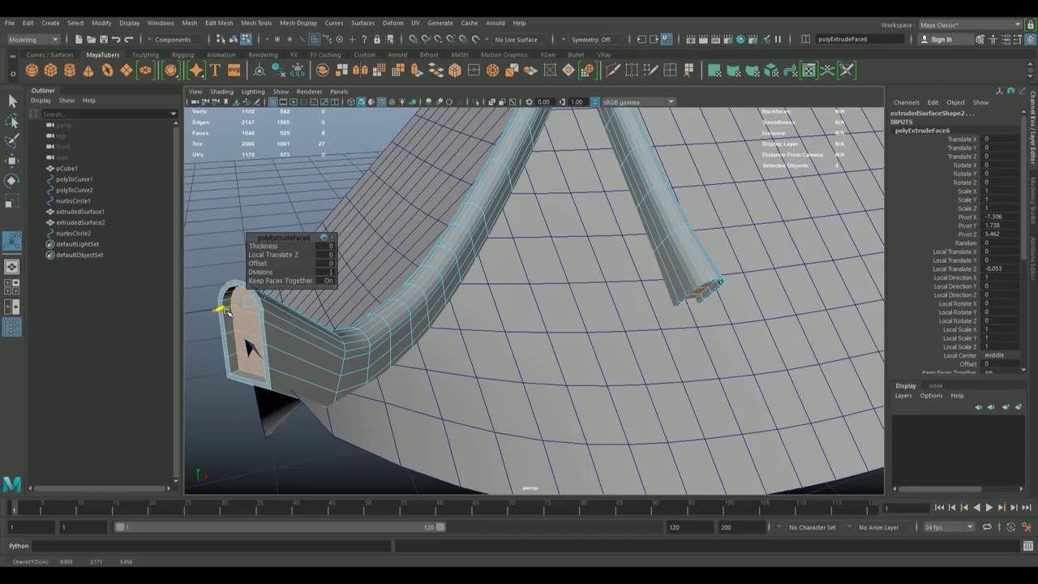
drag(309, 291, 507, 260)
scroll(up, 3)
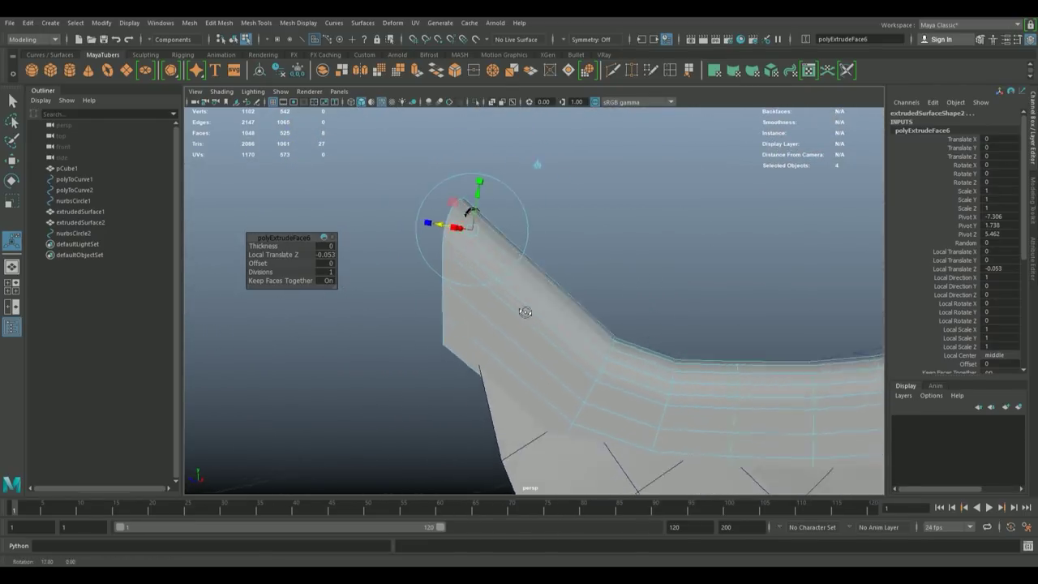
key(q)
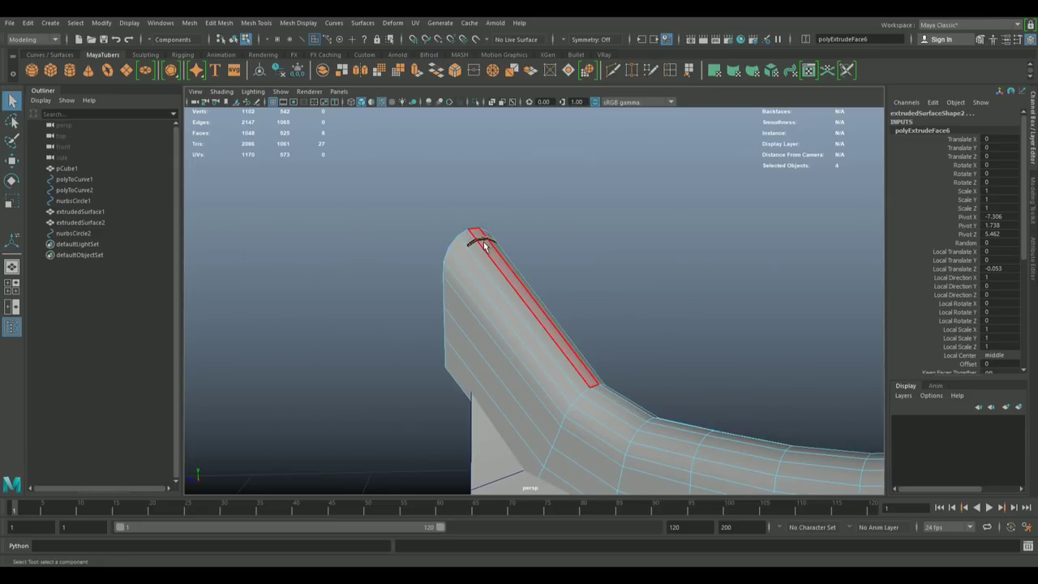
click(479, 243)
drag(479, 243, 431, 342)
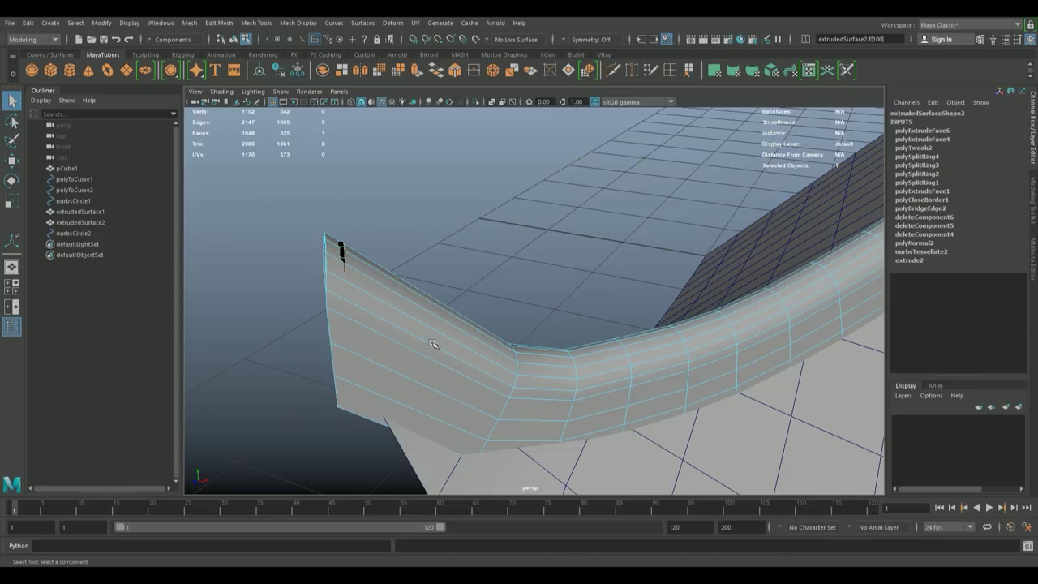
click(344, 246)
key(w)
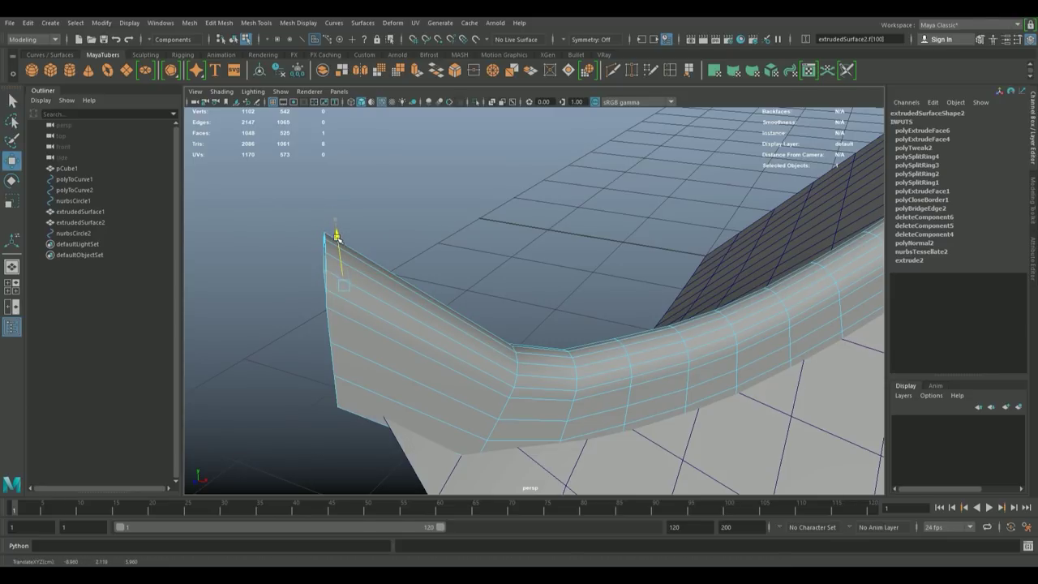
drag(341, 234, 414, 268)
drag(381, 422, 658, 355)
drag(658, 355, 616, 340)
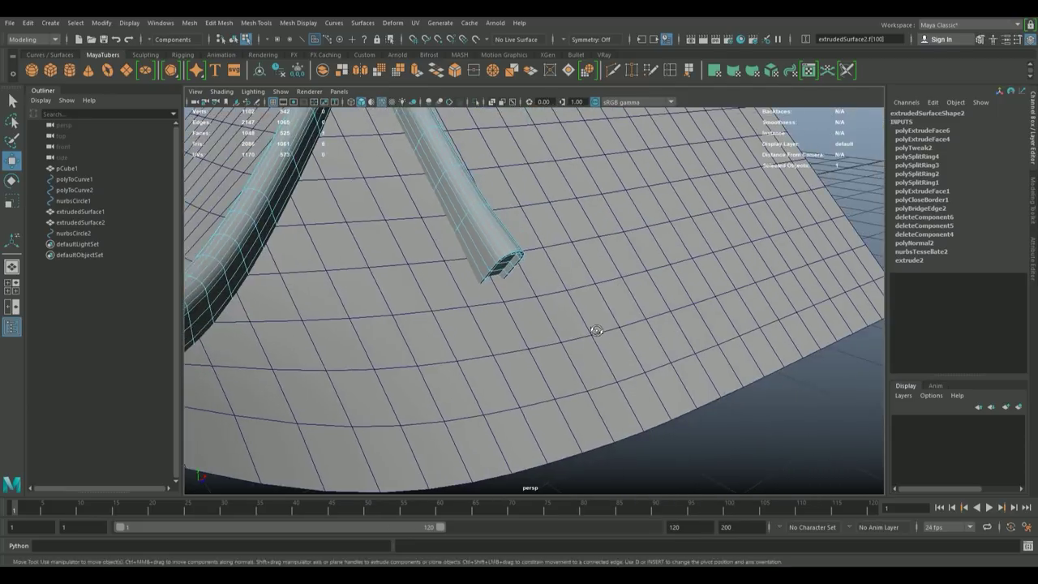
drag(617, 341, 406, 357)
drag(406, 357, 364, 370)
drag(364, 371, 740, 389)
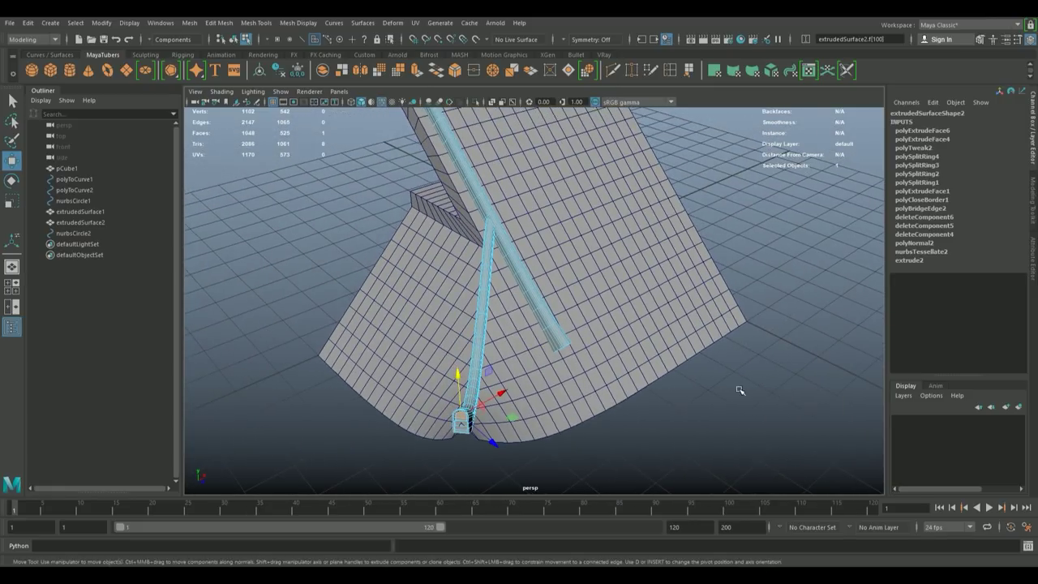
- Select the polyToCurve curves and trial-delete them, undoing each deletion
click(740, 389)
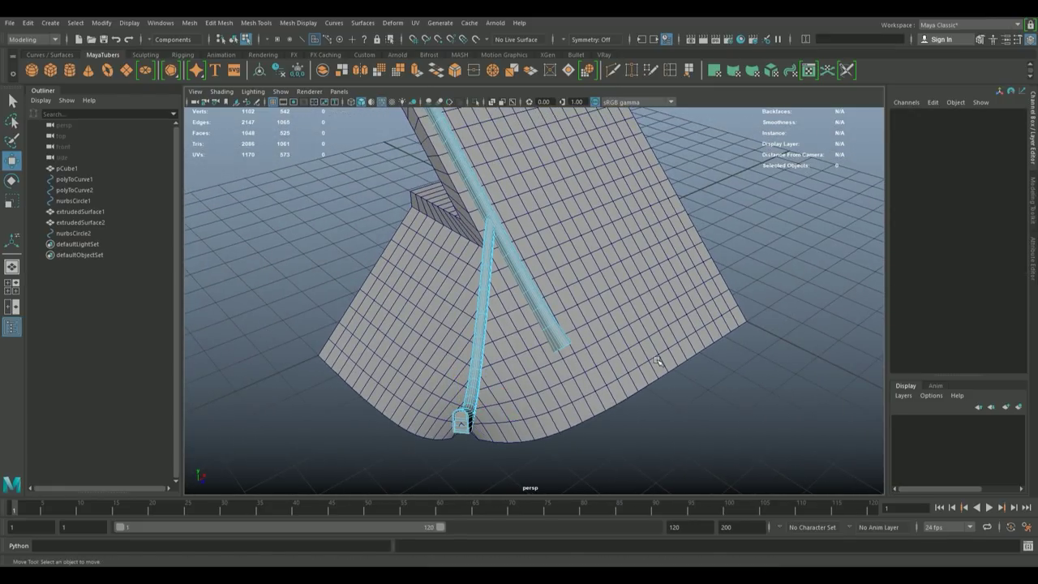
click(79, 211)
click(79, 221)
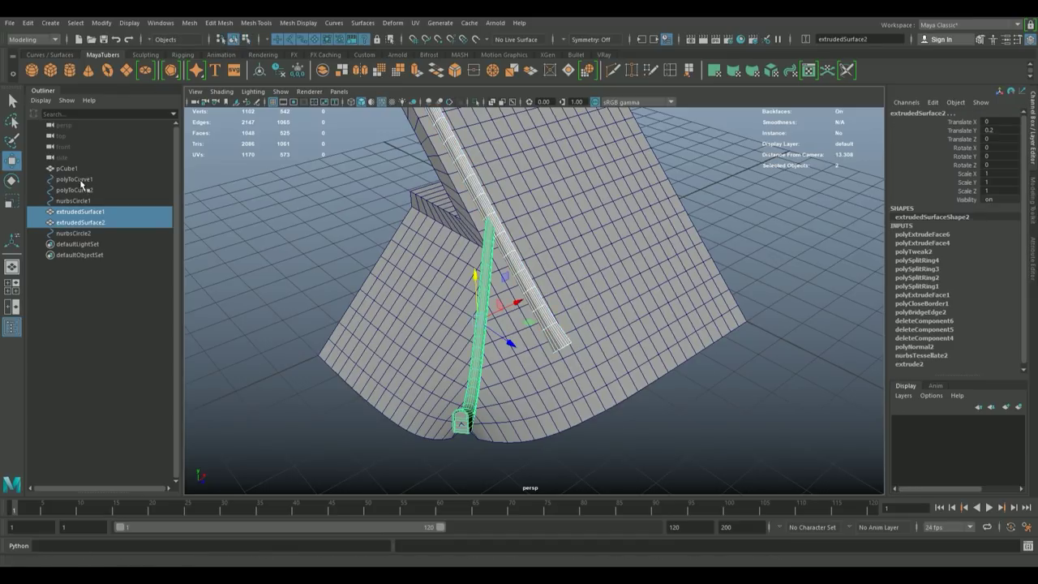
click(80, 180)
click(82, 202)
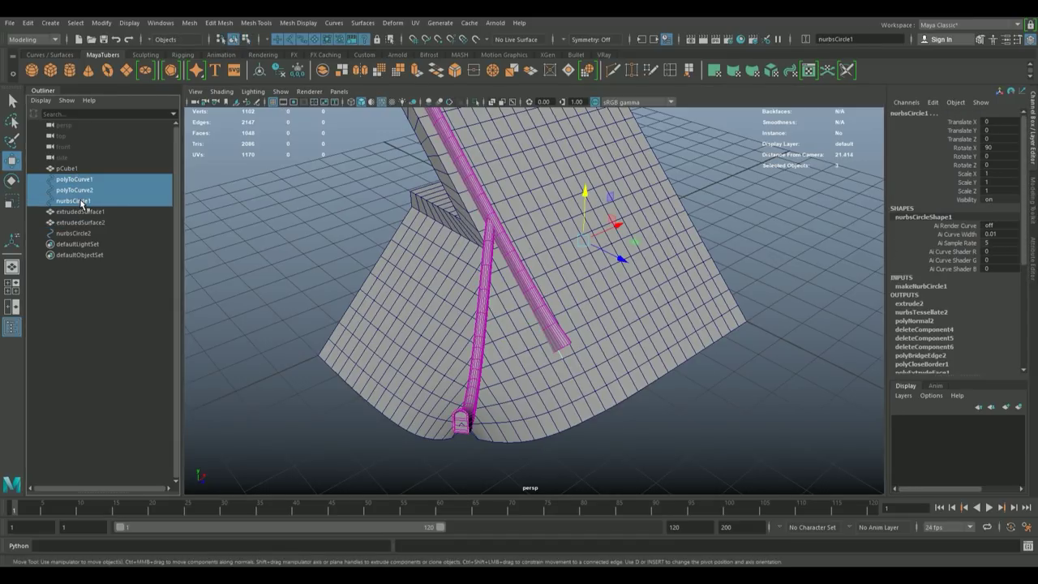
key(Delete)
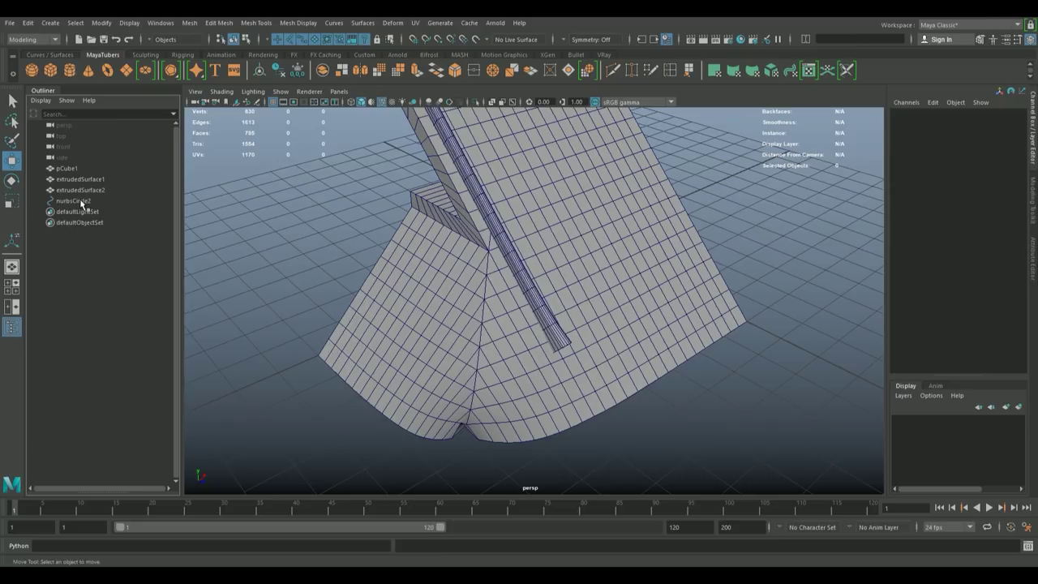
key(ctrl+z)
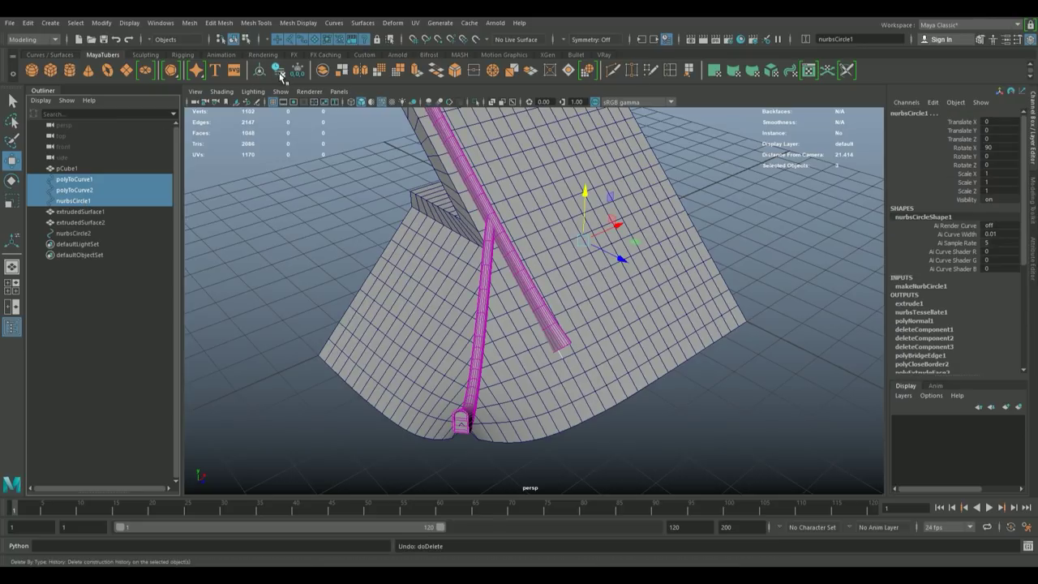
click(85, 201)
click(259, 71)
key(Delete)
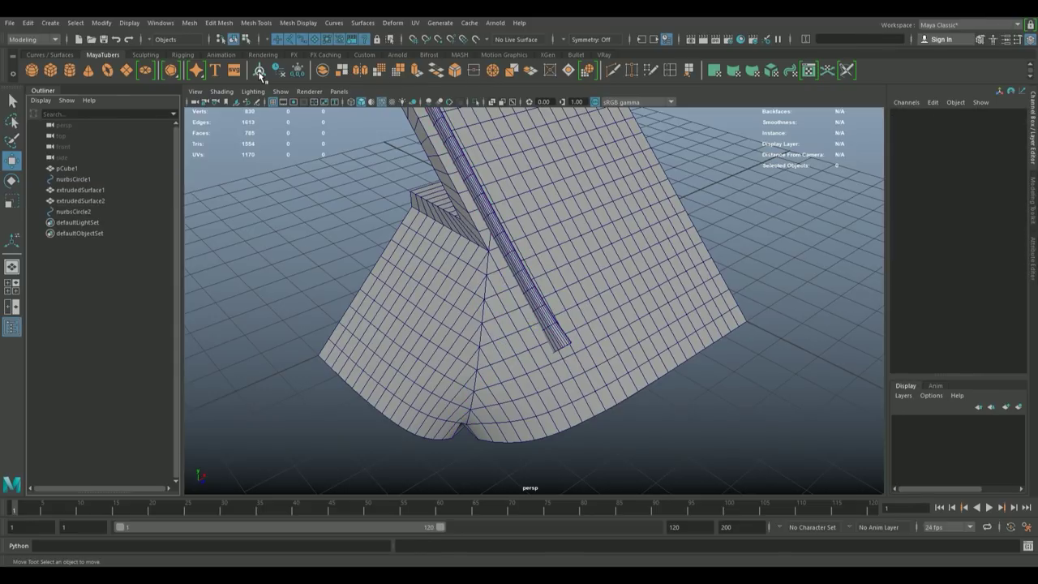
key(ctrl+z)
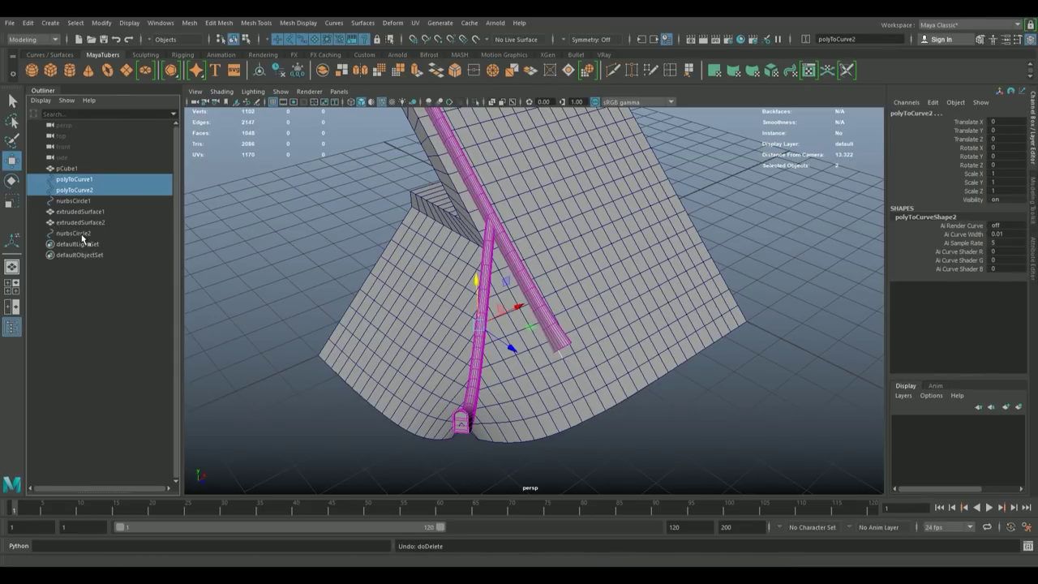
- Delete construction history on both tubes, extrudedSurface1 and extrudedSurface2
click(91, 180)
drag(438, 268, 497, 269)
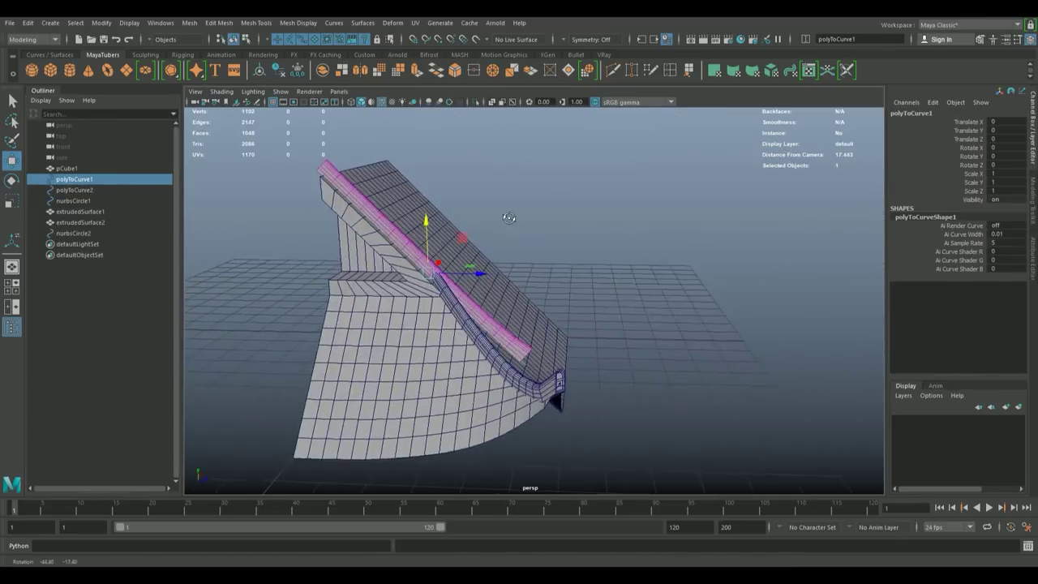
click(478, 316)
click(464, 256)
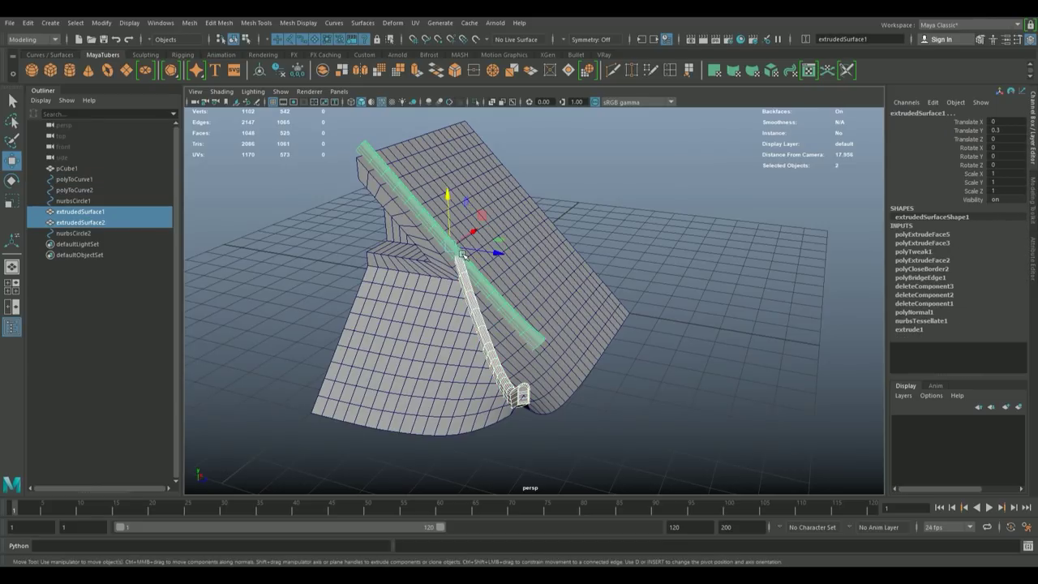
click(298, 72)
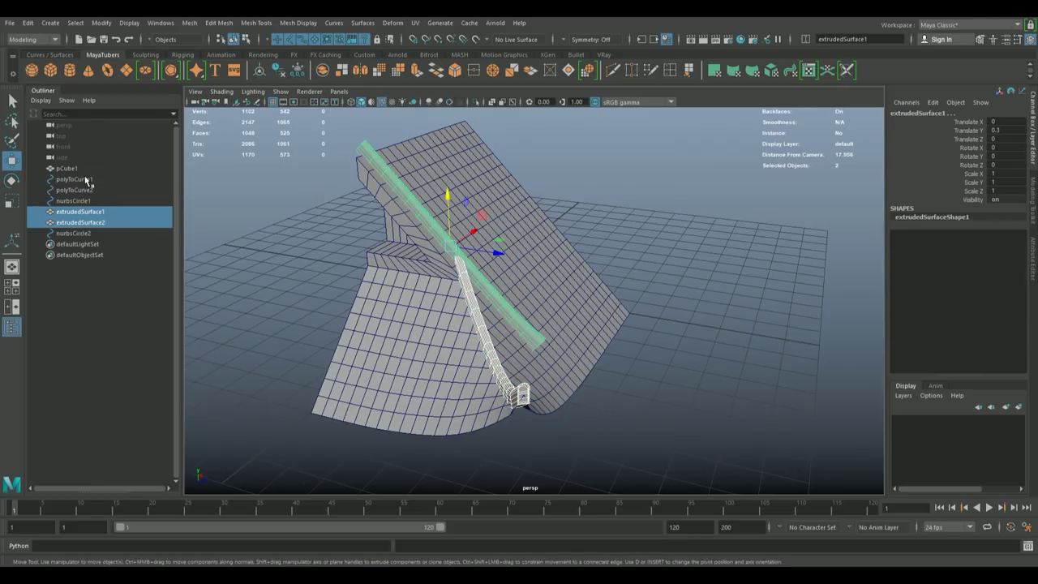
- Delete the polyToCurve1 and polyToCurve2 curves and review the remaining surfaces
click(87, 180)
click(73, 190)
key(Delete)
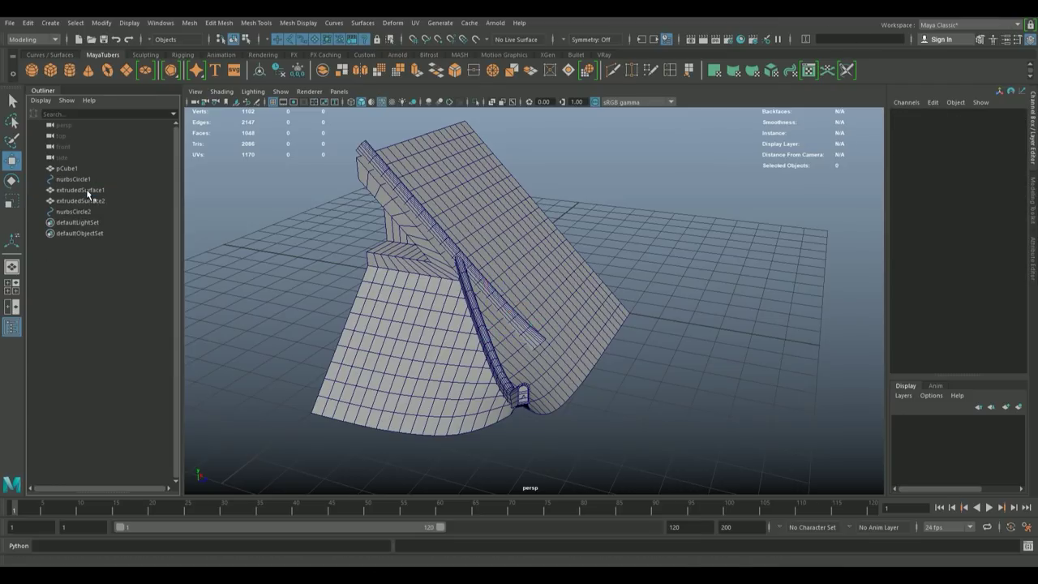
drag(610, 328, 647, 291)
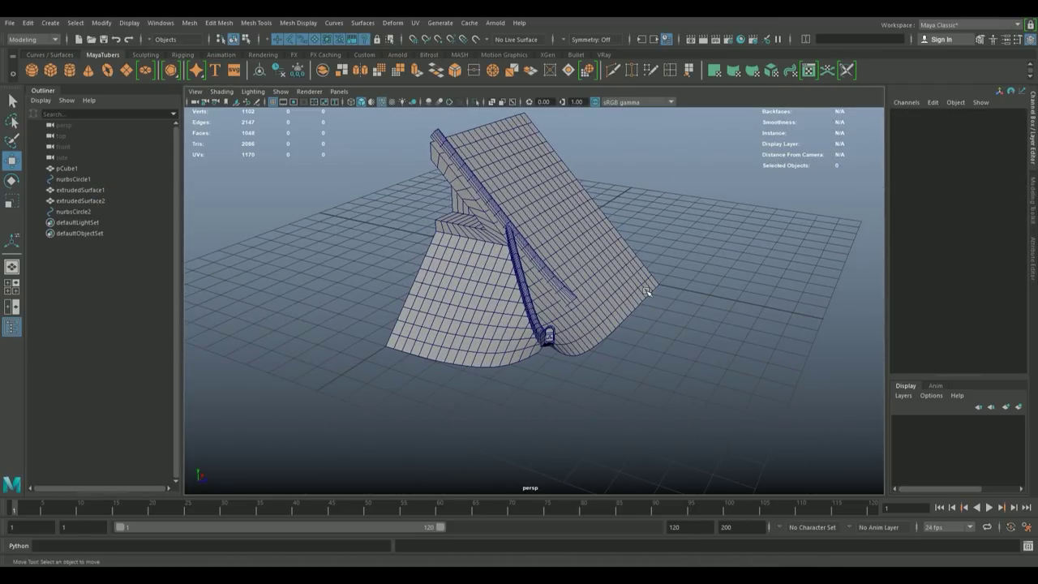
drag(701, 304, 193, 253)
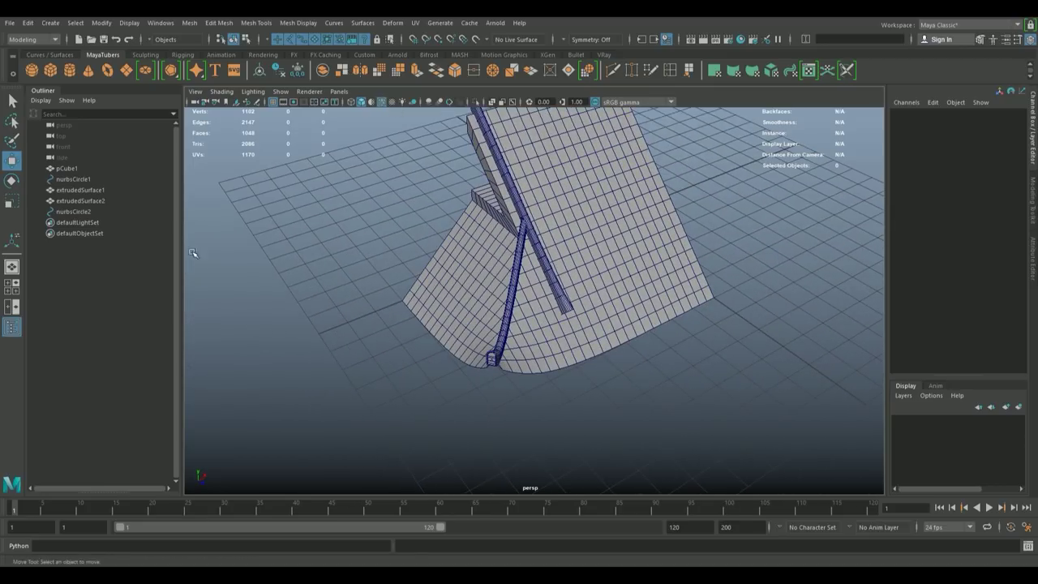
- Rename both extruded tubes to Limatesas and Limatesas1, then reselect the two tubes
click(77, 190)
click(81, 200)
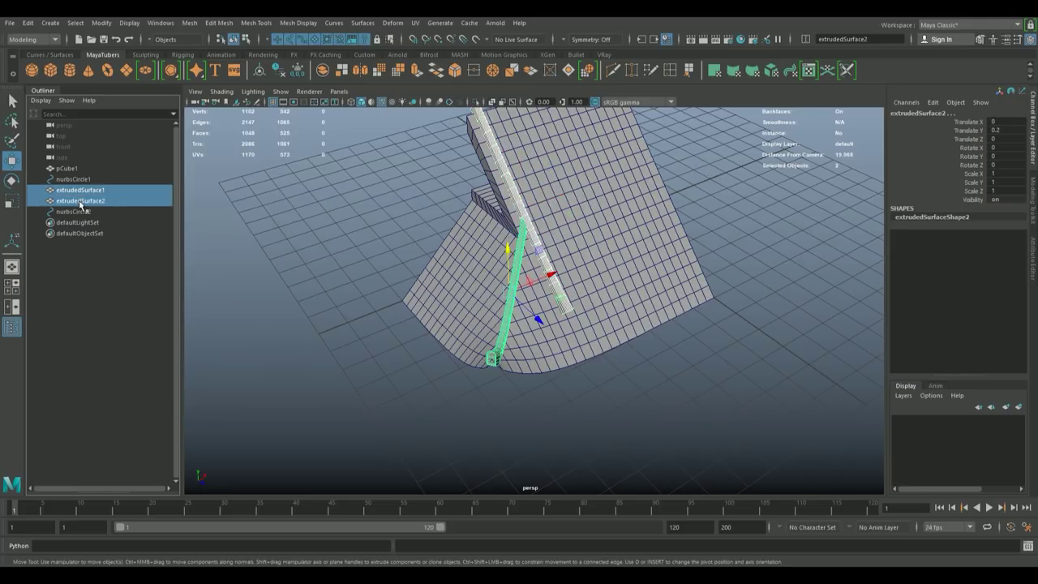
click(843, 39)
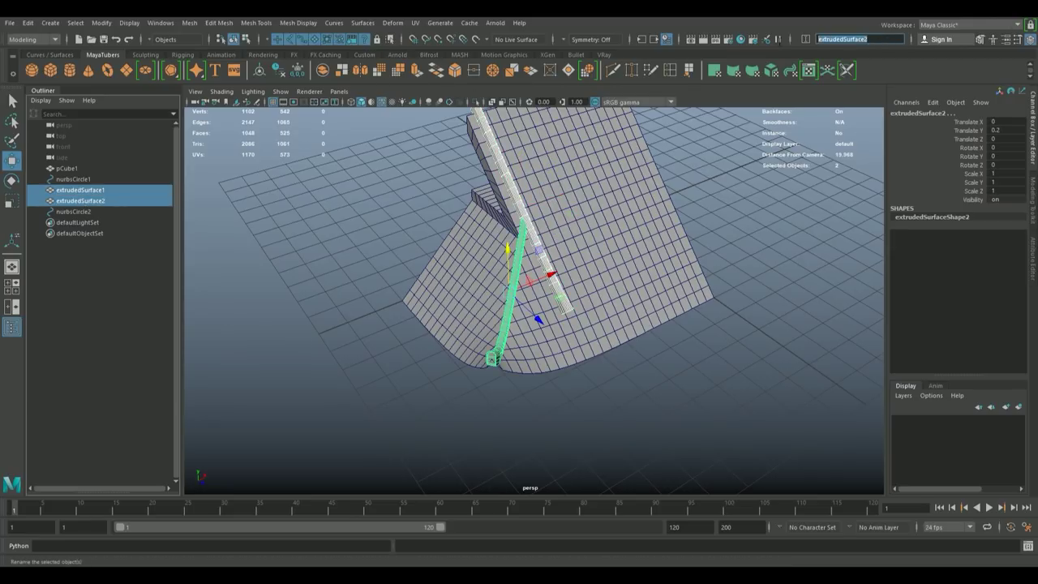
text(Limatesas)
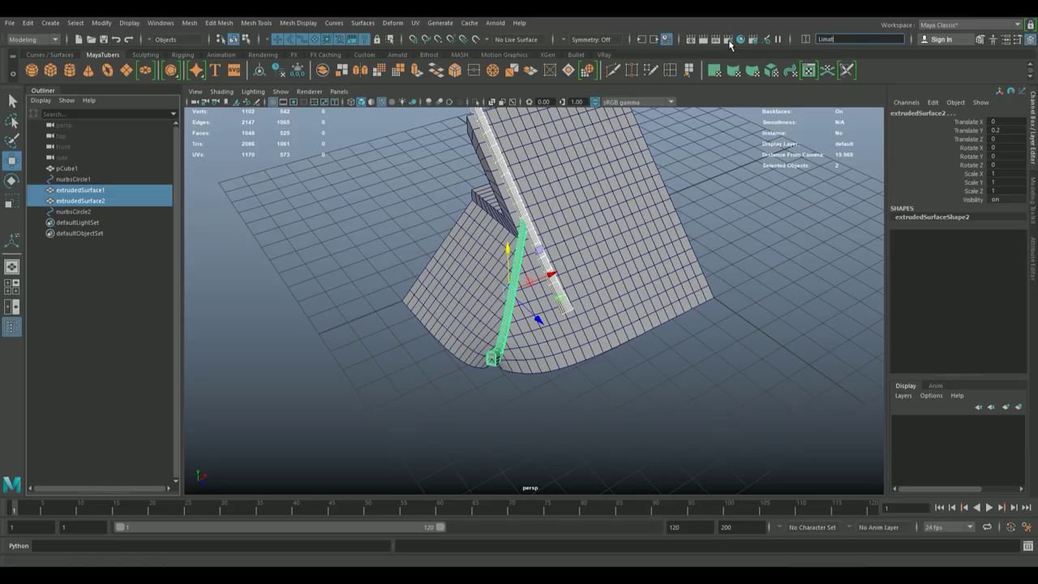
key(Return)
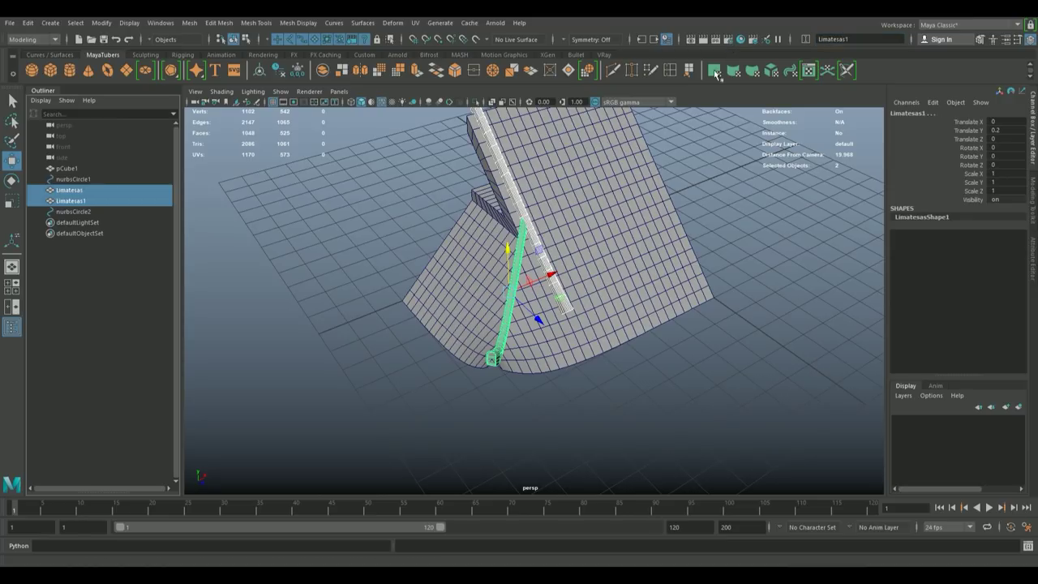
click(587, 349)
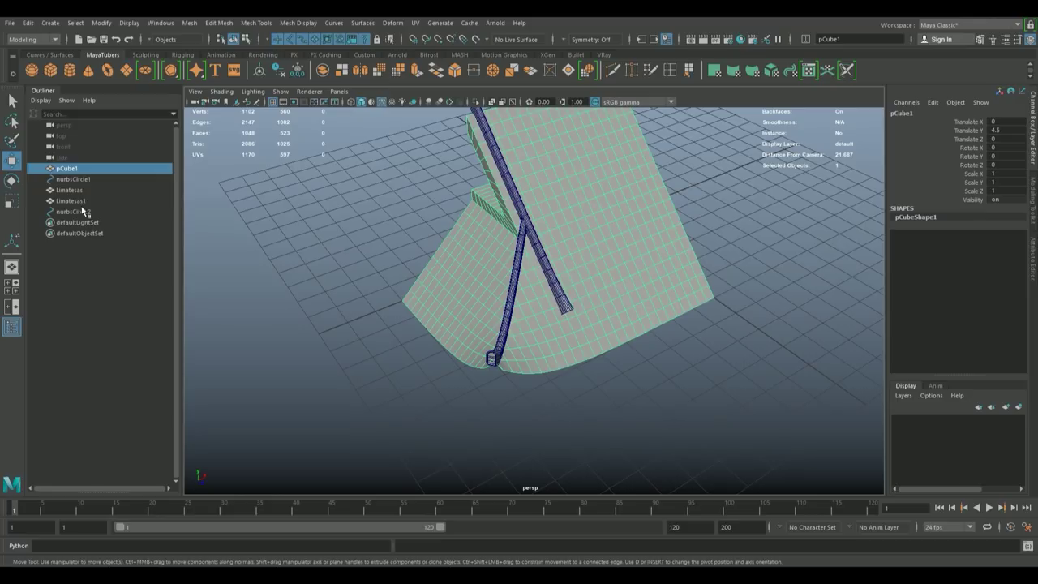
click(81, 200)
click(81, 190)
- Hide the two Limatesas tubes and select the grid surface pCube1
key(ctrl+h)
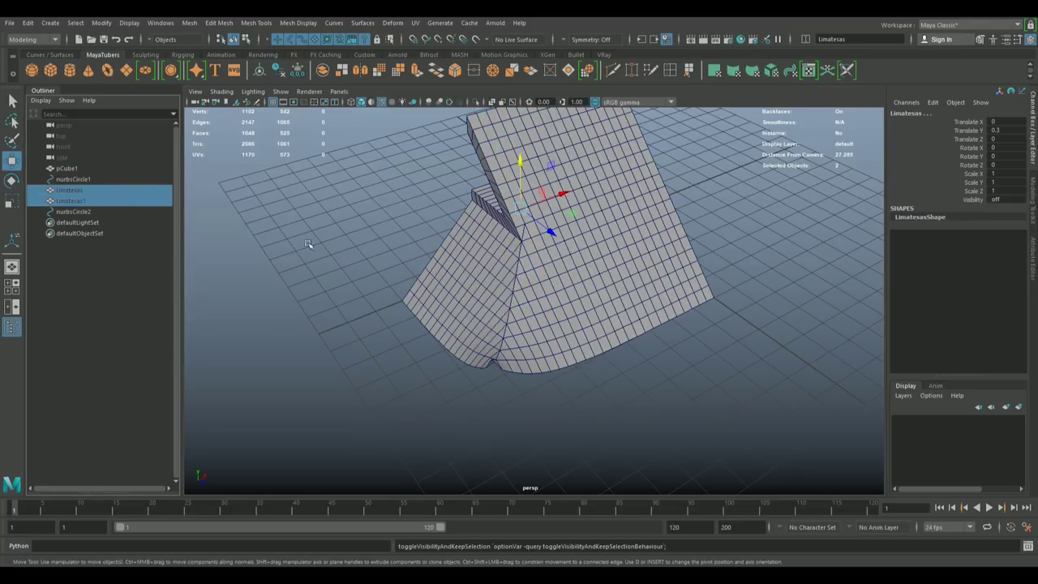
click(578, 365)
drag(565, 302, 509, 243)
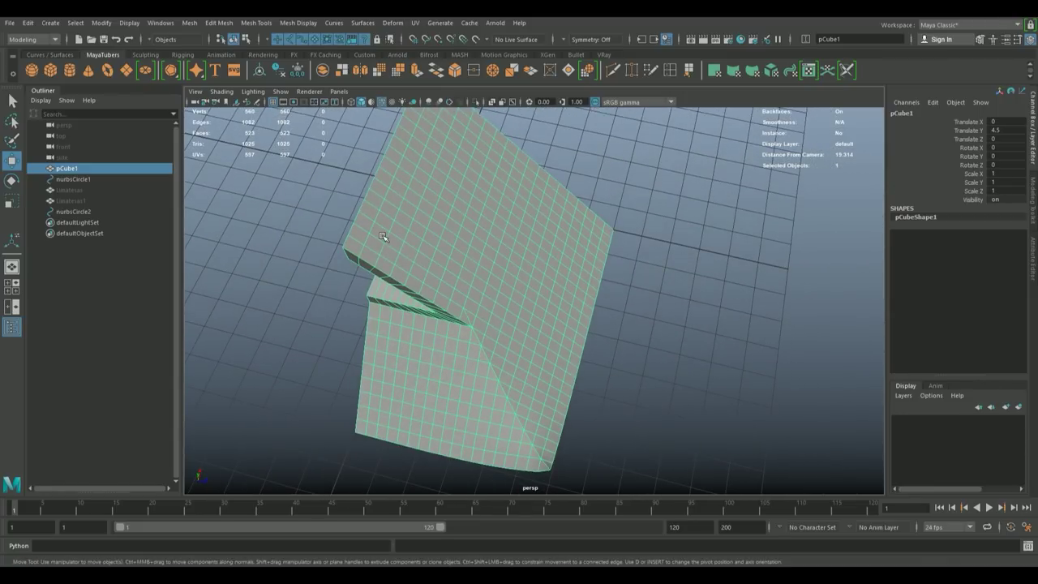
drag(433, 275, 501, 232)
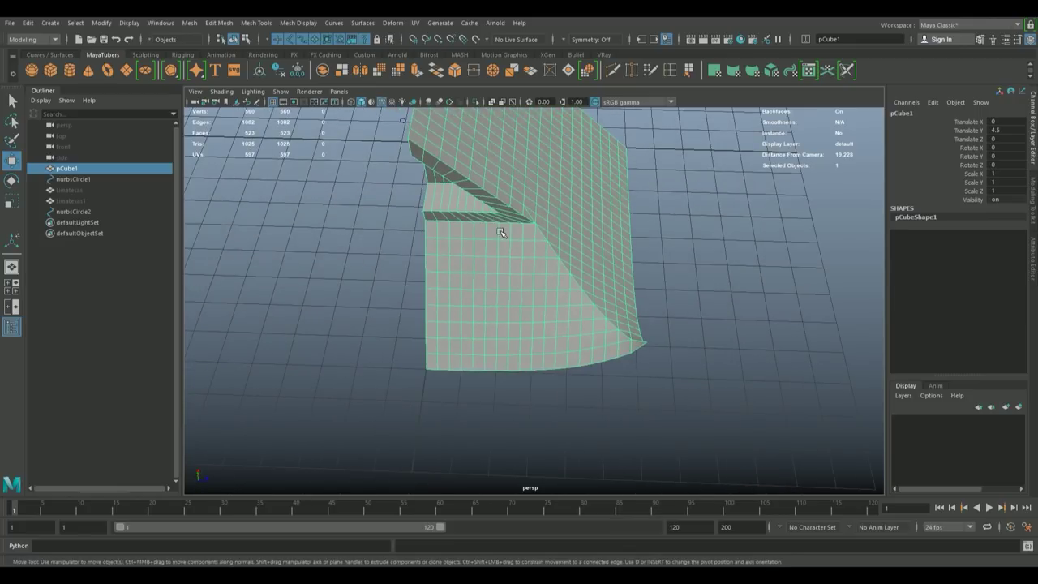
- Inspect pCube1 zoomed in the enlarged side view, then return to the perspective view
key(space)
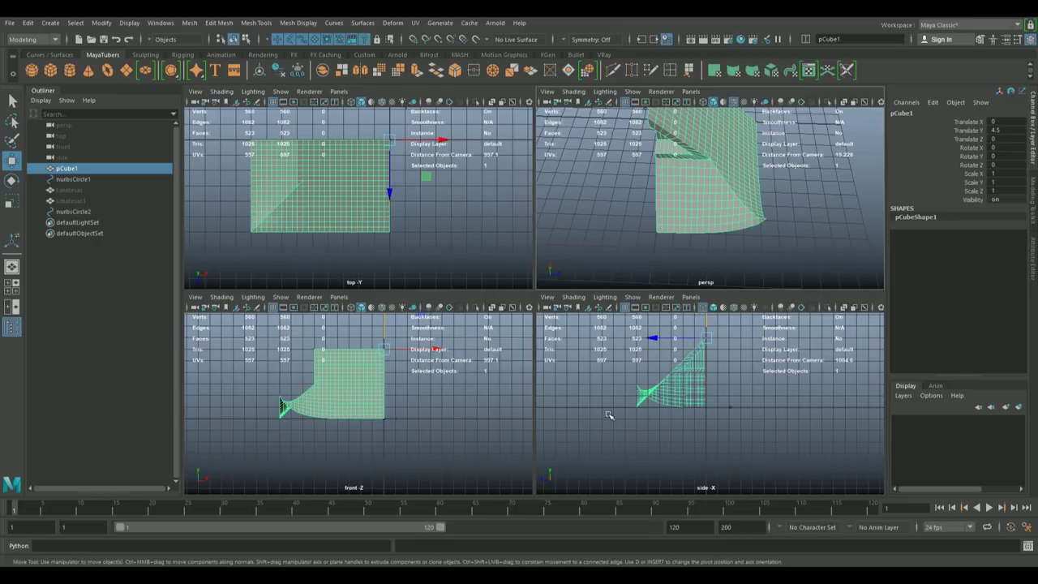
key(space)
scroll(up, 3)
scroll(up, 3)
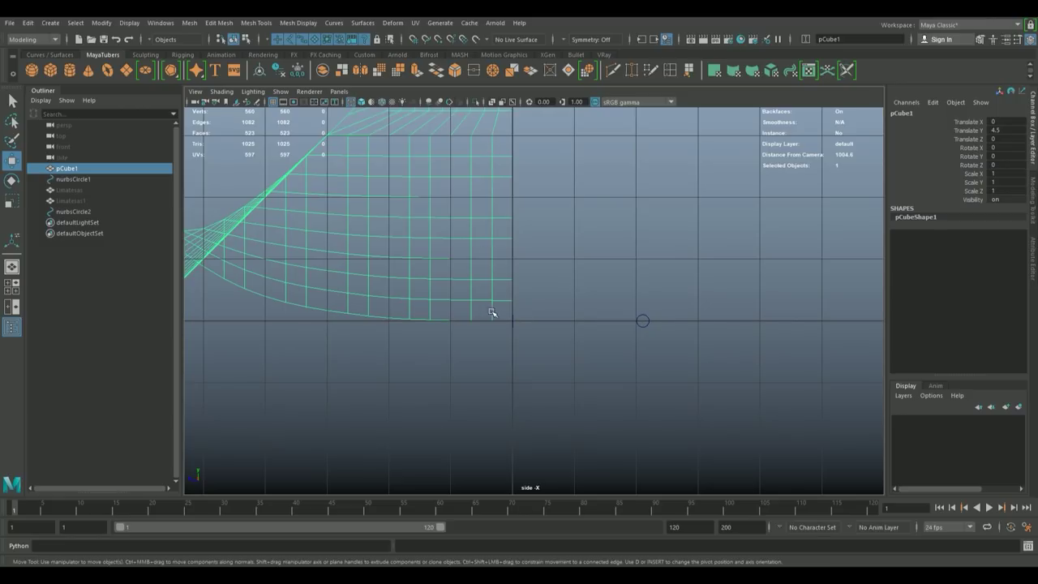
key(space)
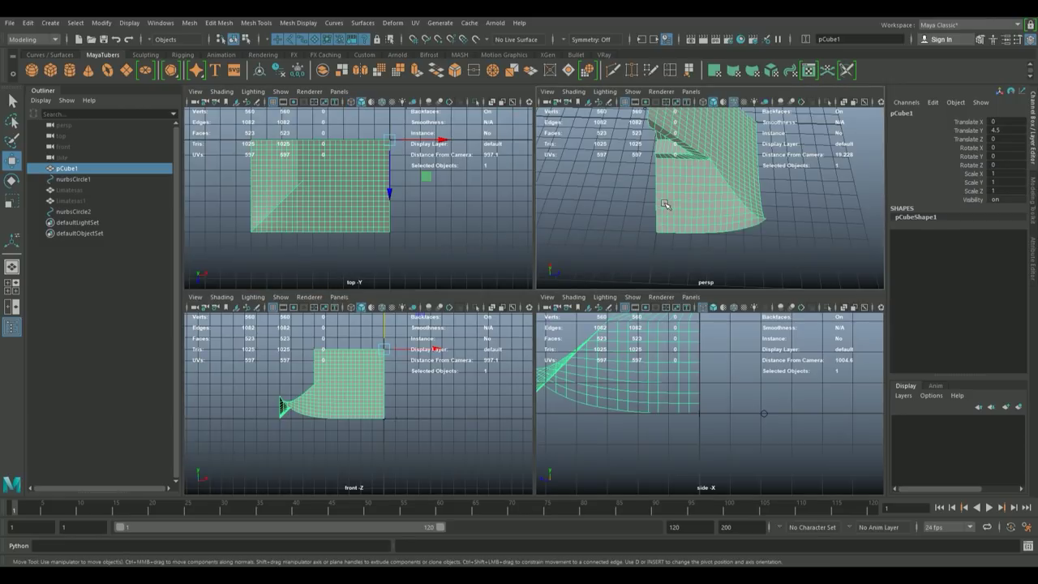
key(space)
drag(626, 258, 557, 283)
- In pCube1's edge mode, select the vertical edge loops and the mesh's bottom edges
right_click(499, 266)
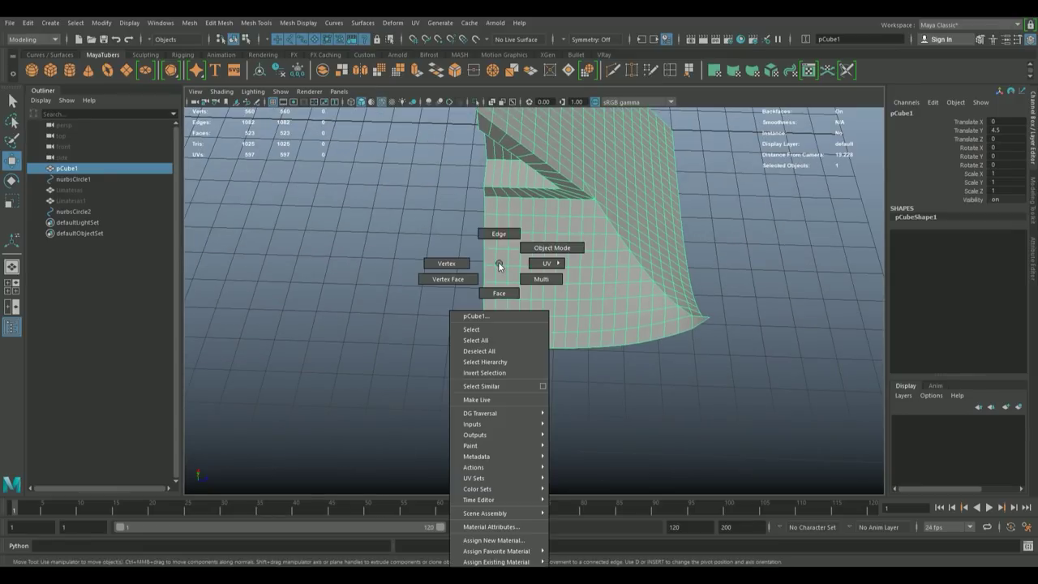
click(504, 233)
click(482, 336)
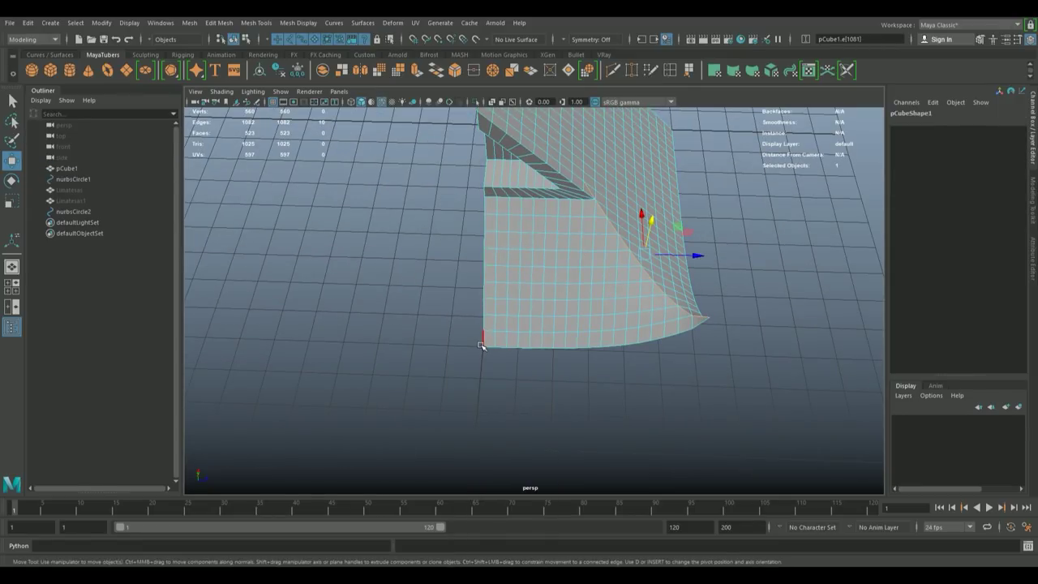
click(486, 331)
double_click(497, 209)
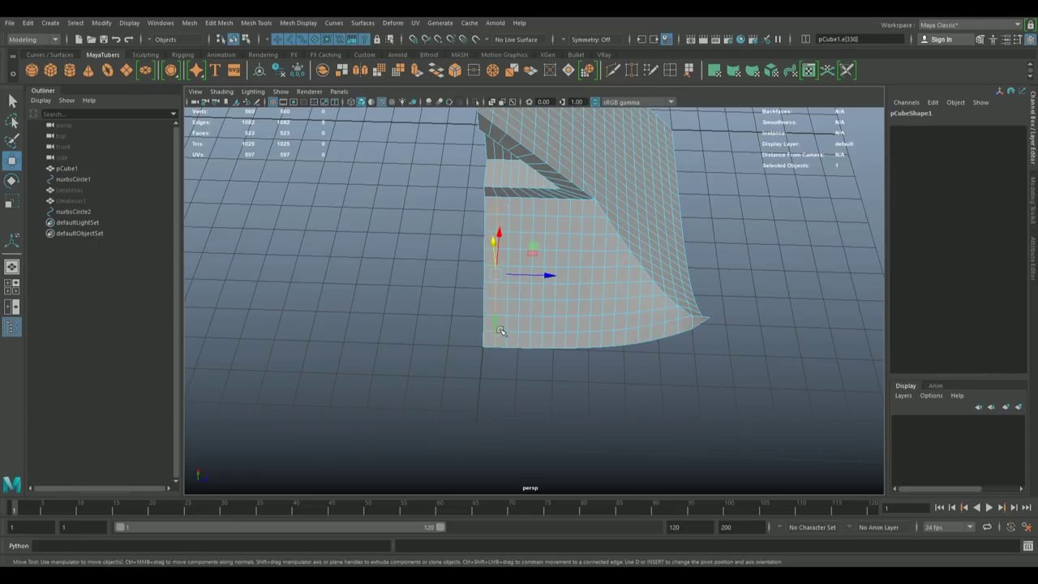
double_click(506, 203)
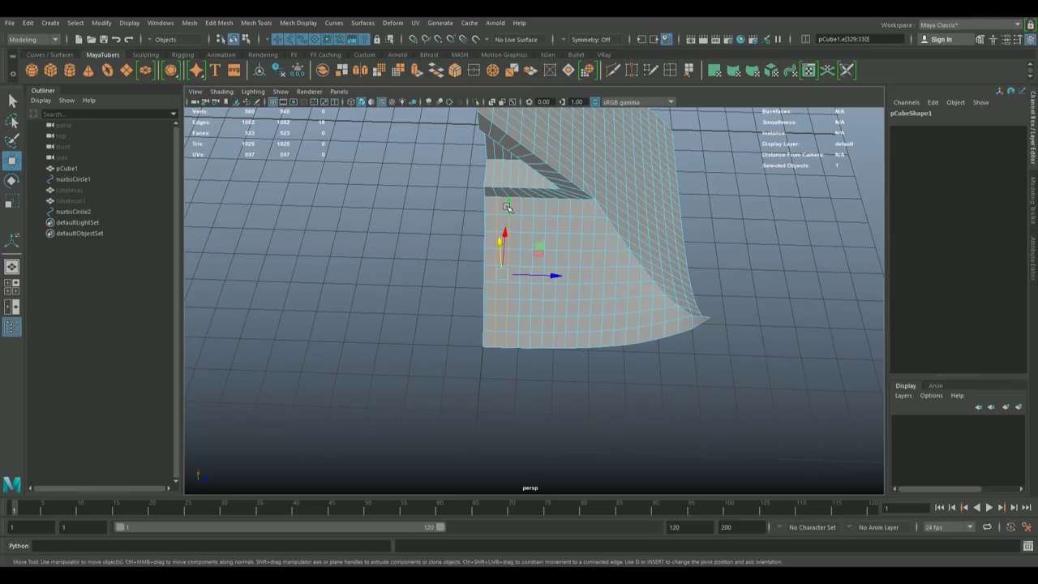
drag(521, 339, 752, 364)
- Show the mesh in wireframe and check the 316 selected edges from several views
key(space)
key(space)
key(4)
drag(616, 325, 586, 360)
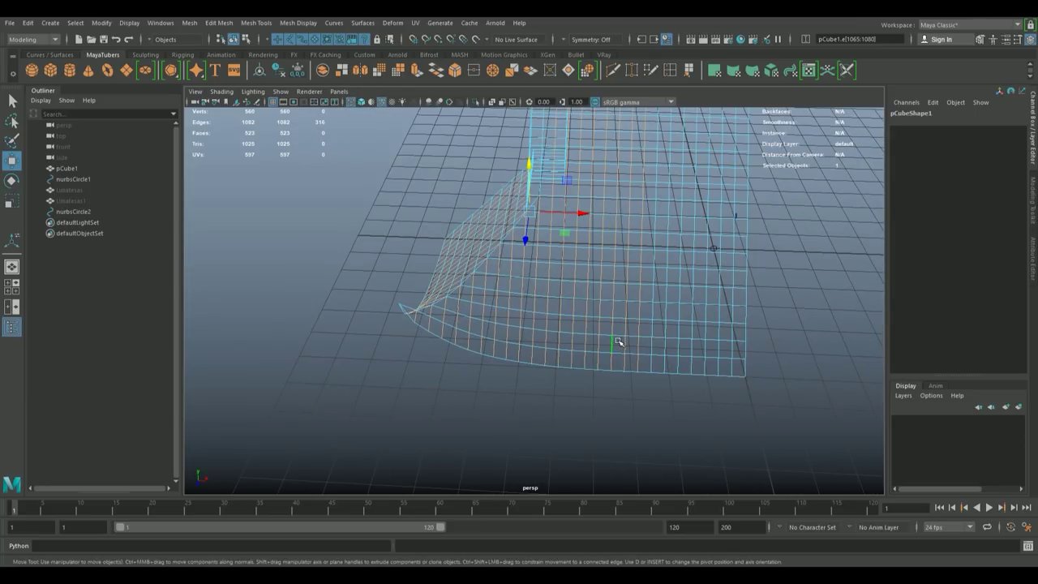
key(space)
key(space)
scroll(down, 3)
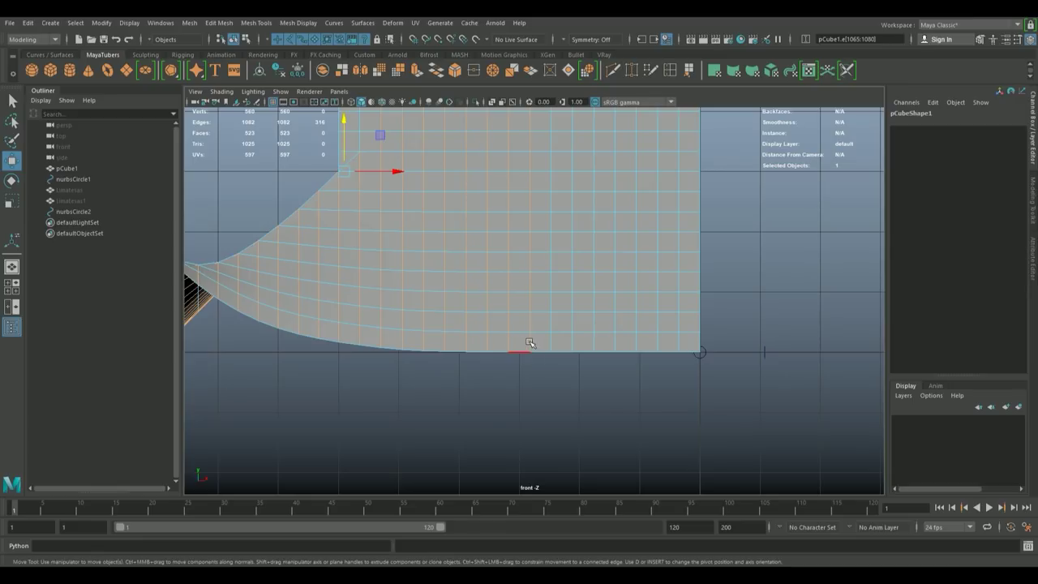
key(space)
key(space)
drag(619, 248, 569, 251)
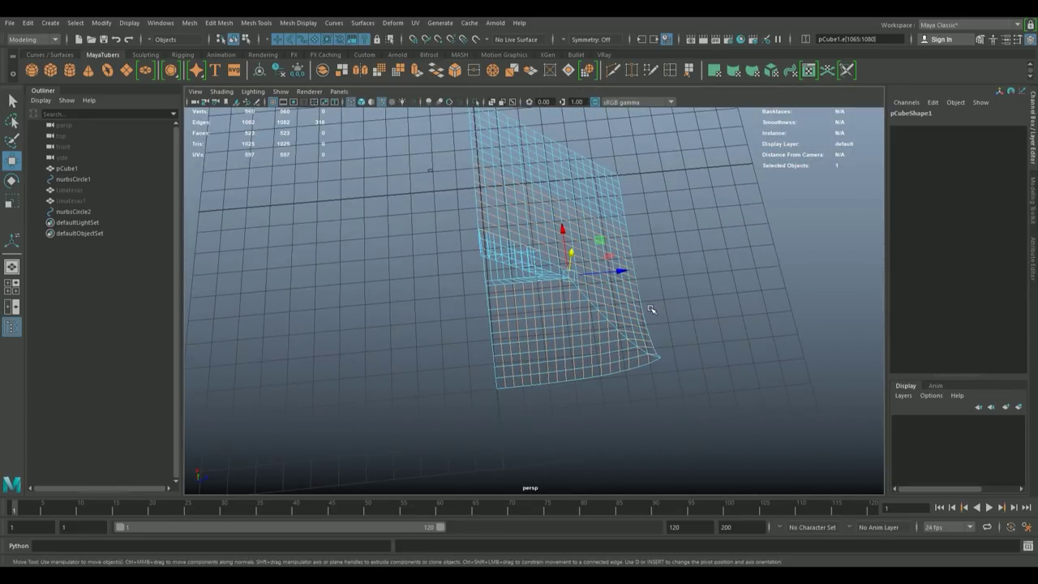
click(570, 252)
click(298, 23)
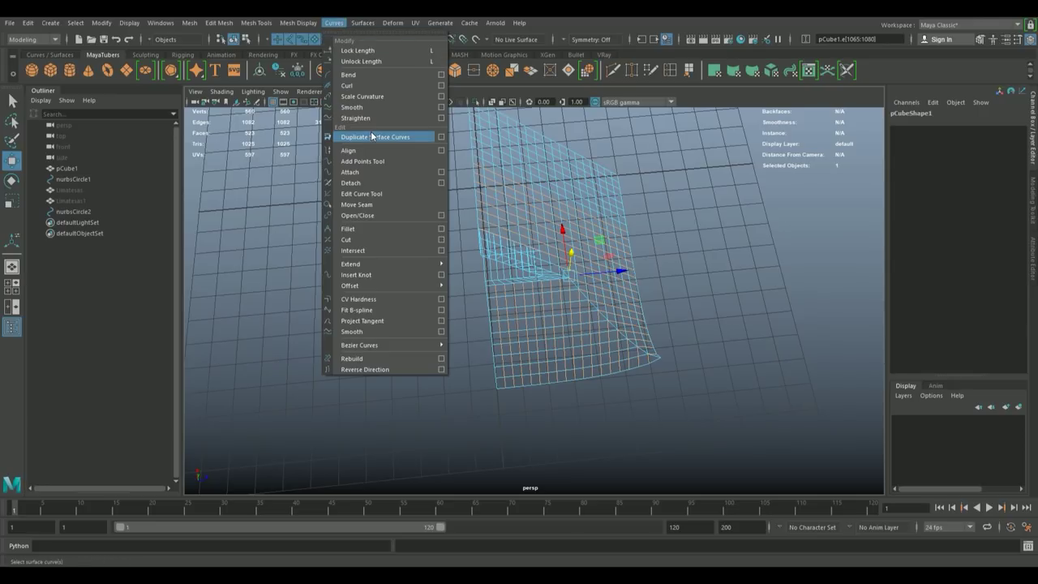
- Duplicate the selected edges as surface curves with reset default settings, then select pCube1
click(442, 136)
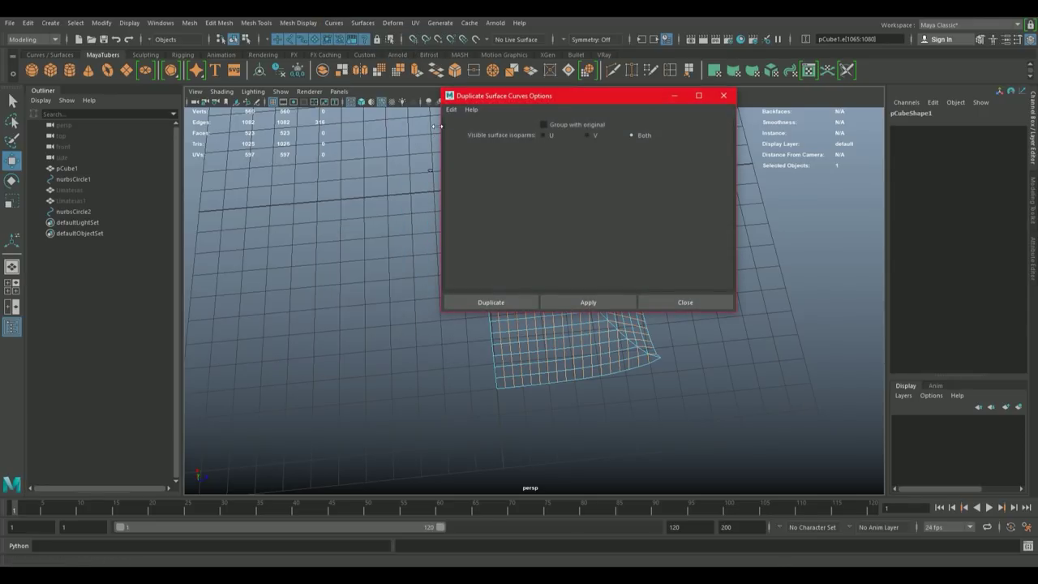
click(451, 109)
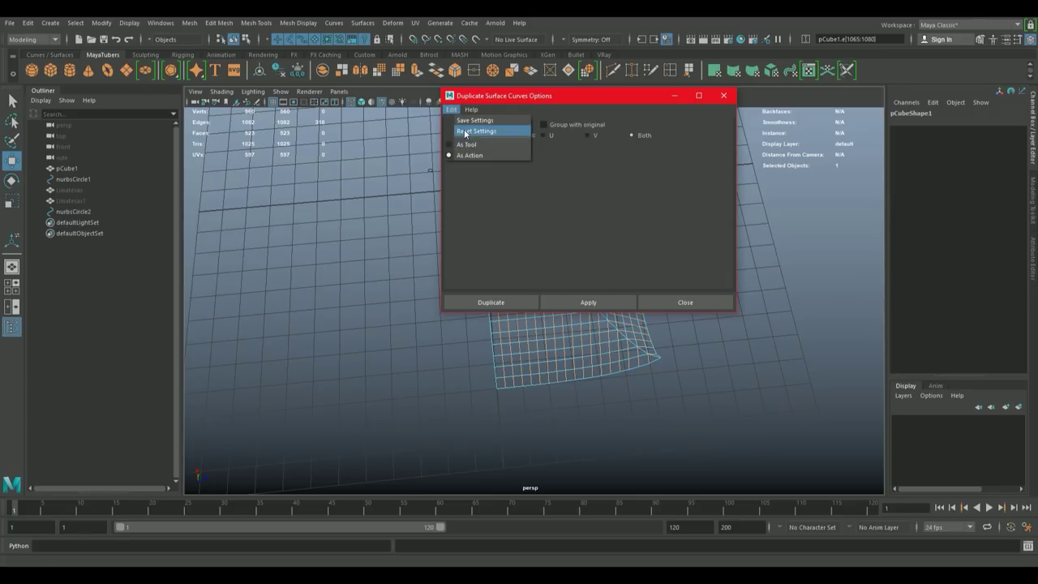
click(464, 132)
click(477, 301)
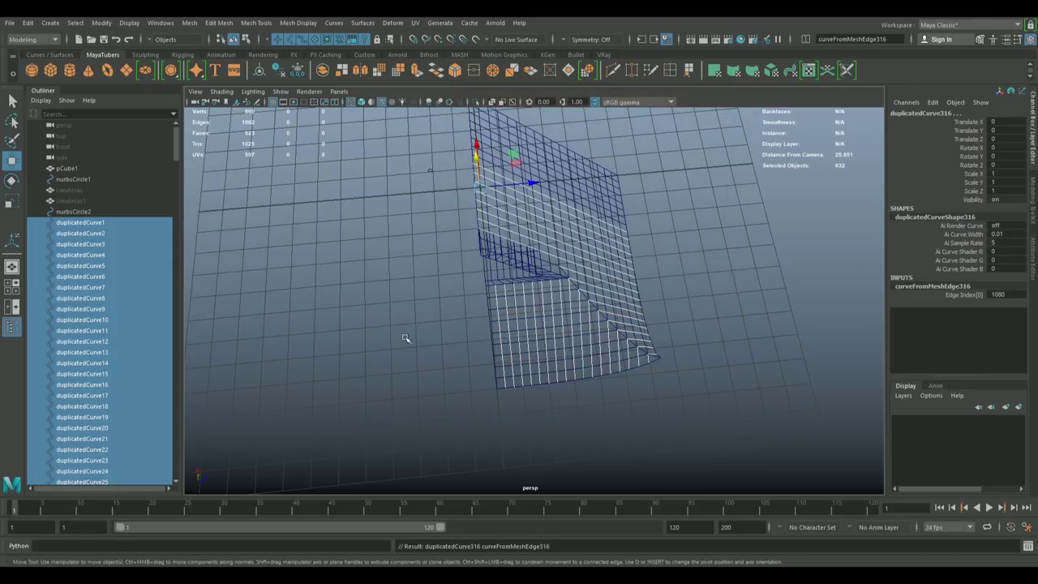
drag(405, 338, 687, 330)
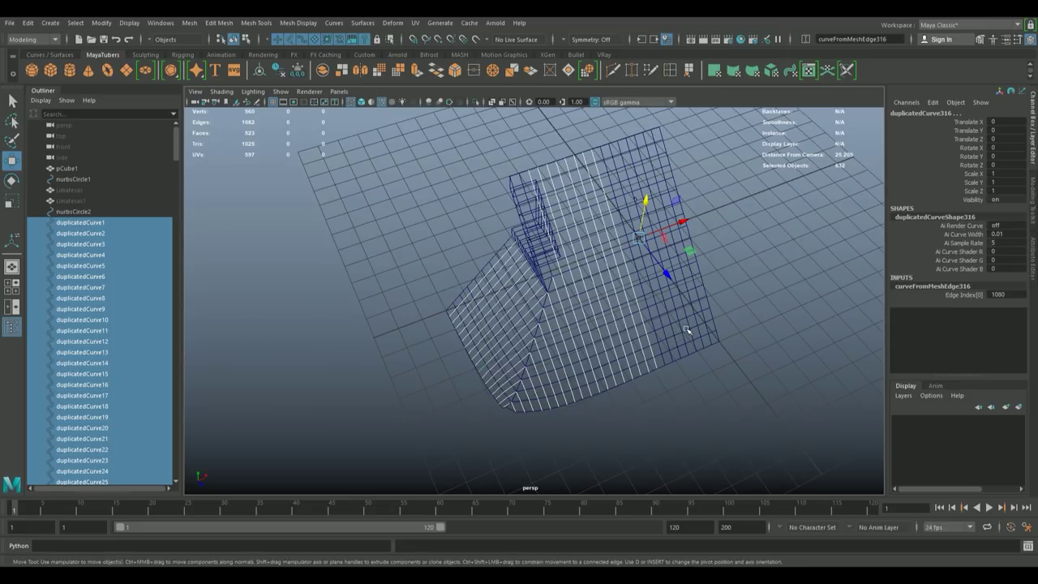
click(687, 330)
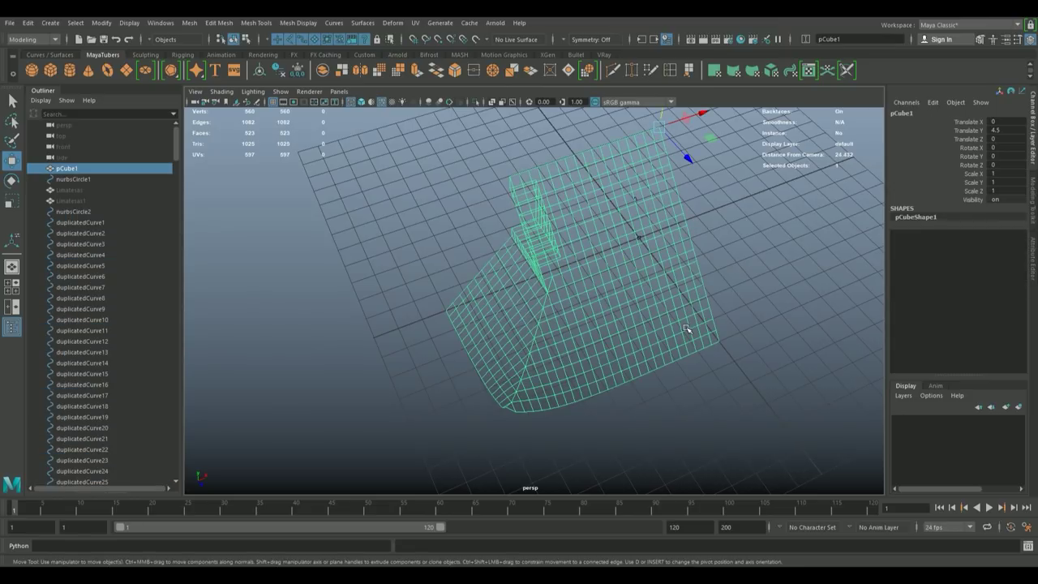
- Hide the original grid mesh and delete construction history from the duplicated curves
key(h)
drag(687, 328, 428, 152)
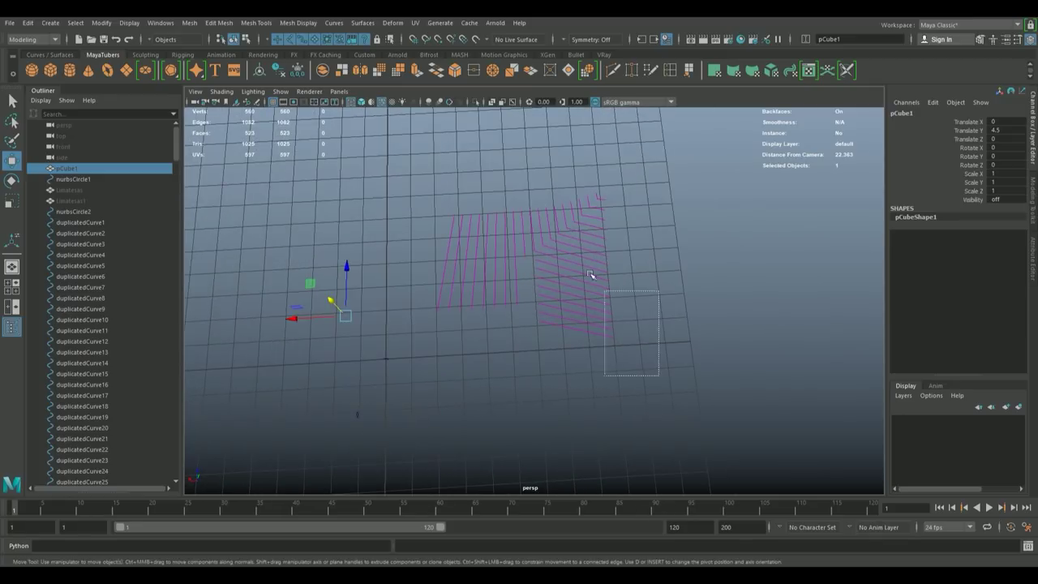
click(273, 71)
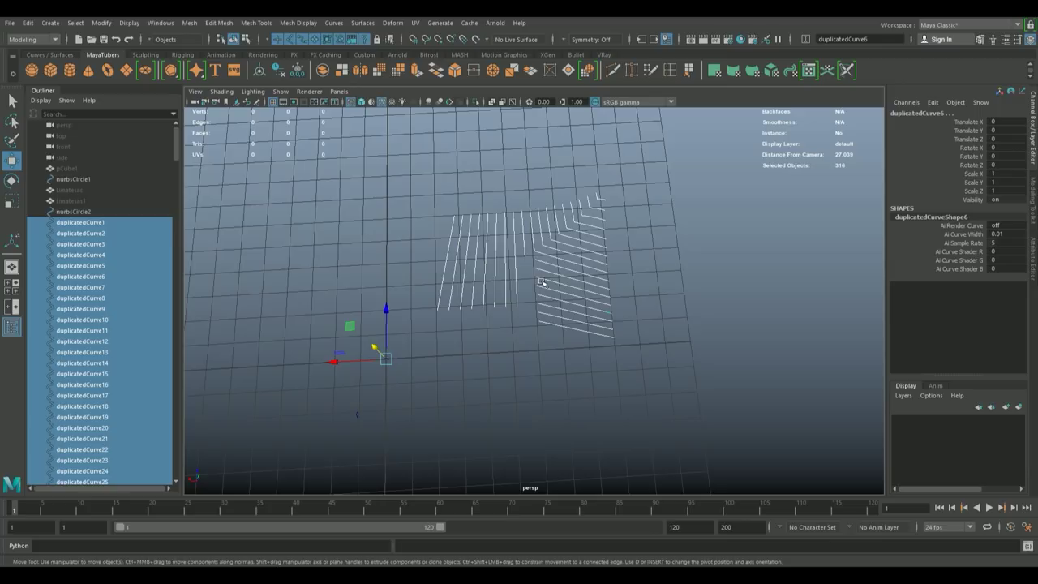
- Clear the selection and create an empty group, null1, with Ctrl+G
click(499, 268)
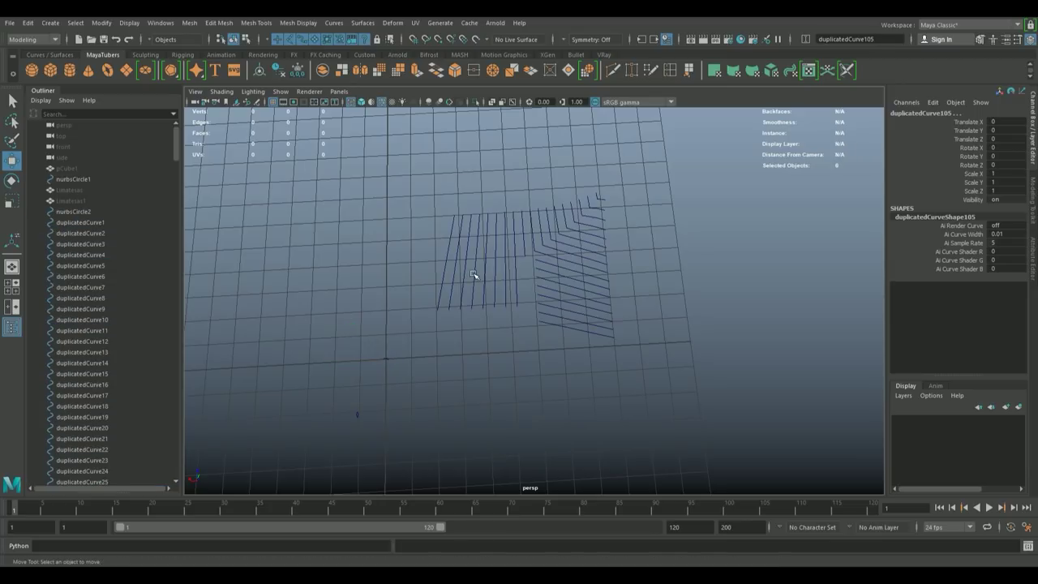
drag(477, 273, 600, 241)
drag(597, 301, 548, 300)
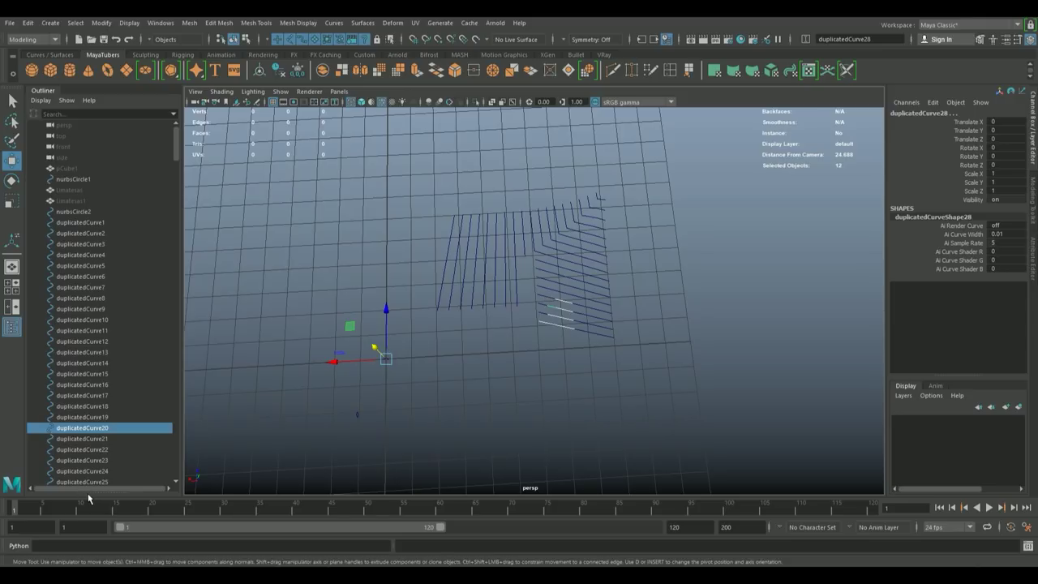
click(81, 174)
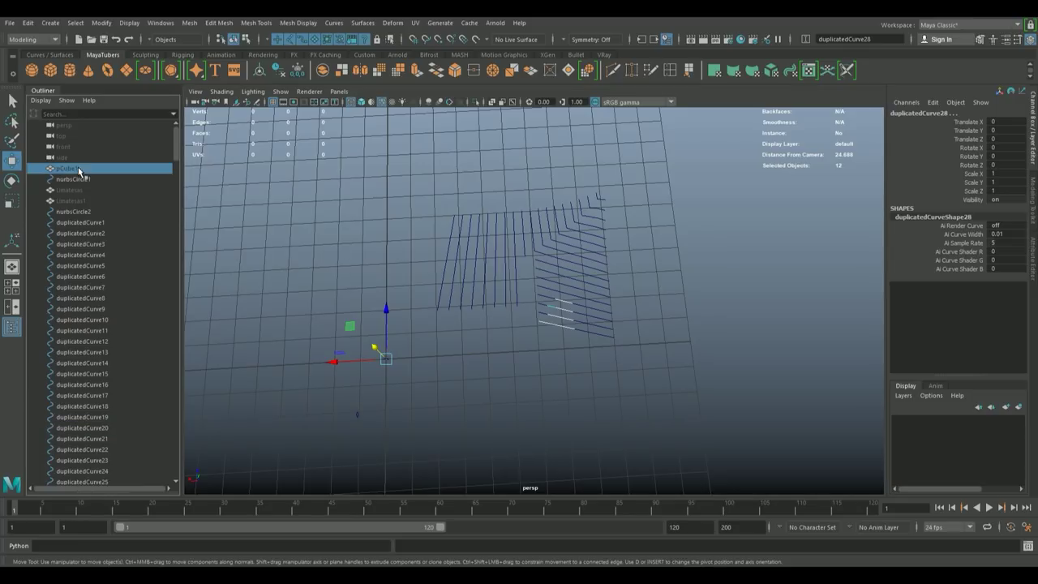
click(318, 228)
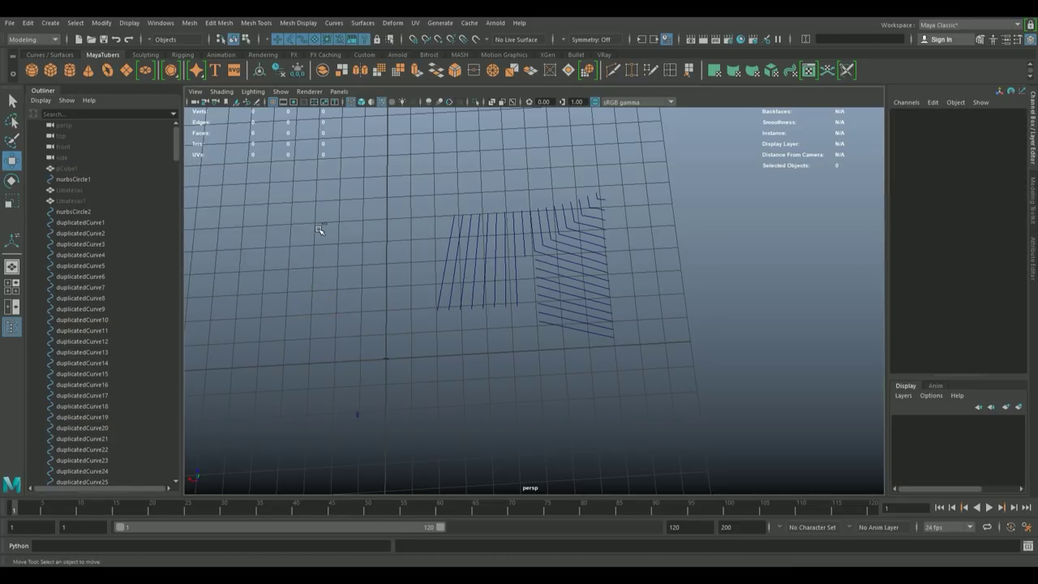
key(ctrl+g)
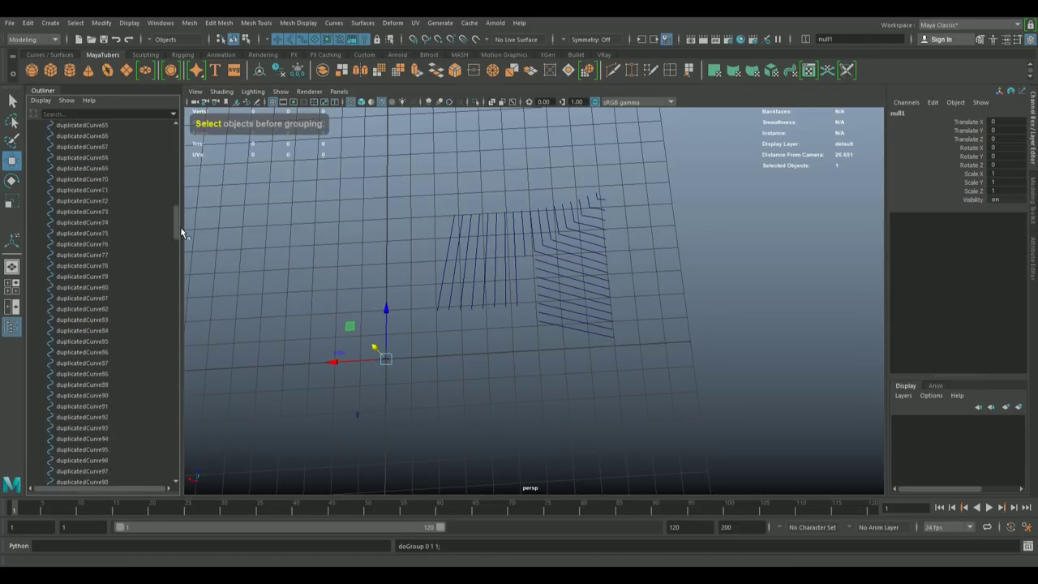
- Open a second Outliner list below the first and show the null1 group in it
drag(176, 144, 167, 466)
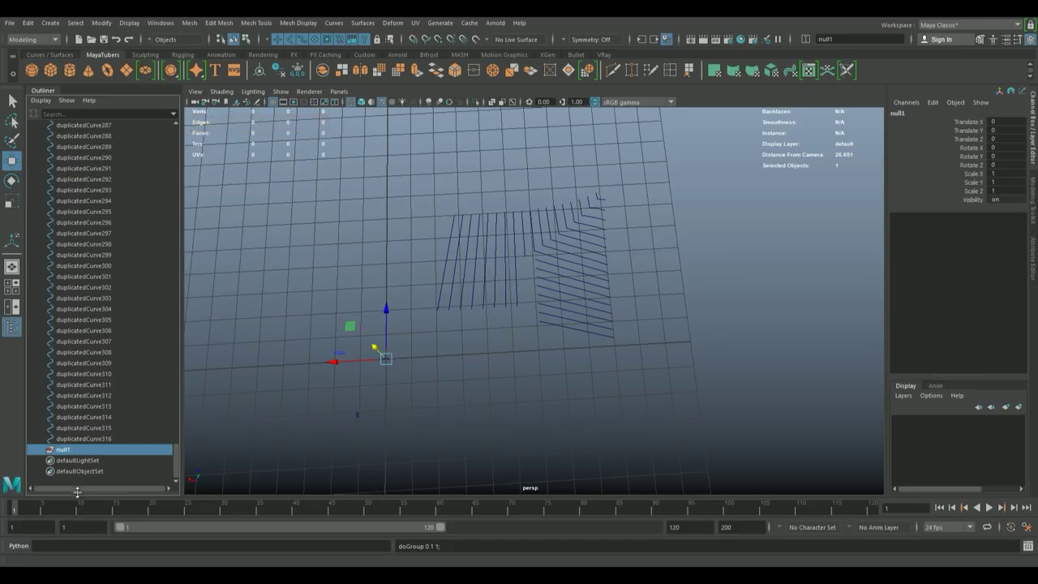
drag(79, 490, 78, 399)
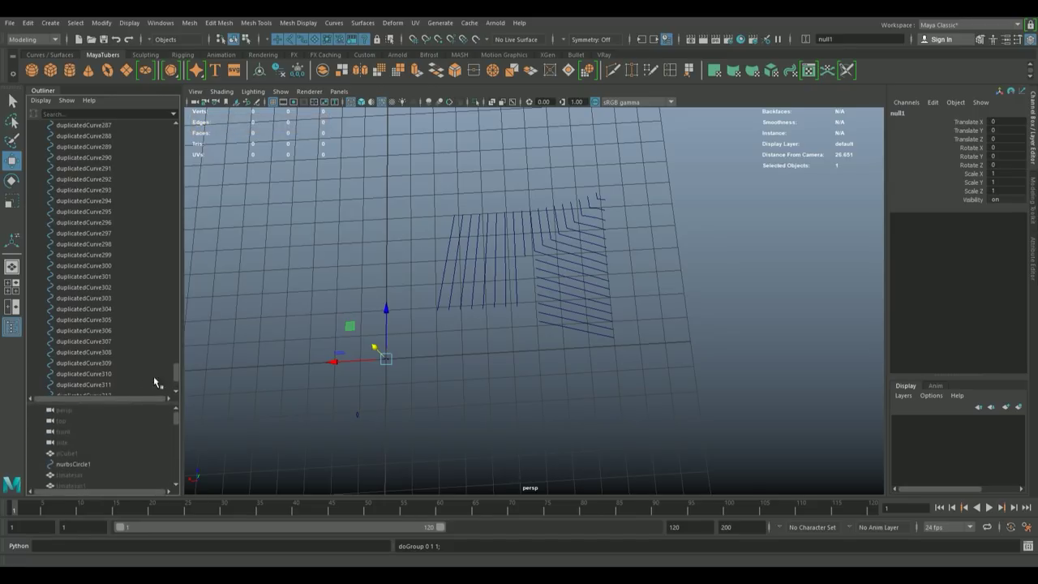
scroll(down, 3)
drag(73, 366, 79, 447)
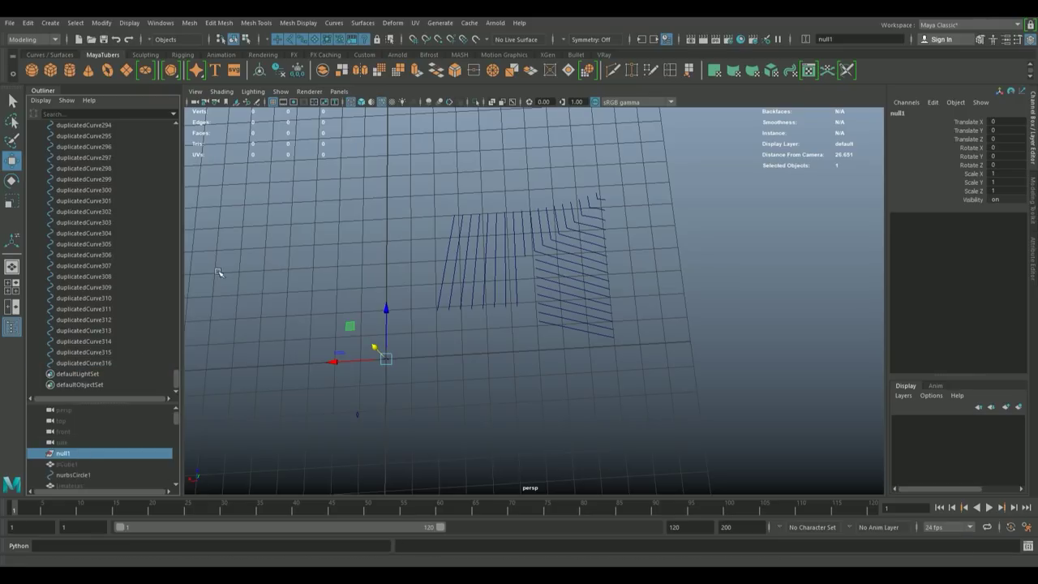
- Rename null1 to 'Curves' and view the curves from the top
double_click(56, 456)
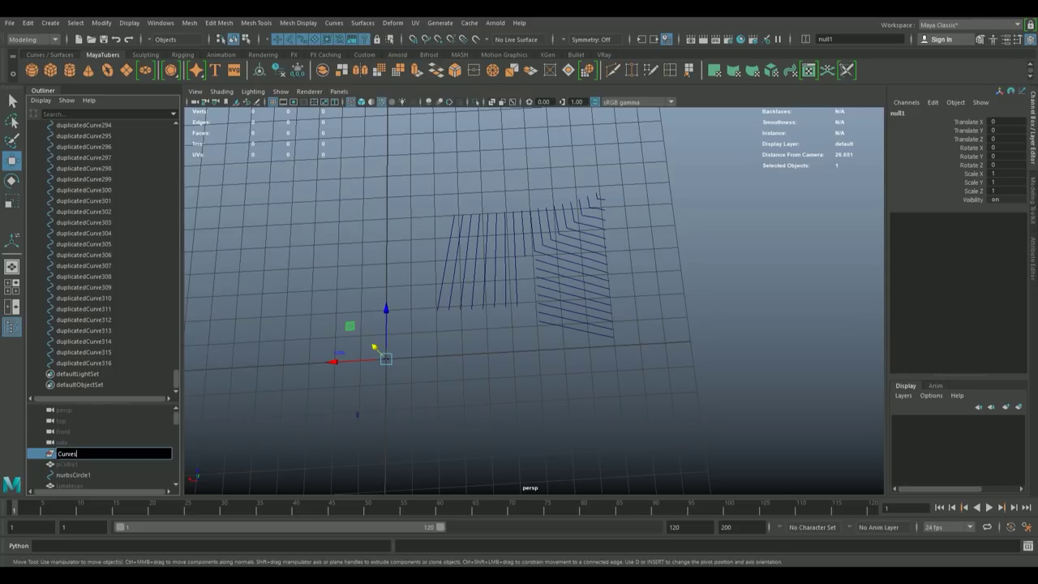
key(Return)
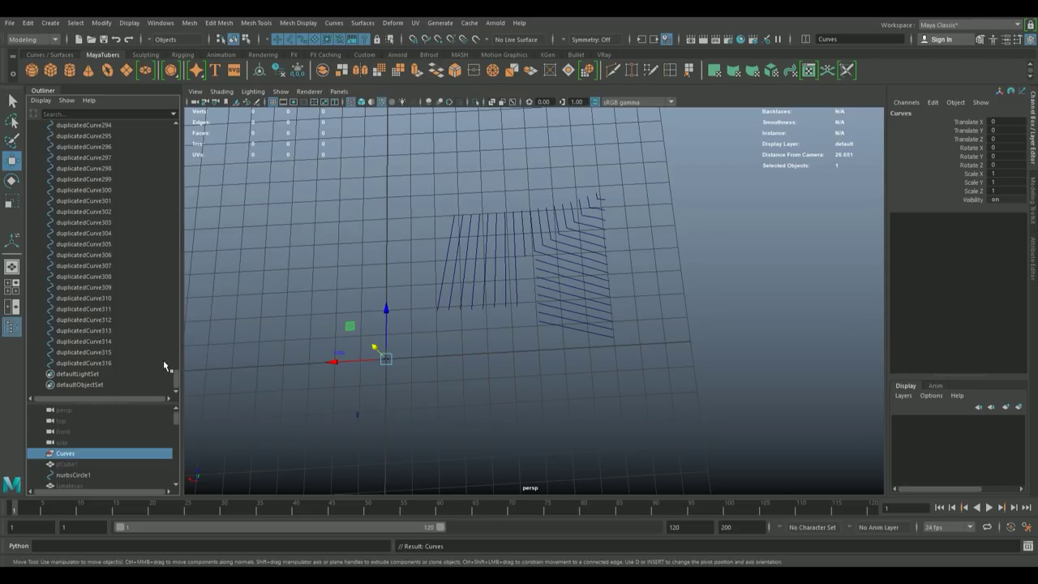
key(space)
key(space)
drag(395, 289, 420, 289)
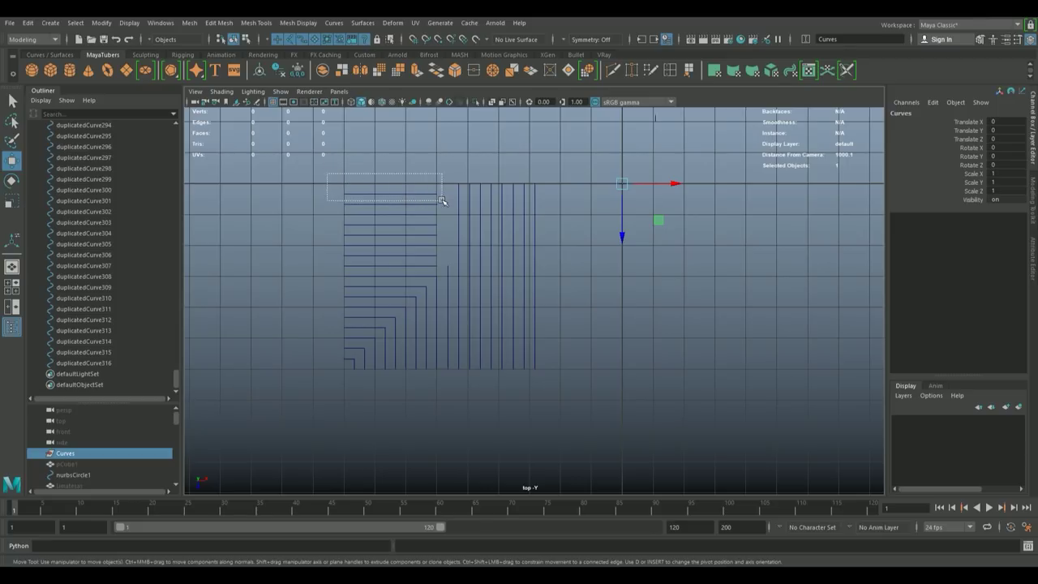
- Attach the topmost horizontal curve pair into one curve with Keep originals turned off
drag(442, 201, 441, 198)
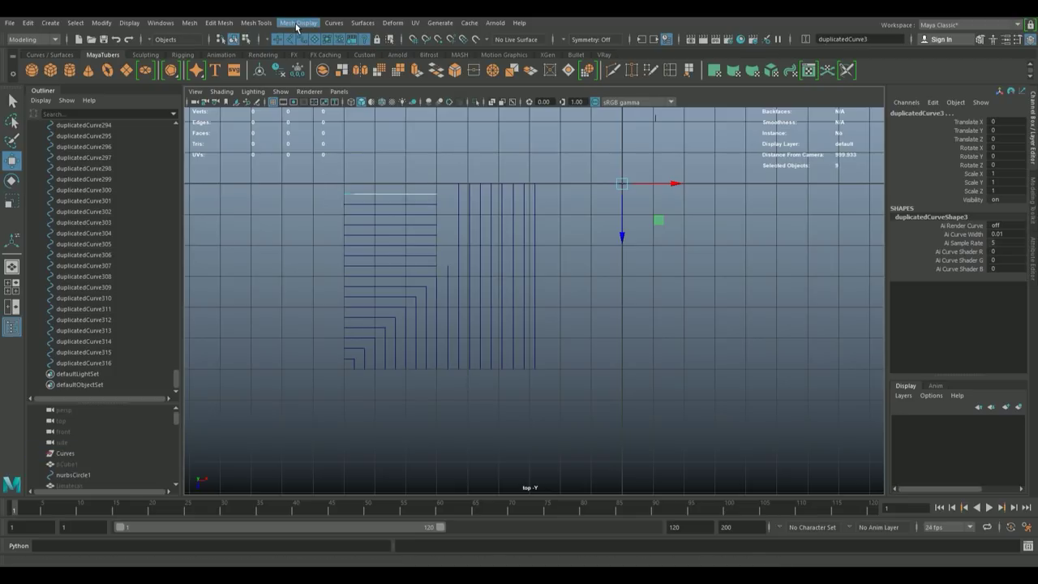
click(296, 27)
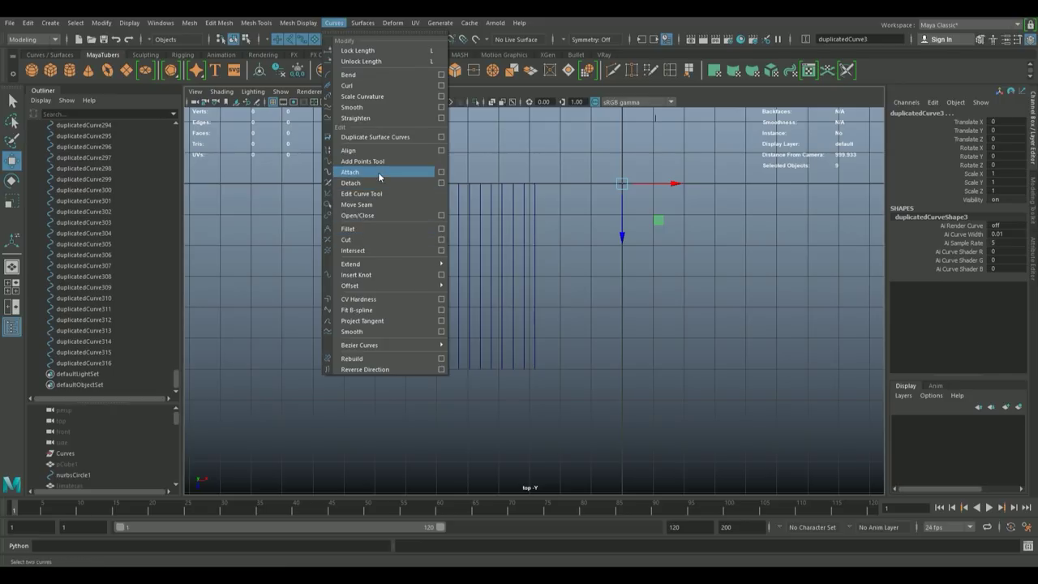
click(441, 172)
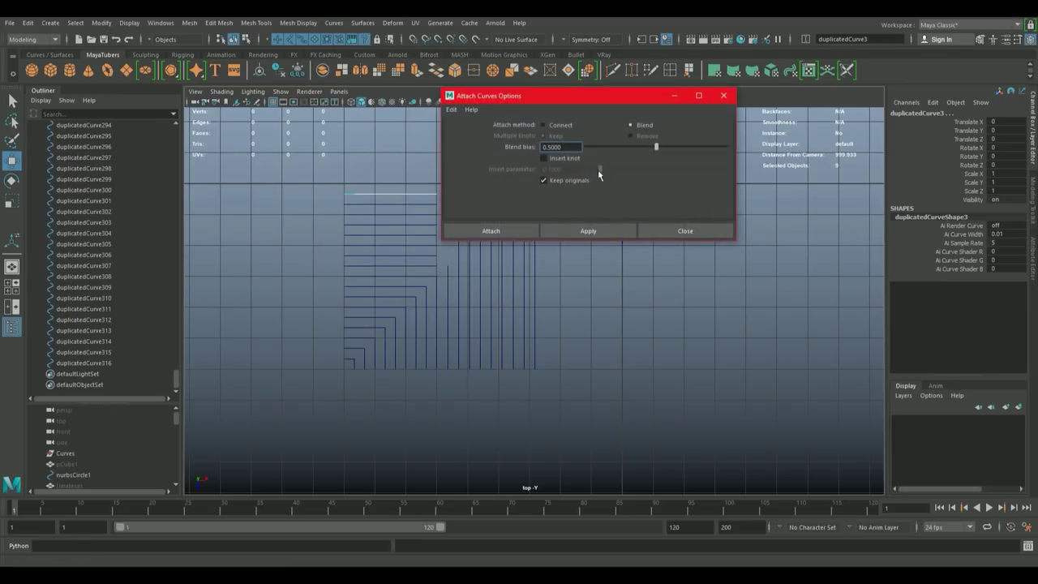
click(457, 110)
click(480, 133)
click(544, 180)
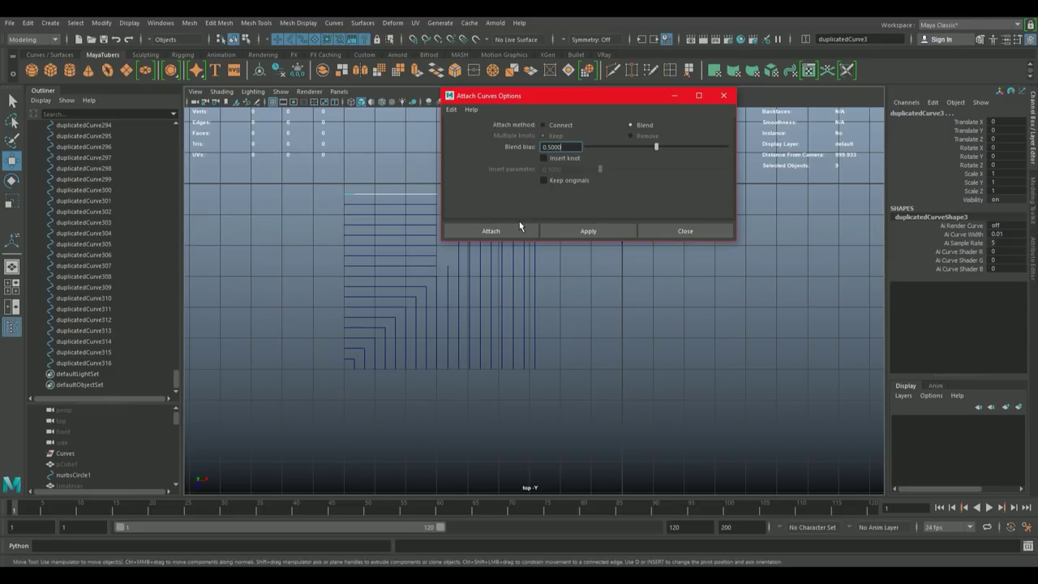
click(519, 231)
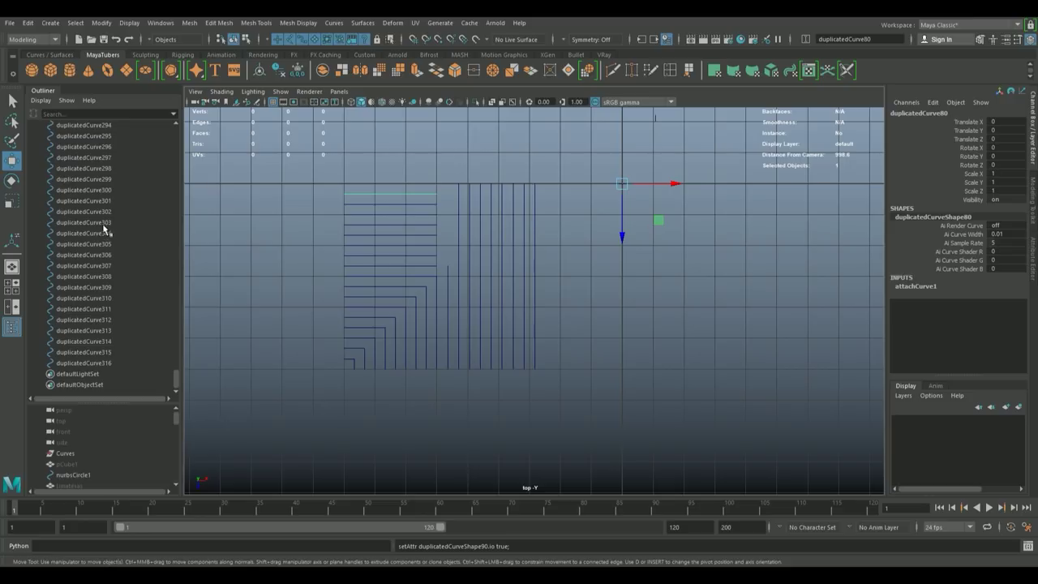
- Attach the next horizontal curve pair with G and move the result into the Curves group
key(f)
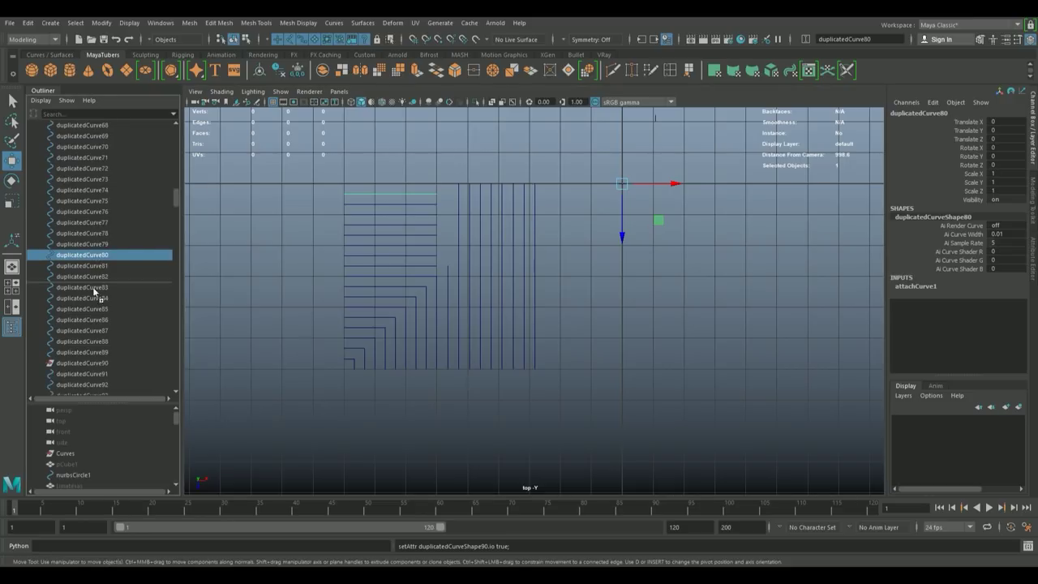
scroll(down, 3)
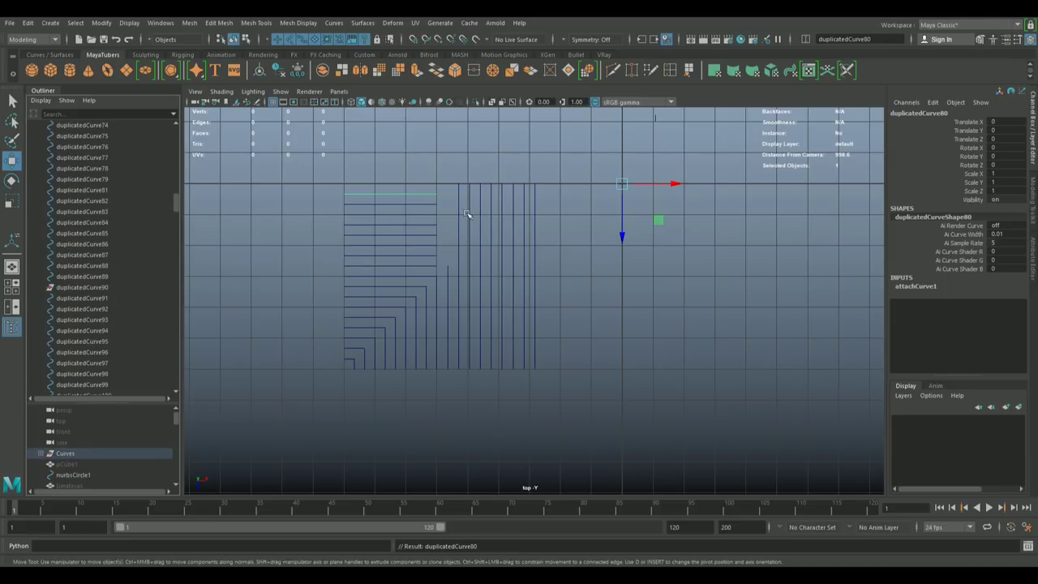
drag(442, 208, 318, 200)
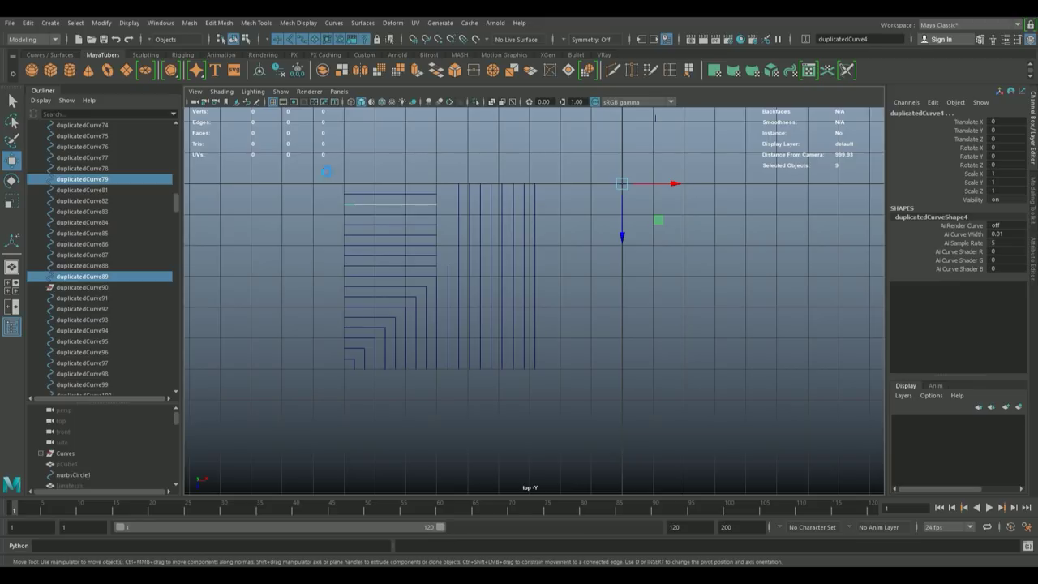
key(g)
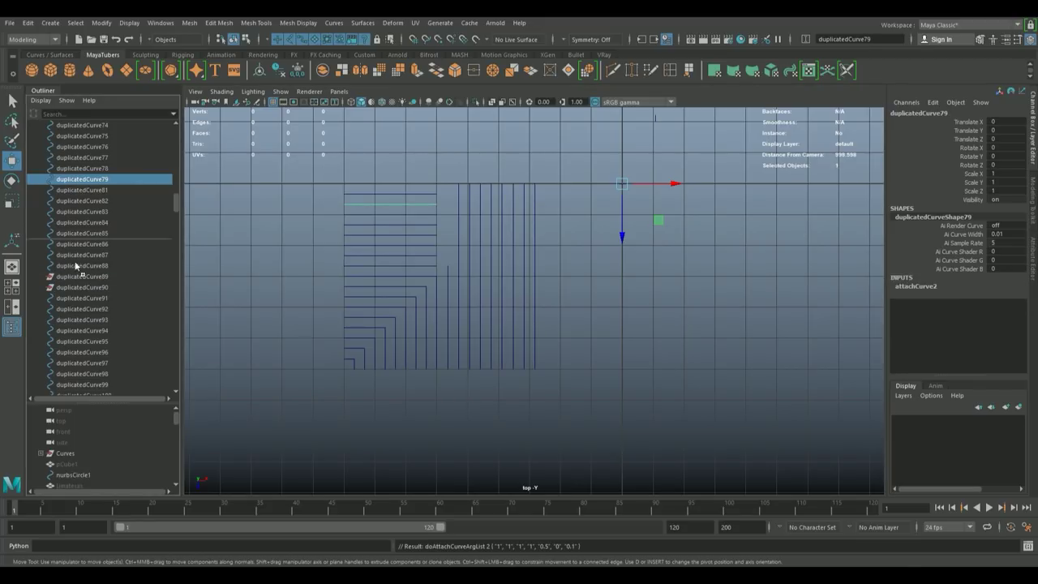
scroll(down, 3)
drag(75, 453, 75, 453)
- Attach two more split curve pairs and drag each joined curve into the Curves group
drag(439, 217, 329, 210)
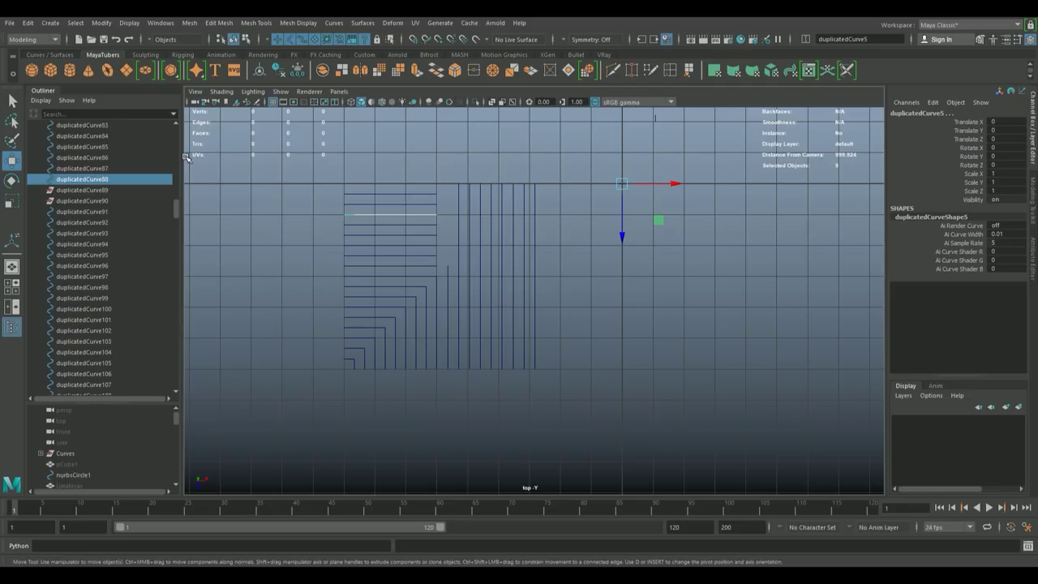
key(g)
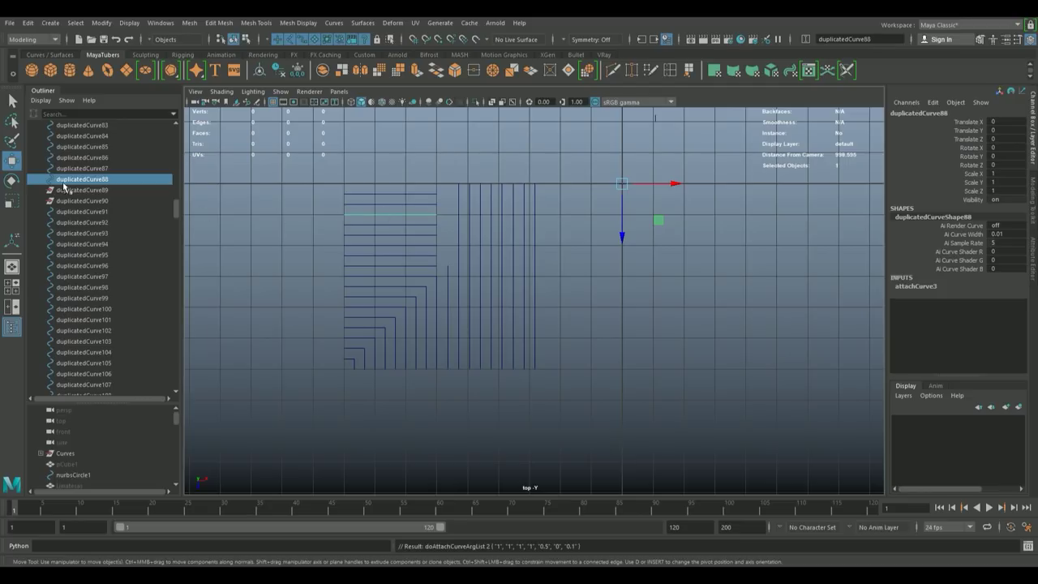
drag(77, 185, 75, 454)
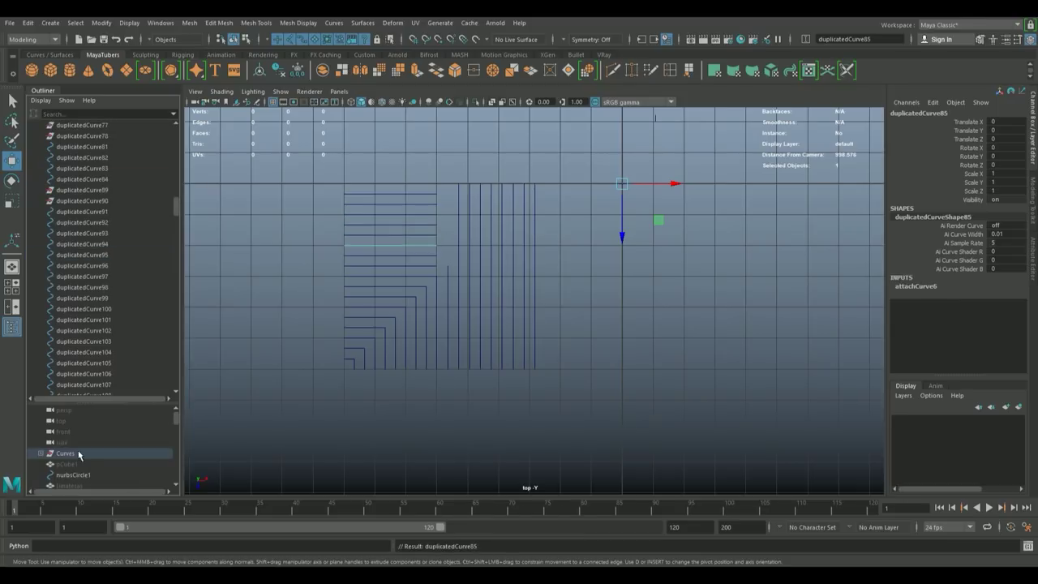
drag(454, 282, 308, 259)
key(g)
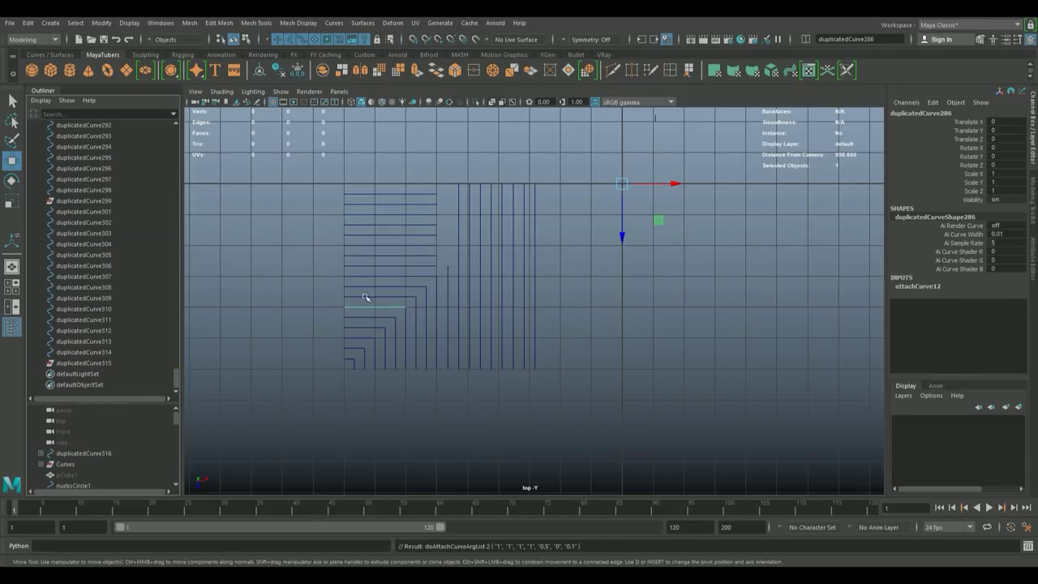
drag(366, 297, 89, 457)
- Attach the short and vertical curve pairs, file them under Curves, and select the group
drag(373, 349, 274, 427)
key(g)
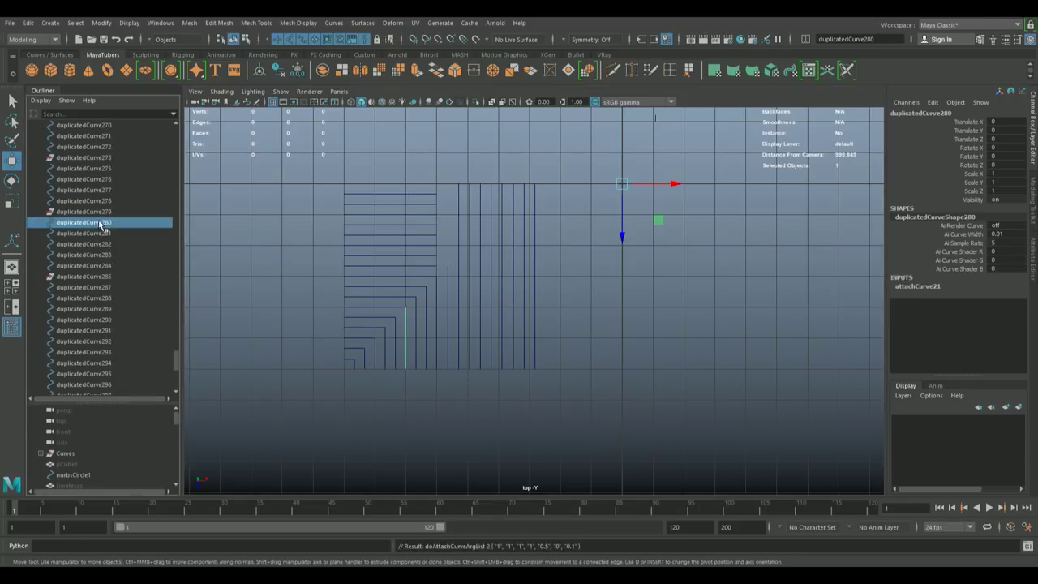
key(g)
drag(440, 318, 482, 317)
key(g)
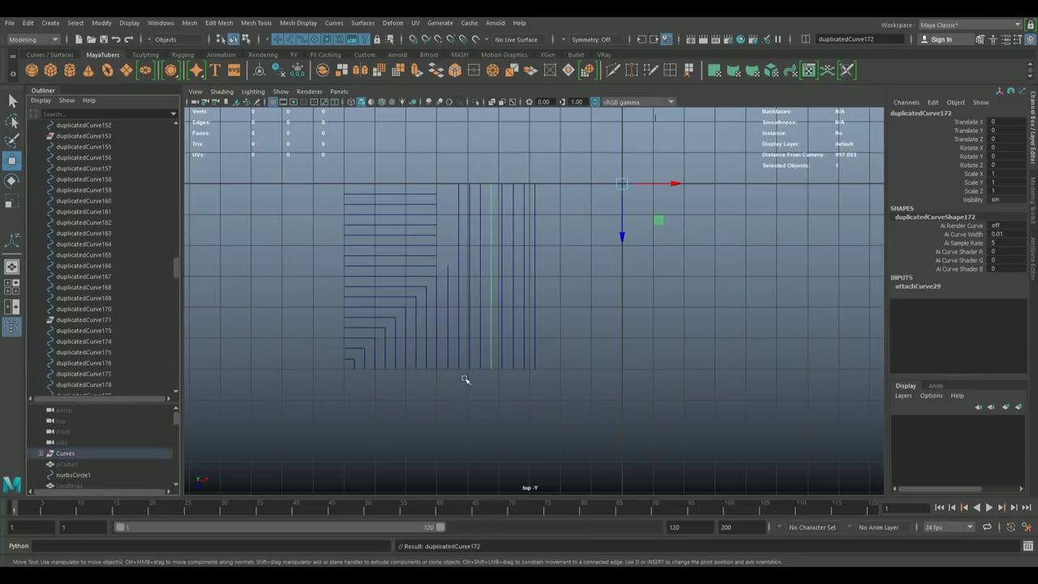
key(f)
drag(84, 254, 81, 455)
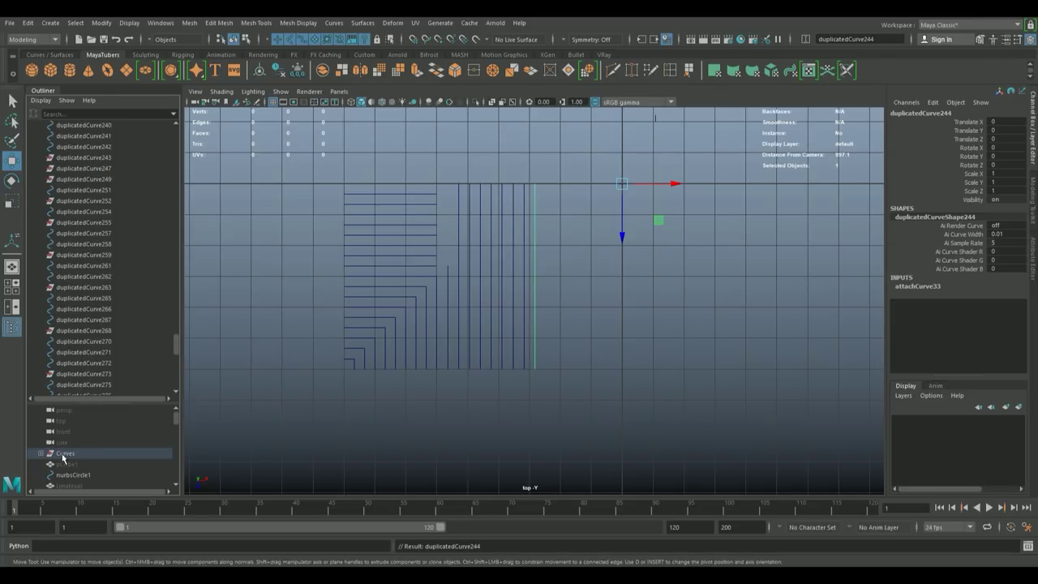
click(63, 456)
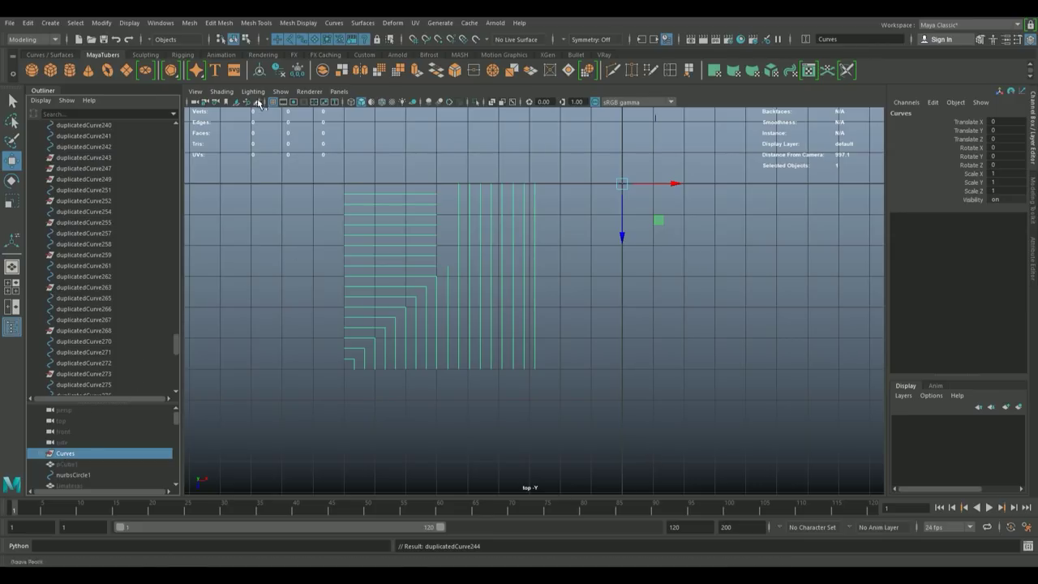
- Delete the loose duplicatedCurve rows left outside the Curves group in the Outliner
scroll(down, 3)
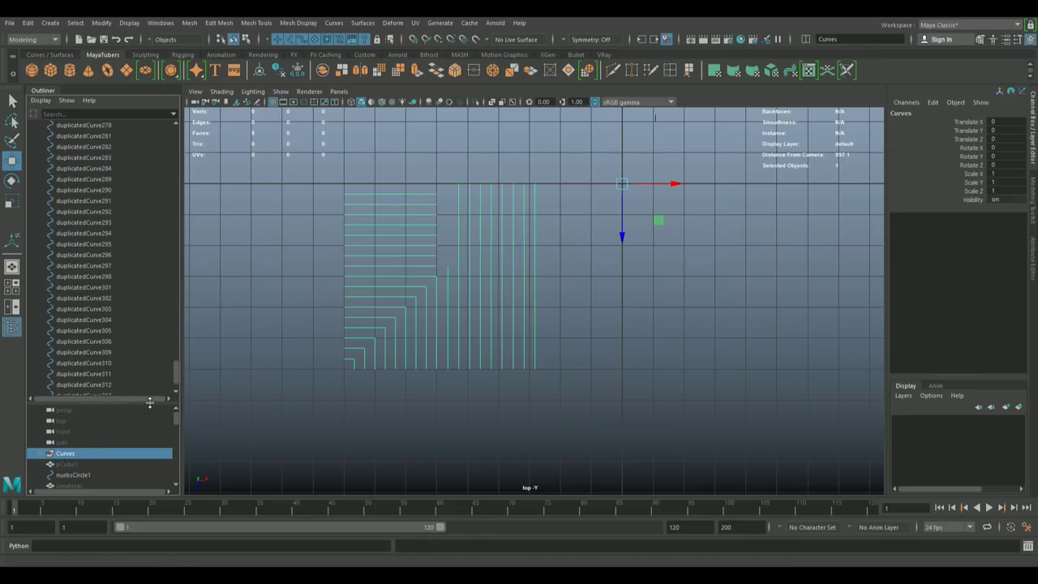
drag(149, 403, 120, 523)
click(112, 451)
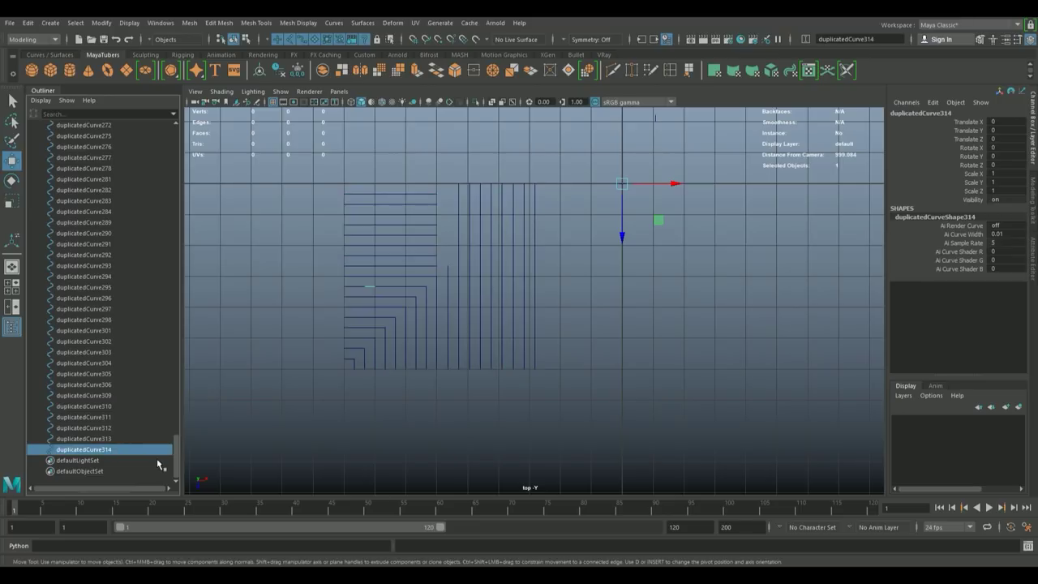
drag(176, 466, 185, 232)
drag(187, 187, 192, 164)
click(90, 196)
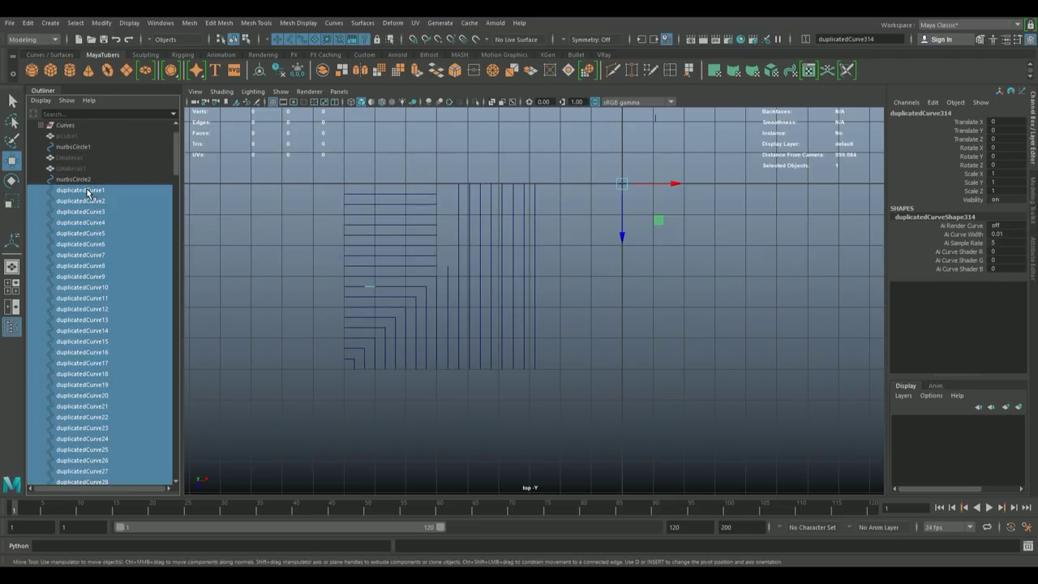
key(Delete)
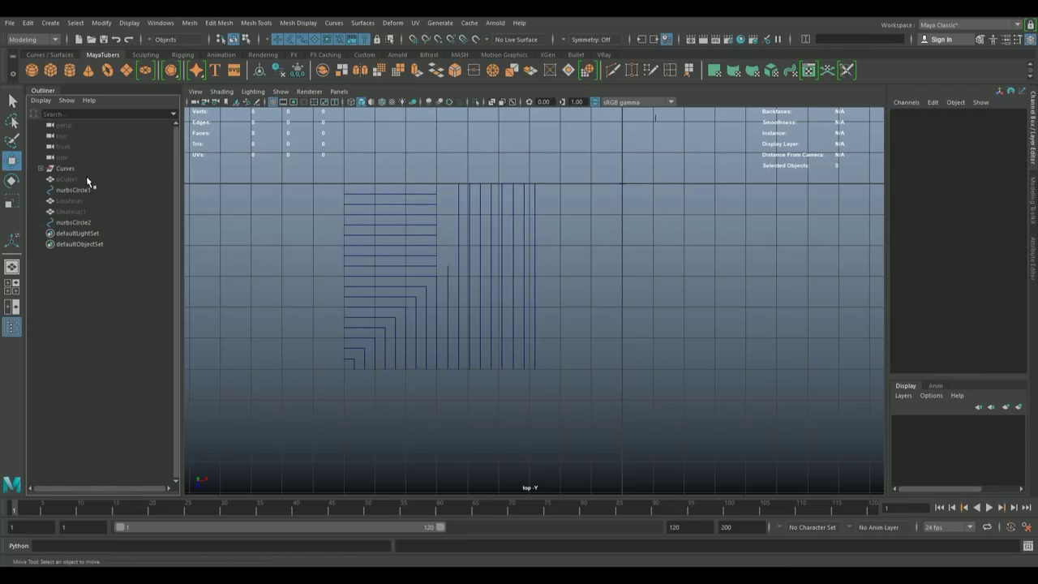
- View the Curves group in the perspective view and select the circle profile plus one roof curve
click(66, 167)
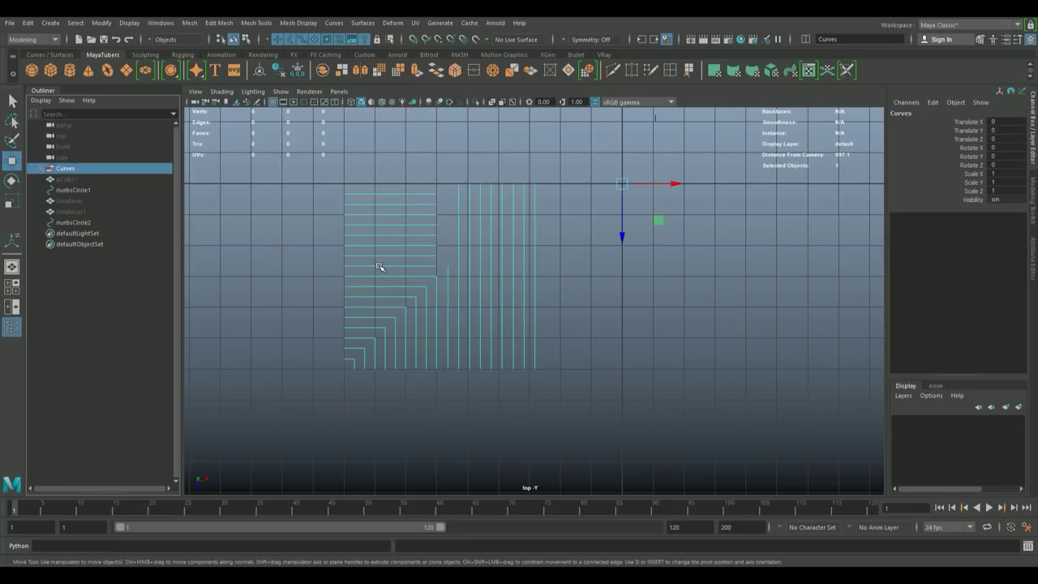
key(space)
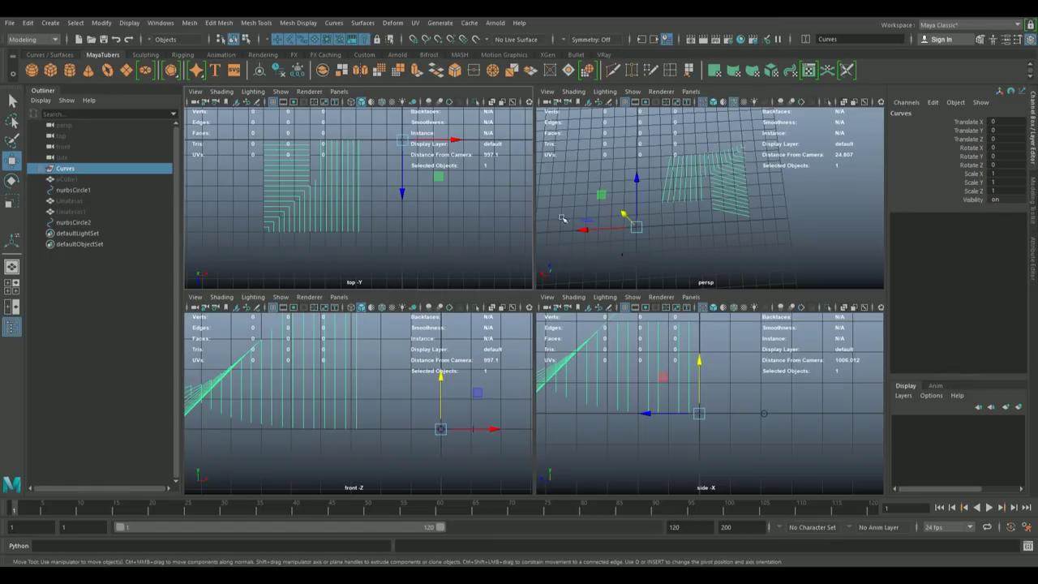
key(space)
drag(598, 225, 552, 315)
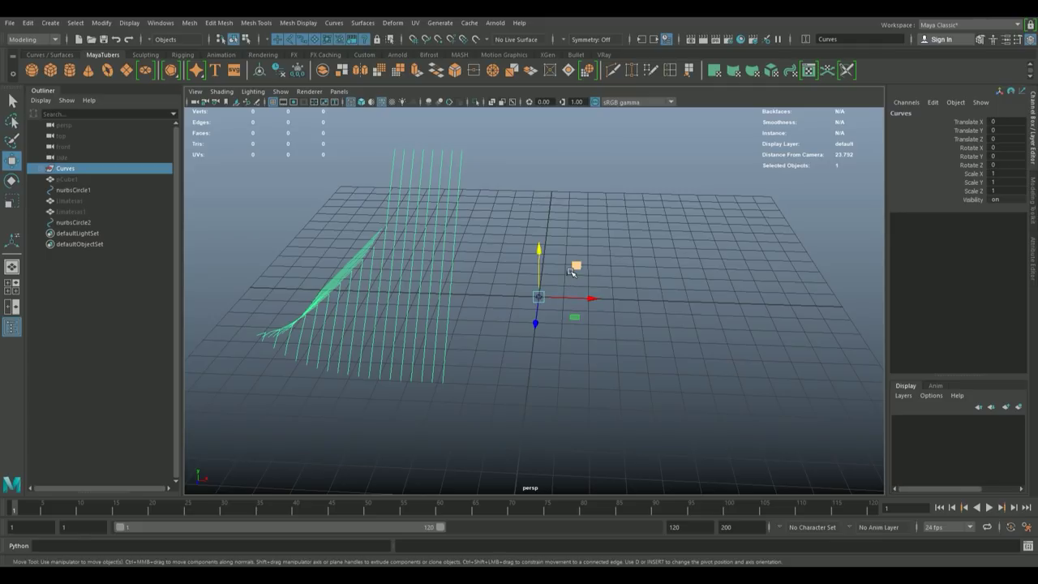
drag(519, 362, 513, 369)
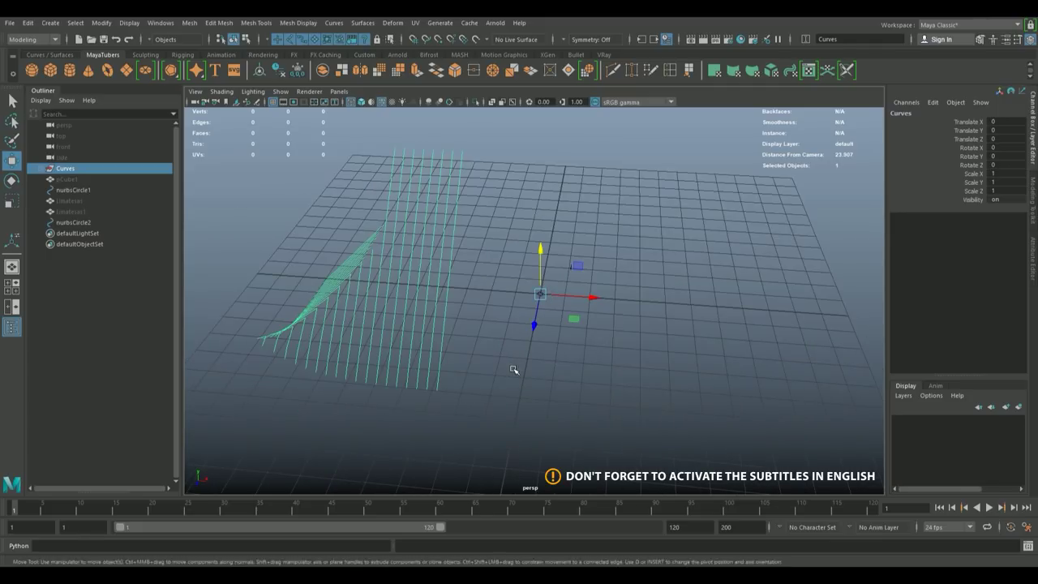
drag(513, 369, 491, 365)
drag(527, 318, 505, 276)
drag(502, 329, 492, 322)
key(g)
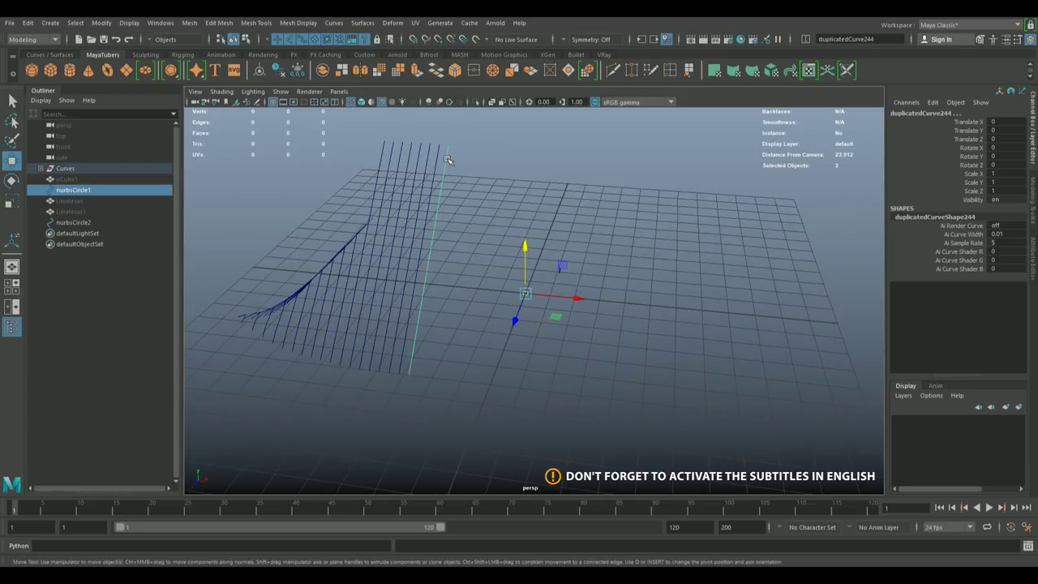
- Make a trial tube by extruding the circle along the curve, then inspect it from several angles
click(365, 22)
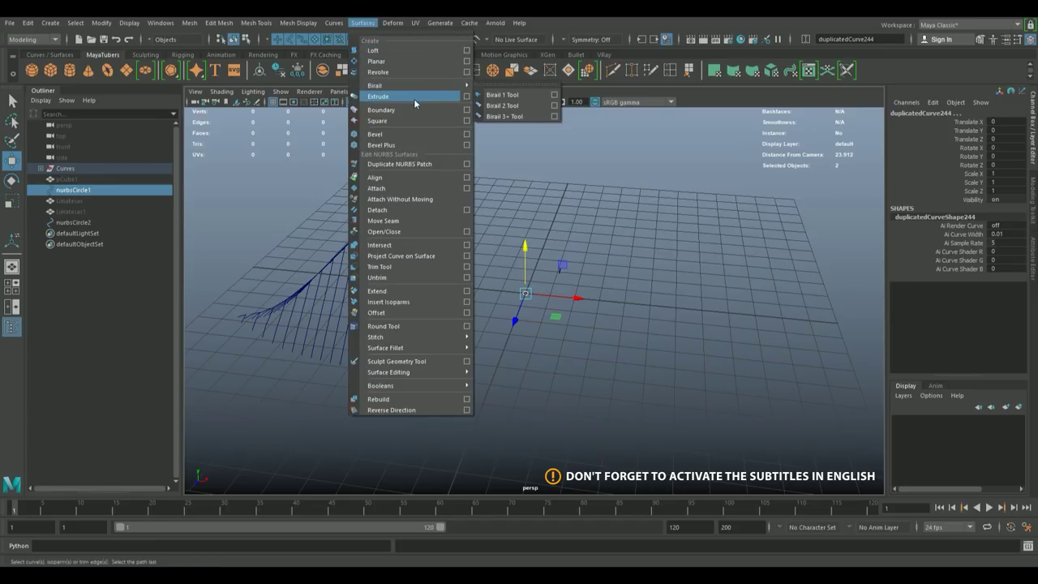
click(466, 97)
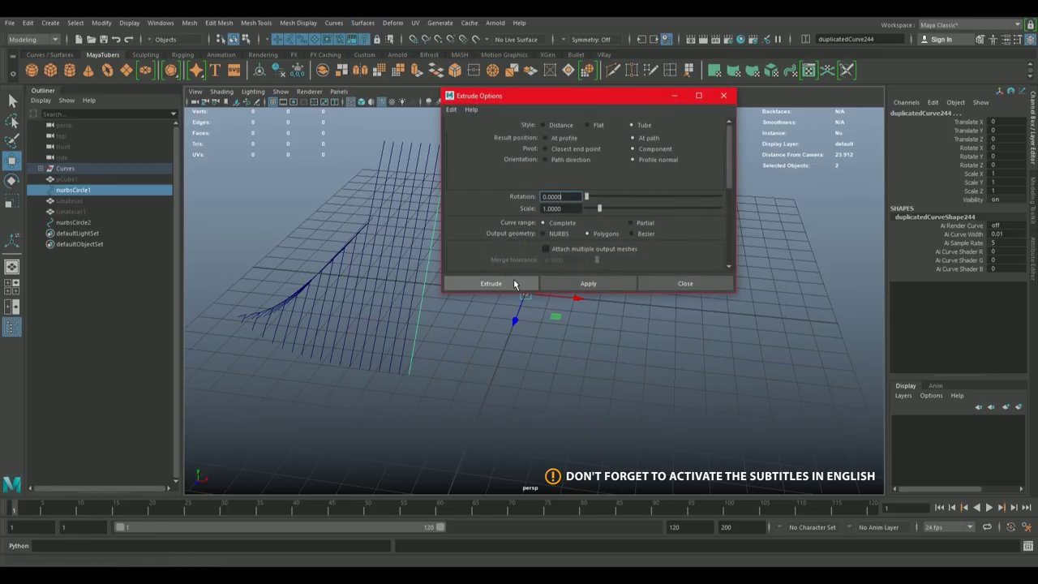
click(491, 283)
drag(514, 283, 576, 330)
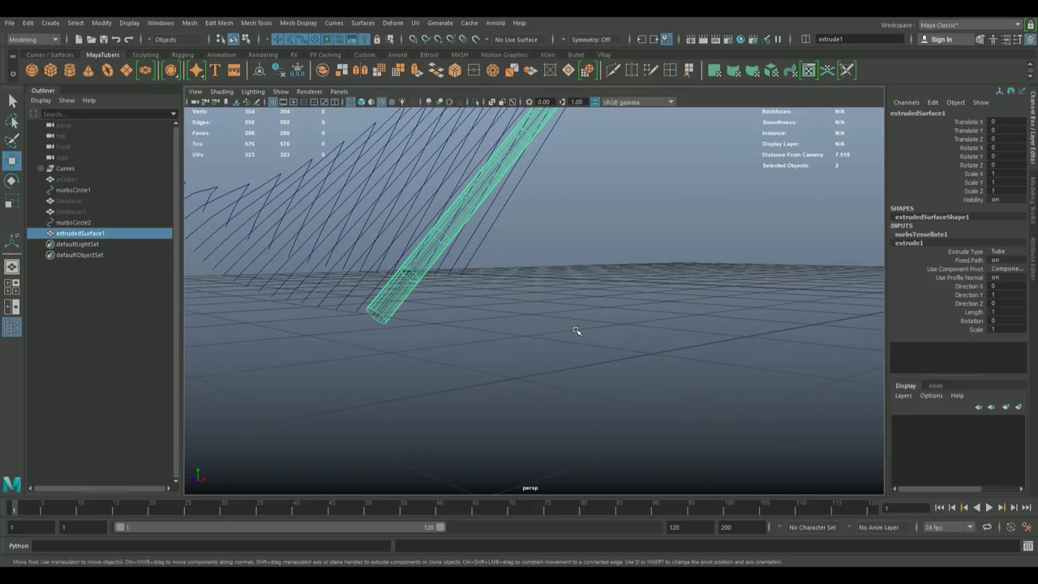
drag(454, 308, 395, 306)
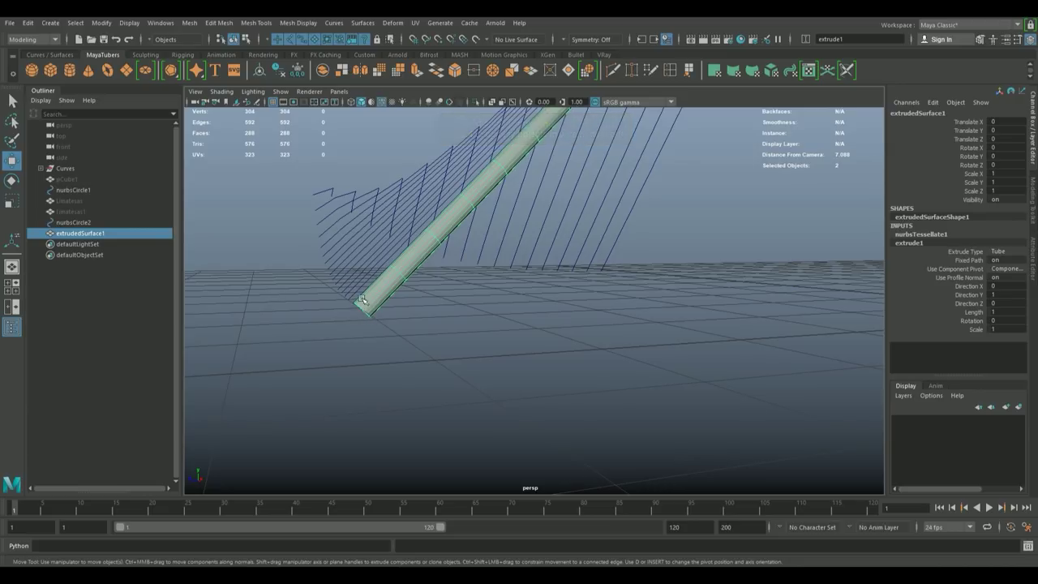
drag(369, 284, 491, 333)
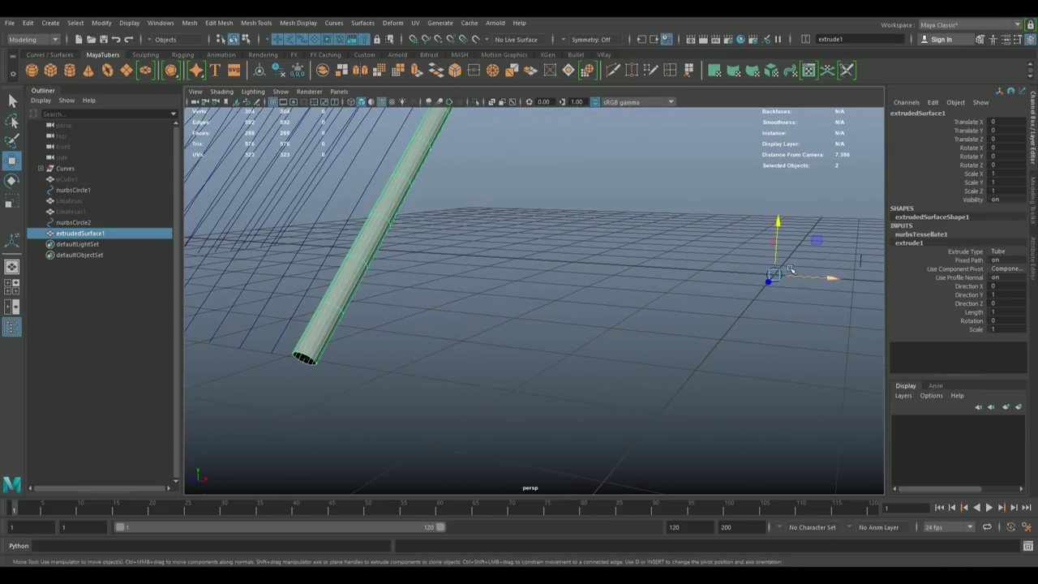
drag(785, 290, 726, 319)
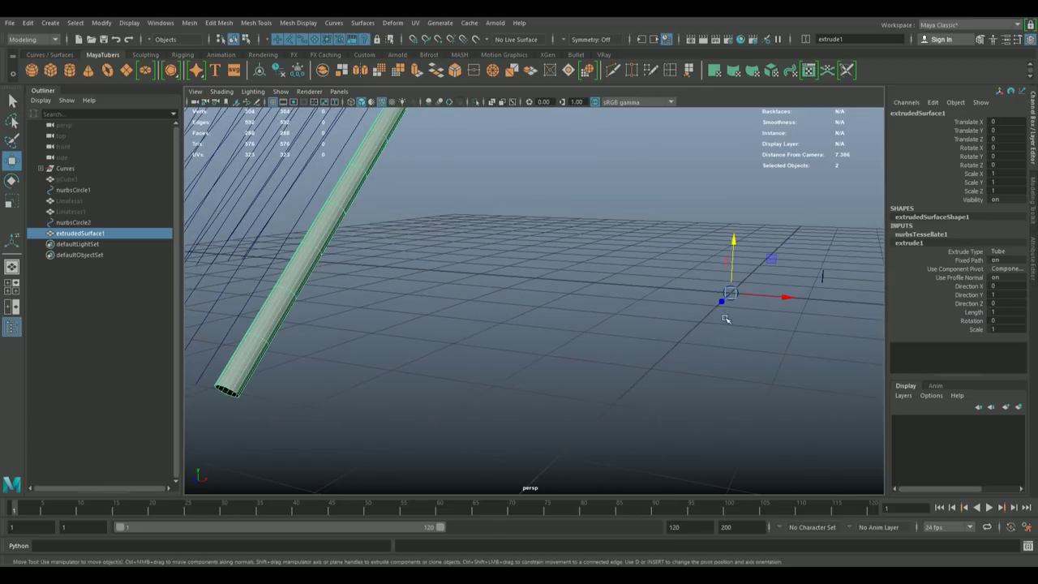
drag(777, 321, 621, 343)
drag(621, 343, 625, 300)
- Undo the trial tube and re-extrude the circle as a polygon tube with Path direction orientation
key(ctrl+z)
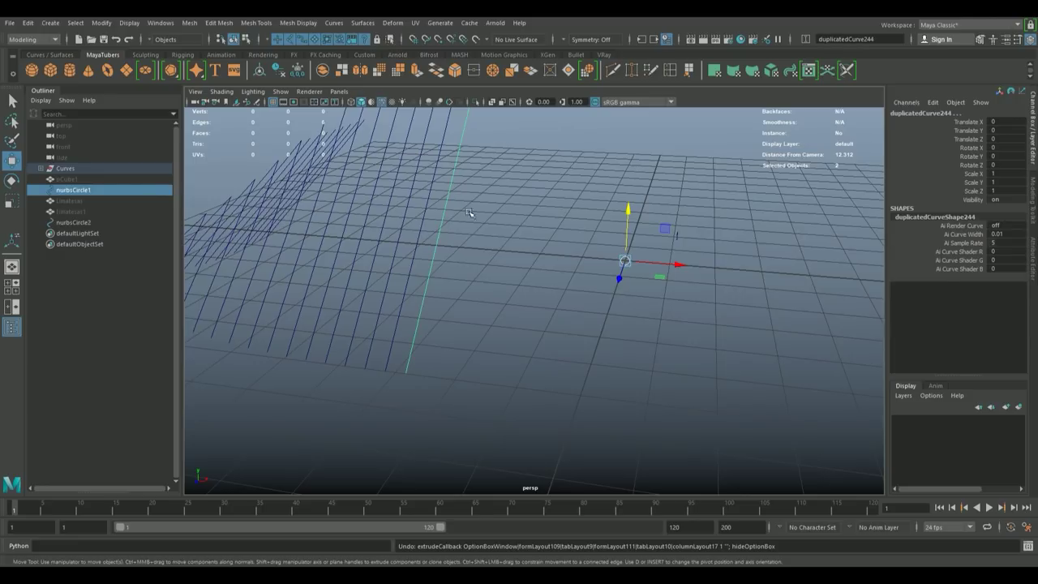
drag(495, 206, 454, 122)
click(362, 23)
mouse_move(378, 72)
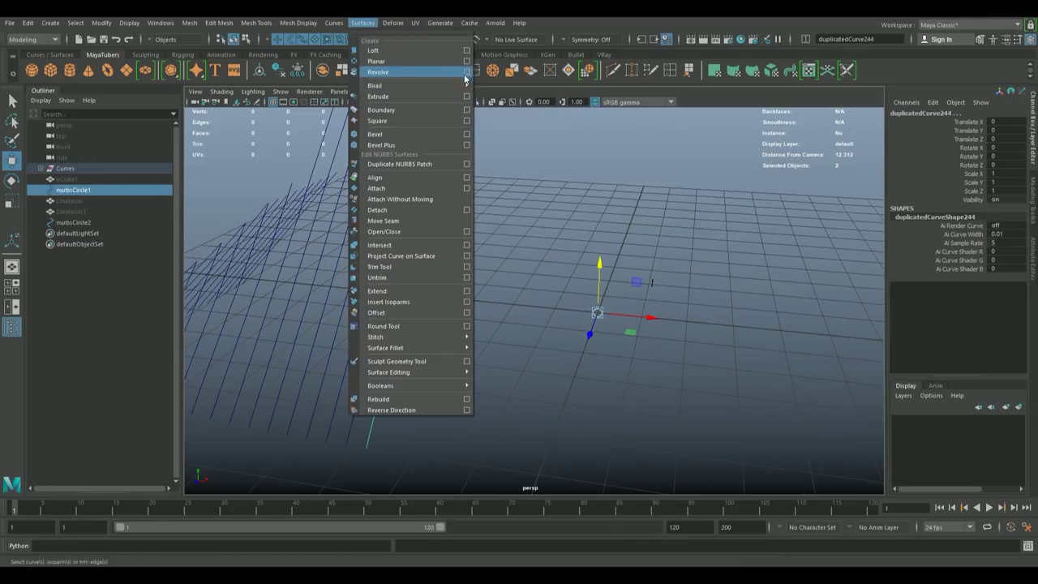
click(466, 96)
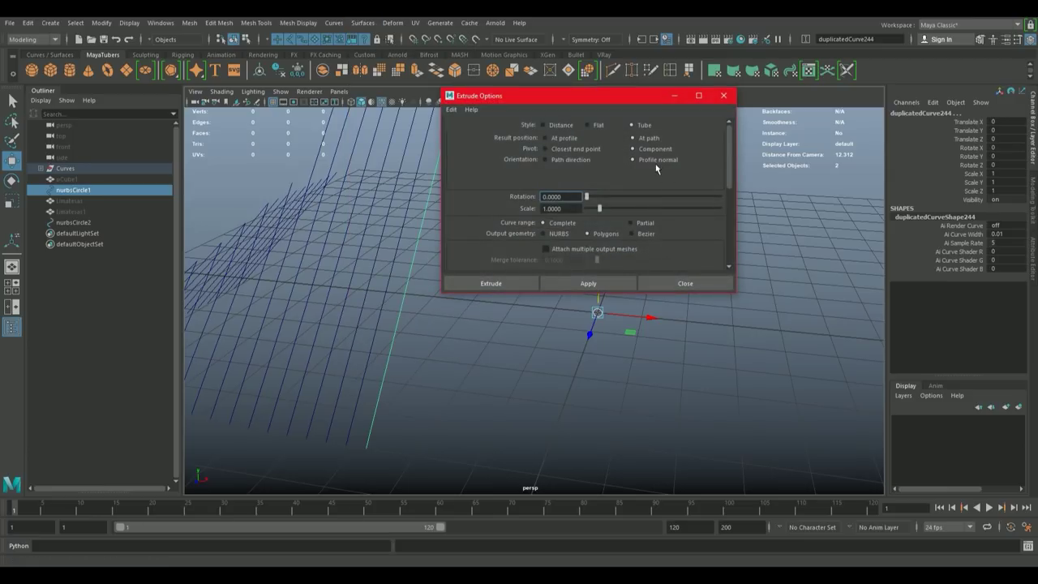
click(570, 160)
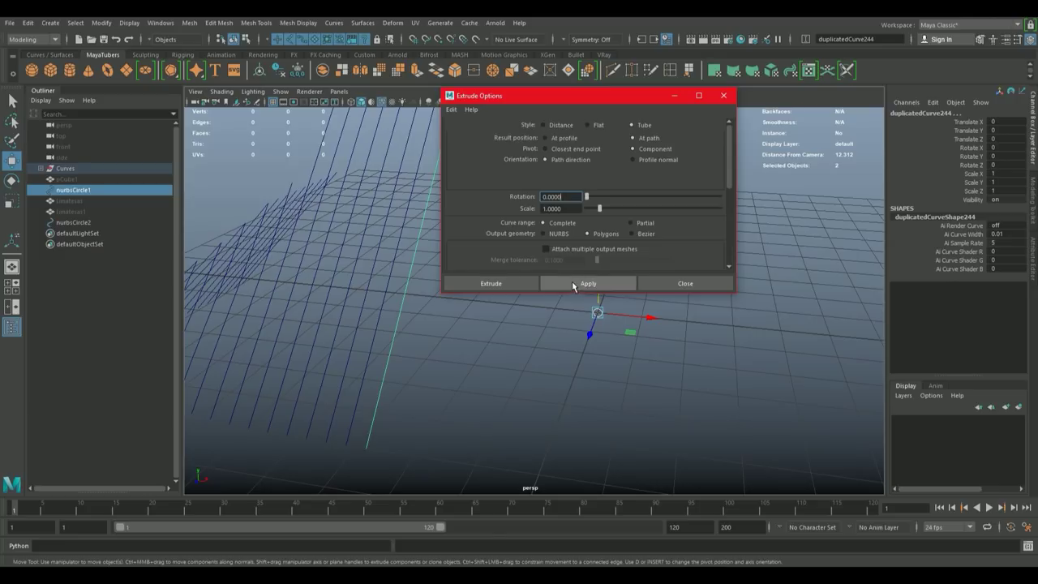
click(572, 281)
drag(460, 378, 308, 302)
drag(451, 333, 475, 324)
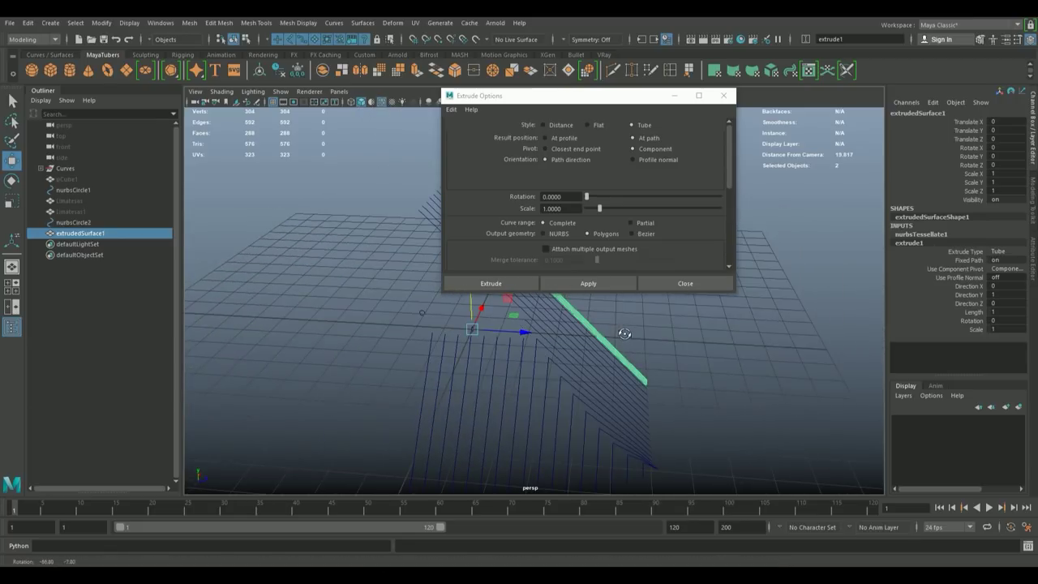
- Extrude a second tube from the profile circle along the next path curve
click(459, 328)
click(471, 331)
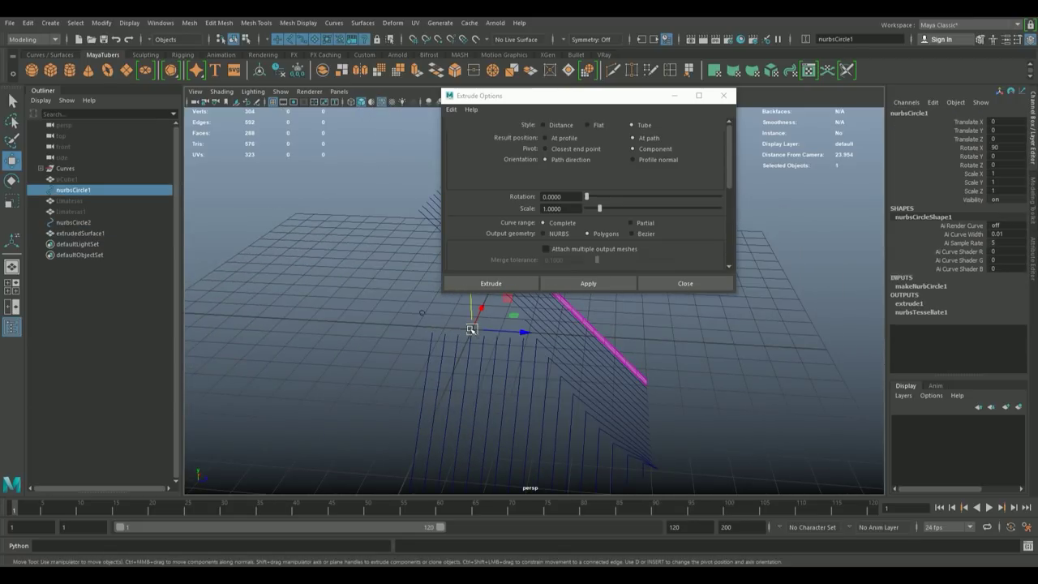
click(429, 348)
click(573, 287)
drag(573, 287, 517, 323)
drag(518, 323, 507, 373)
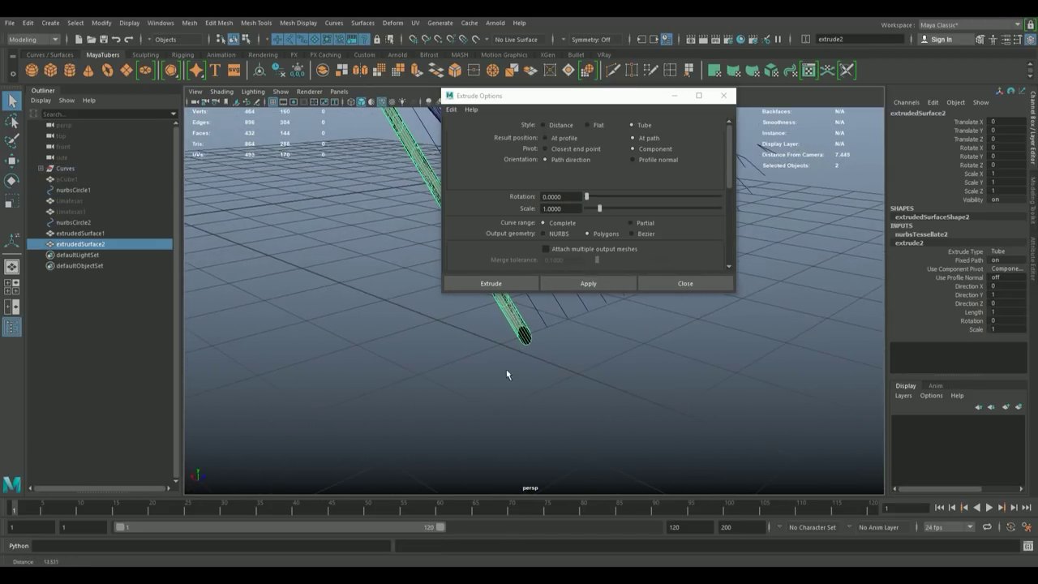
drag(557, 338, 386, 287)
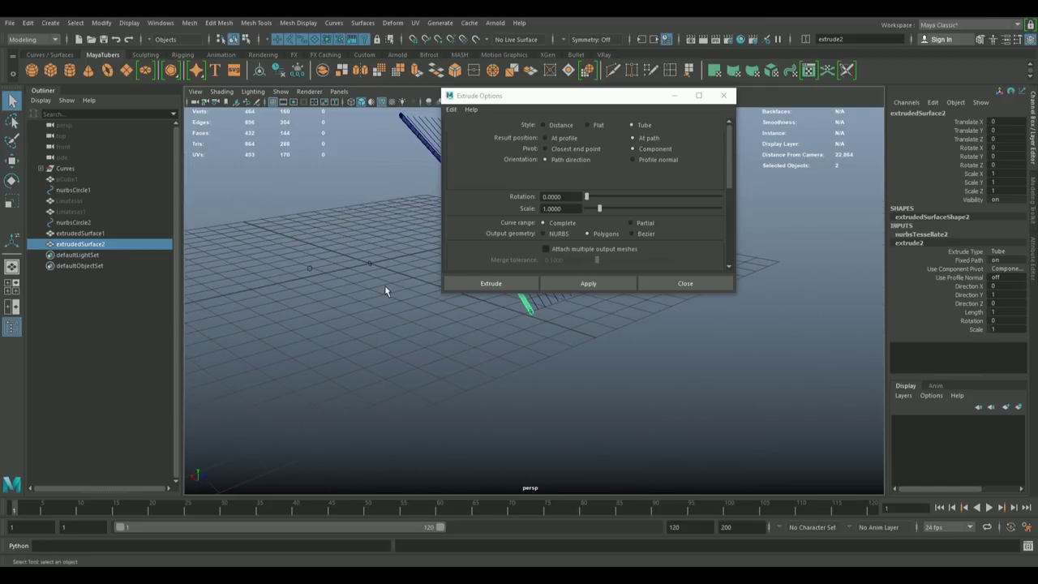
- Rotate the profile circle to about -88 degrees and add the magenta path curve
drag(341, 242, 342, 242)
key(e)
drag(383, 276, 318, 276)
drag(476, 339, 412, 364)
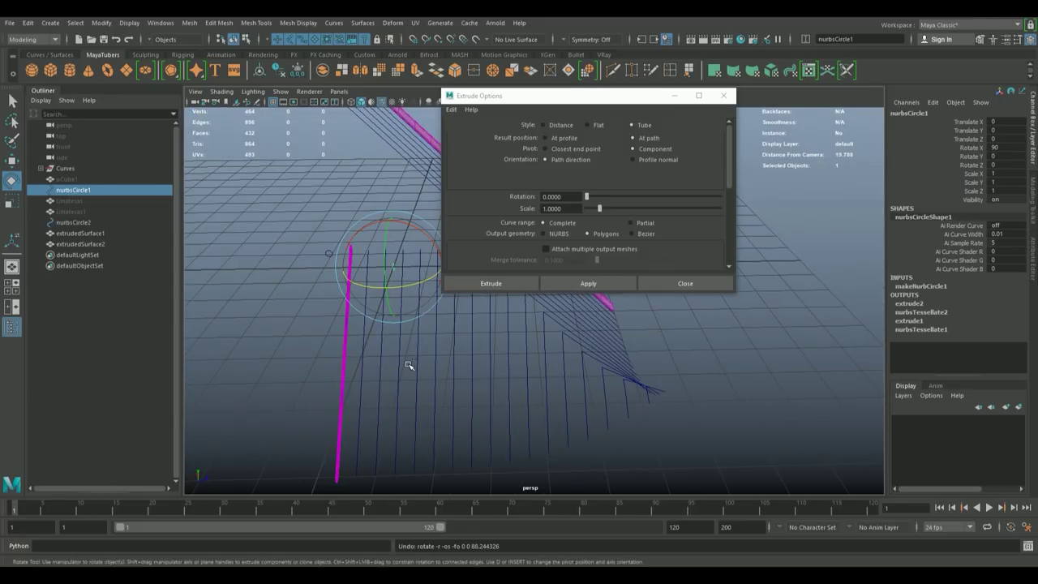
click(410, 365)
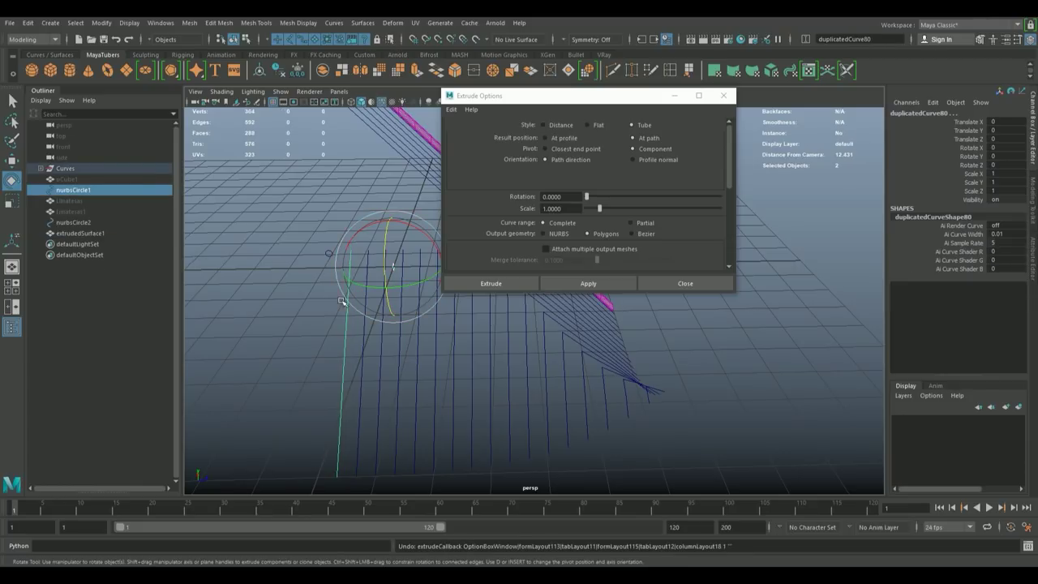
drag(300, 283, 430, 383)
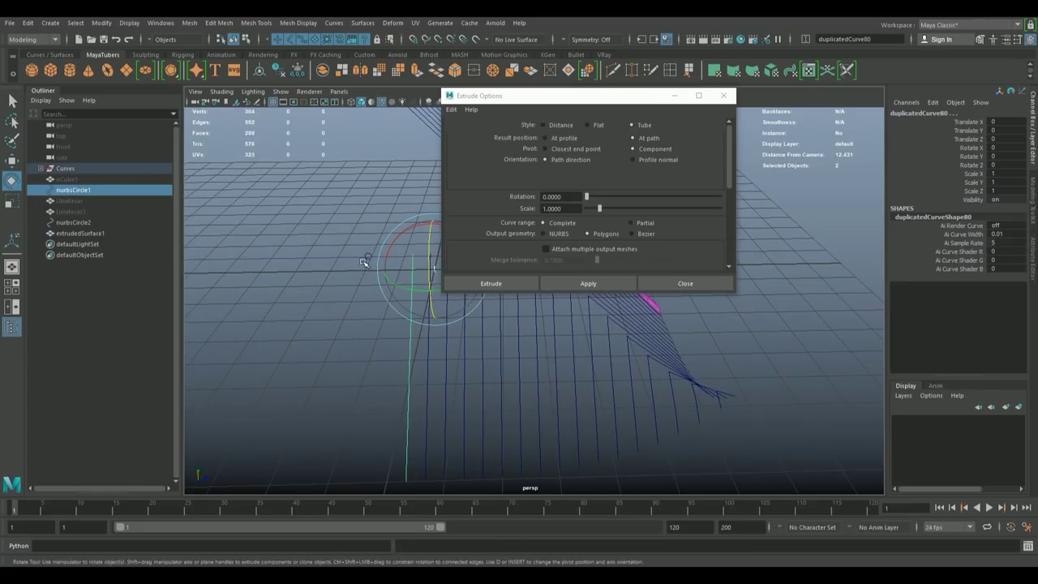
- Extrude the second circle along the upright path curve, then repeat with Shift+D across further curves
drag(365, 254, 382, 274)
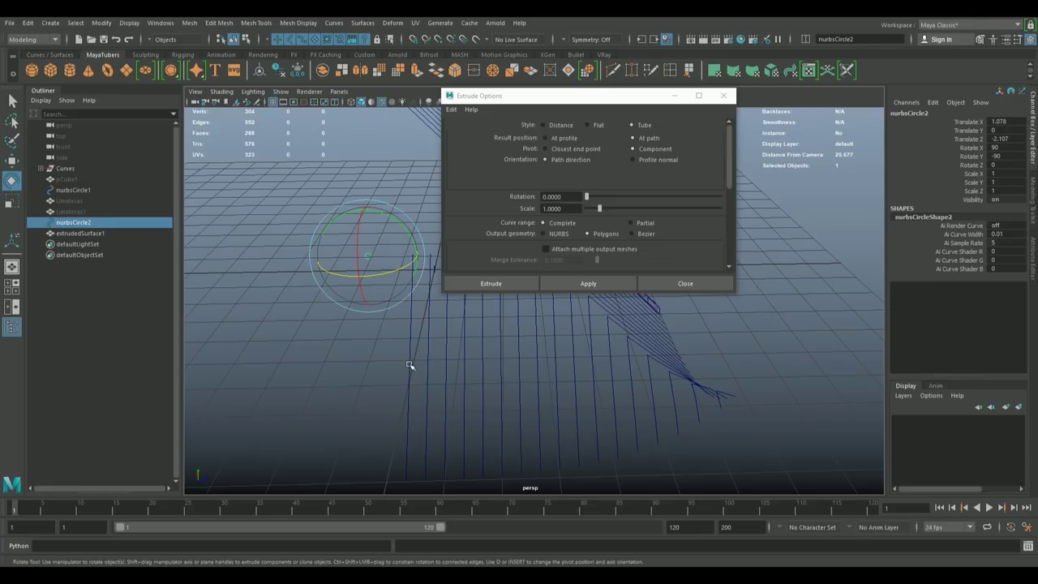
click(410, 365)
click(528, 284)
drag(515, 378, 505, 280)
drag(505, 280, 475, 288)
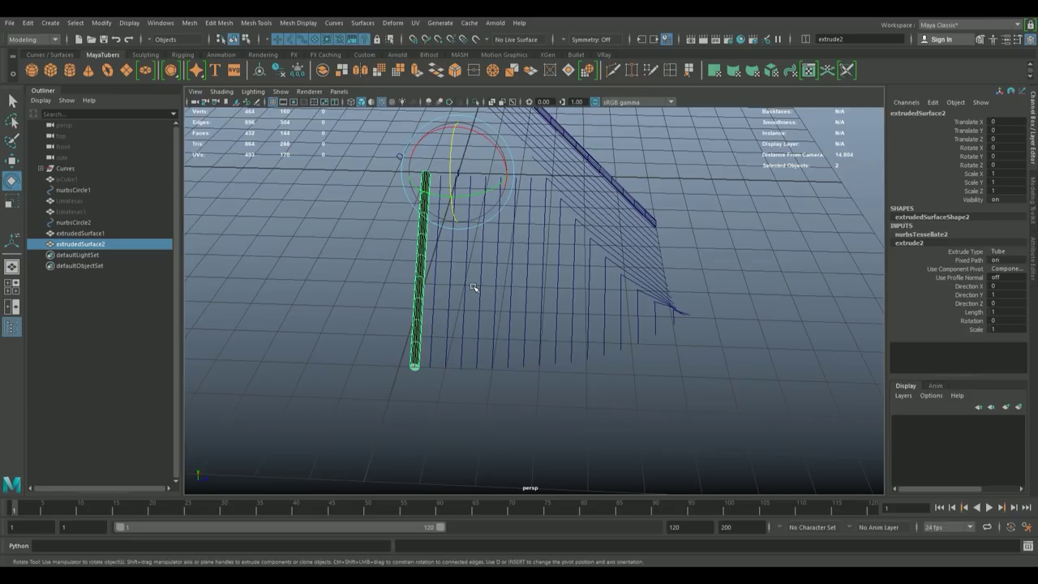
click(475, 288)
key(shift+d)
key(shift+d)
key(shift+d)
key(shift+d)
key(shift+d)
key(shift+d)
key(shift+d)
key(shift+d)
key(shift+d)
key(shift+d)
key(shift+d)
key(shift+d)
key(shift+d)
key(shift+d)
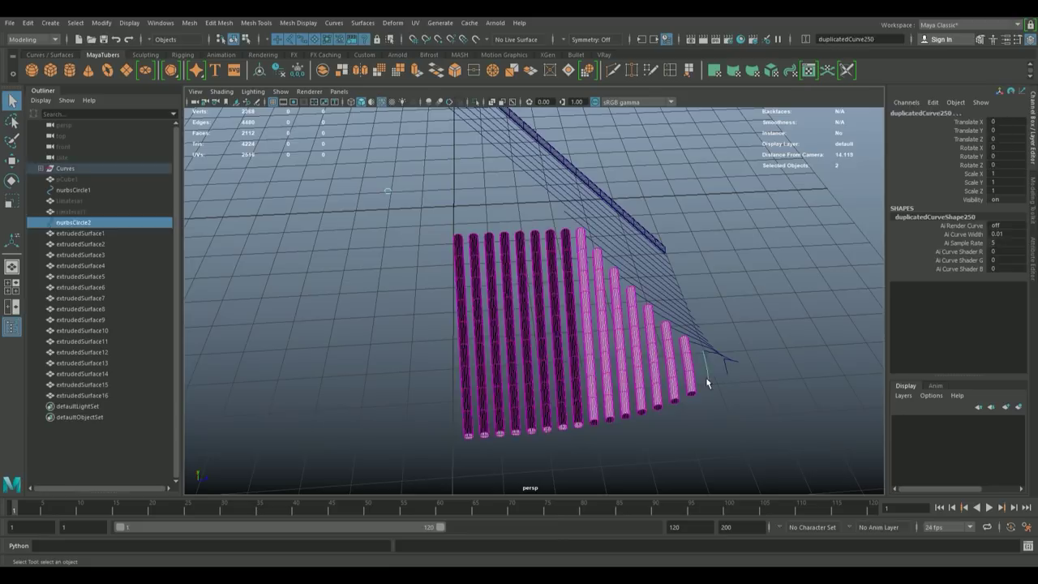
key(shift+d)
- Repeat the extrusion along the remaining roof curves and check the tube rows from the side
drag(707, 383, 441, 333)
key(shift+d)
key(shift+d)
key(shift+d)
key(shift+d)
key(shift+d)
key(shift+d)
key(shift+d)
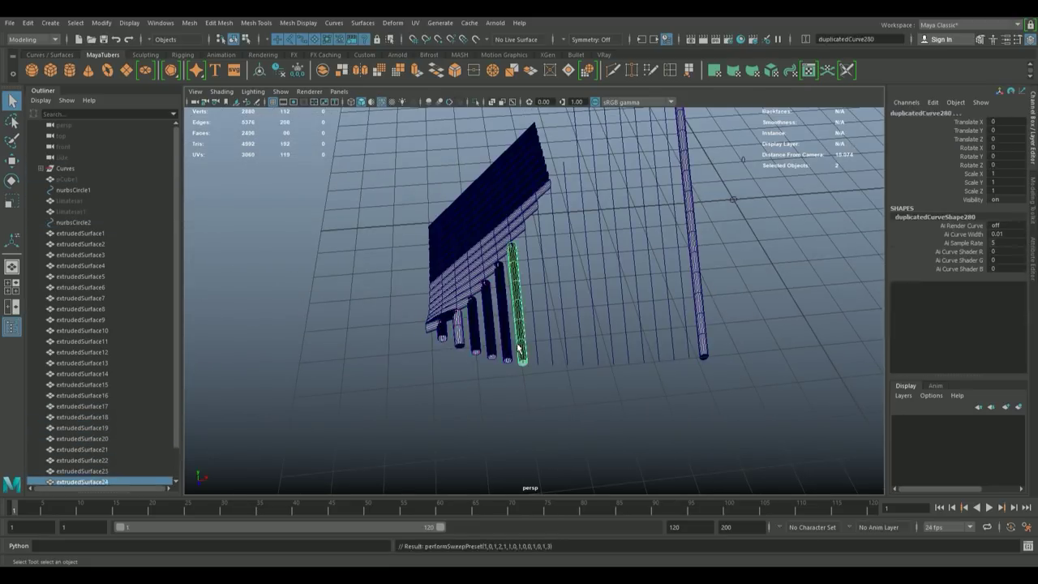
key(shift+d)
key(shift+d)
key(shift+d)
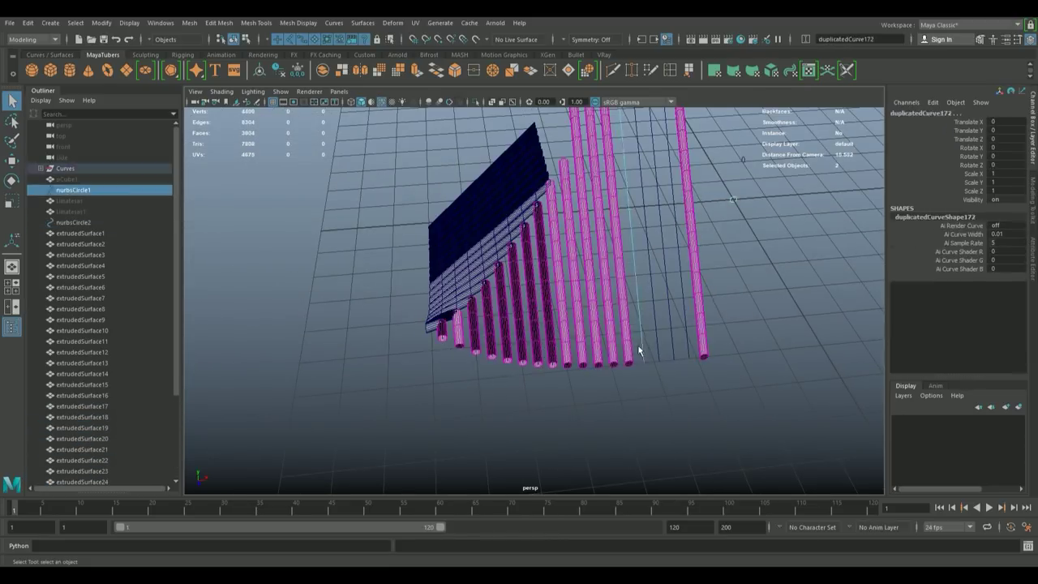
click(777, 360)
drag(776, 360, 487, 259)
click(473, 254)
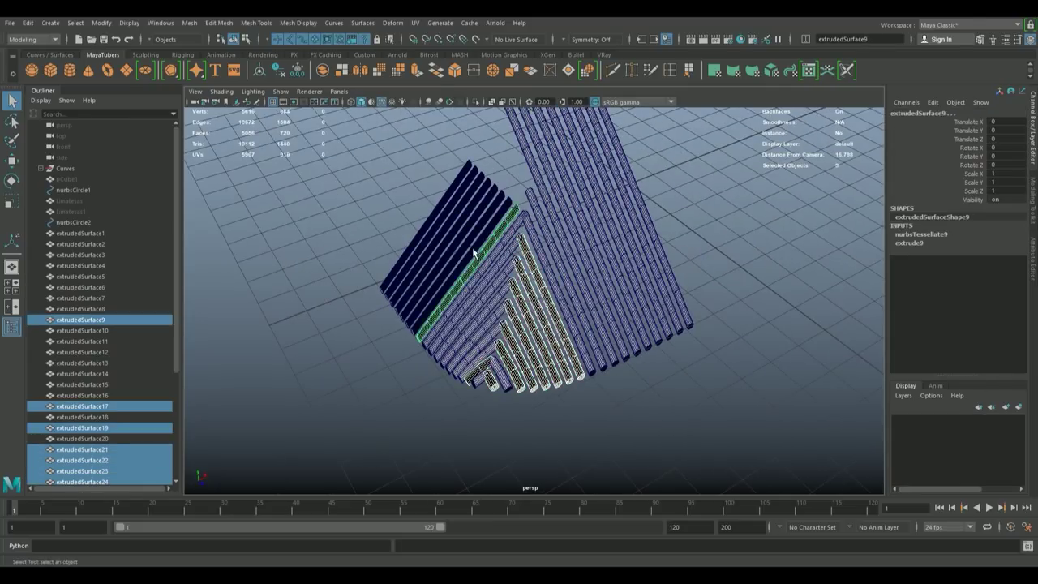
click(654, 435)
drag(654, 435, 666, 441)
key(t)
- Unhide pCube1 and duplicate its selected edges out as a curve
click(66, 178)
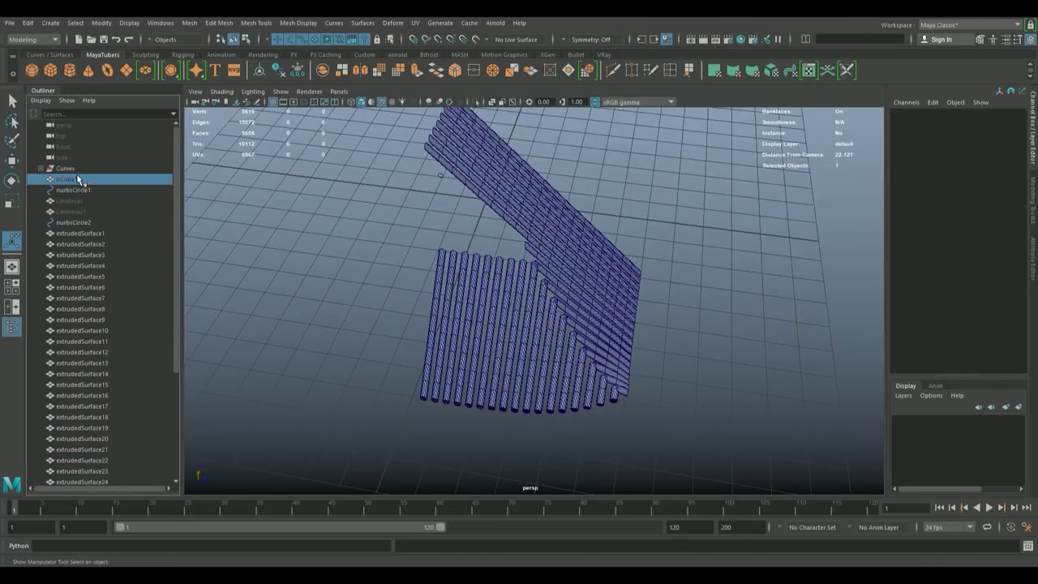
key(ctrl+h)
scroll(up, 3)
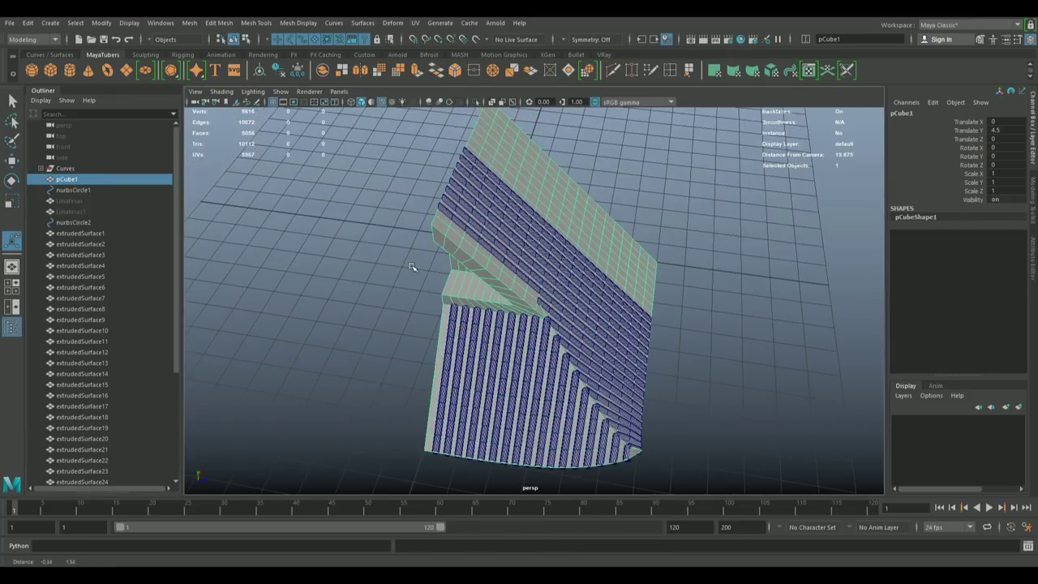
scroll(up, 3)
right_click(399, 200)
click(405, 171)
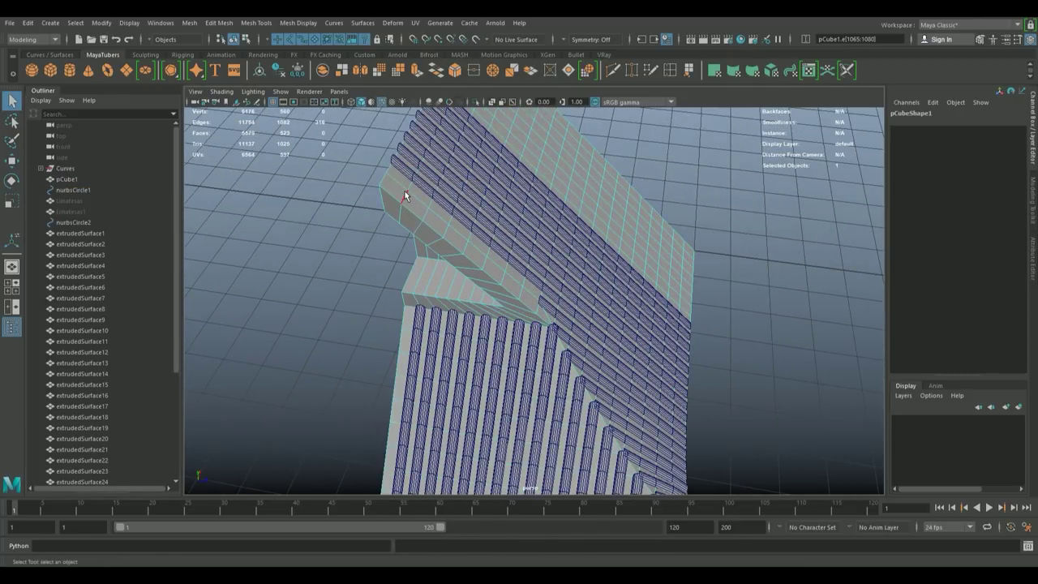
click(298, 24)
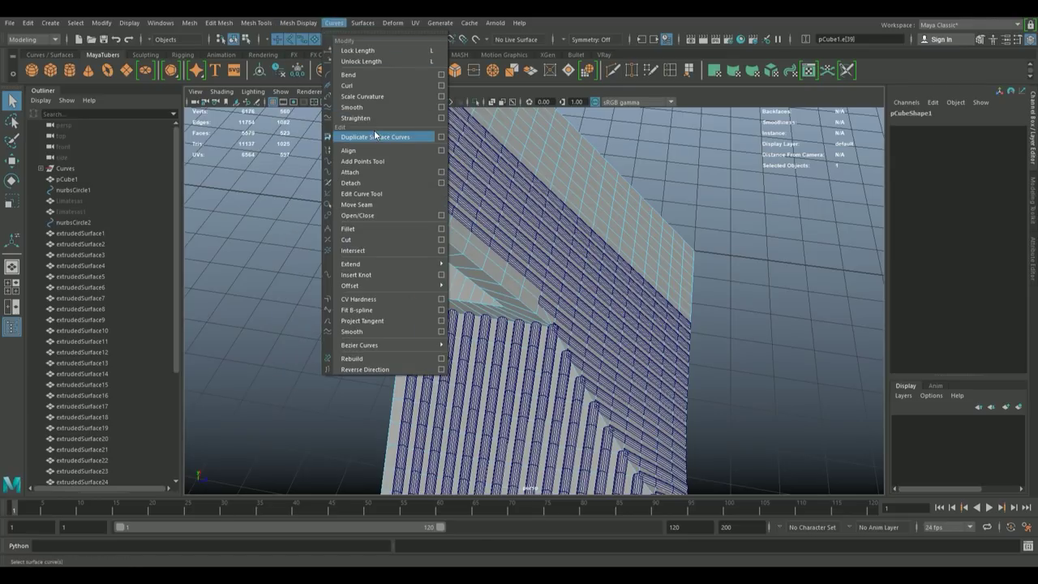
click(374, 137)
- Hide pCube1 and extrude the second profile circle along the new edge curve
drag(506, 270, 430, 254)
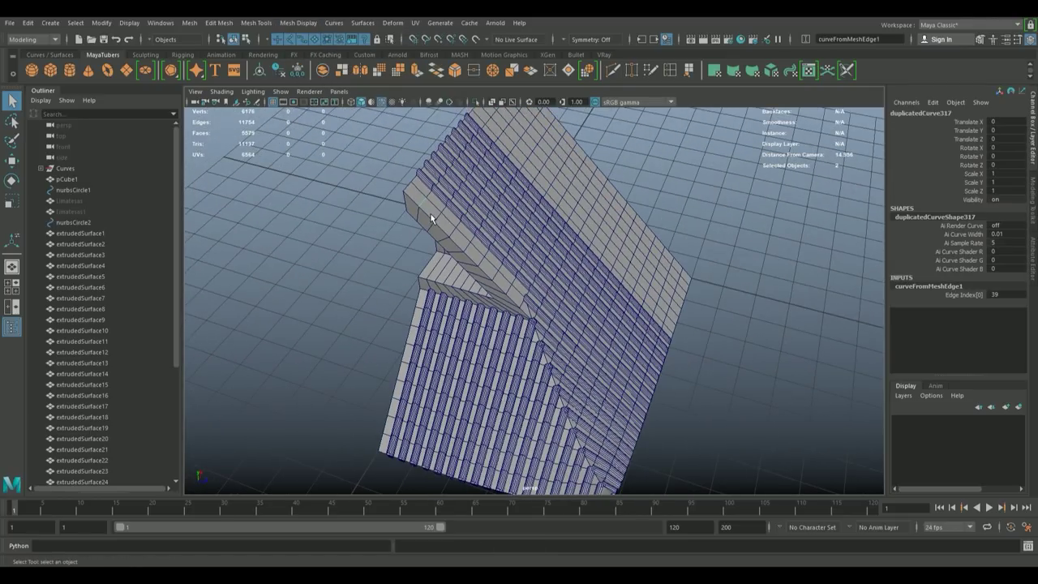
drag(431, 218, 463, 218)
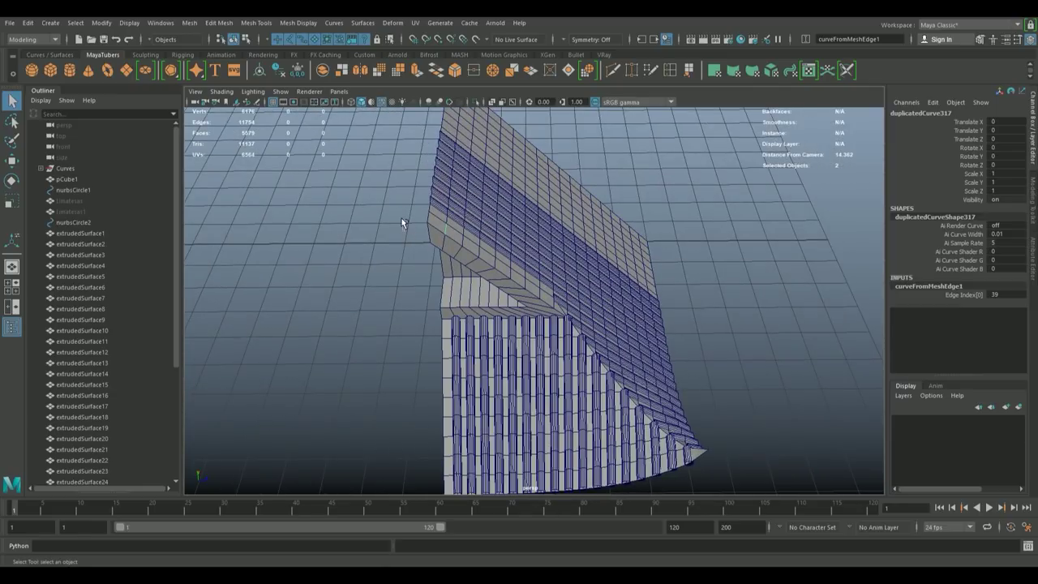
click(403, 219)
click(455, 237)
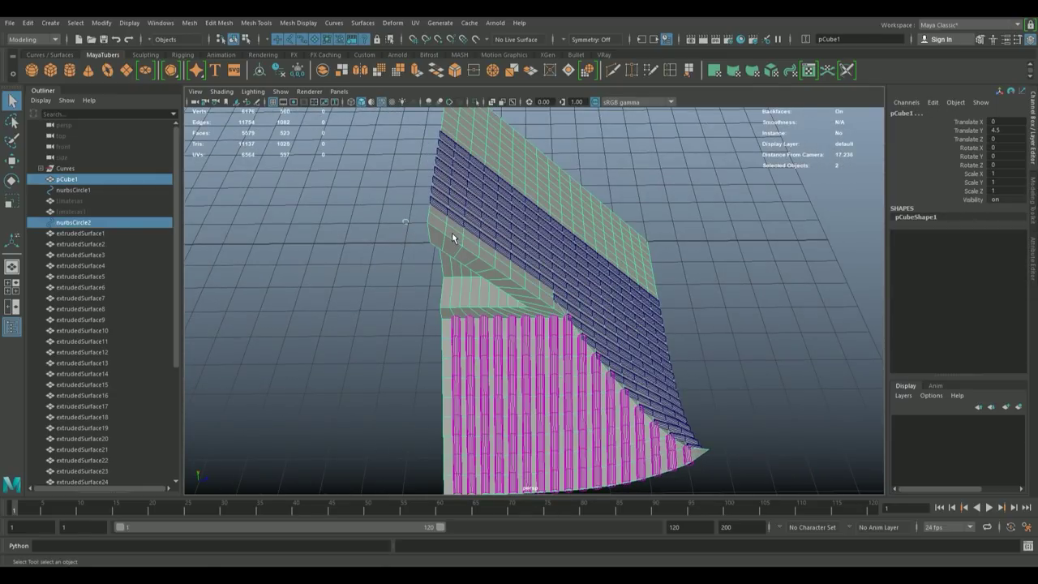
key(ctrl+h)
click(419, 224)
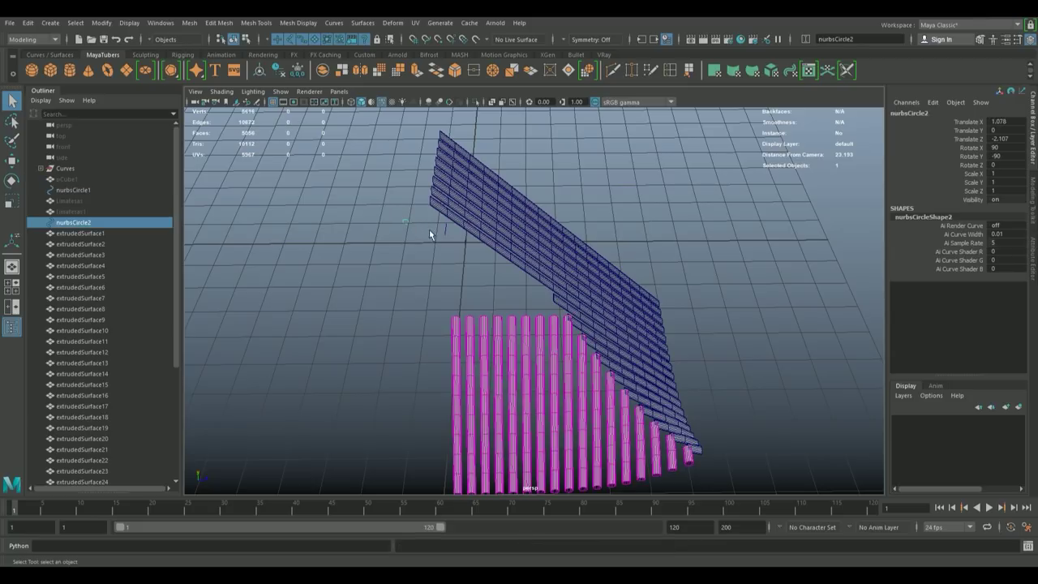
click(438, 229)
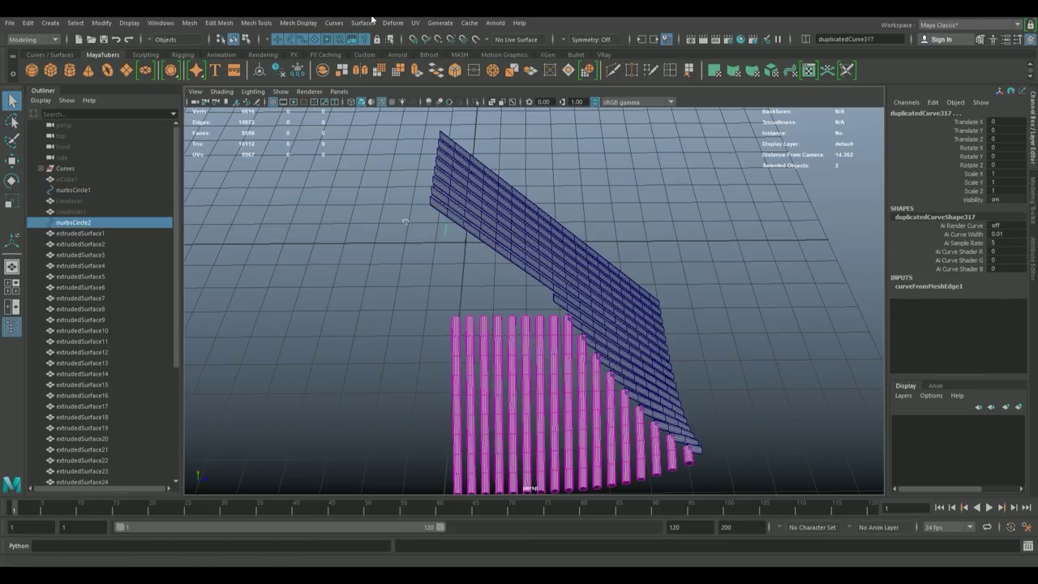
click(355, 23)
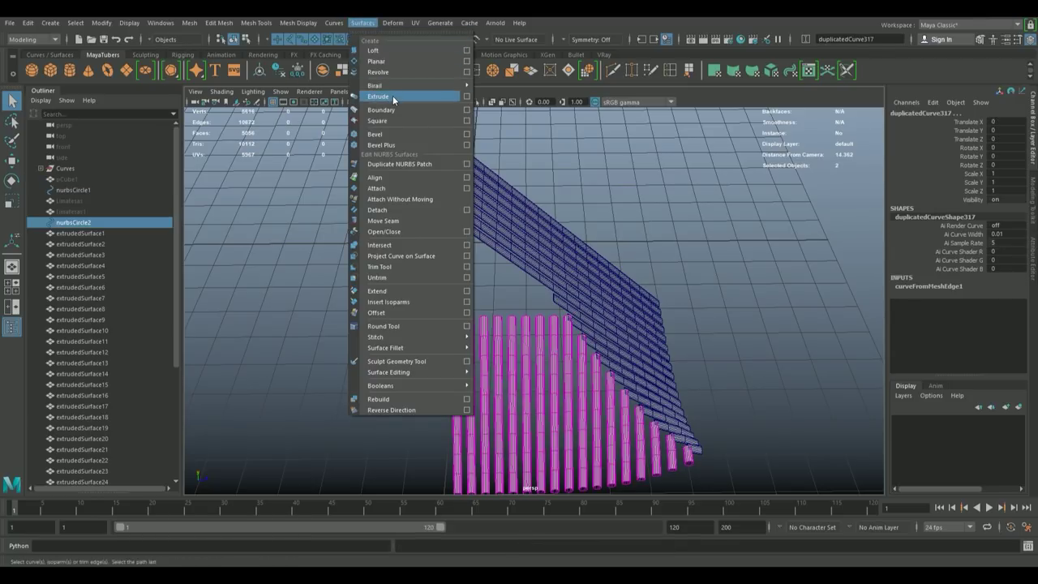
click(394, 96)
- Reverse the normals of the selected tube surfaces and delete their construction history
drag(468, 260, 410, 288)
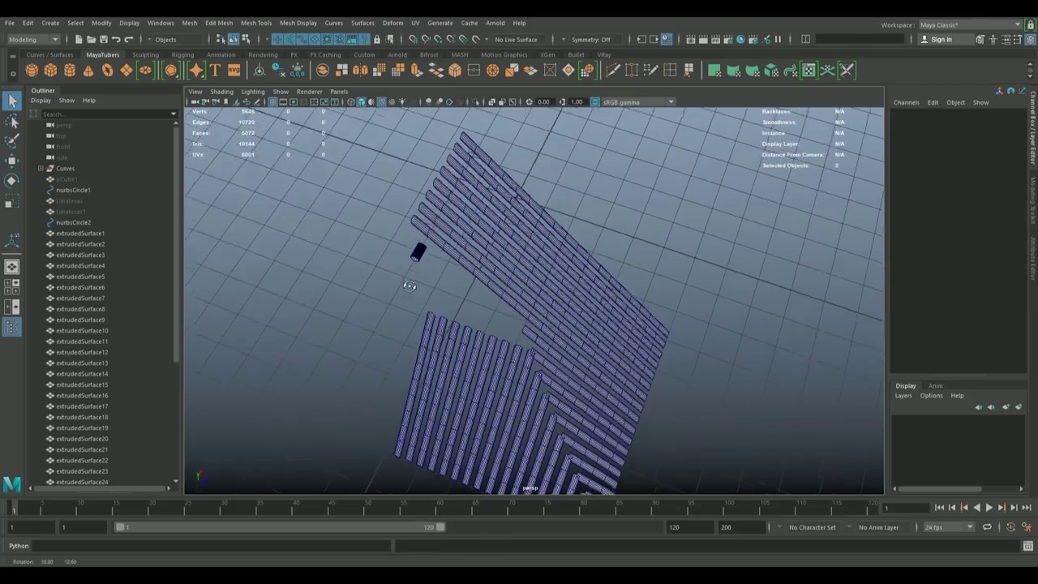
click(295, 24)
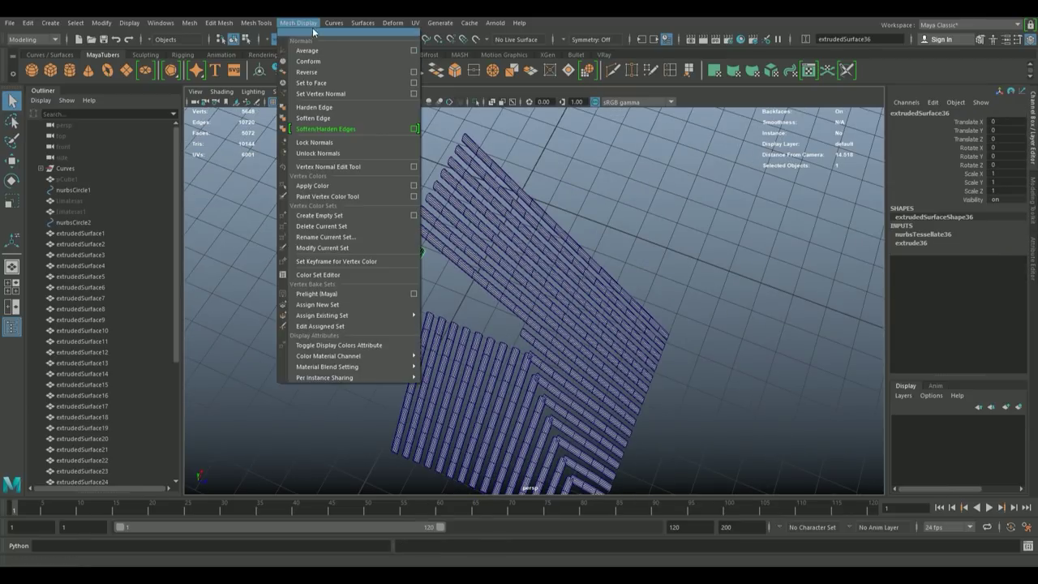
click(321, 72)
click(682, 276)
drag(682, 277, 338, 209)
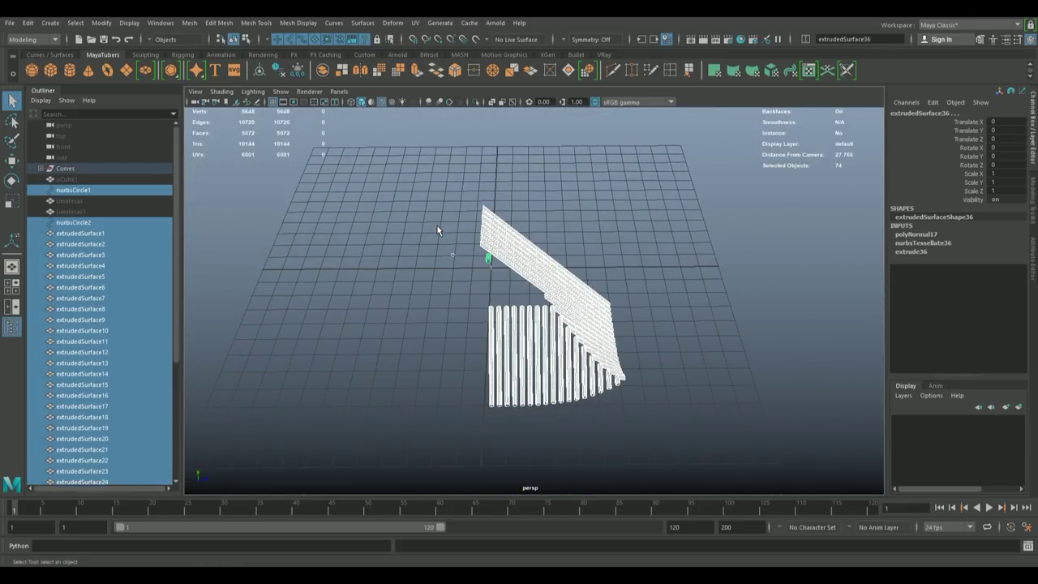
click(279, 72)
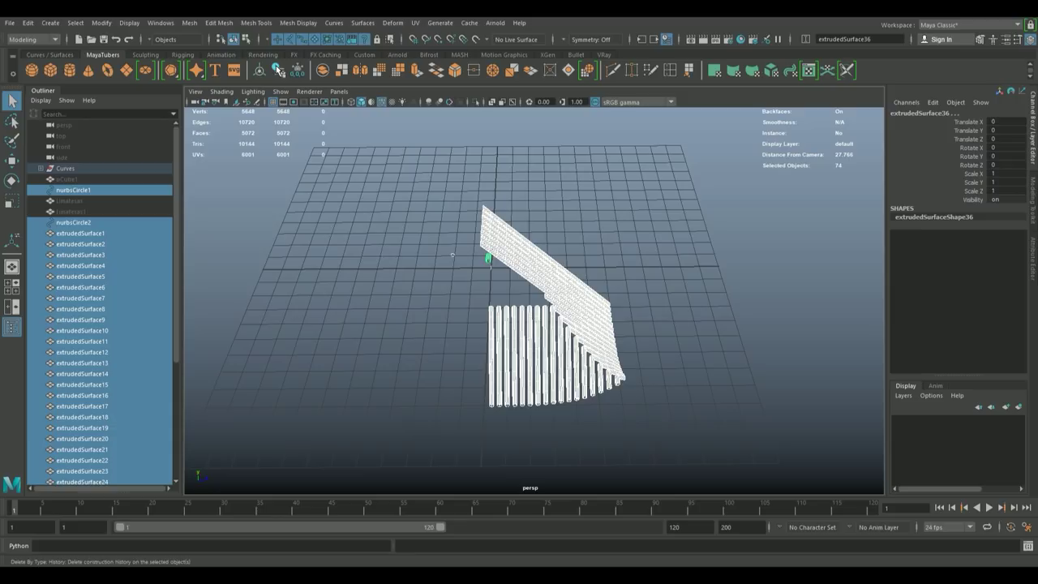
click(398, 275)
- Turn off NURBS Curves in the perspective view and marquee-select all the tube surfaces
drag(584, 292, 482, 352)
drag(482, 352, 632, 349)
drag(632, 349, 566, 288)
drag(566, 288, 448, 296)
drag(448, 297, 373, 287)
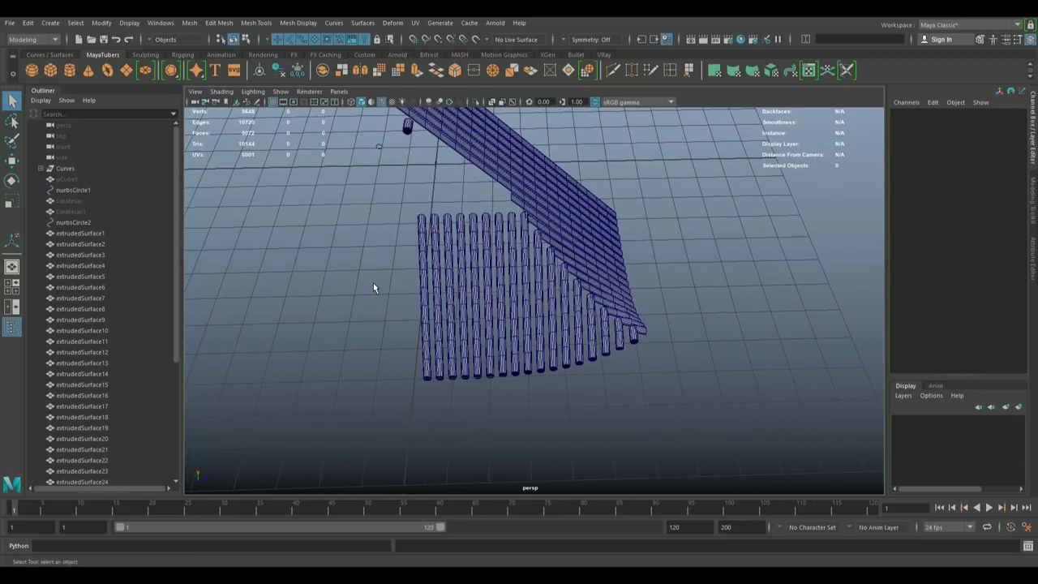
drag(500, 300, 516, 305)
mouse_move(281, 91)
click(339, 91)
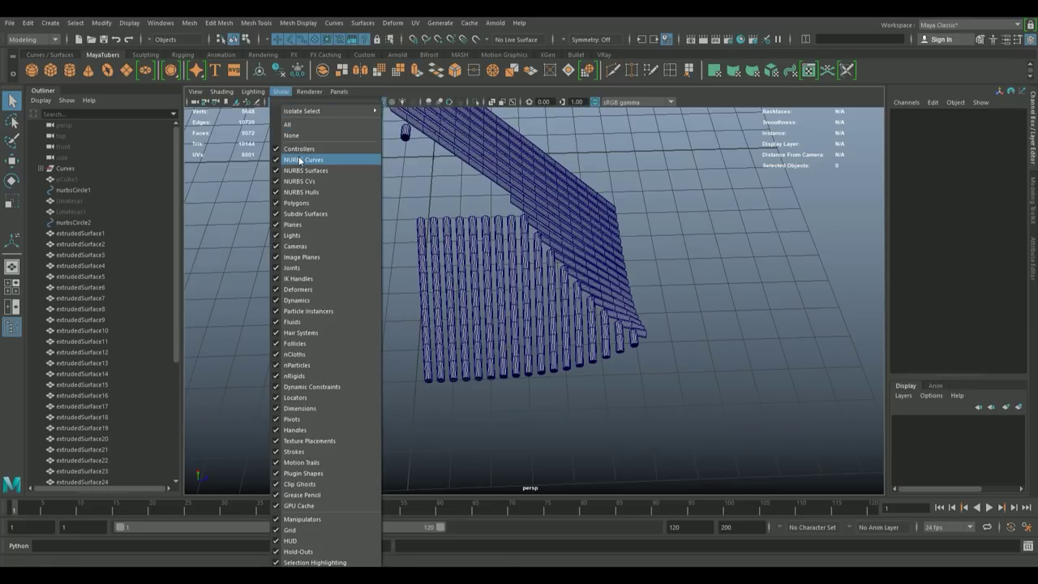
click(312, 160)
drag(339, 180, 483, 278)
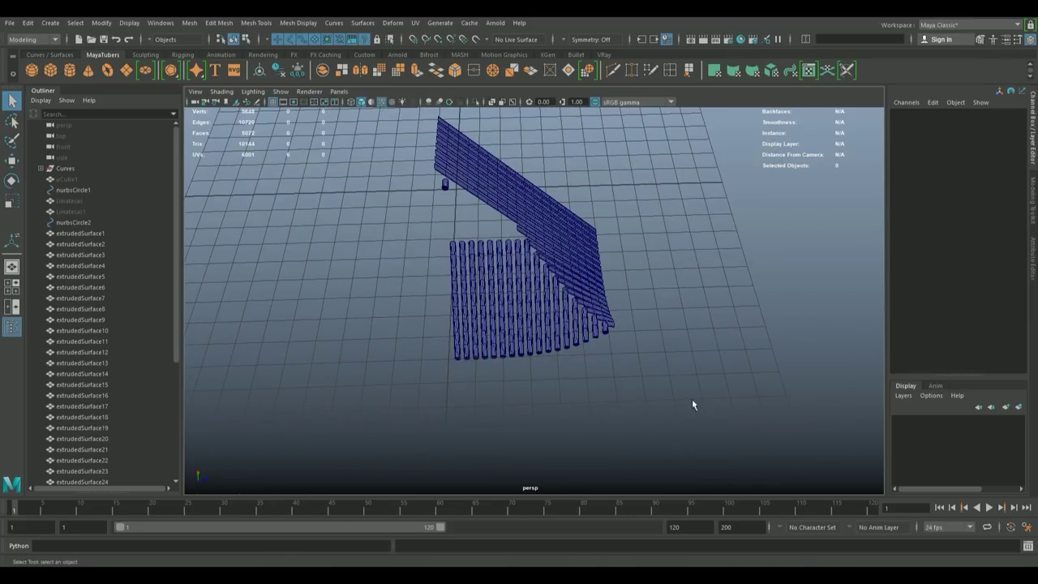
drag(679, 424, 373, 113)
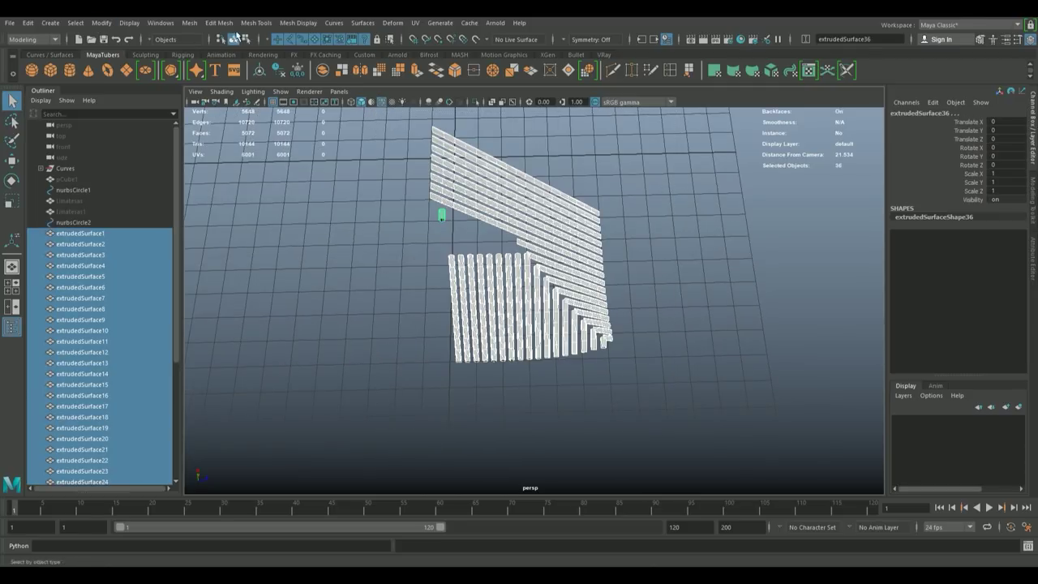
- Switch to edge selection and marquee the tube bottoms in top view, then clear that selection
click(247, 39)
click(302, 39)
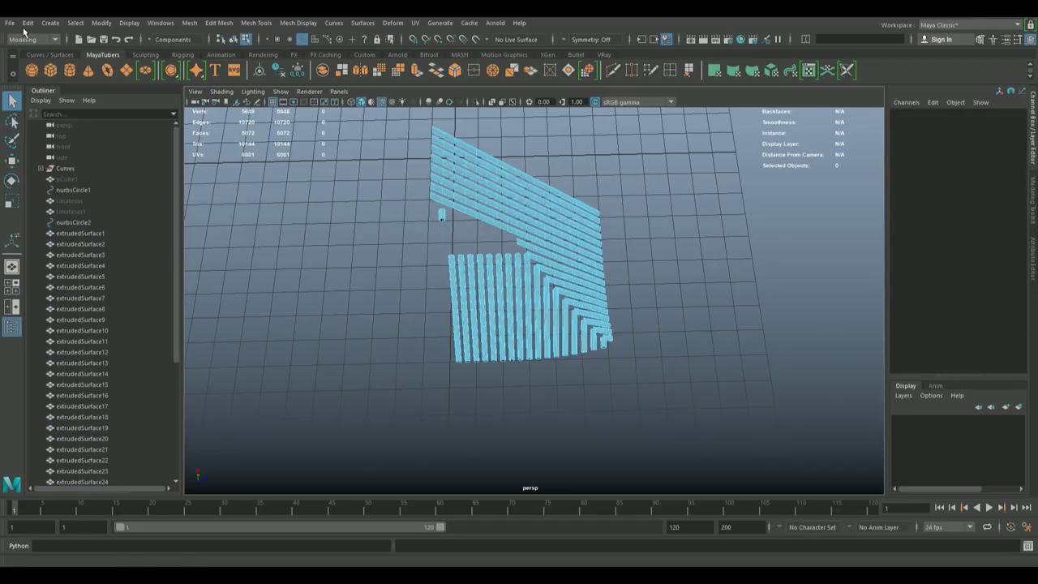
key(space)
key(space)
scroll(up, 3)
scroll(up, 3)
scroll(up, 3)
scroll(up, 3)
drag(717, 404, 319, 351)
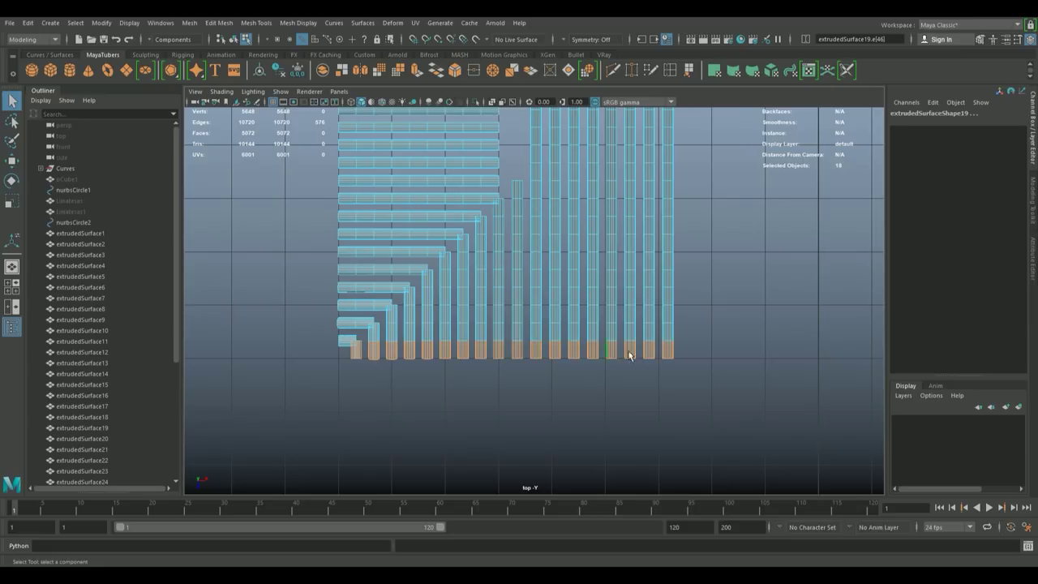
drag(685, 350, 331, 346)
click(358, 375)
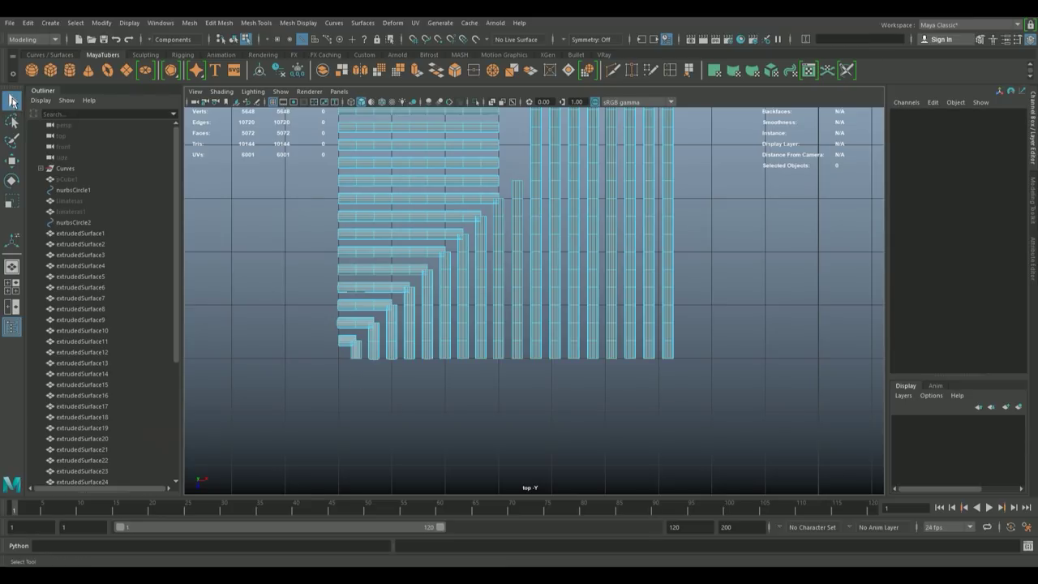
- Constrain the Select Tool to Border edges and marquee every tube-bottom border edge in top view
double_click(12, 101)
click(158, 177)
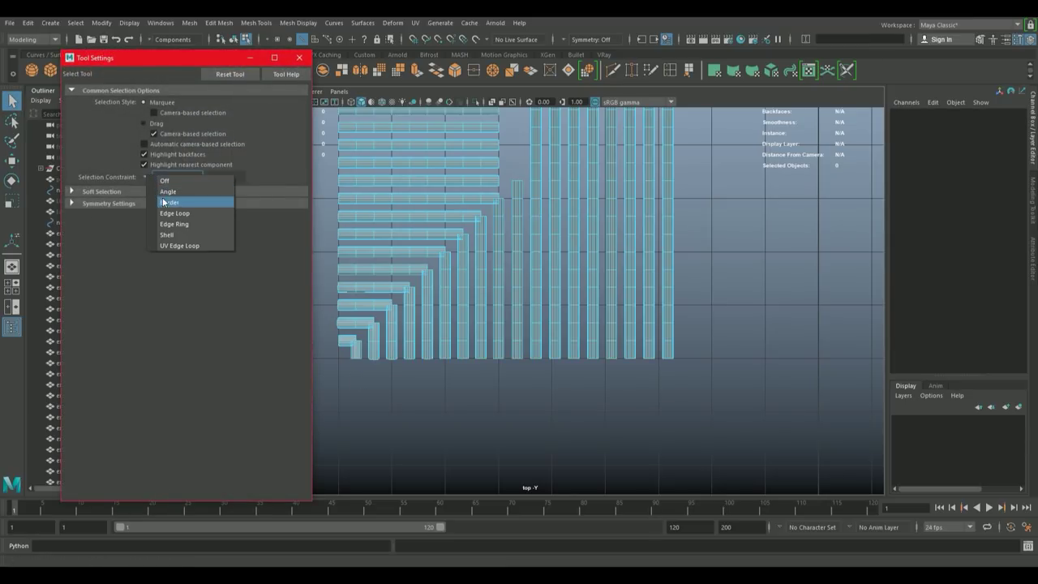
click(164, 201)
drag(754, 405, 299, 284)
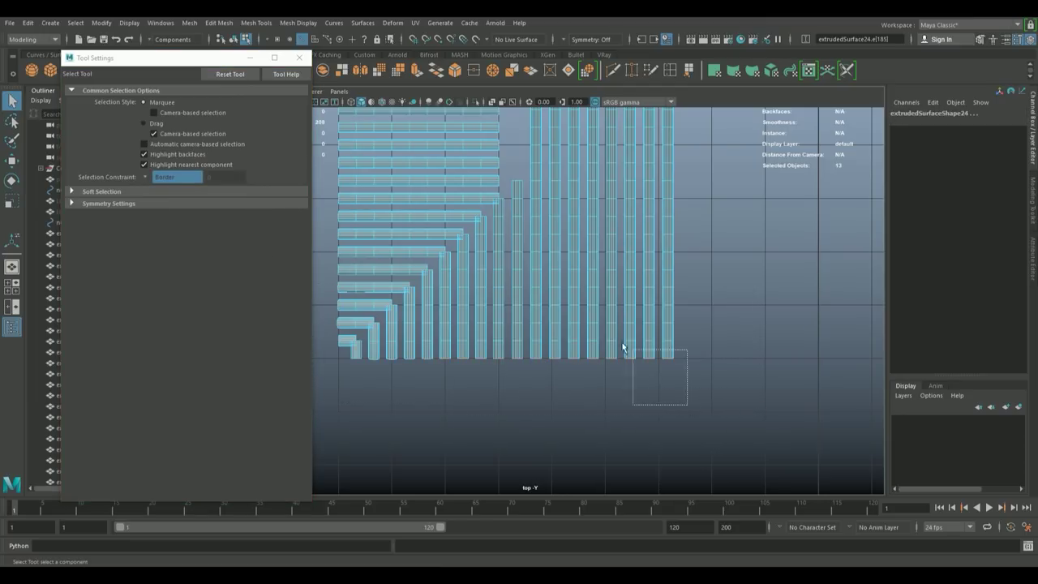
drag(623, 347, 536, 401)
drag(707, 384, 320, 357)
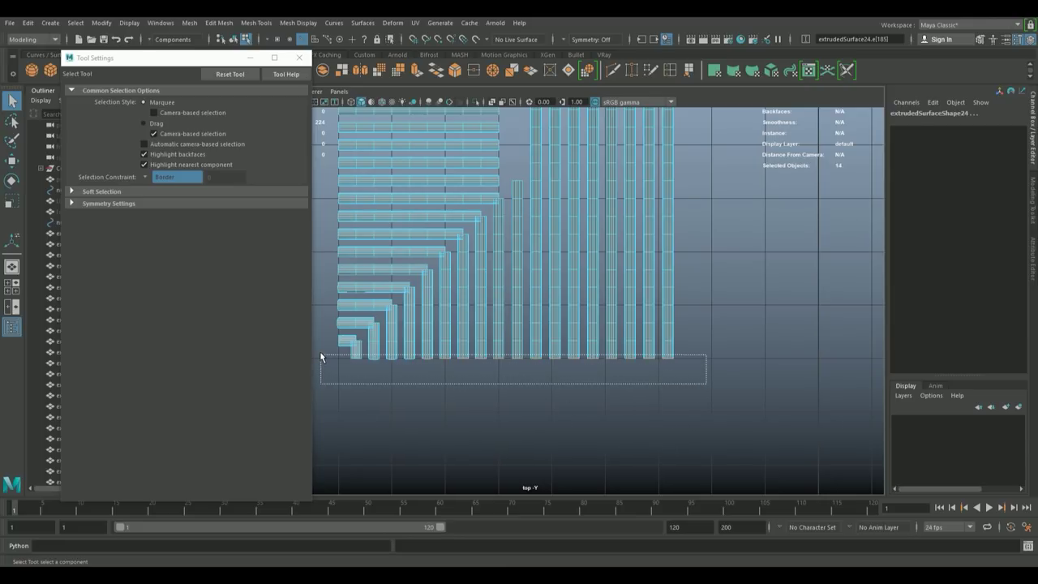
drag(390, 392, 489, 461)
drag(466, 436, 415, 134)
- Turn the selection constraint off and cap all 36 tube ends with Mesh > Fill Hole
key(space)
key(space)
drag(659, 199, 722, 313)
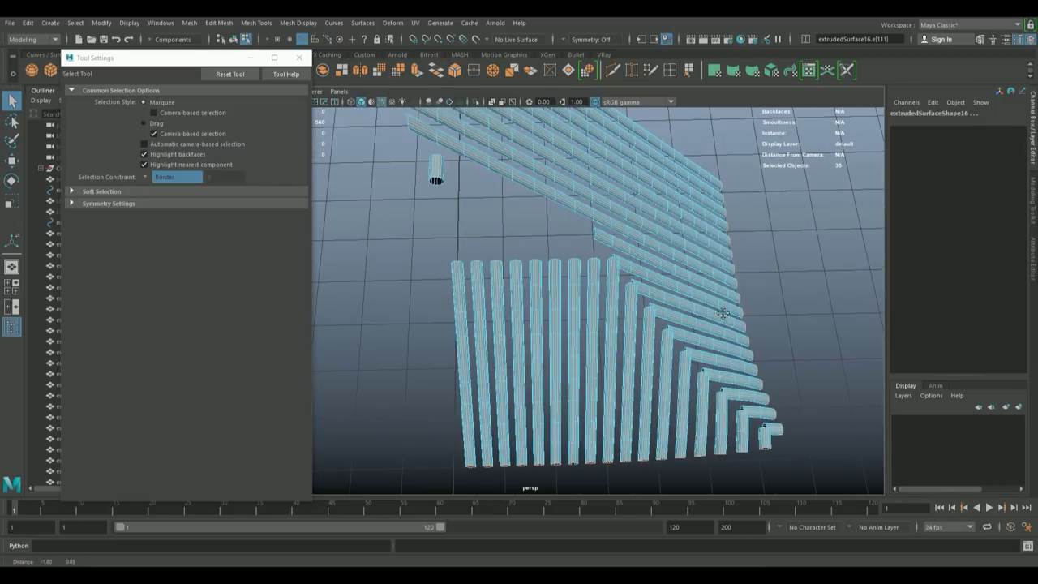
drag(454, 207, 459, 217)
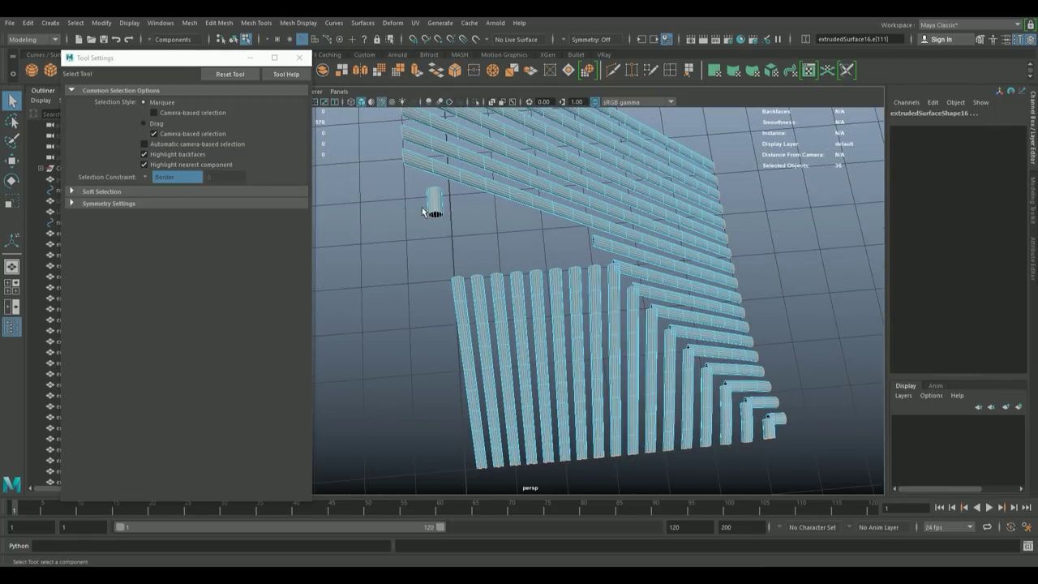
click(162, 177)
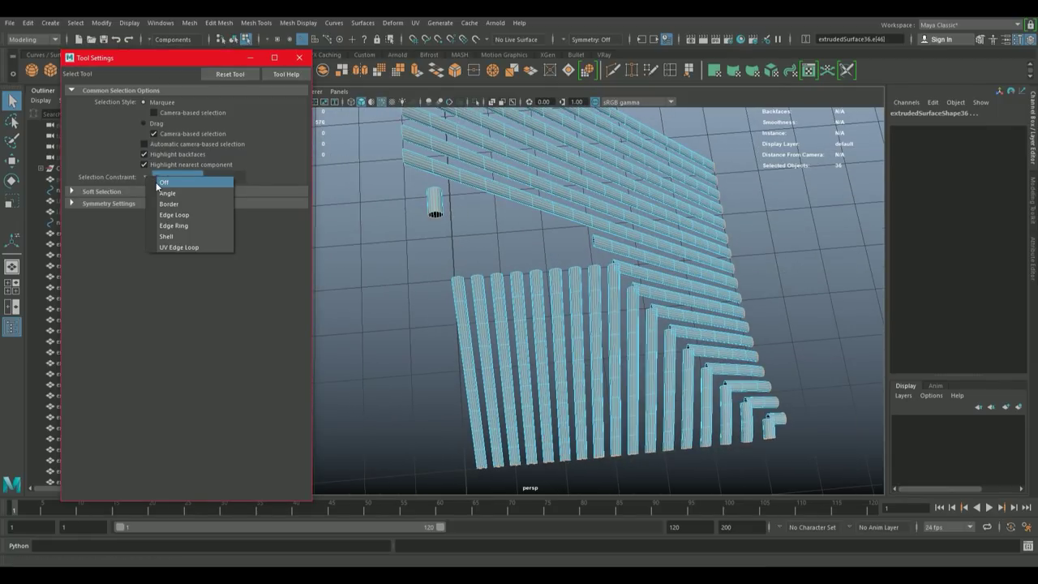
click(162, 182)
click(299, 57)
drag(568, 260, 571, 328)
scroll(up, 3)
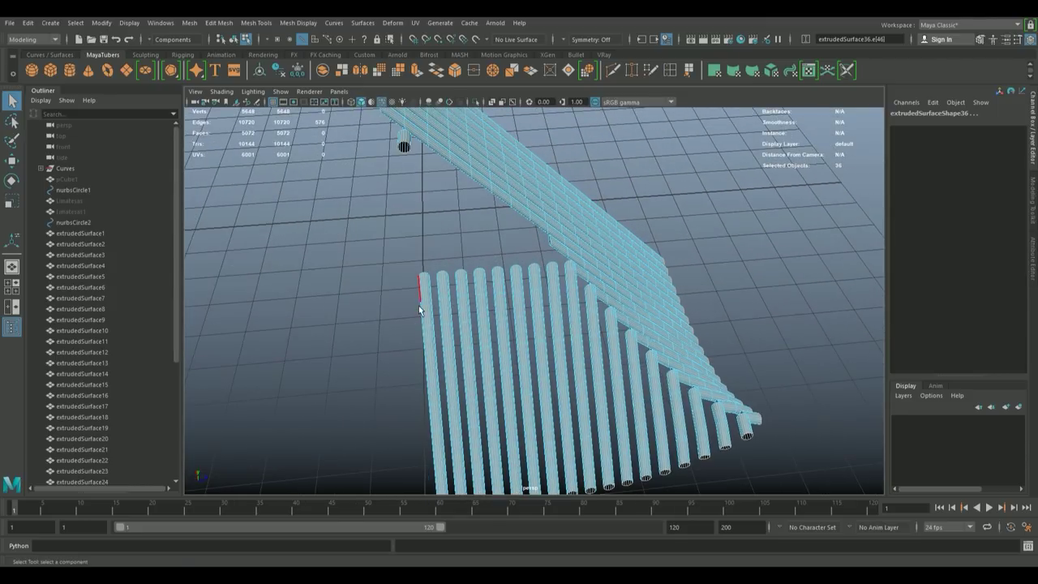
click(570, 71)
drag(567, 268, 540, 252)
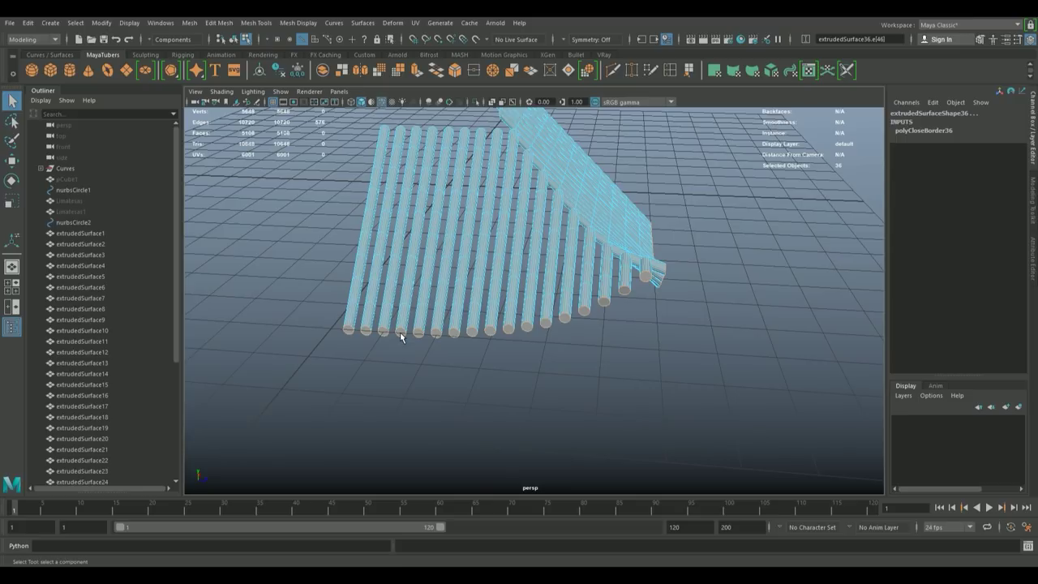
- Convert the selected tube border edges to their contained cap faces with Select > Convert Selection
drag(400, 332, 390, 268)
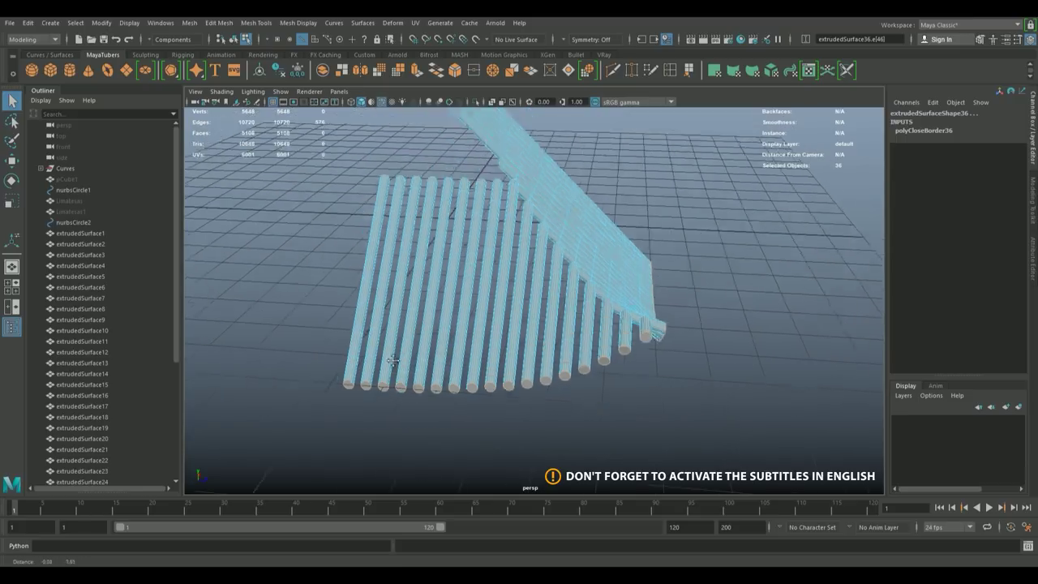
click(76, 23)
mouse_move(108, 231)
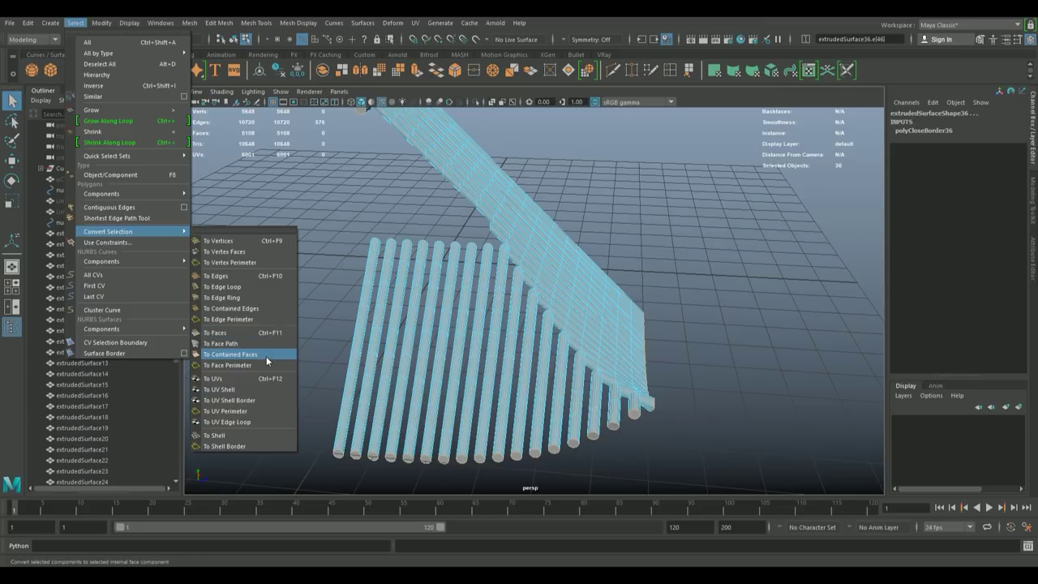
click(266, 356)
drag(361, 383, 334, 221)
drag(334, 221, 382, 267)
drag(382, 267, 413, 311)
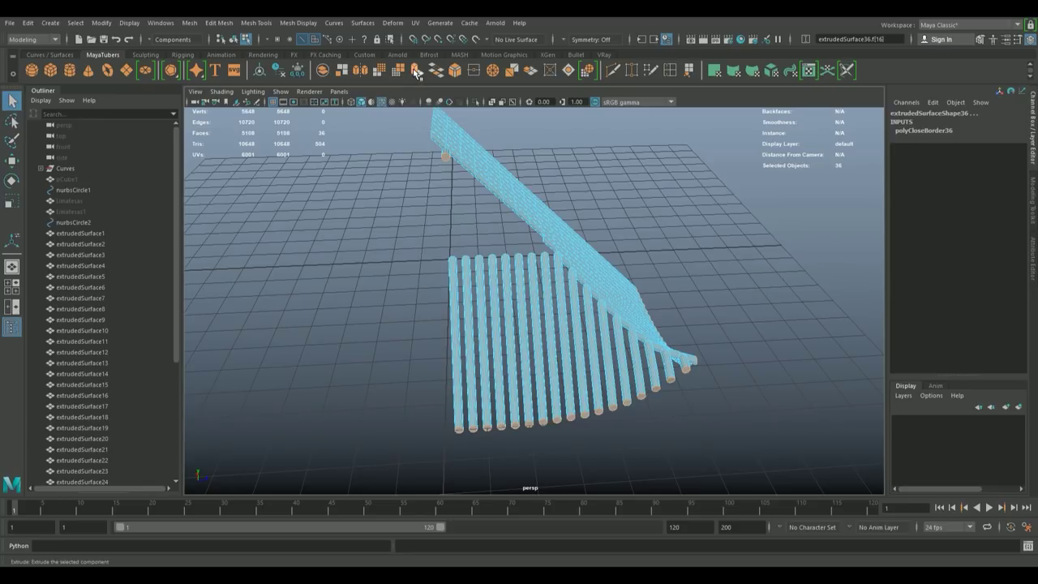
- Extrude the cap faces with an Offset of 0.025 to inset them
click(416, 72)
drag(494, 341, 635, 367)
drag(635, 368, 575, 294)
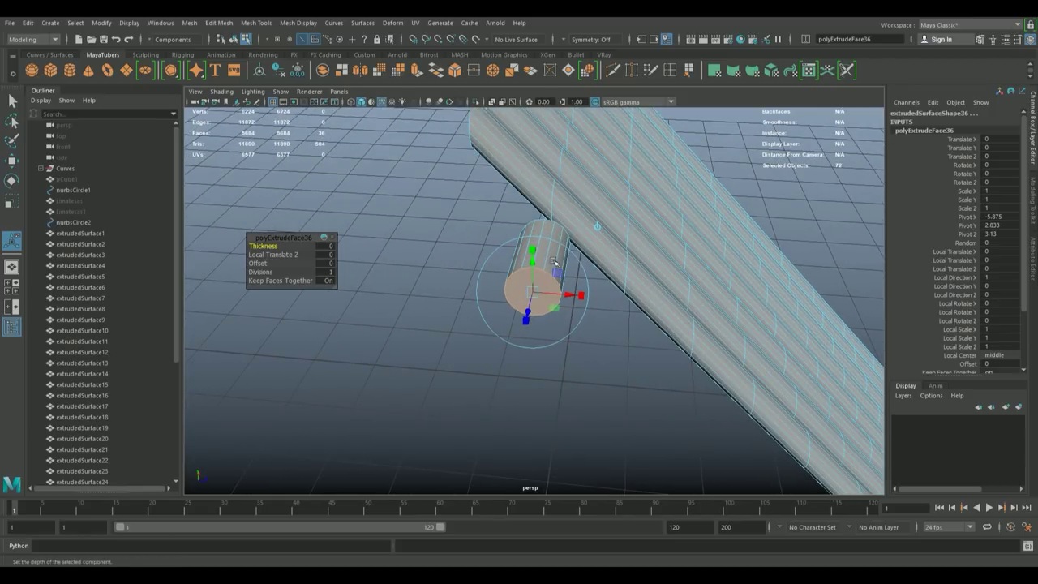
click(328, 263)
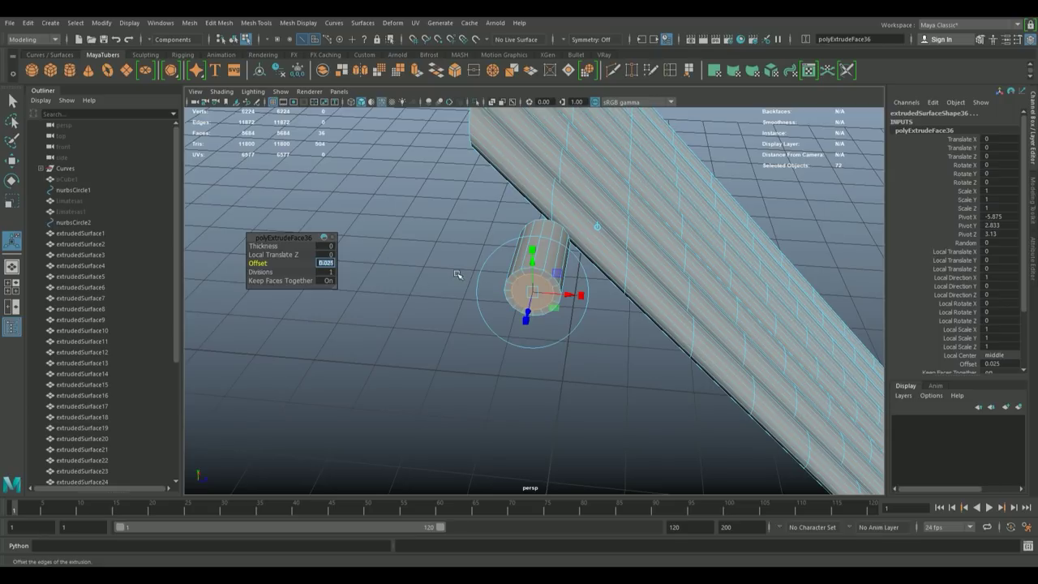
key(Return)
drag(457, 275, 493, 297)
- Extrude the caps again and recess them inward with a negative Local Translate Z
key(ctrl+e)
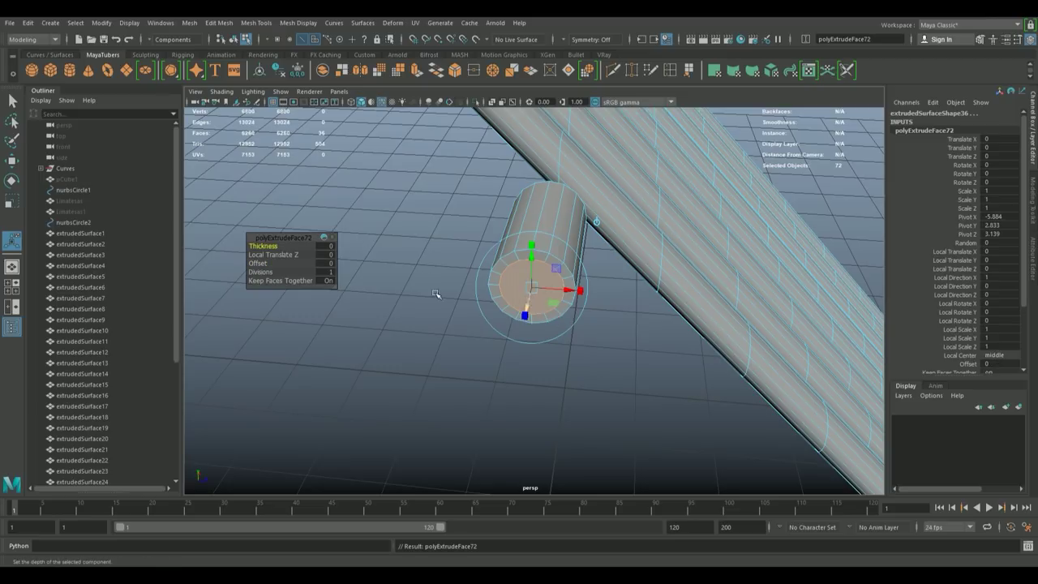
click(326, 254)
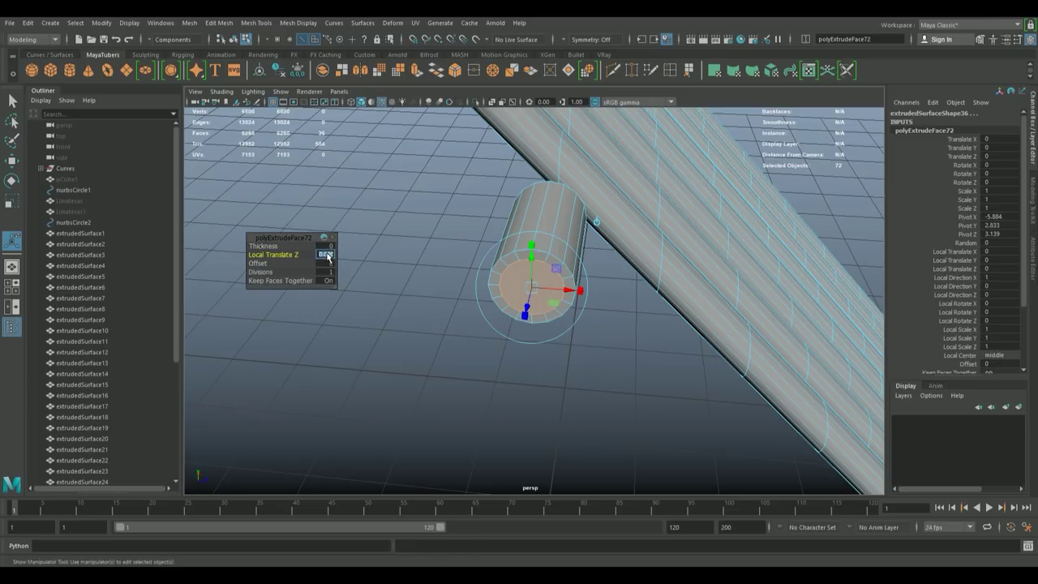
drag(527, 301, 479, 288)
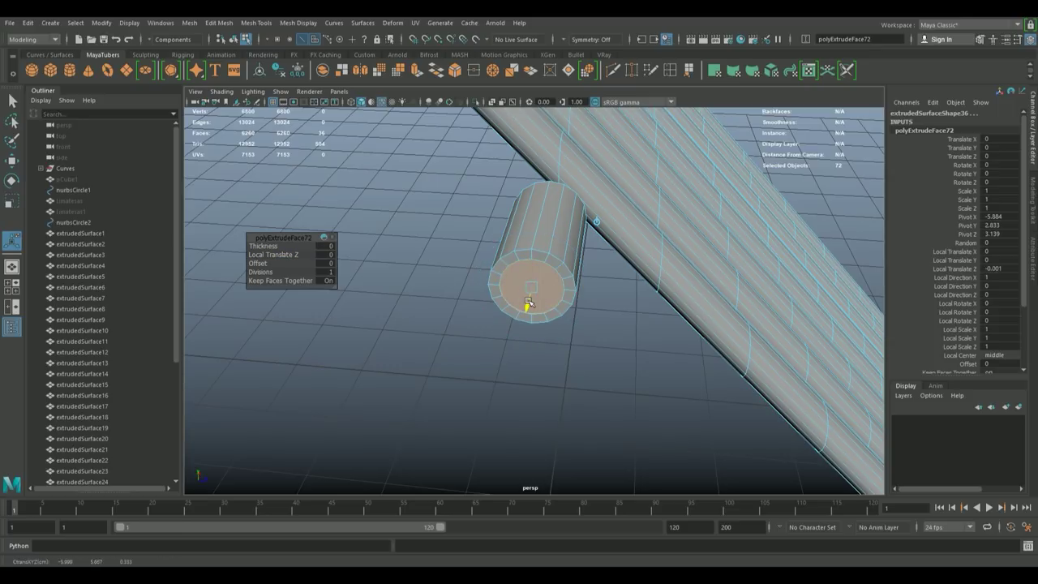
click(330, 255)
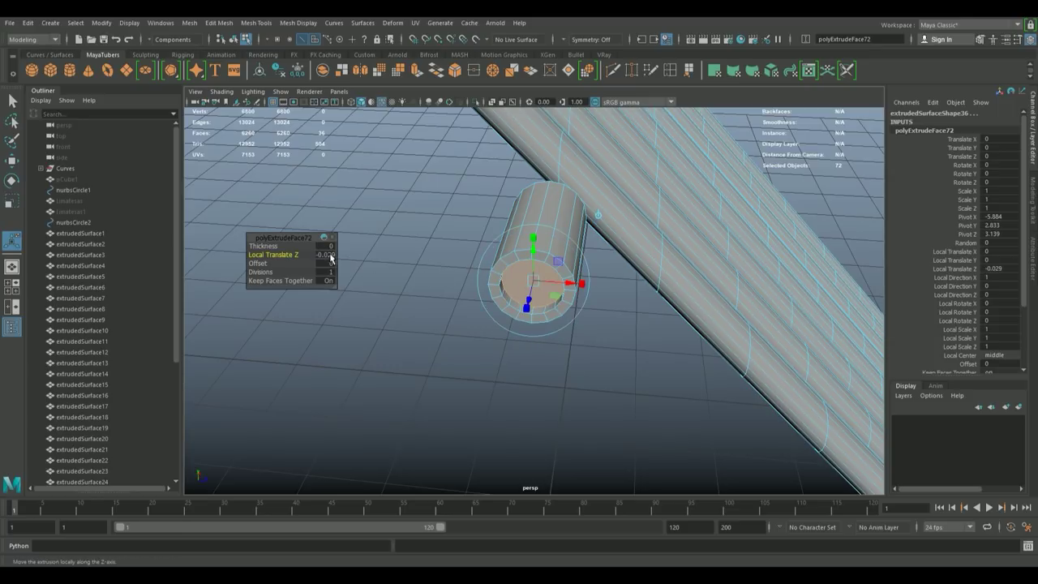
text(03)
key(Return)
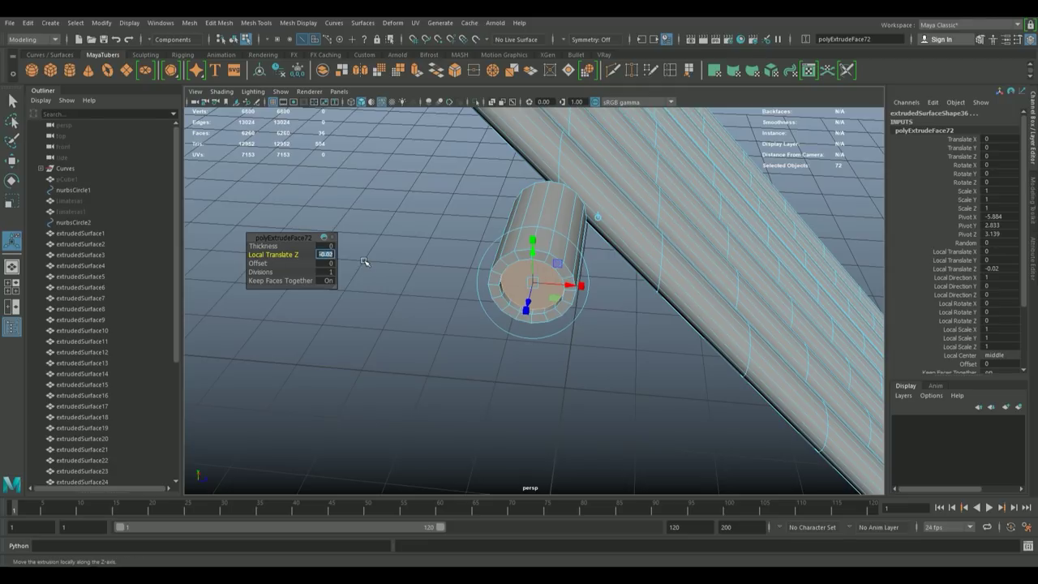
- Extrude the caps a third time with another 0.025 Offset inset
key(ctrl+e)
click(323, 264)
text(.025)
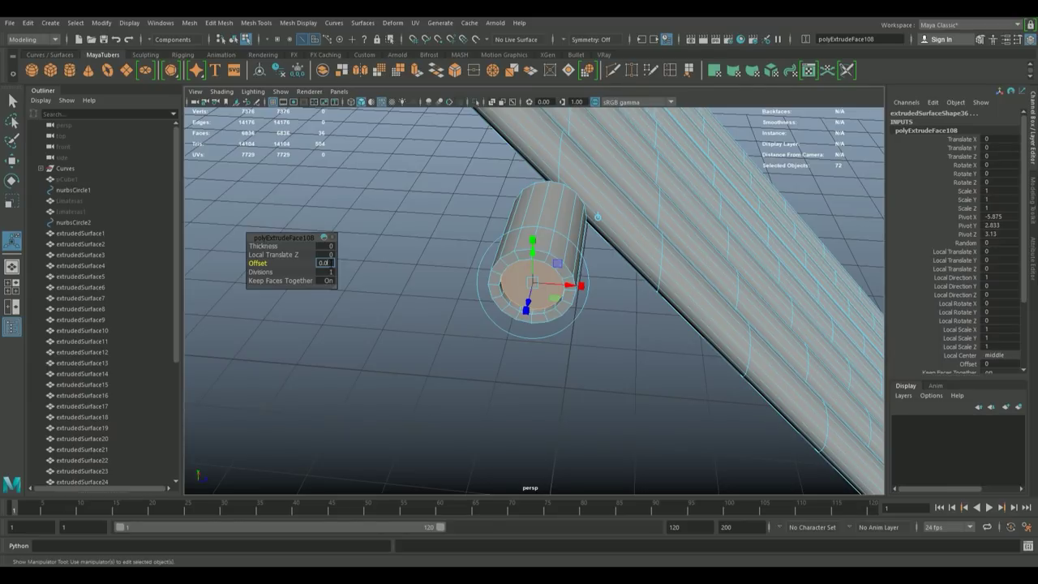
key(Return)
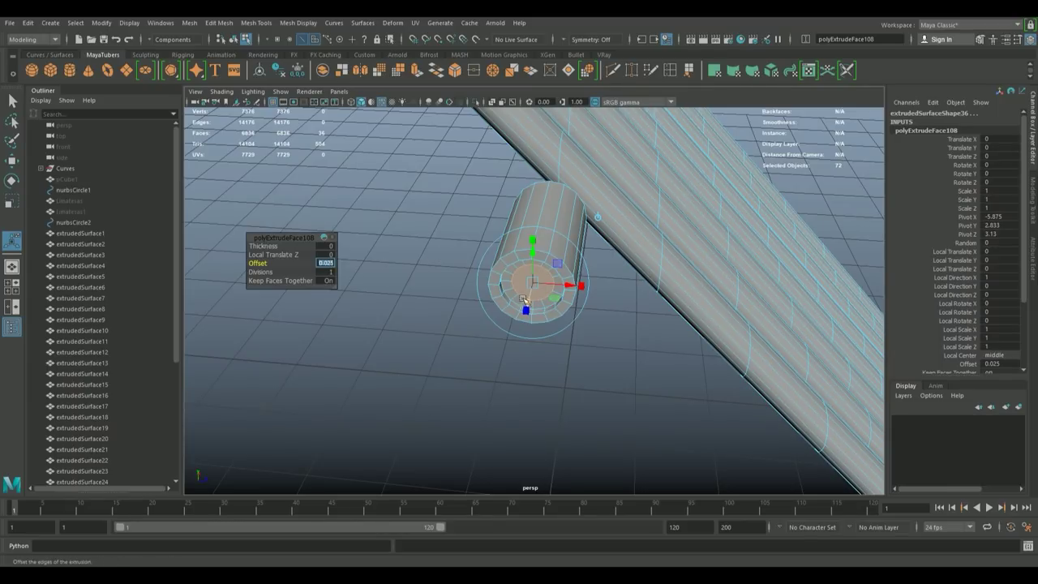
click(531, 307)
key(ctrl+z)
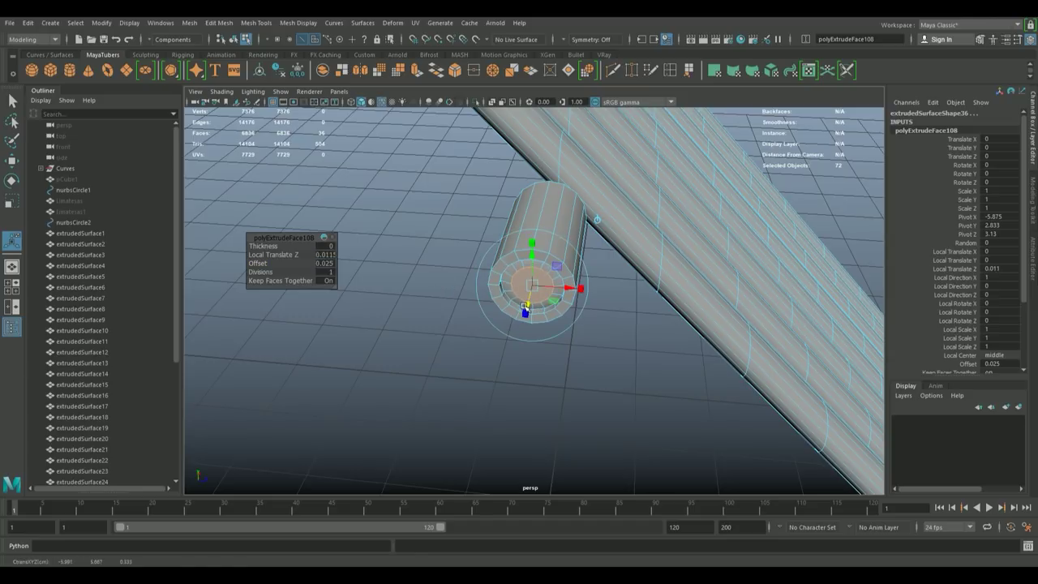
- Extrude the caps once more, raising their centres to Local Translate Z 0.0172
key(ctrl+e)
drag(531, 304, 521, 305)
drag(702, 333, 703, 338)
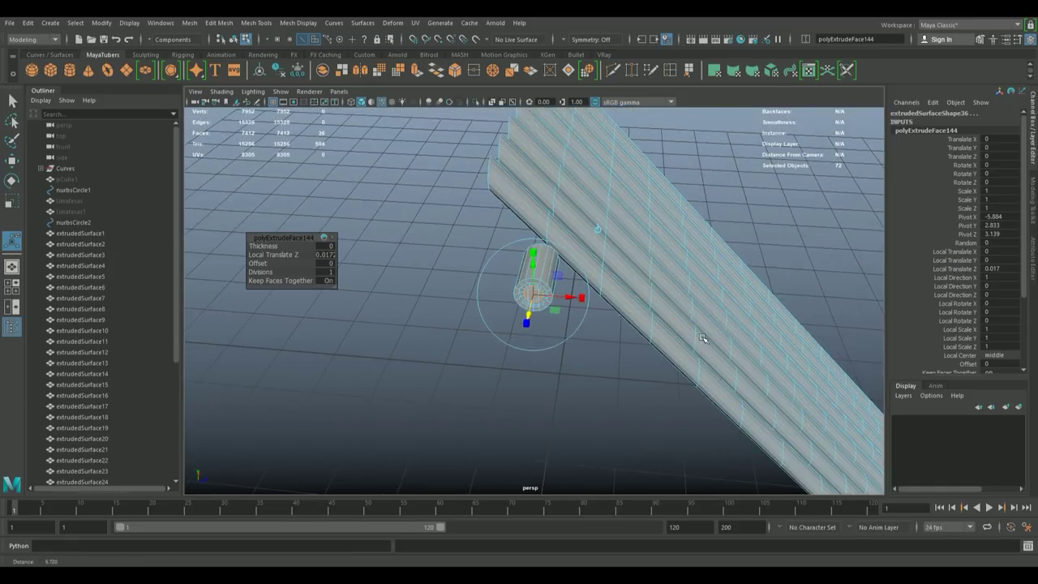
drag(702, 337, 591, 313)
click(591, 313)
drag(753, 360, 463, 246)
drag(462, 246, 510, 289)
drag(511, 290, 503, 255)
key(F8)
- Group all the tile tube surfaces and name the group TTT
drag(739, 469, 389, 121)
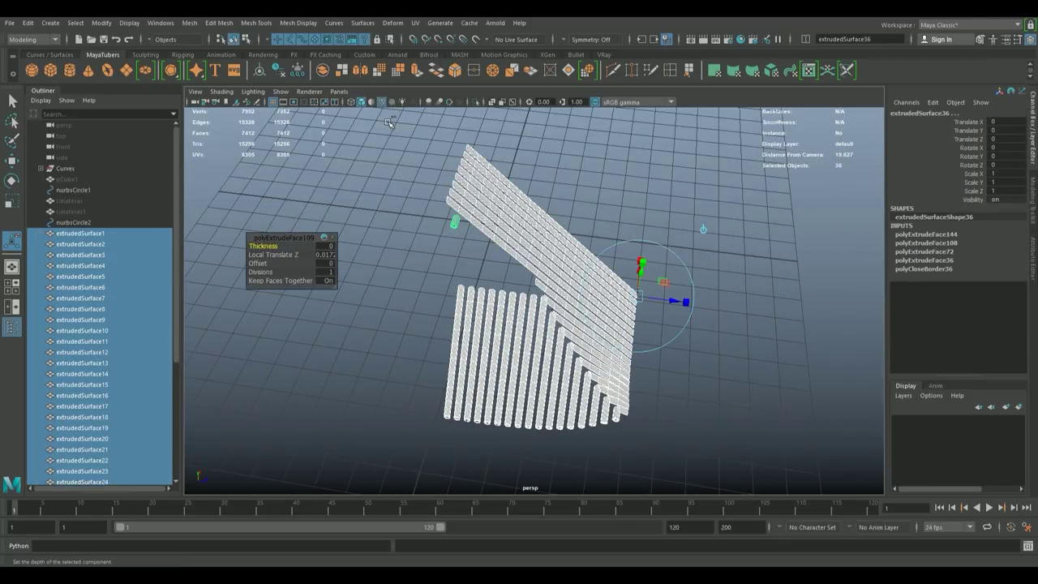
key(ctrl+g)
double_click(69, 244)
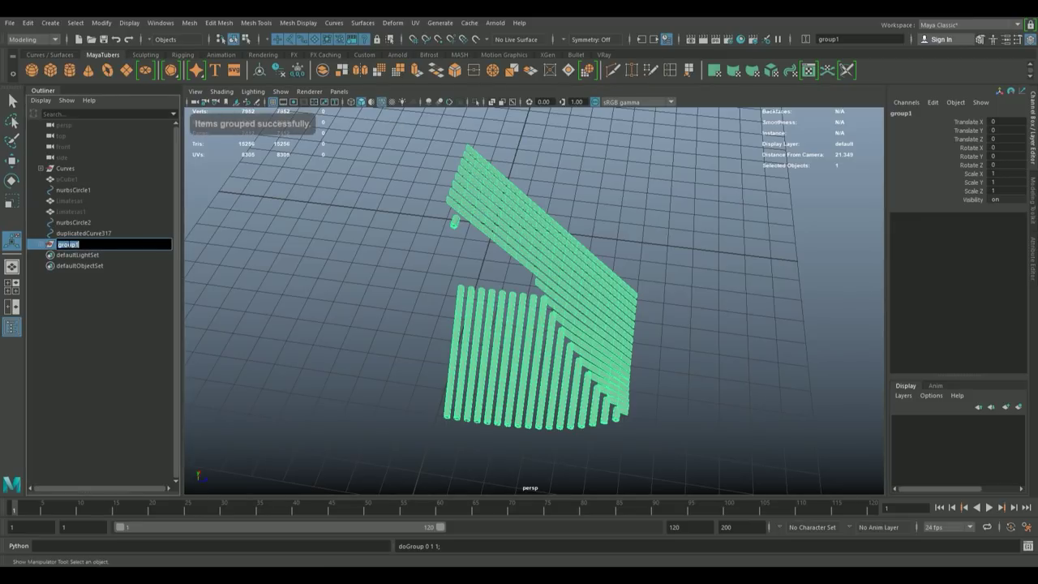
text(TTT)
key(Return)
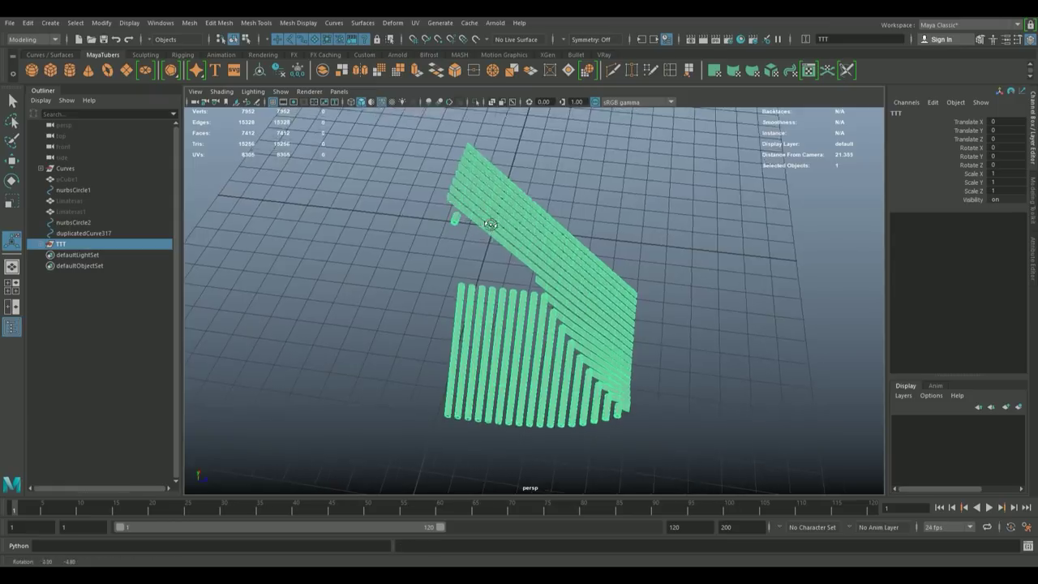
- Extrude the tile surfaces' faces, check the base mesh pCube1, and enter Vertex mode
drag(489, 255, 446, 203)
key(ctrl+e)
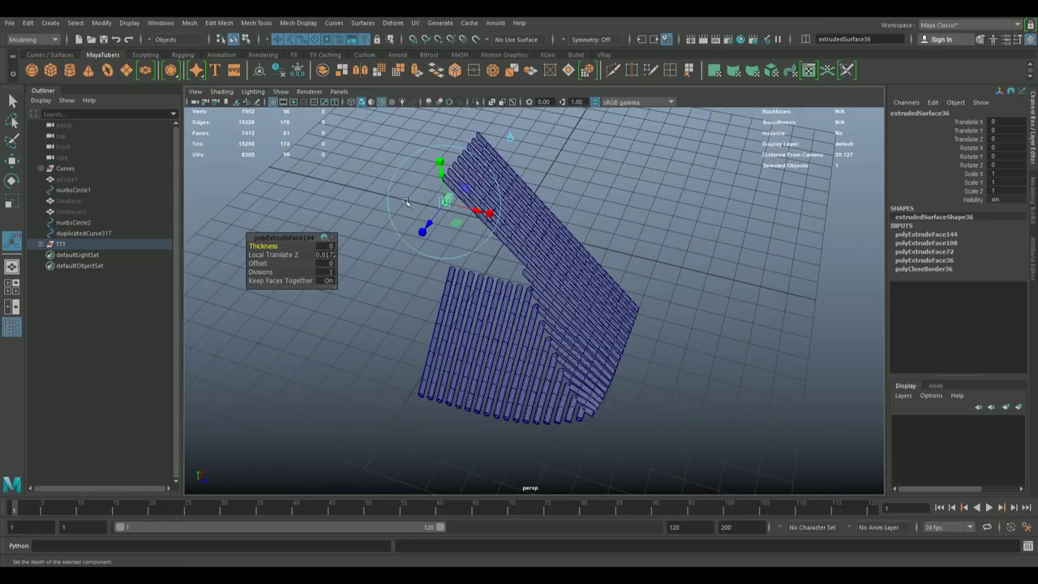
click(58, 179)
key(h)
key(ctrl+z)
key(ctrl+z)
scroll(up, 3)
drag(486, 267, 366, 218)
right_click(438, 165)
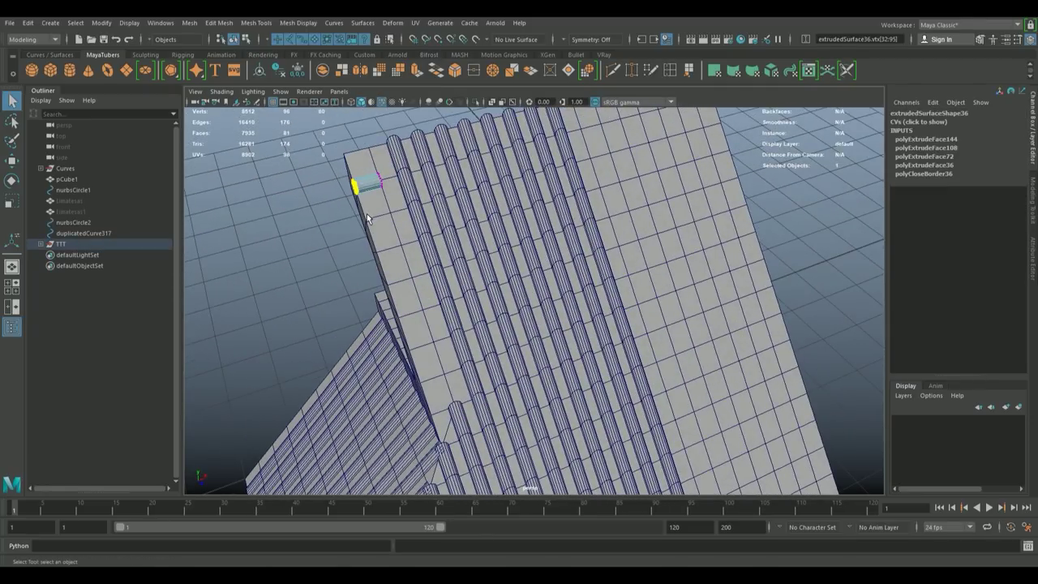
- Drag the corner vertices to reshape the roof's hip corner
key(w)
drag(404, 175, 194, 96)
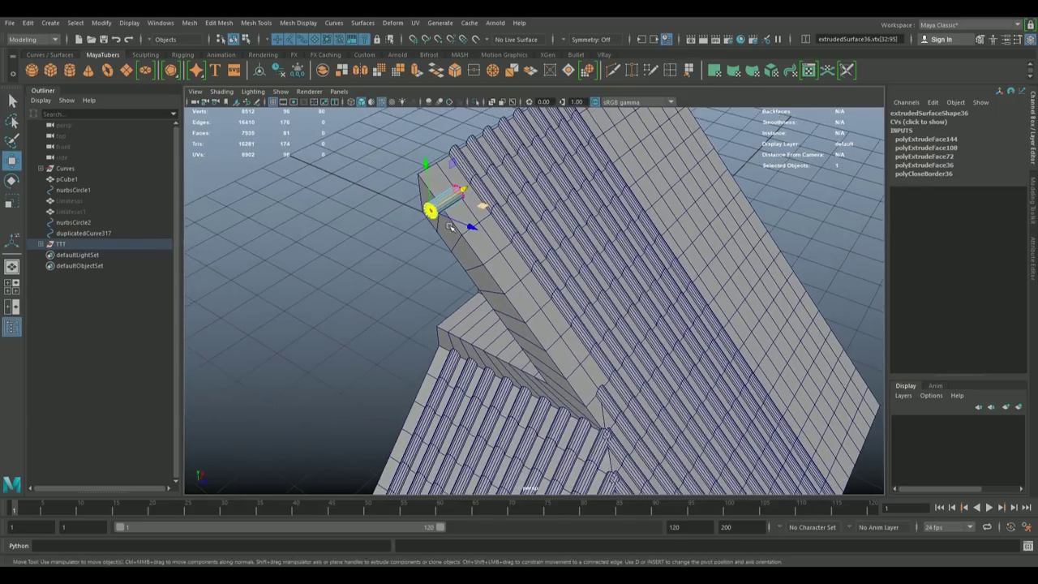
click(233, 38)
key(f)
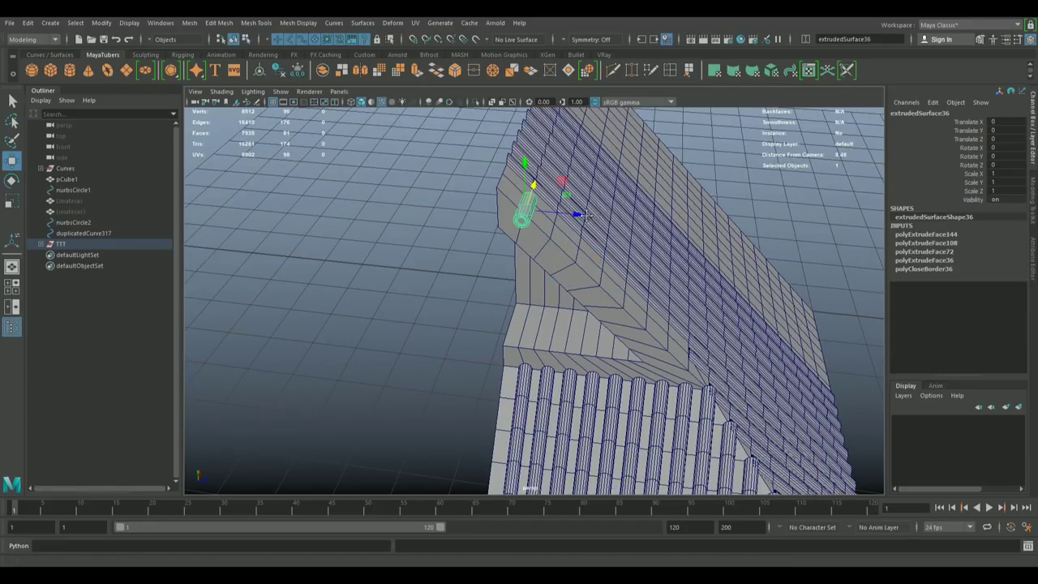
scroll(up, 3)
- Duplicate the corner tube tile and point-snap copies stepping down the hip edge
key(ctrl+d)
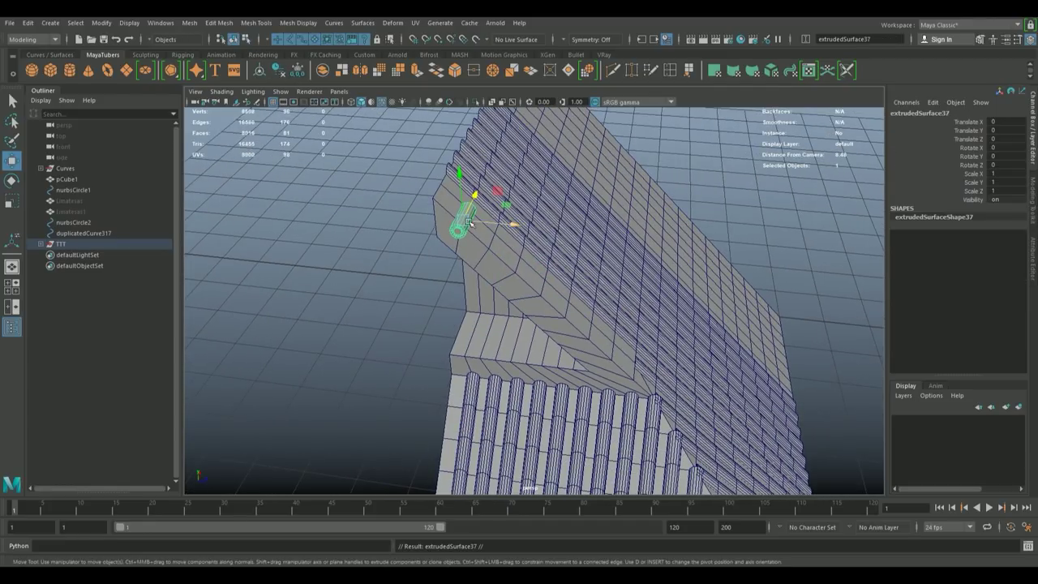
key(v)
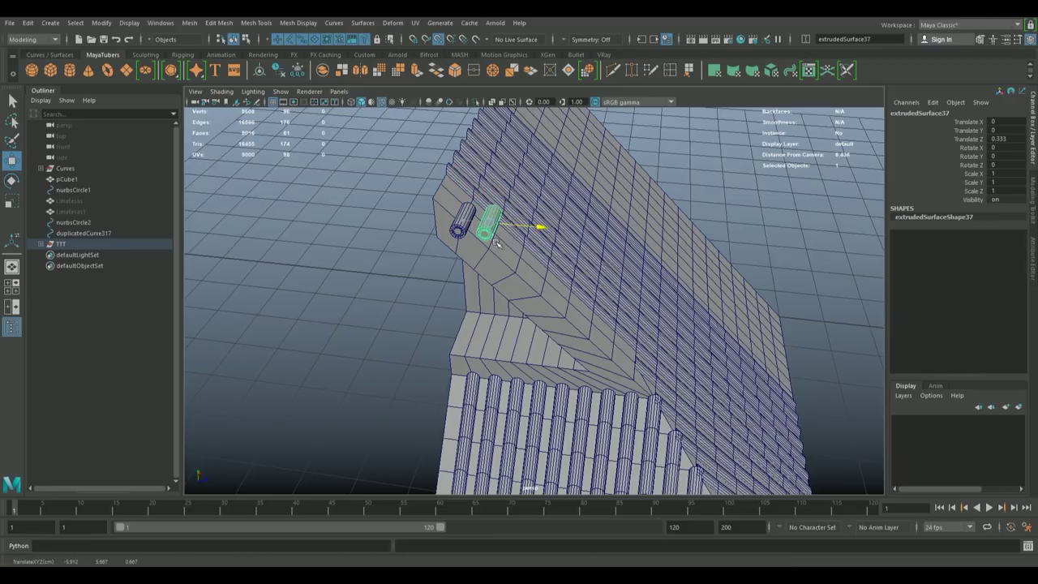
drag(488, 251, 487, 255)
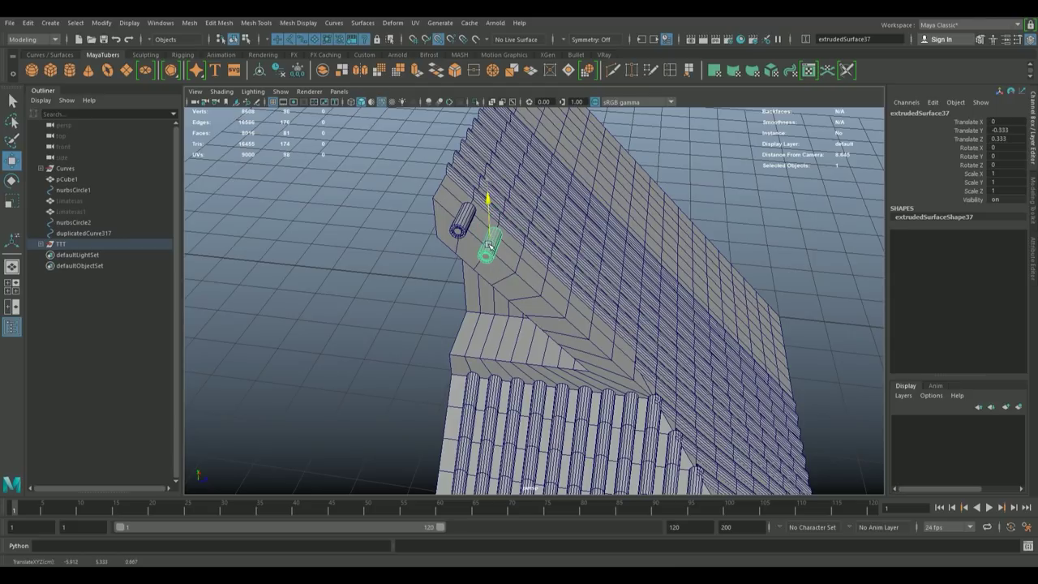
drag(618, 257, 413, 227)
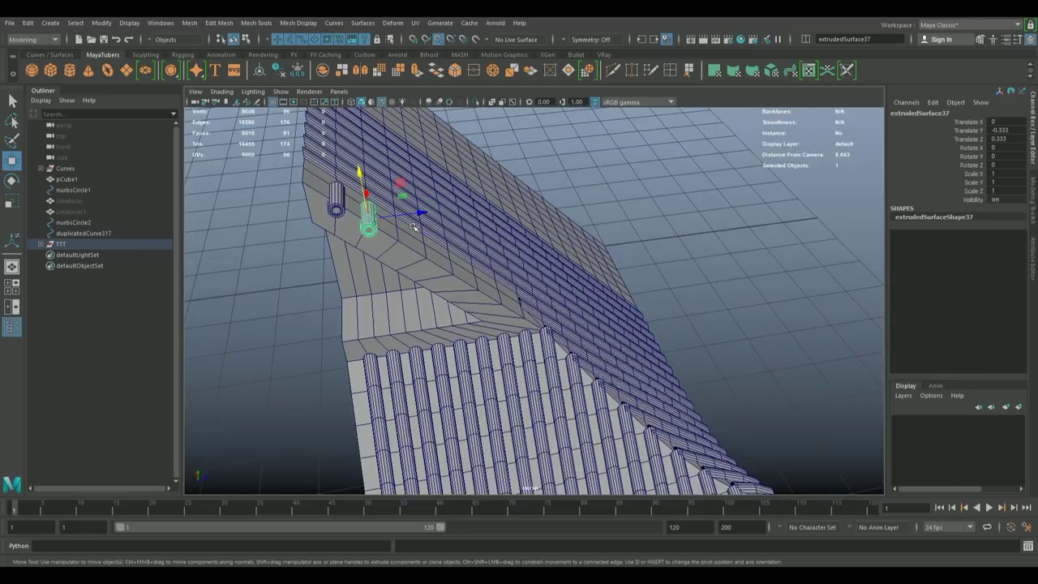
key(shift+d)
key(shift+d)
key(shift+d)
key(shift+d)
key(shift+d)
key(shift+d)
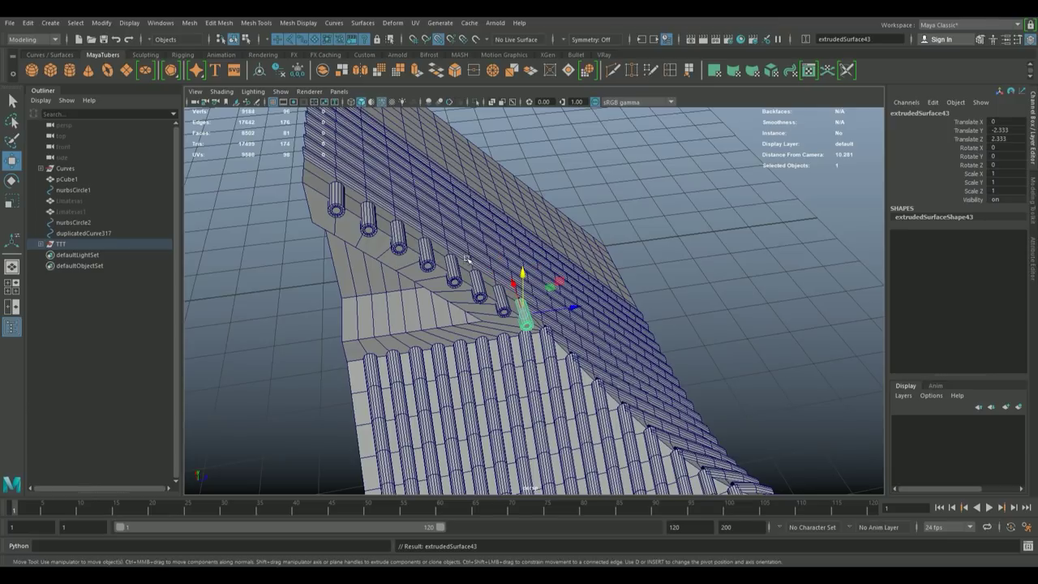
drag(467, 261, 424, 258)
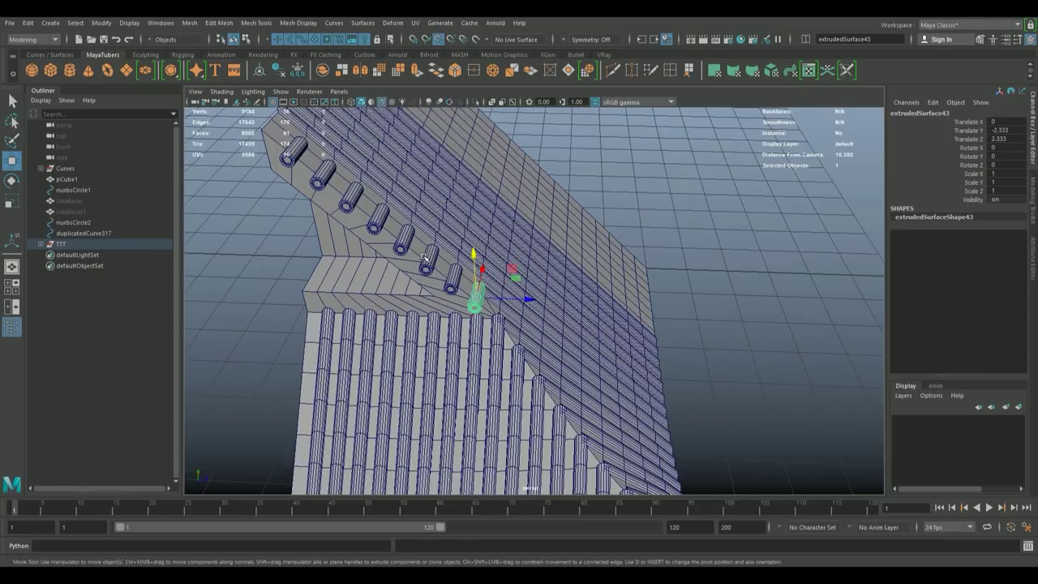
key(shift+d)
- Select the whole diagonal row of hip tiles and duplicate it
click(476, 297)
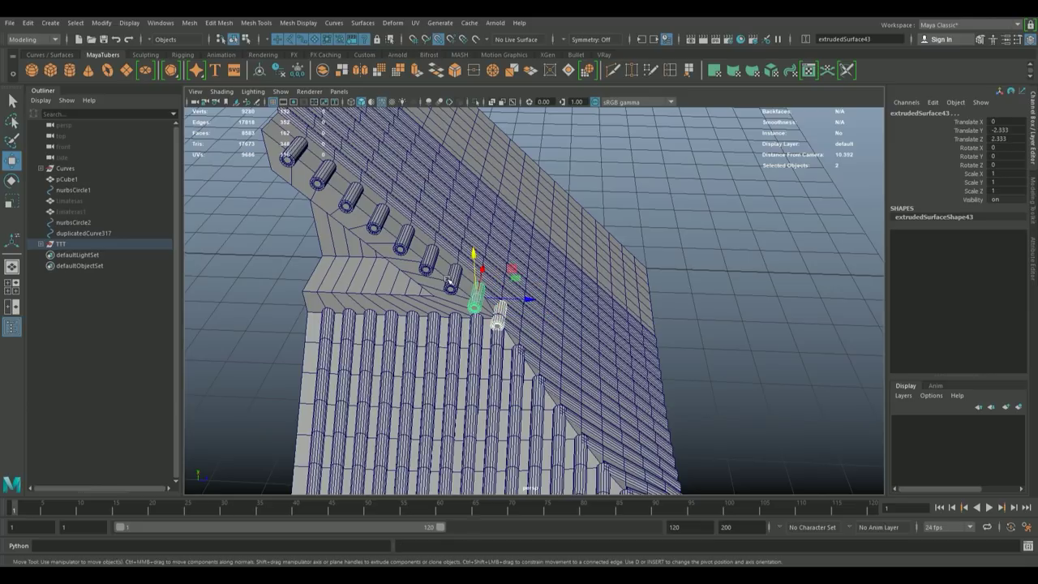
click(452, 276)
click(427, 261)
click(403, 238)
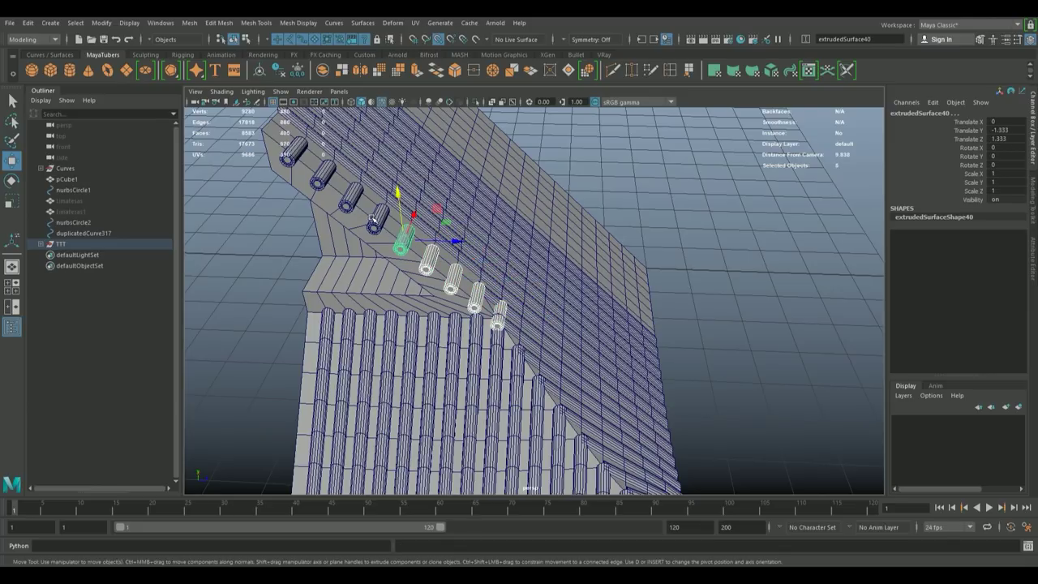
click(377, 222)
click(350, 197)
click(323, 175)
click(294, 151)
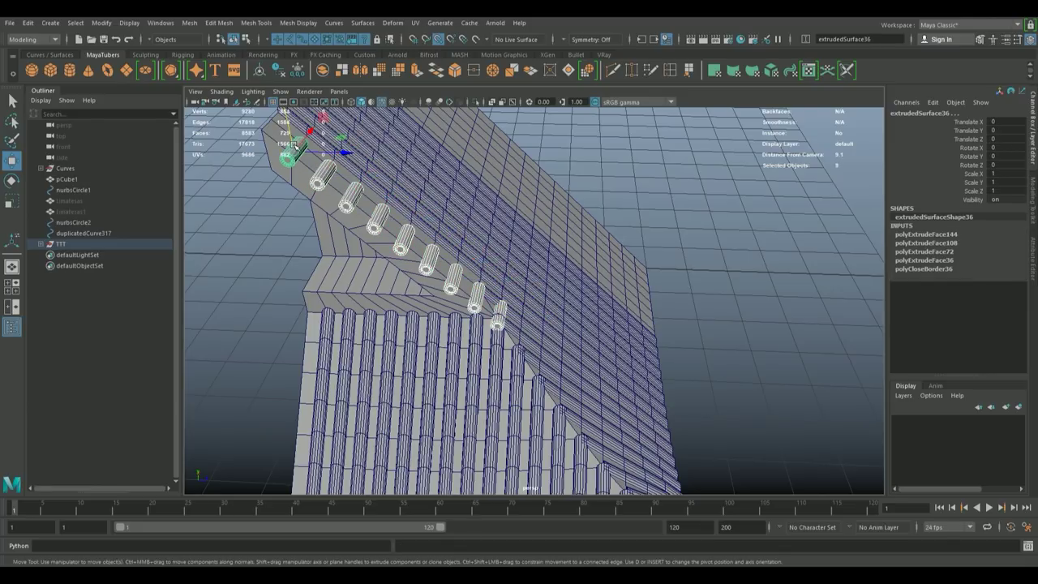
key(ctrl+d)
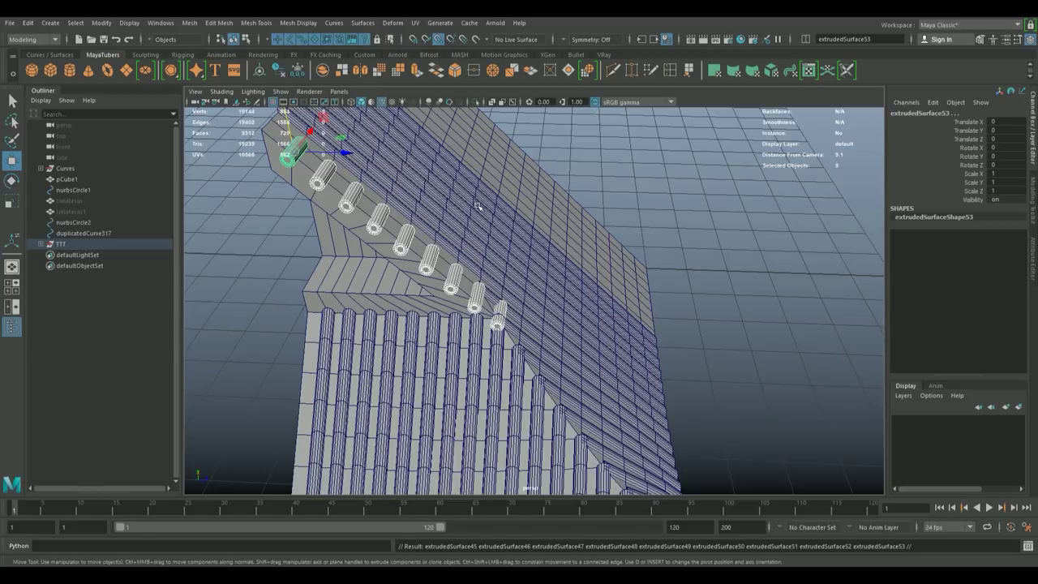
key(space)
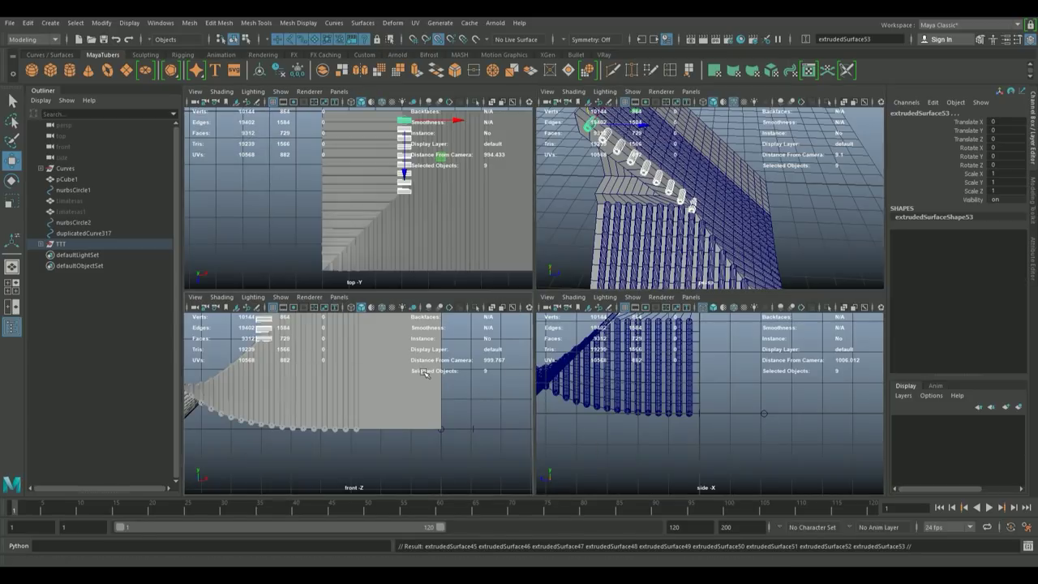
- Show the side view maximized in wireframe, framed on the duplicated tile row
key(space)
key(4)
key(space)
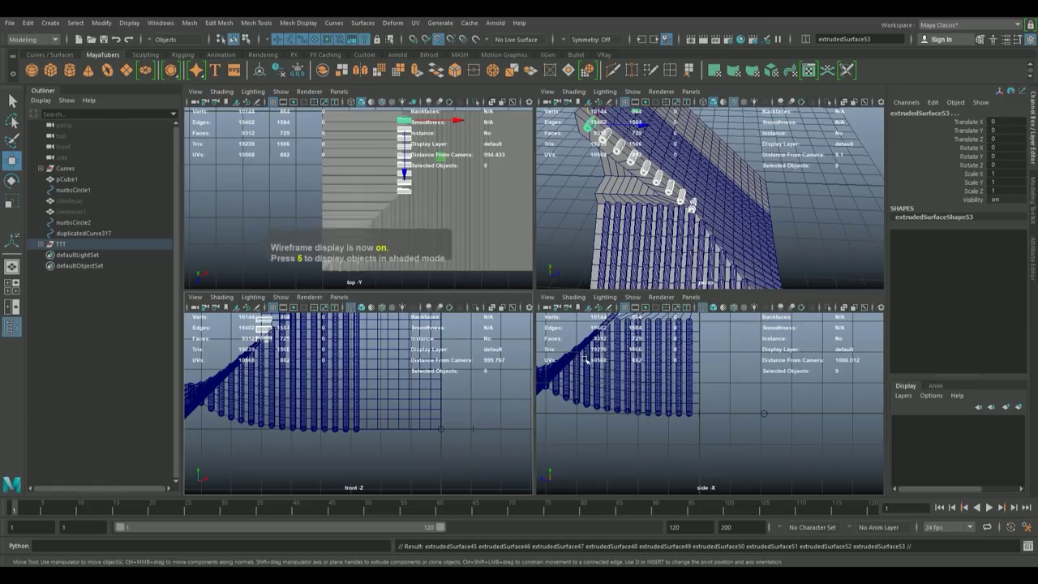
key(space)
key(f)
drag(528, 354, 434, 403)
- Move the duplicate row between the originals, ending at Translate Y 0.165, Z -0.167
drag(434, 403, 401, 419)
drag(515, 229, 491, 187)
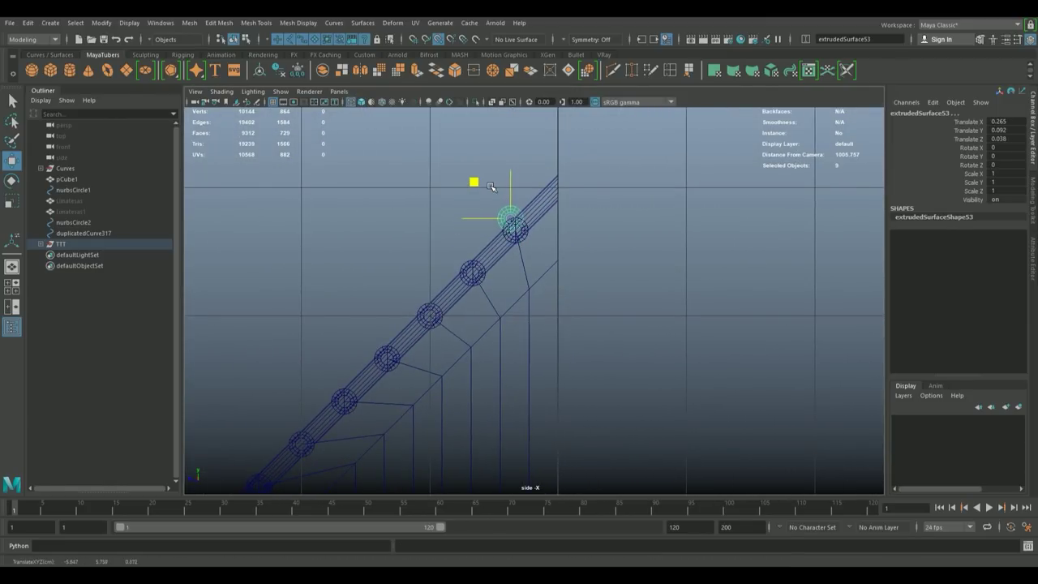
key(ctrl+z)
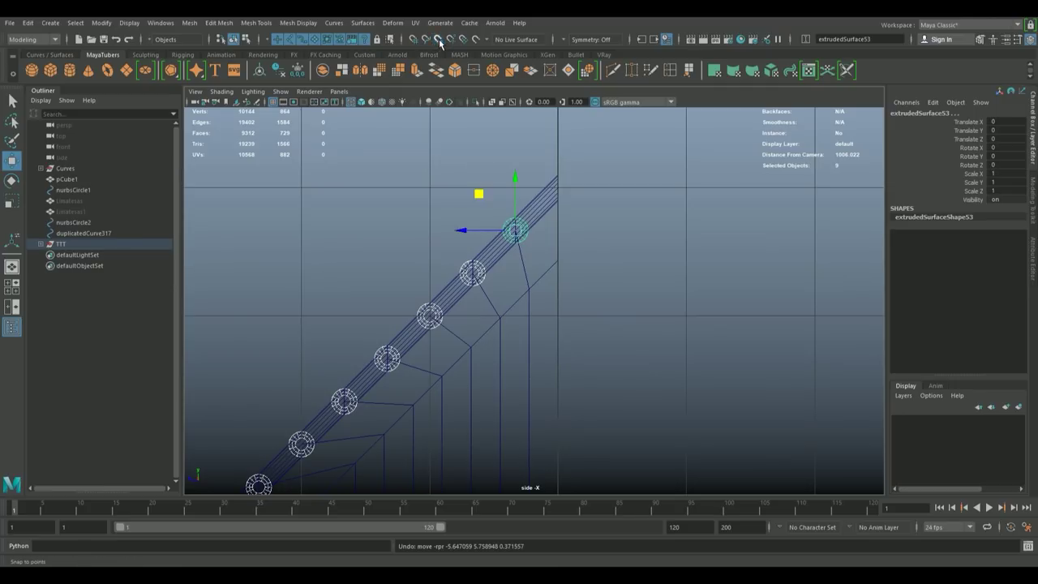
drag(475, 195, 504, 173)
scroll(up, 3)
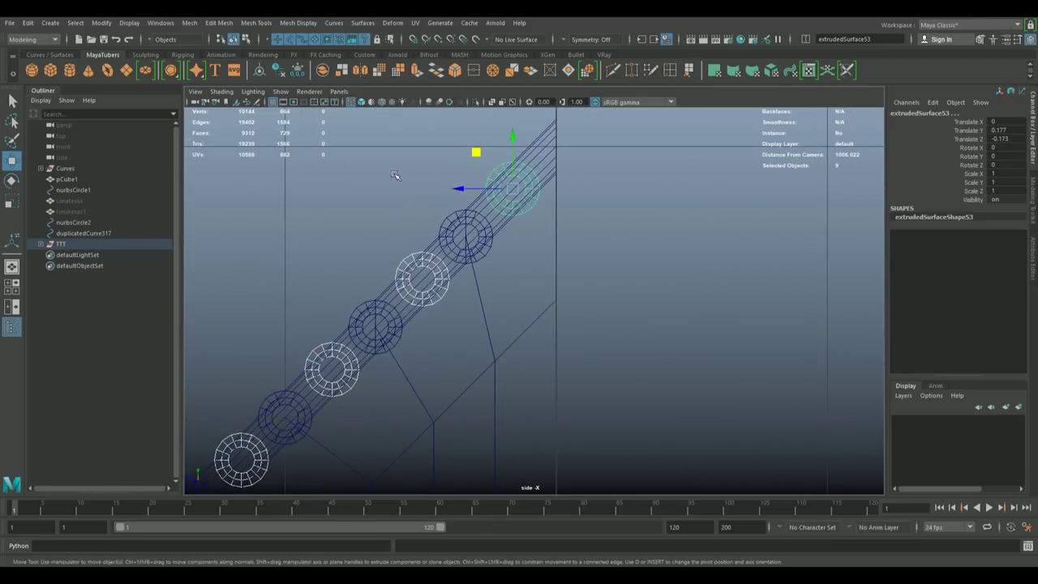
drag(462, 188, 453, 189)
drag(512, 142, 510, 144)
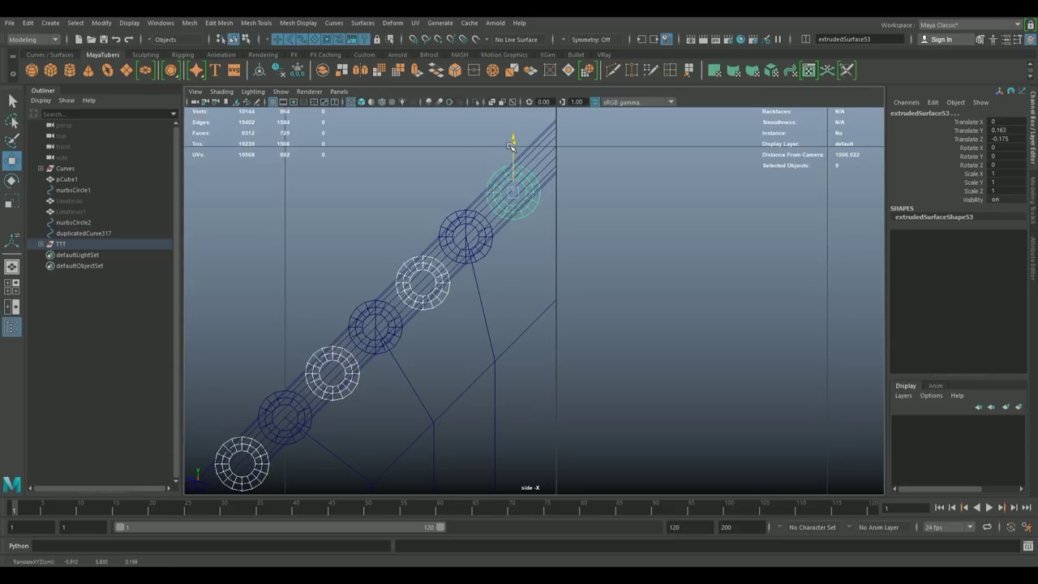
drag(462, 190, 459, 193)
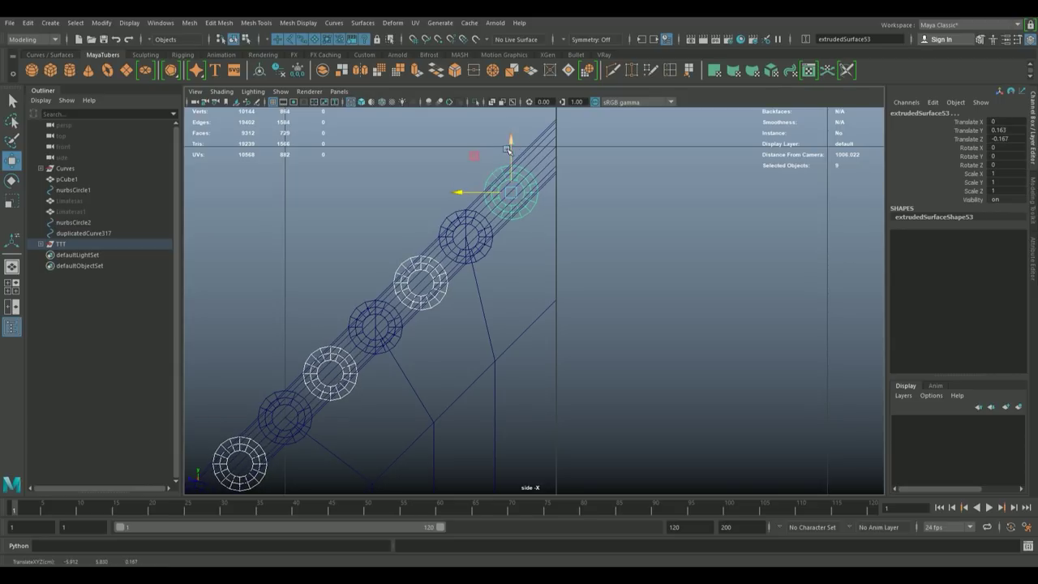
drag(510, 140, 509, 138)
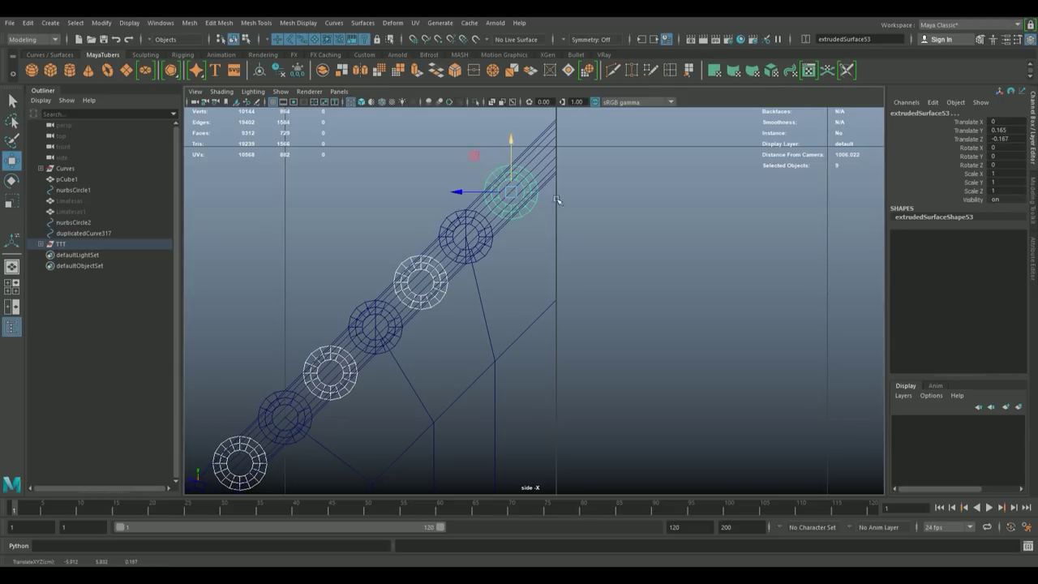
key(space)
key(space)
click(709, 222)
drag(709, 222, 498, 296)
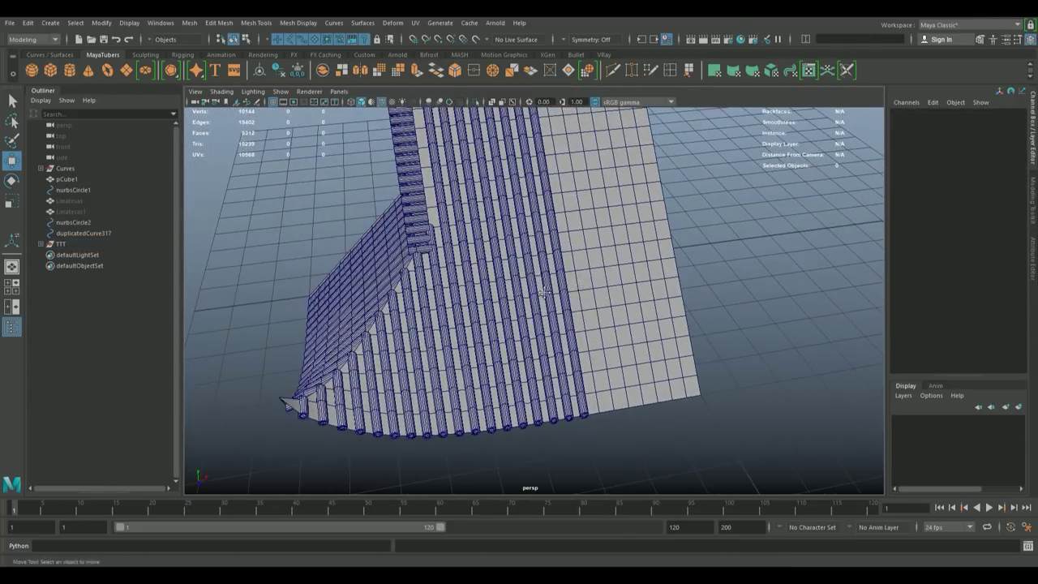
- Clear the edge column's history, then snap-copy it across the right slope (extrudedSurface54–60)
click(499, 297)
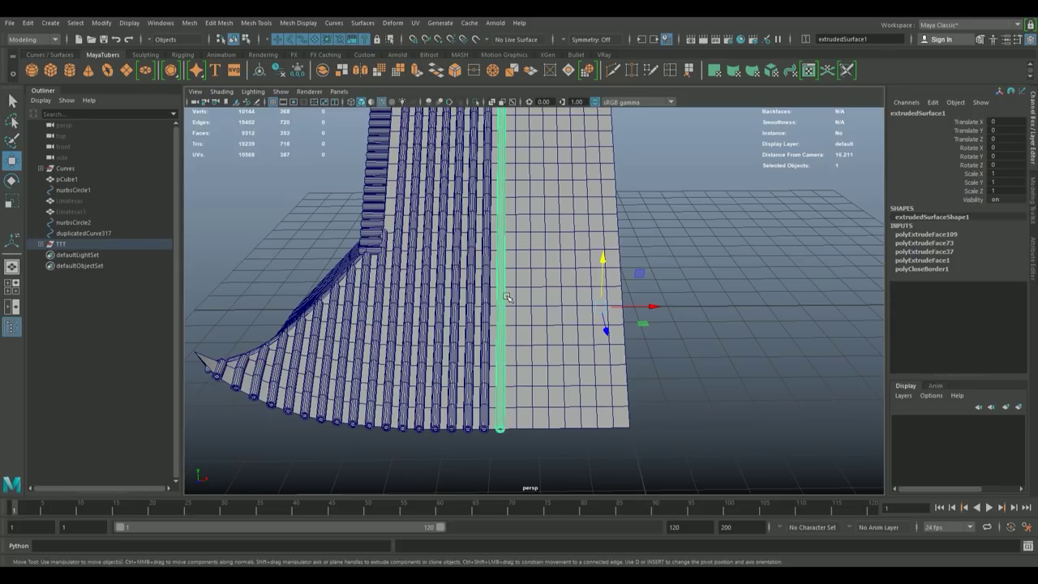
click(279, 75)
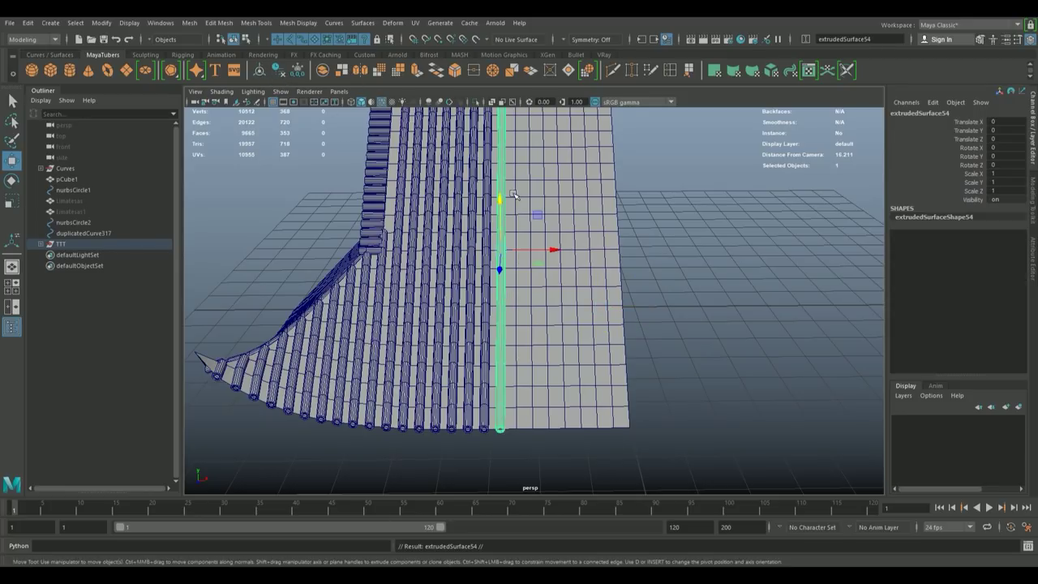
click(438, 39)
drag(534, 256, 548, 292)
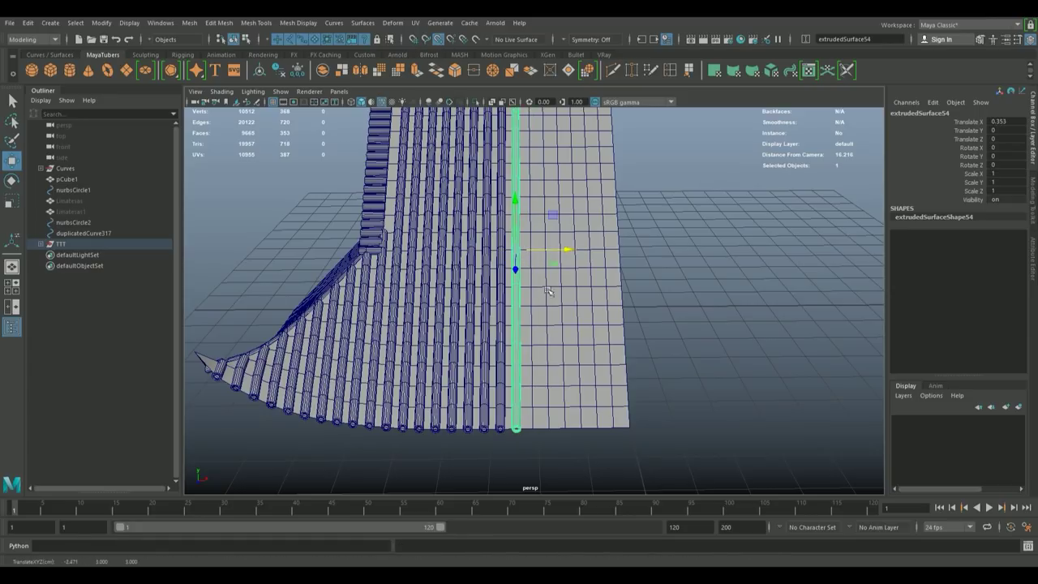
key(shift+d)
key(shift+d)
key(shift+d)
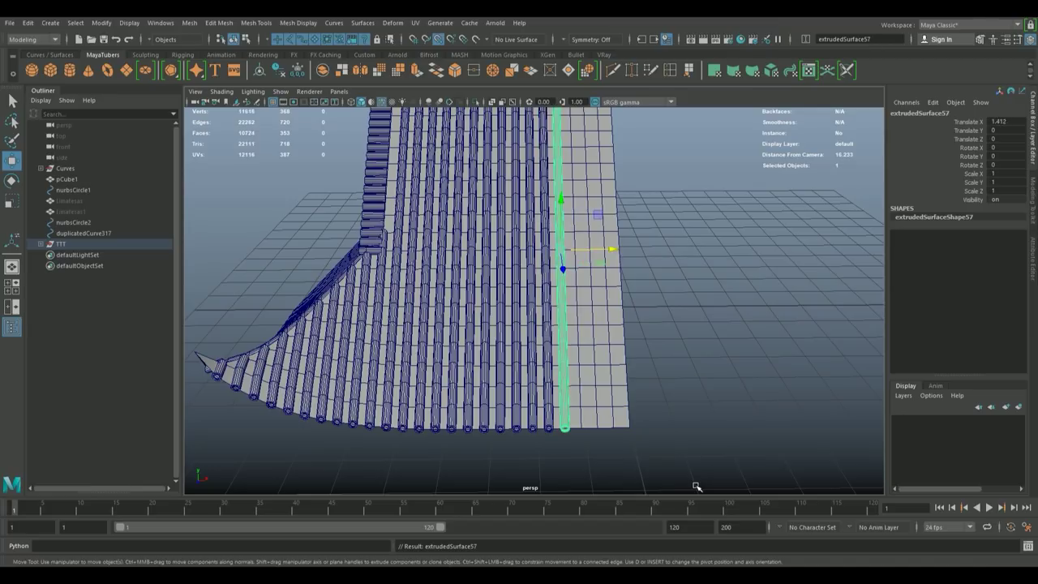
key(shift+d)
key(shift+d)
key(shift+d)
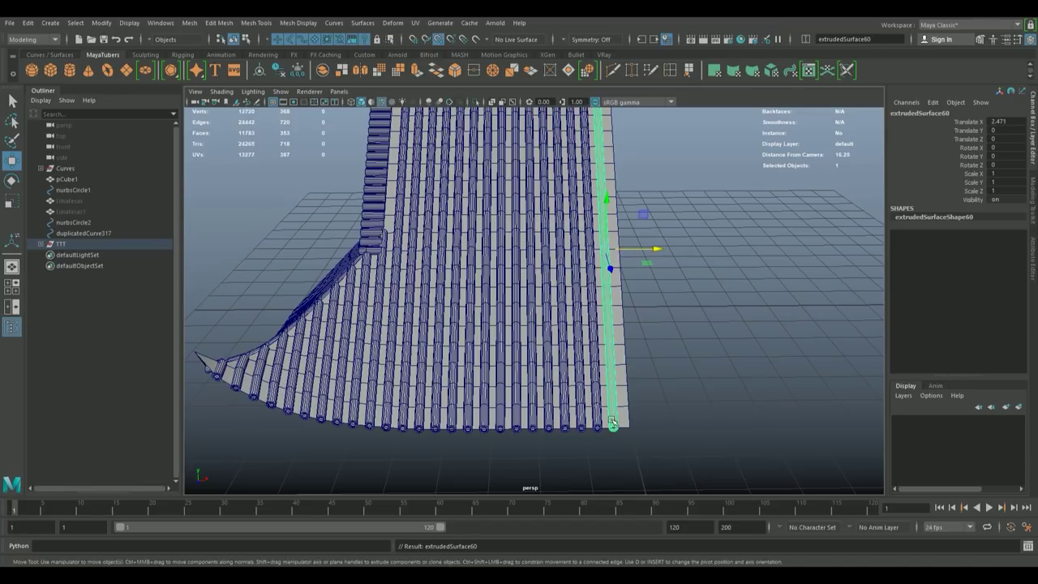
drag(474, 306, 509, 279)
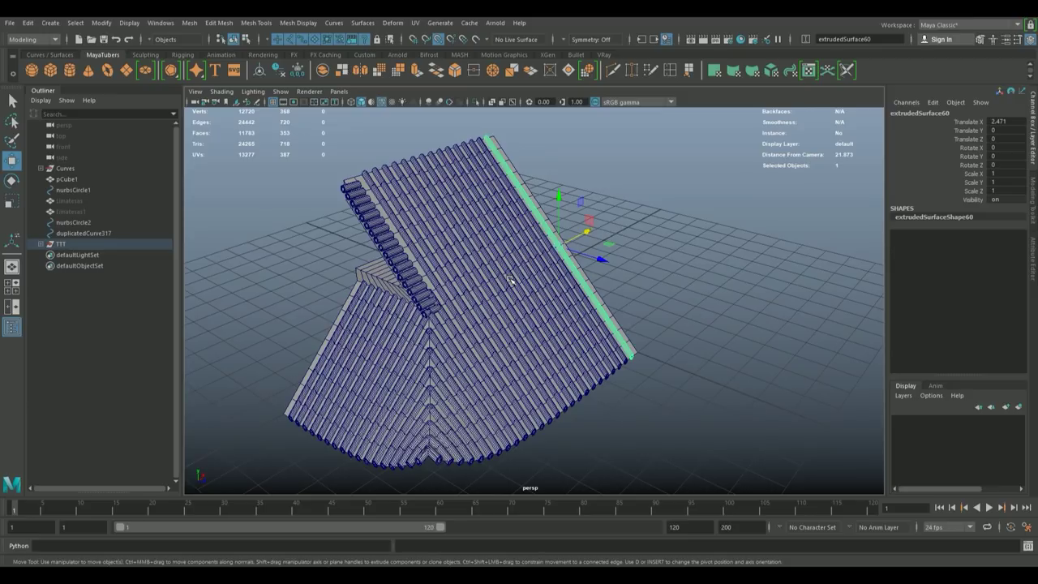
drag(509, 280, 198, 258)
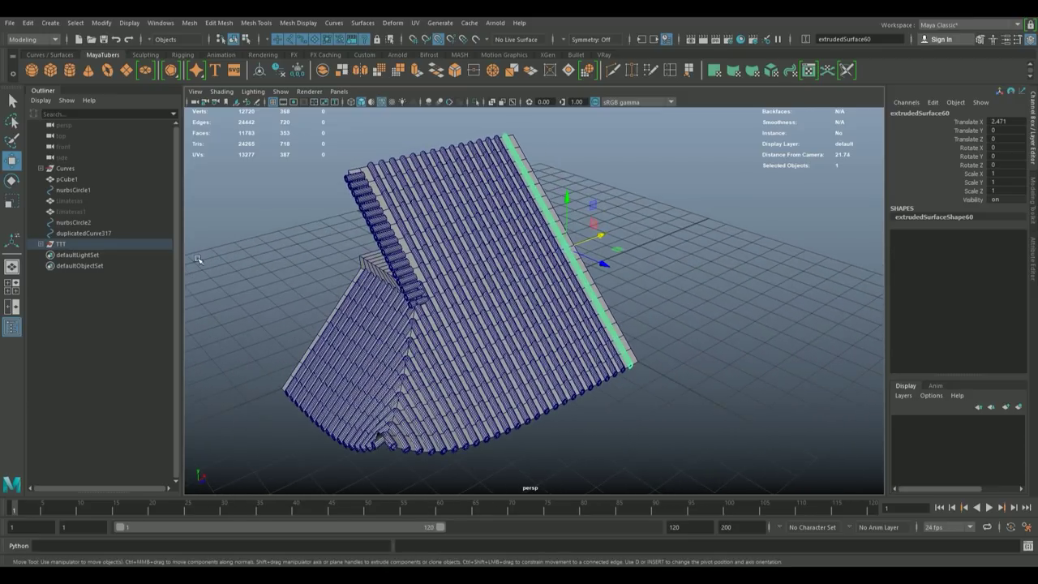
- Unhide the Limatesas object, select Limatesas1, then clear the selection
click(69, 201)
click(77, 212)
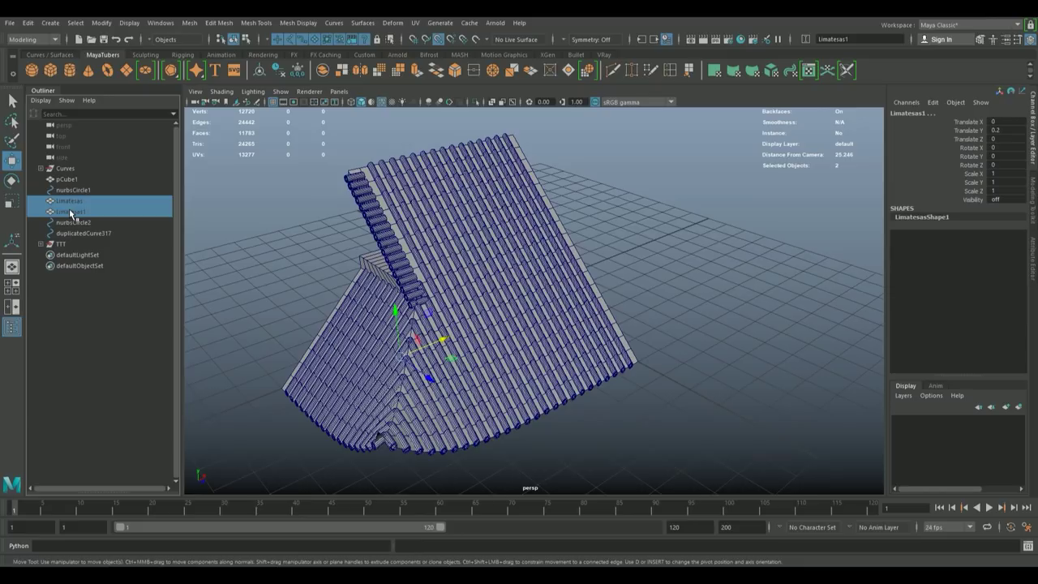
click(71, 204)
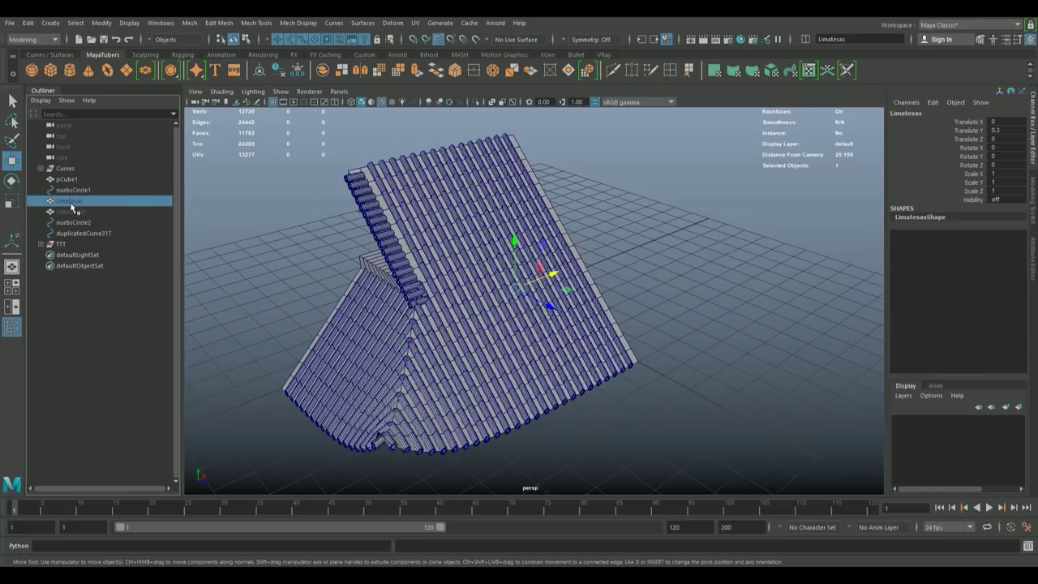
key(h)
click(73, 213)
click(626, 248)
drag(627, 248, 583, 332)
- Put the base mesh pCube1 into edge component mode from the marking menu
scroll(up, 3)
scroll(up, 3)
scroll(up, 3)
scroll(up, 3)
scroll(down, 3)
drag(475, 349, 476, 371)
scroll(down, 3)
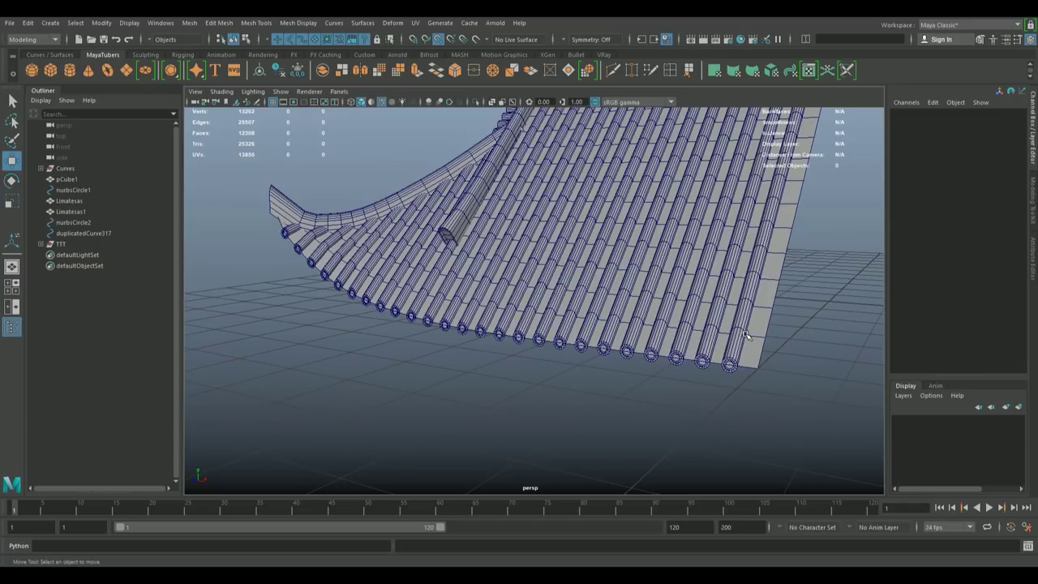
drag(746, 335, 741, 238)
click(752, 347)
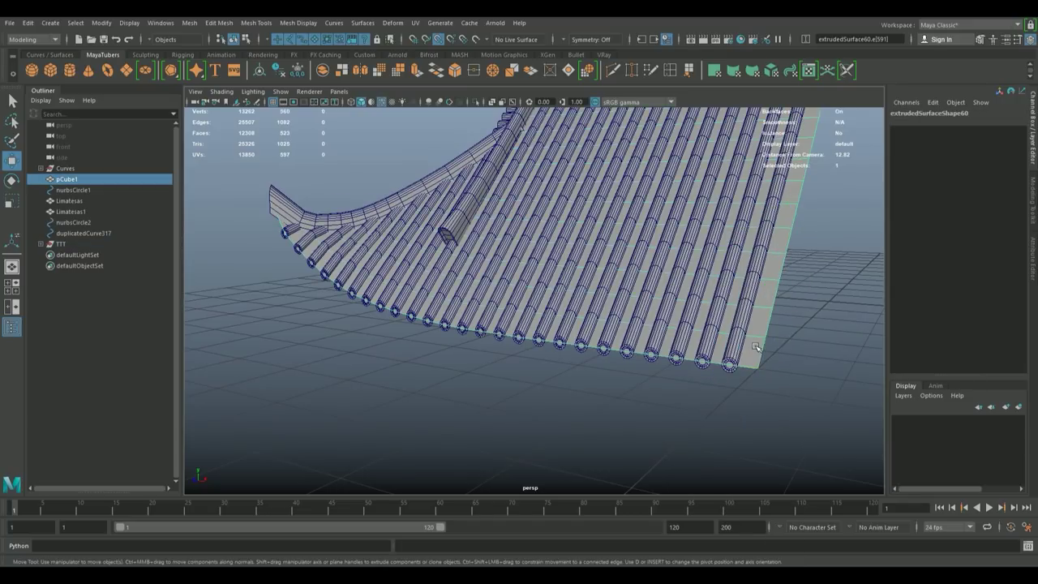
key(F8)
- Select an edge on pCube1, then switch to a different edge beneath the curved tile rows
drag(755, 354, 745, 243)
click(753, 357)
drag(755, 361, 322, 430)
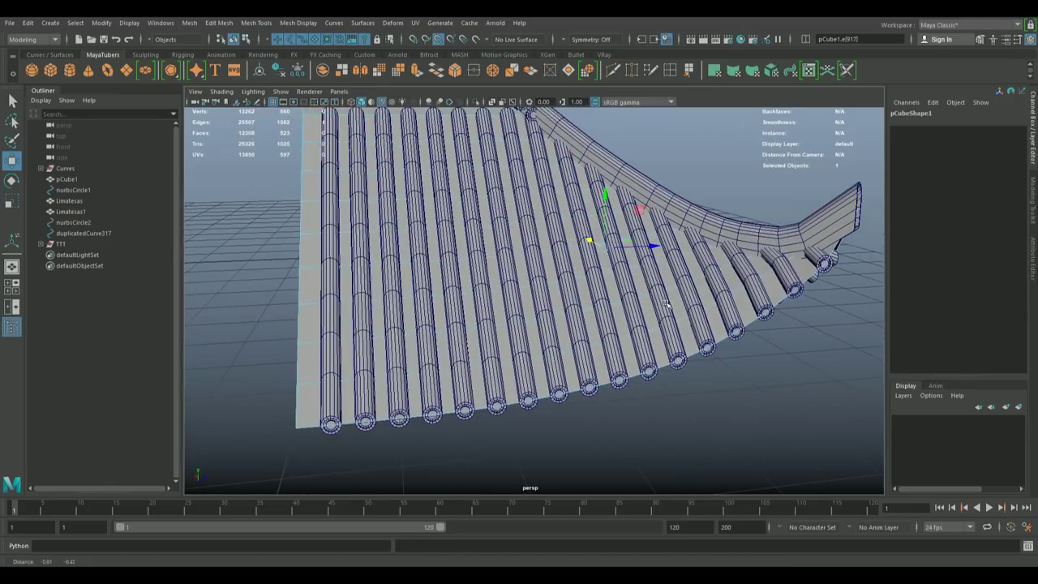
click(313, 423)
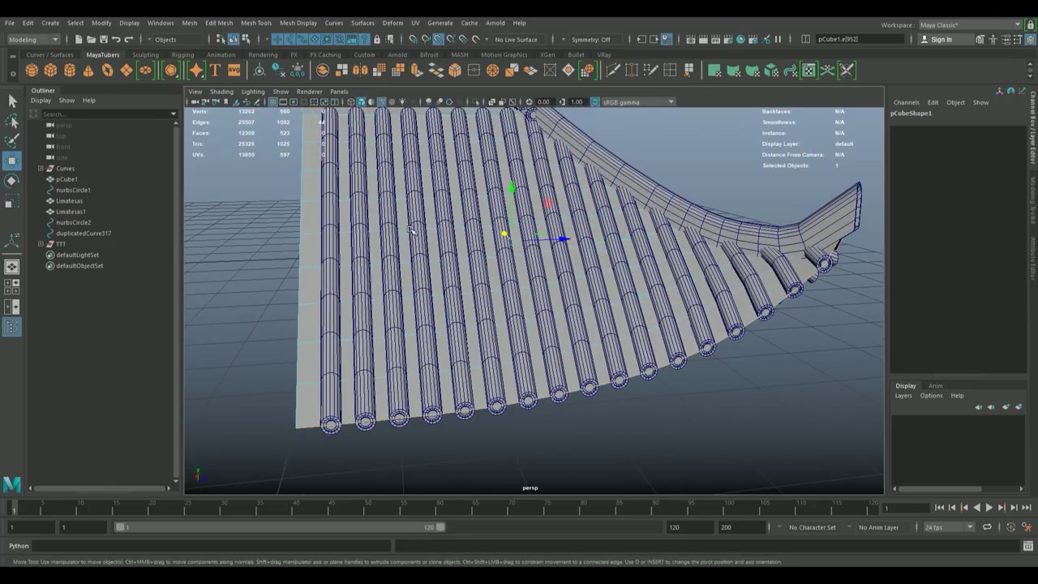
drag(411, 230, 58, 215)
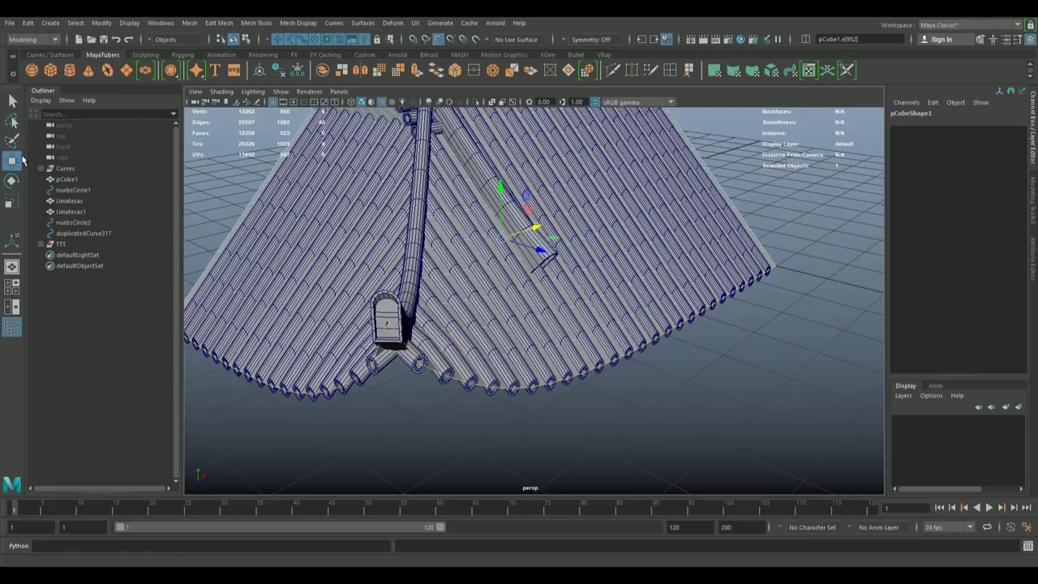
- Check the Move Tool's Smart Duplicate Settings for extrude-while-dragging, then close the settings
double_click(11, 162)
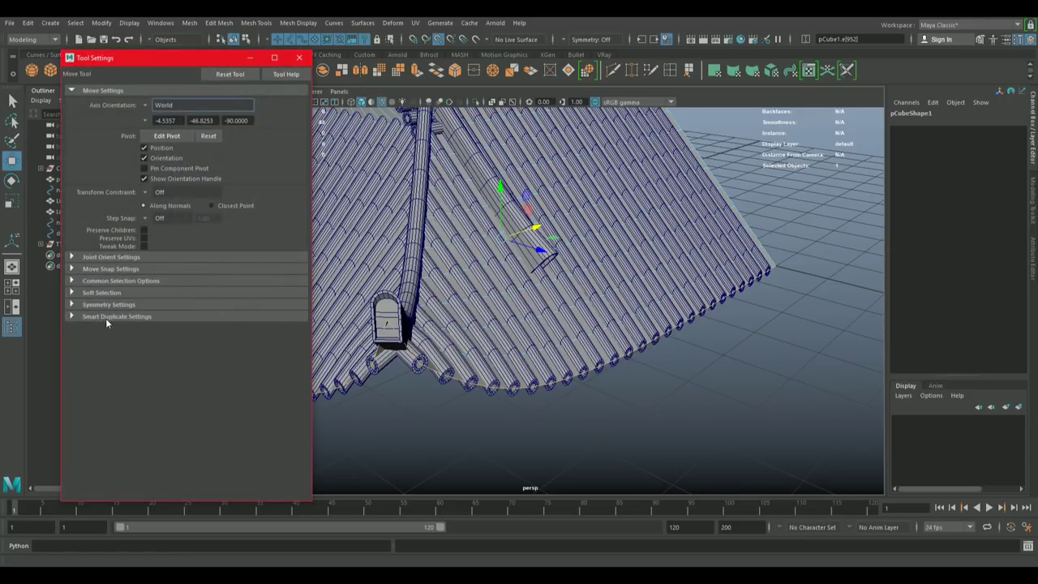
click(73, 316)
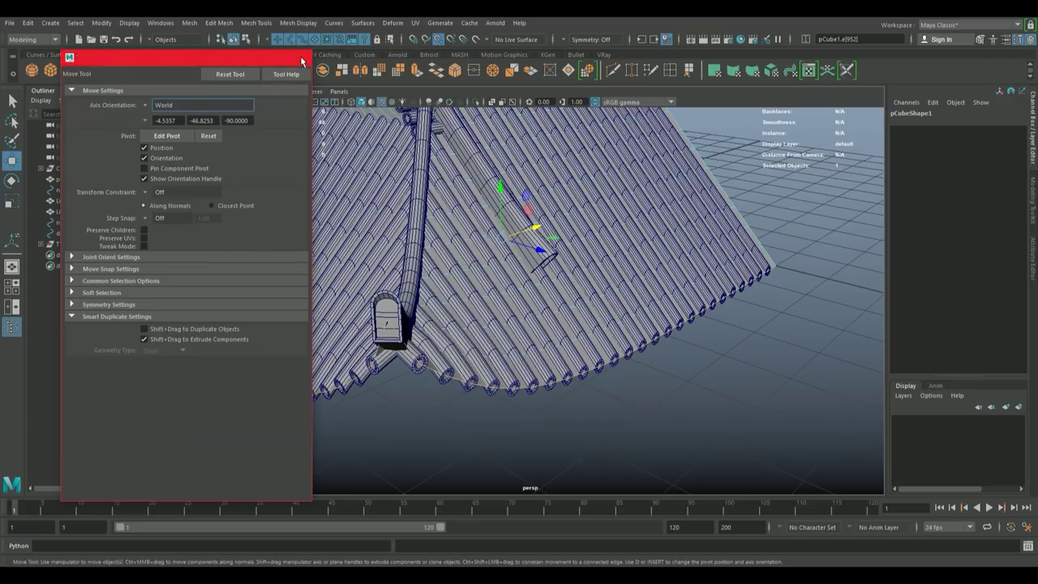
click(302, 60)
- Slide the selected edge along pCube1's surface with Mesh Tools > Slide Edge, then deselect
click(298, 23)
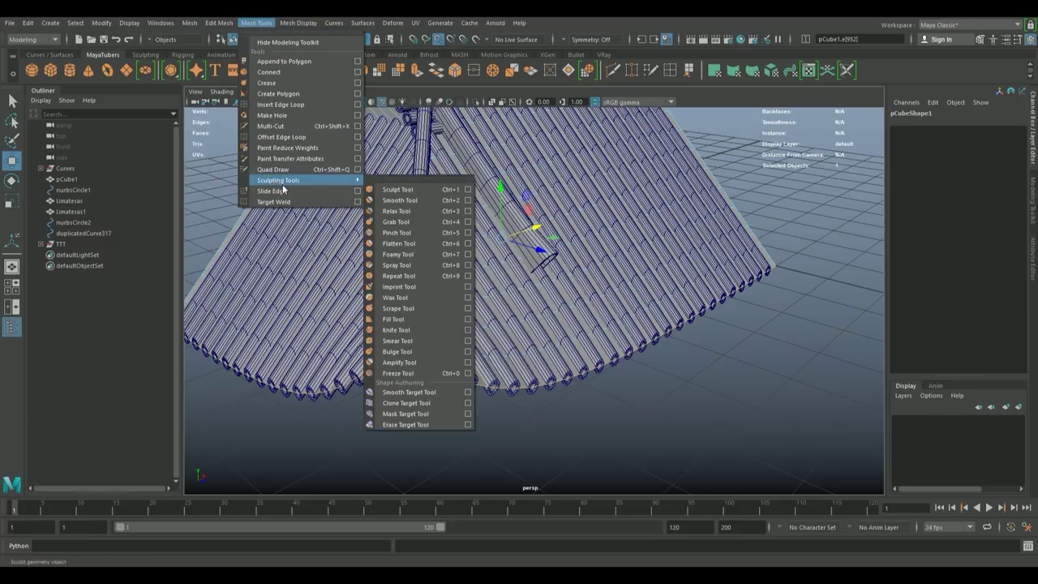
click(290, 192)
drag(487, 267, 494, 282)
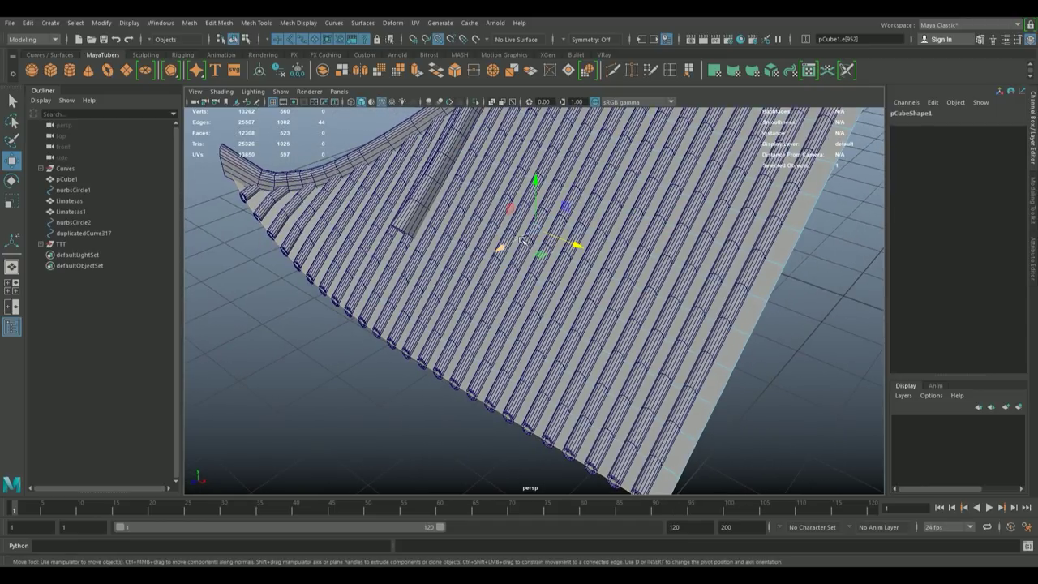
key(shift)
key(ctrl)
drag(535, 231, 525, 218)
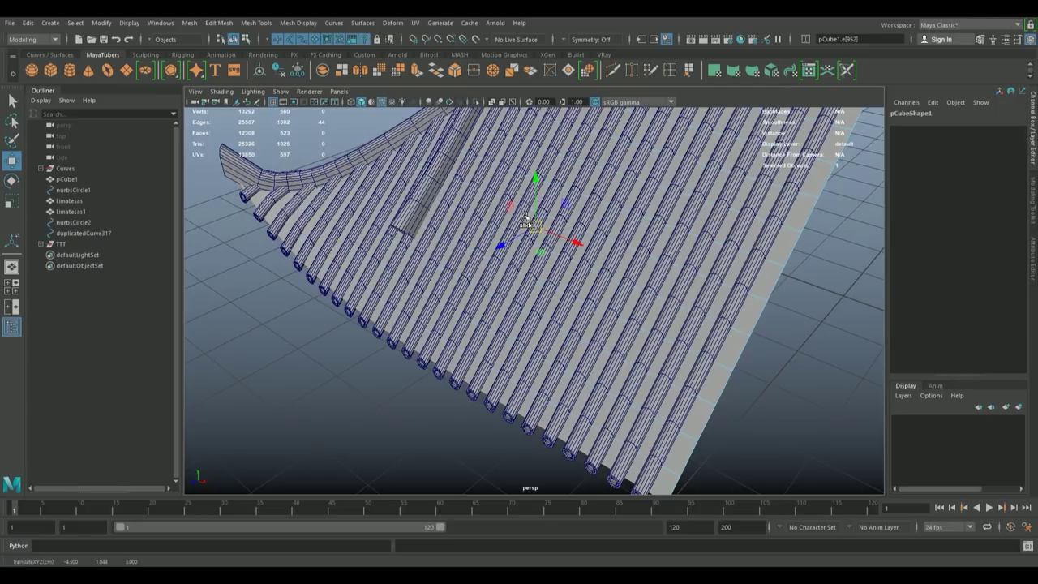
drag(323, 249, 669, 394)
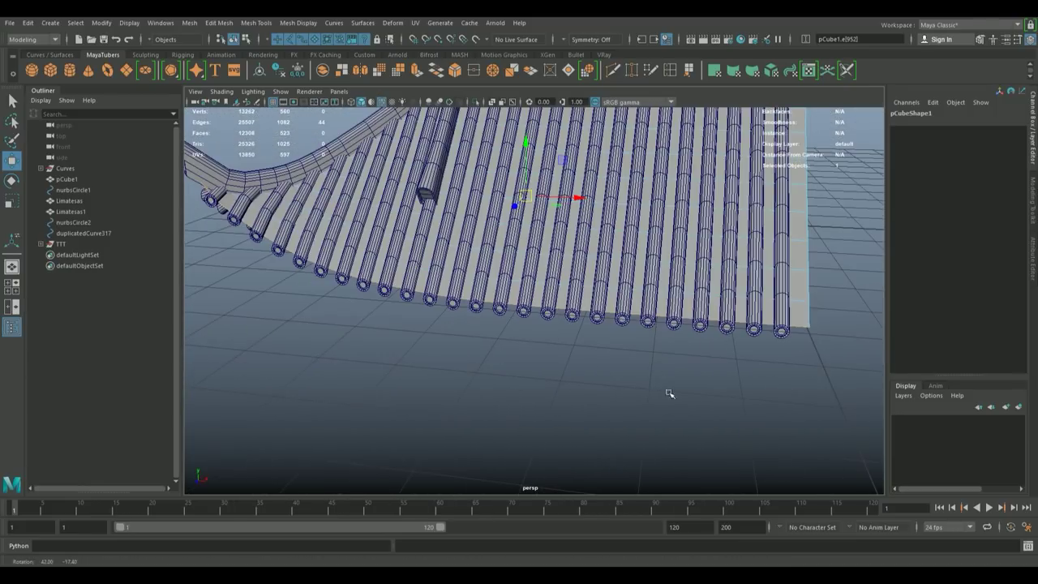
click(649, 399)
drag(683, 327, 474, 347)
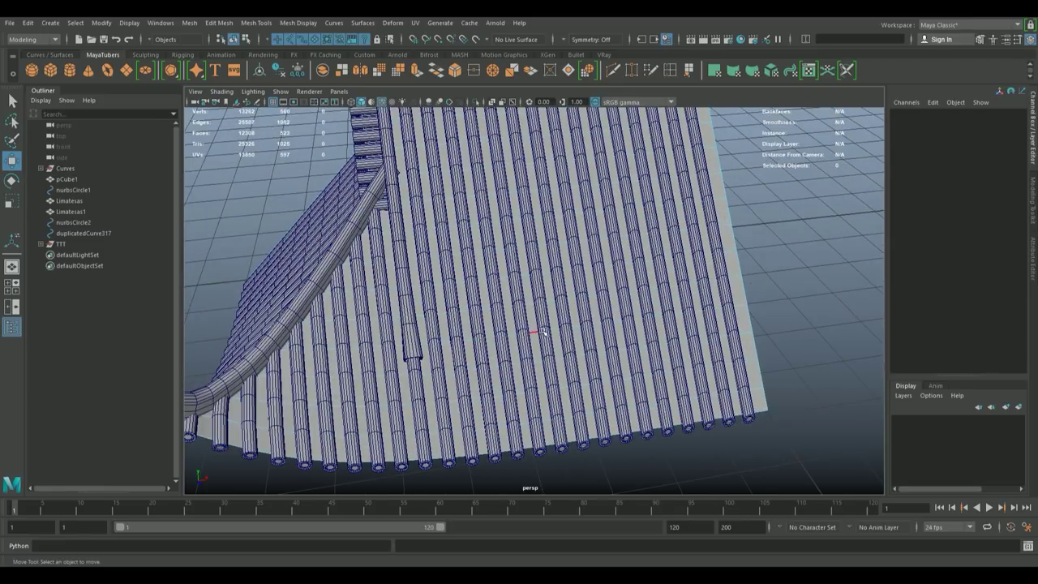
drag(710, 308, 568, 292)
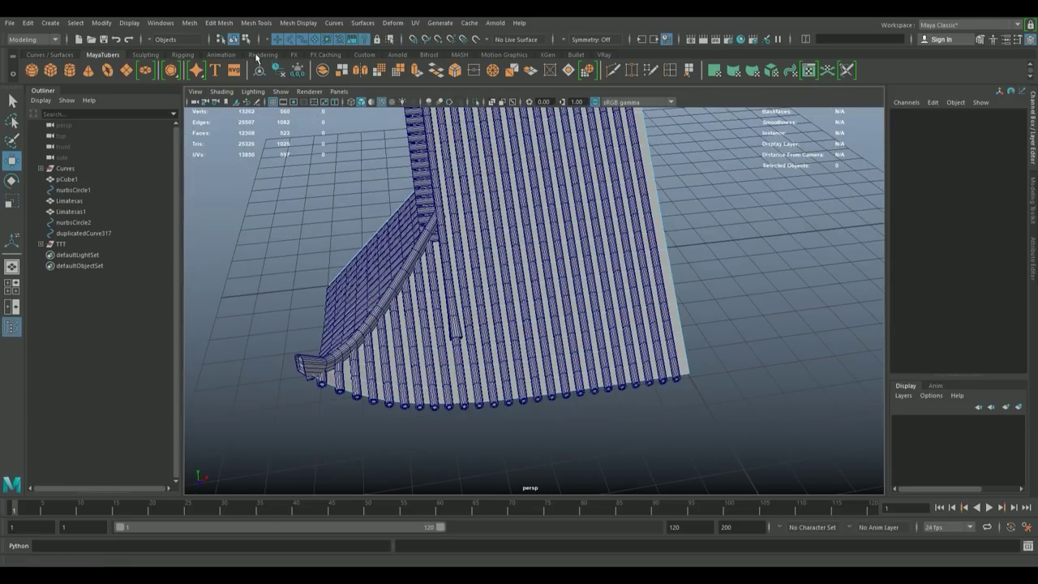
- Move pCube1 along X to 15.845, clear of the tiles
click(387, 124)
drag(388, 124, 487, 309)
drag(673, 218, 872, 134)
scroll(up, 3)
drag(718, 300, 656, 280)
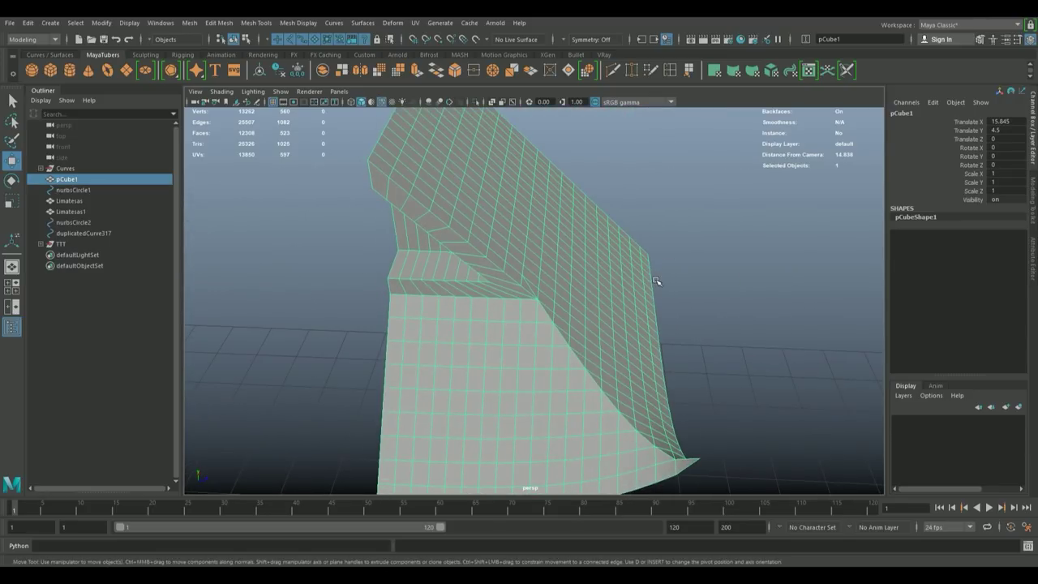
drag(602, 308, 470, 249)
drag(399, 320, 442, 345)
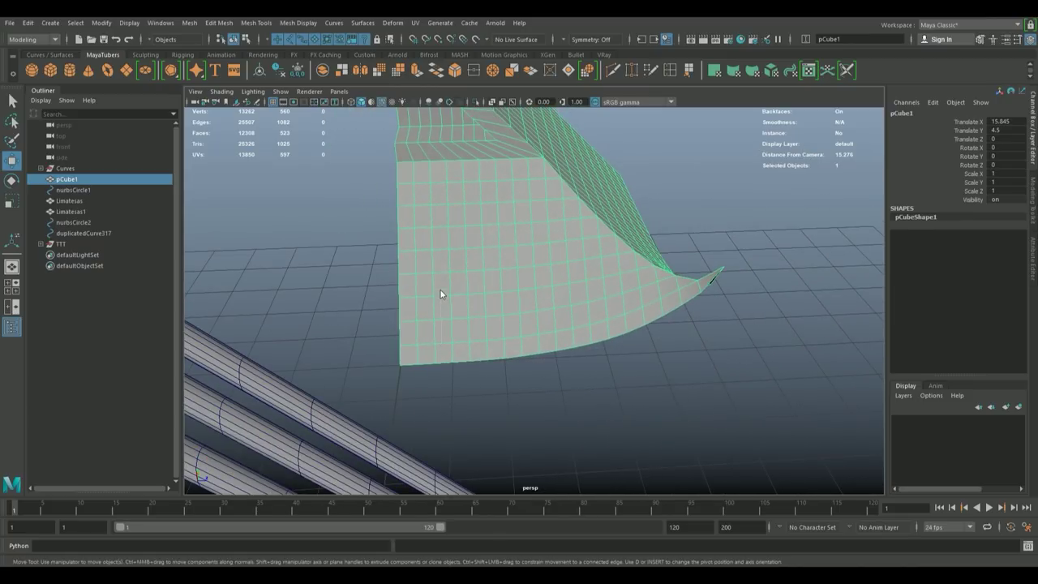
- Switch pCube1 to edge mode, pick two edges, and enable Multi-Component in Modeling Toolkit
right_click(440, 266)
click(451, 237)
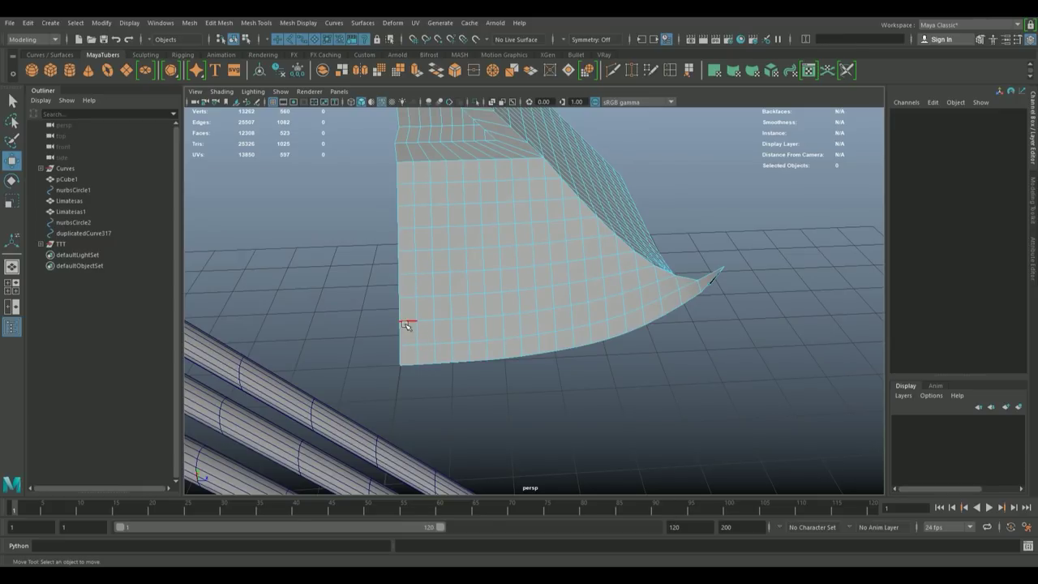
click(405, 325)
click(663, 280)
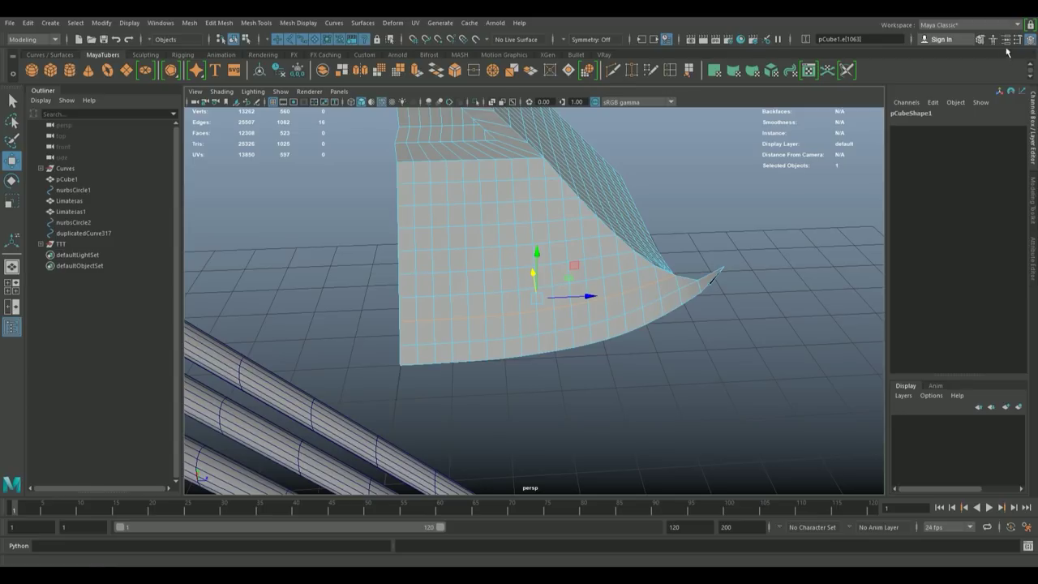
click(980, 40)
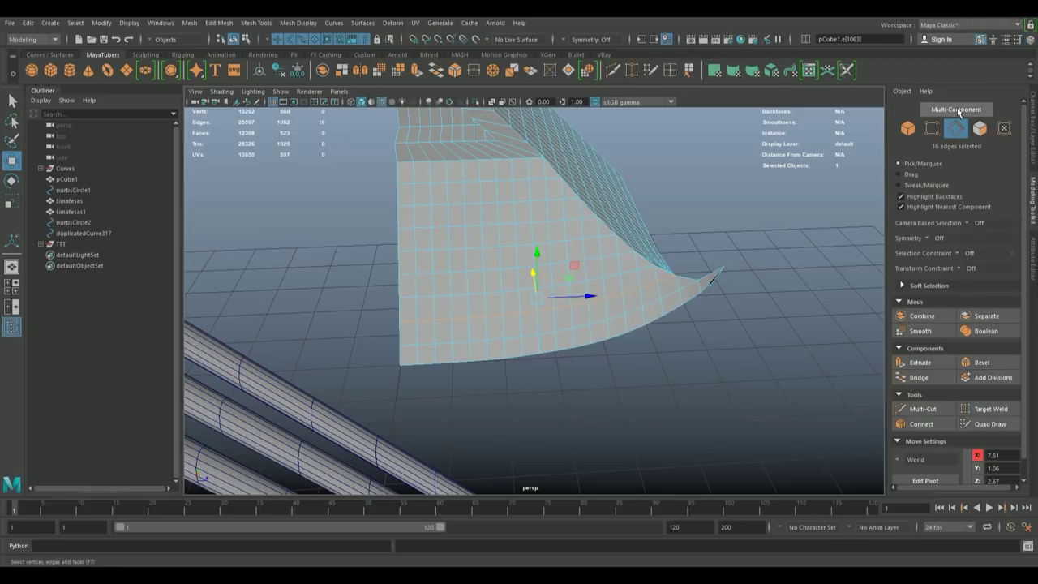
click(958, 111)
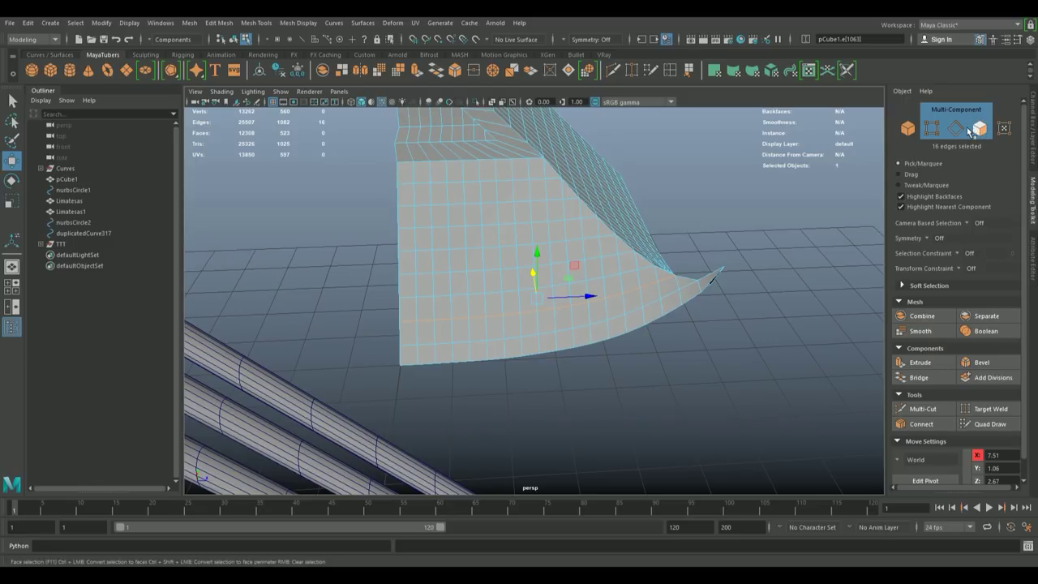
- Select a left border edge, its full edge row, and the adjoining face strip
click(412, 325)
double_click(662, 280)
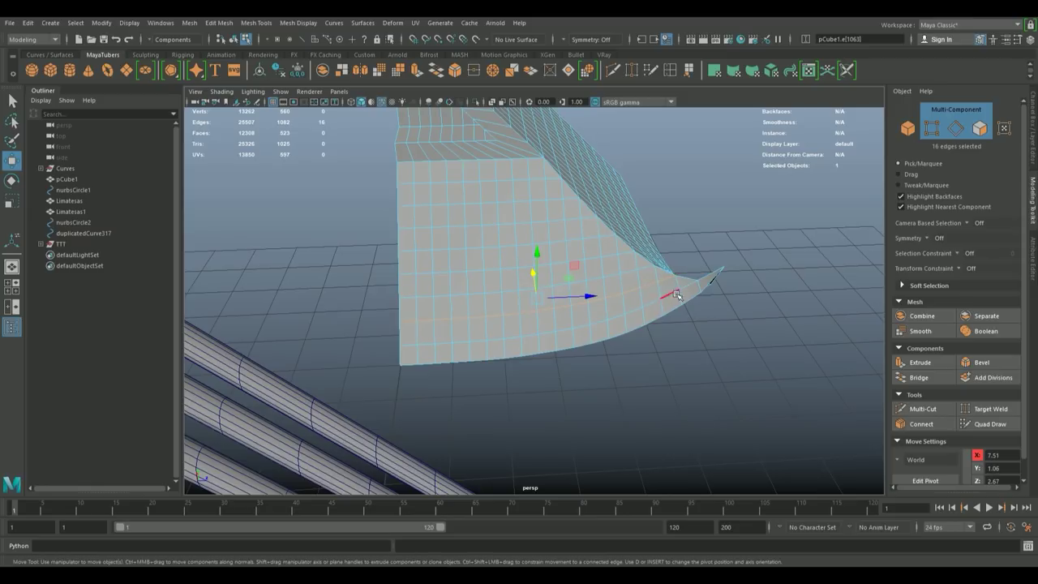
drag(597, 320, 767, 341)
click(783, 268)
click(322, 363)
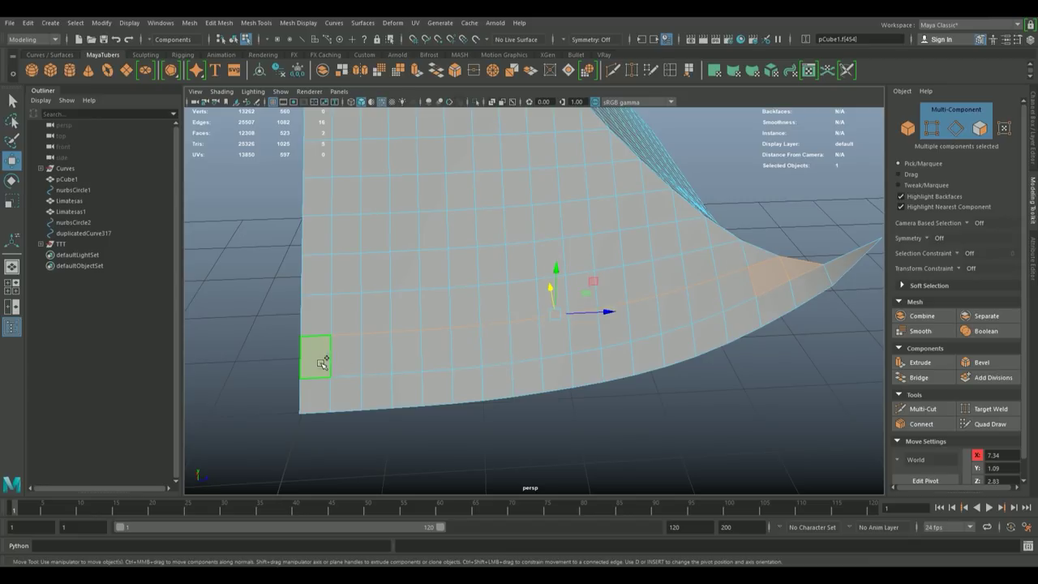
drag(322, 363, 185, 122)
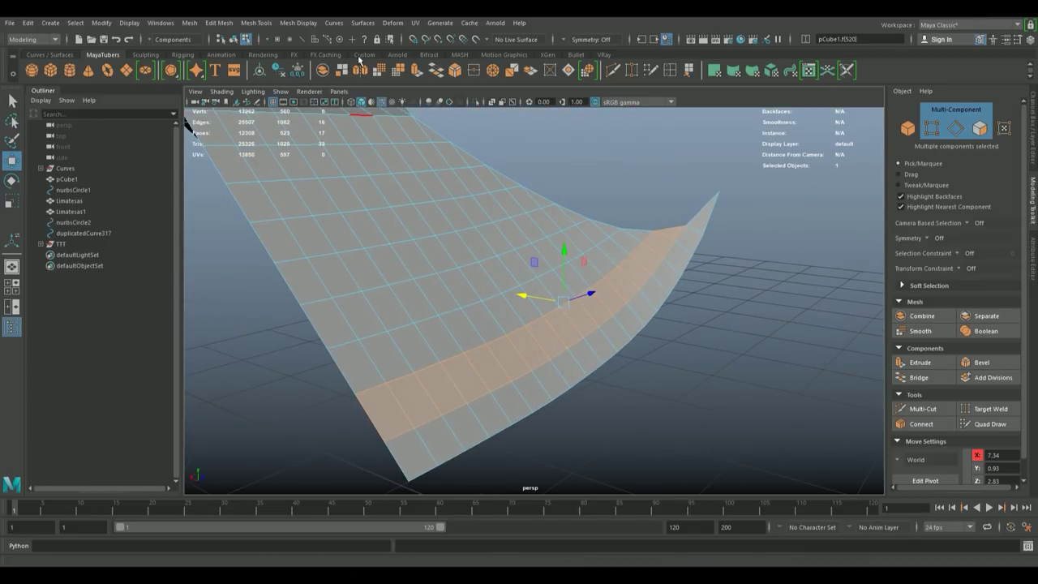
- Wedge the first face strip with Edit Mesh > Wedge, Divisions 1 and Arc angle 4
click(257, 22)
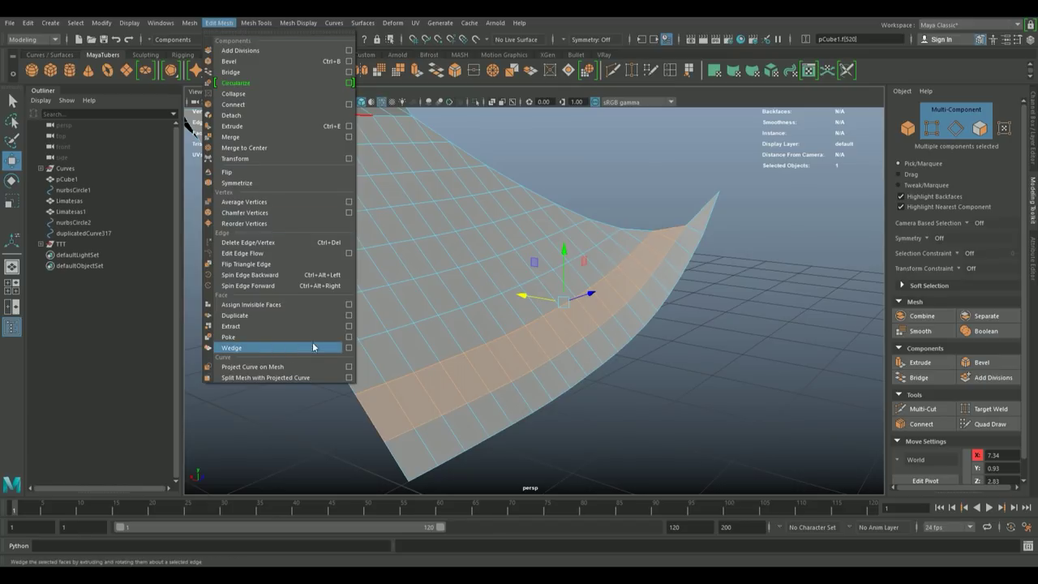
click(349, 347)
click(452, 110)
click(466, 136)
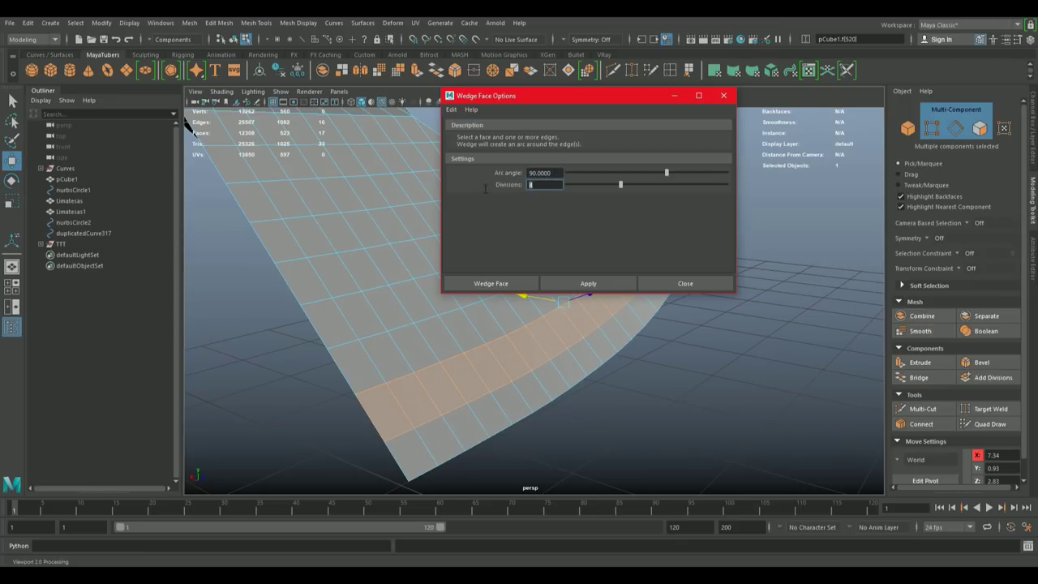
key(Tab)
key(Tab)
click(512, 284)
drag(455, 340, 598, 364)
drag(598, 364, 604, 379)
drag(604, 379, 520, 406)
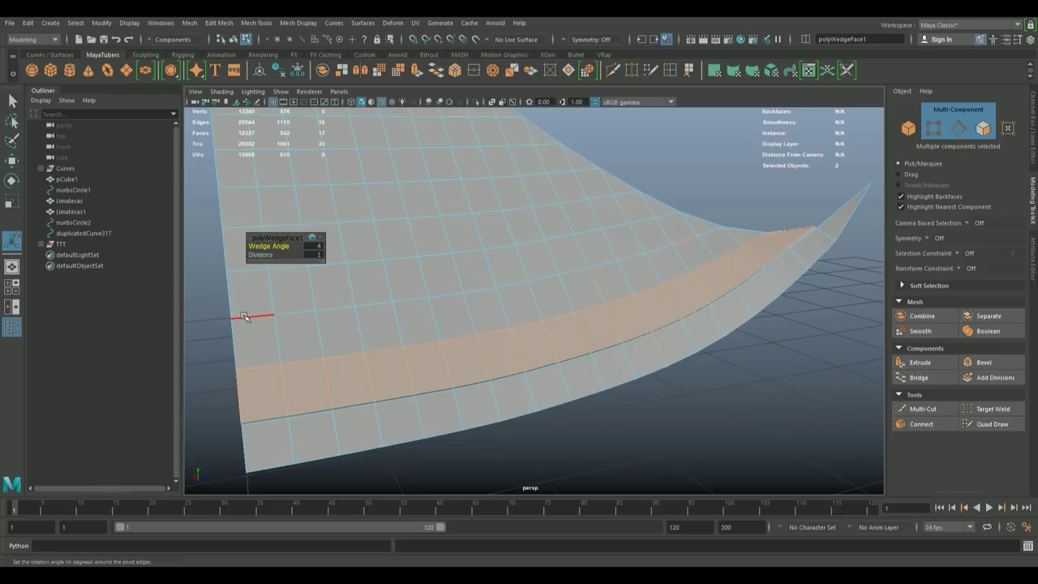
- Repeat the 4-degree wedge on the next two face rows, each with its hinge edge
click(243, 316)
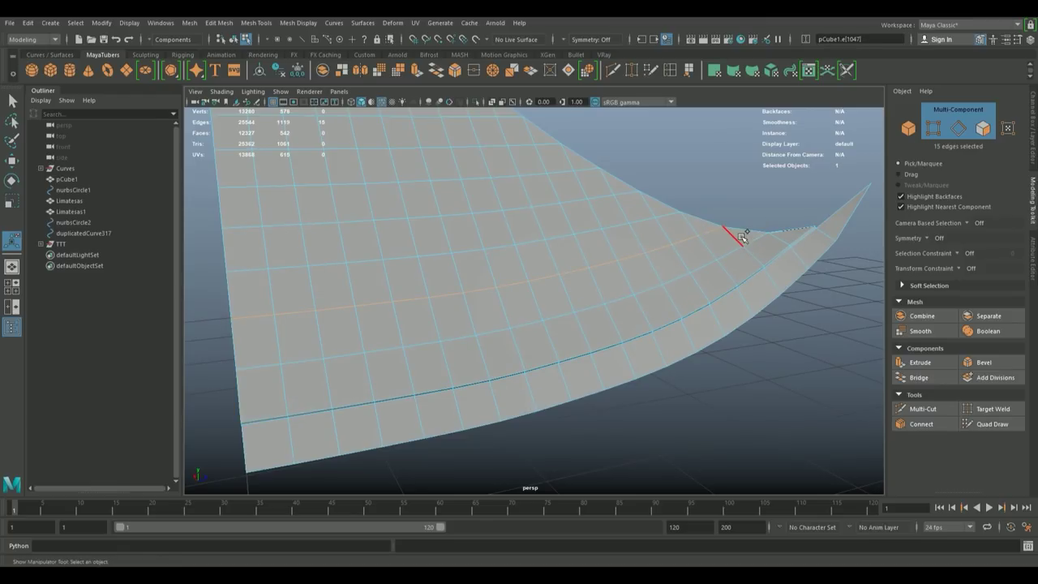
drag(740, 244, 737, 255)
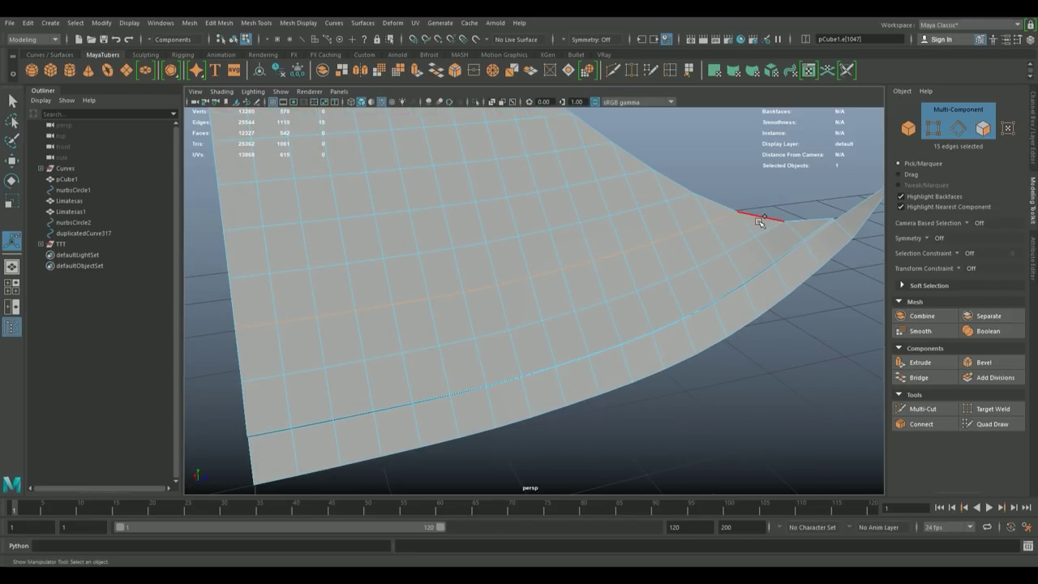
drag(756, 212, 710, 252)
click(276, 347)
click(349, 278)
drag(350, 278, 616, 348)
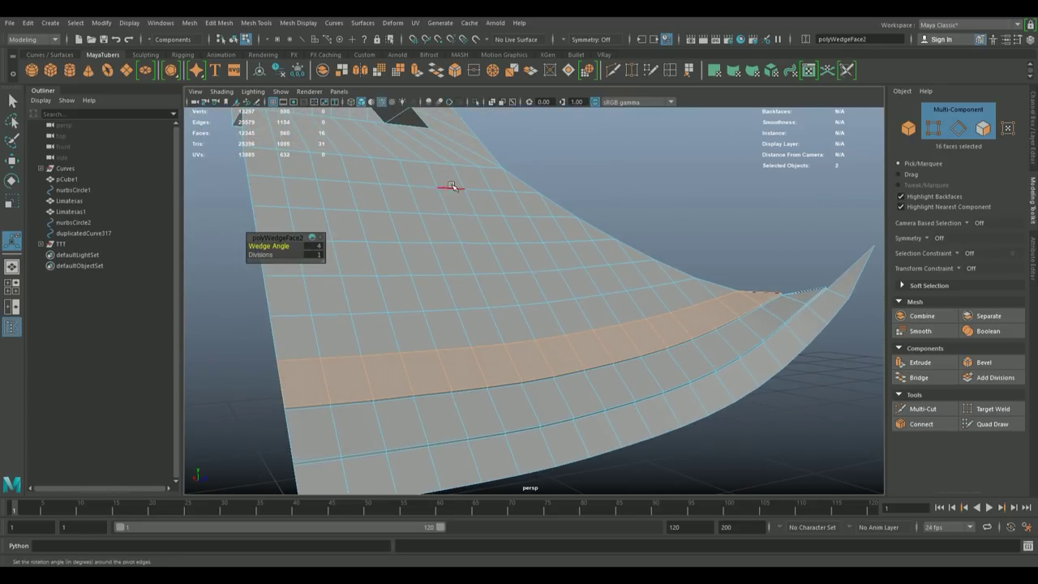
drag(623, 229, 628, 282)
click(633, 259)
click(332, 244)
- Wedge three more face rows around their hinge edges to extend the stepped ridges
click(498, 174)
drag(498, 174, 800, 283)
click(389, 219)
click(621, 204)
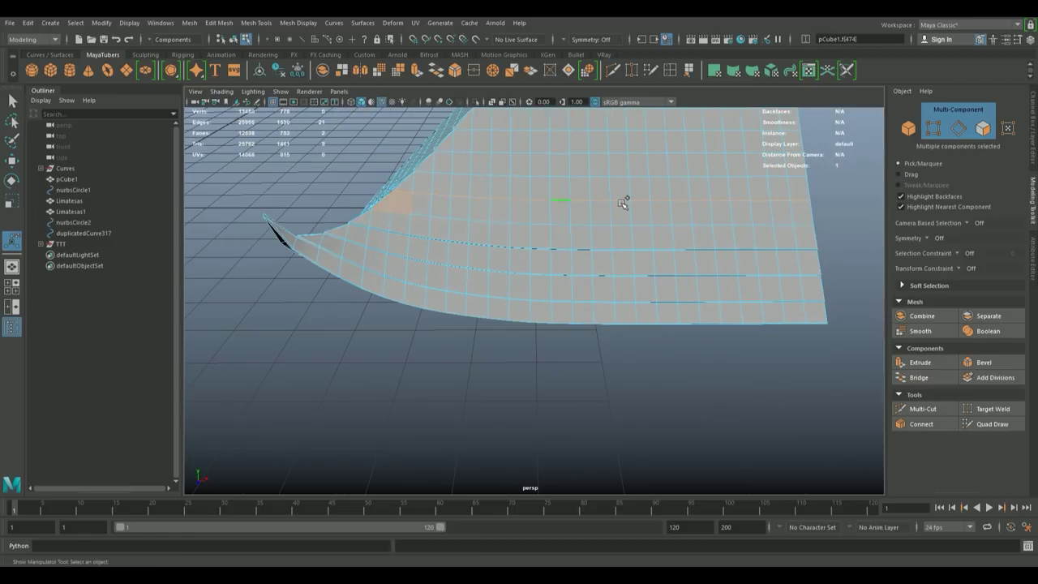
click(767, 249)
drag(766, 249, 413, 215)
click(412, 213)
drag(419, 155, 419, 158)
click(753, 144)
drag(638, 313, 385, 231)
- Clear the selection, inspect the curved stepped surface, and return to object selection
click(385, 230)
drag(613, 311, 684, 191)
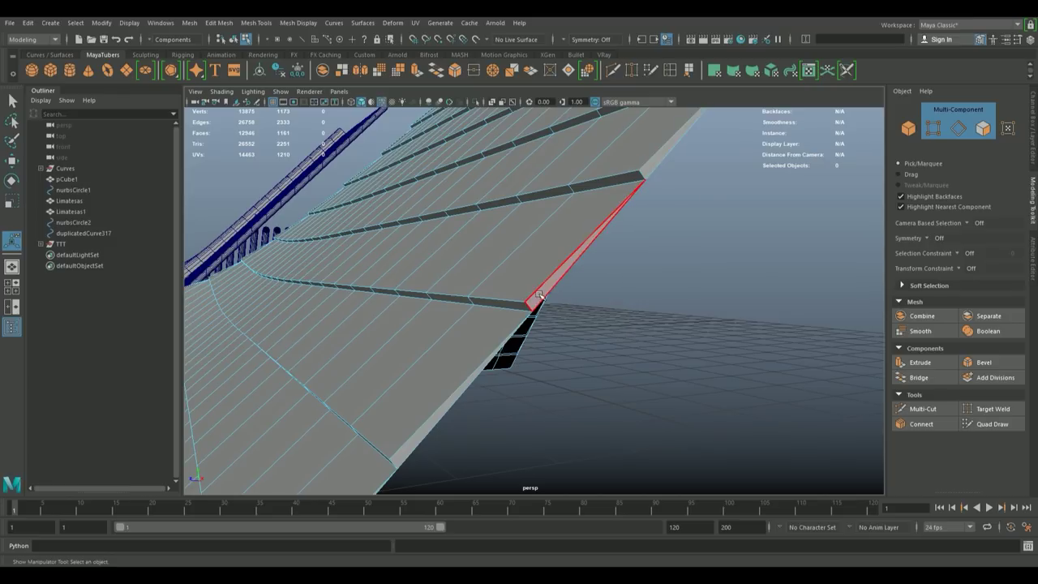
drag(633, 287, 629, 385)
drag(711, 364, 568, 324)
drag(477, 198, 533, 183)
- Set pCube1's Translate X back to 0, frame it, and maximize the top view
click(1032, 128)
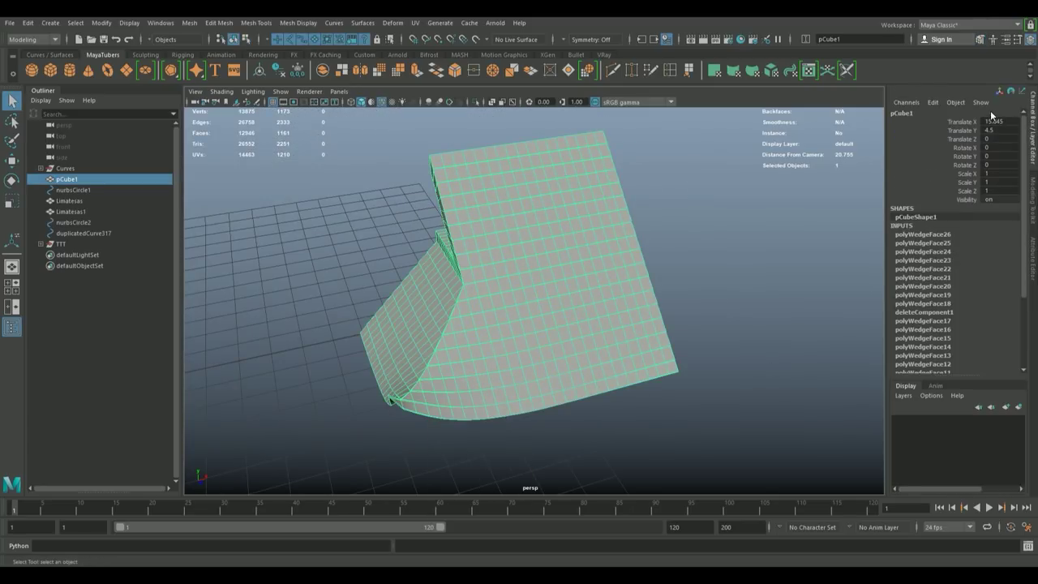
text(0)
key(Return)
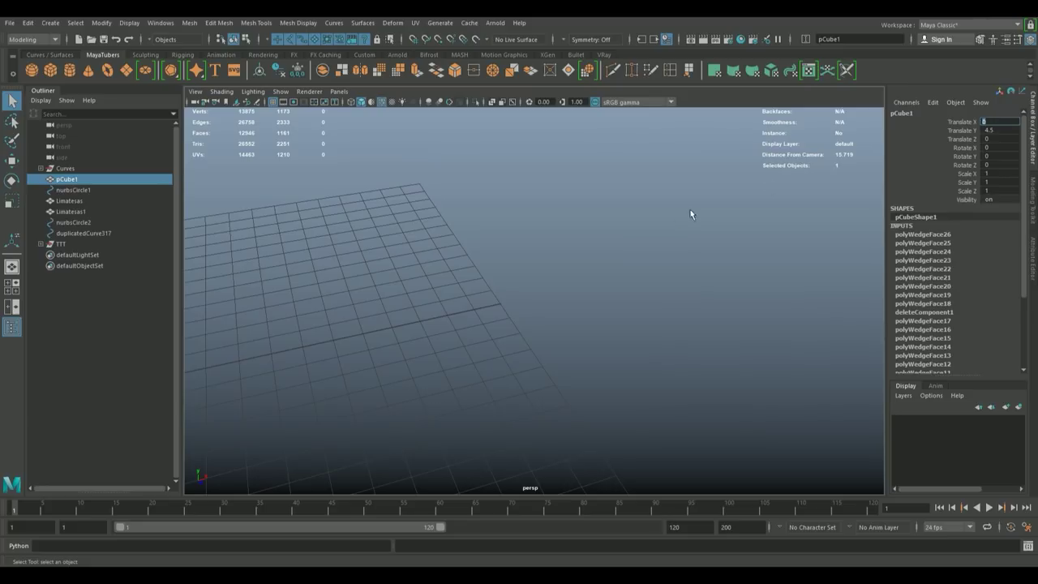
key(f)
key(space)
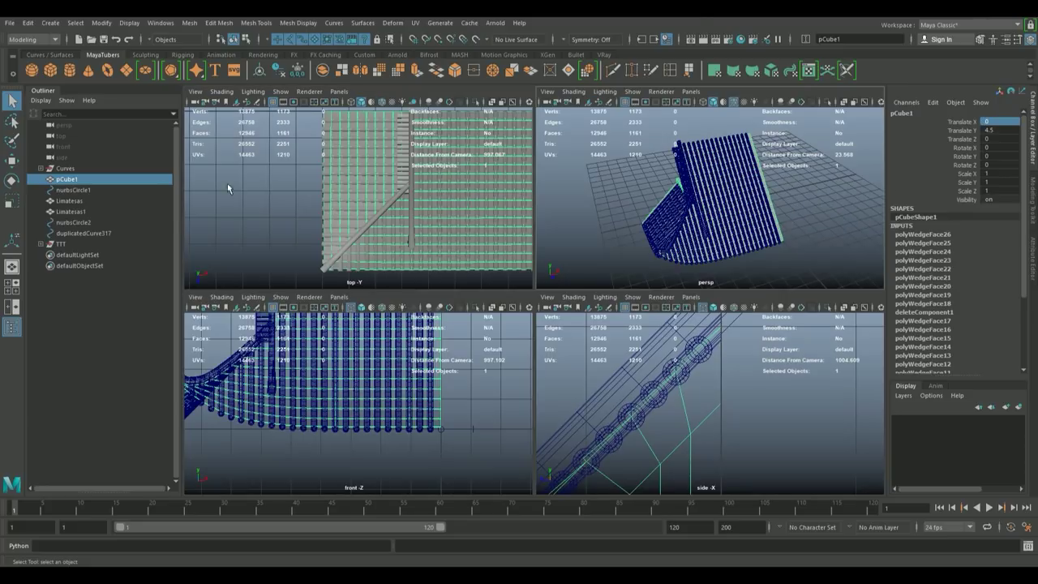
key(space)
- Marquee-select pCube1's right-hand vertex column and show the view in wireframe
scroll(down, 3)
drag(698, 292, 478, 271)
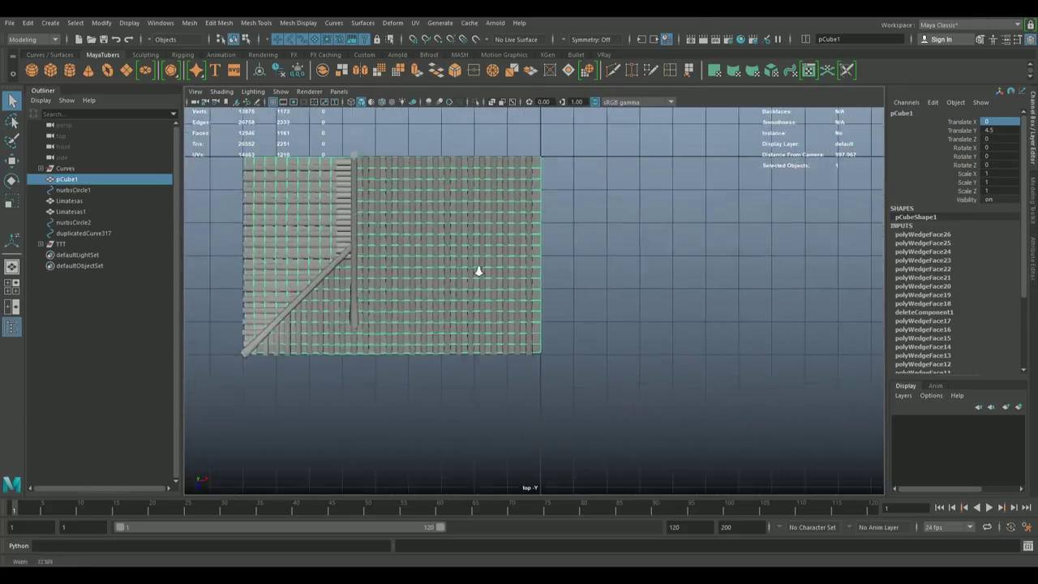
scroll(up, 3)
drag(543, 215, 495, 233)
scroll(down, 3)
drag(584, 371, 538, 121)
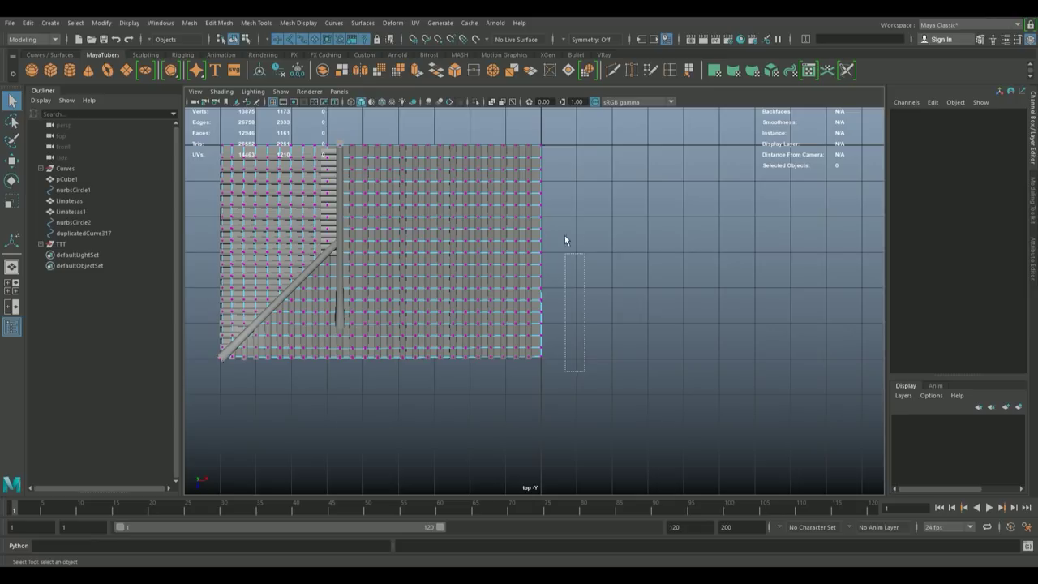
scroll(up, 3)
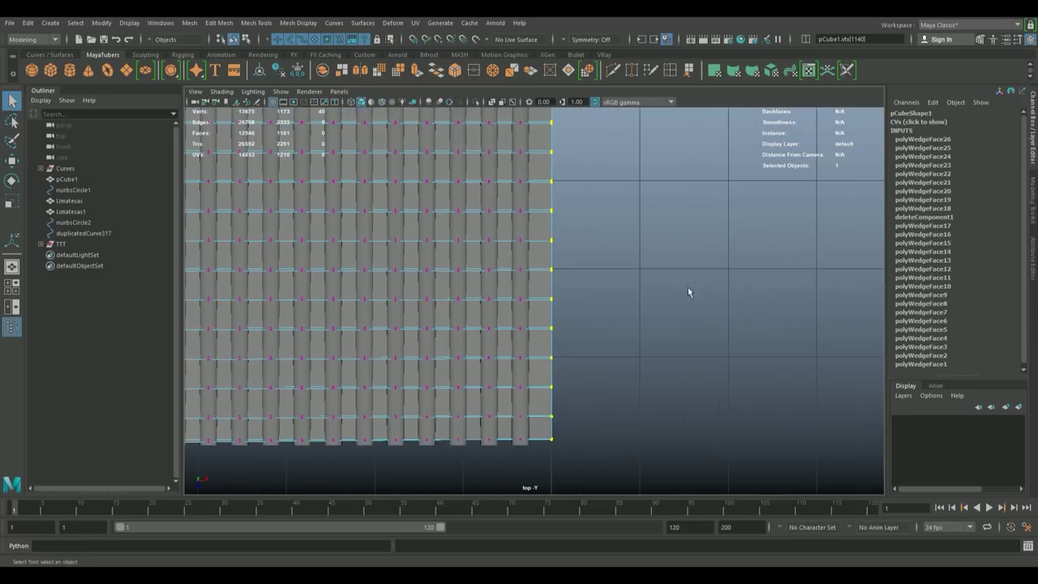
scroll(up, 3)
scroll(up, 3)
scroll(up, 3)
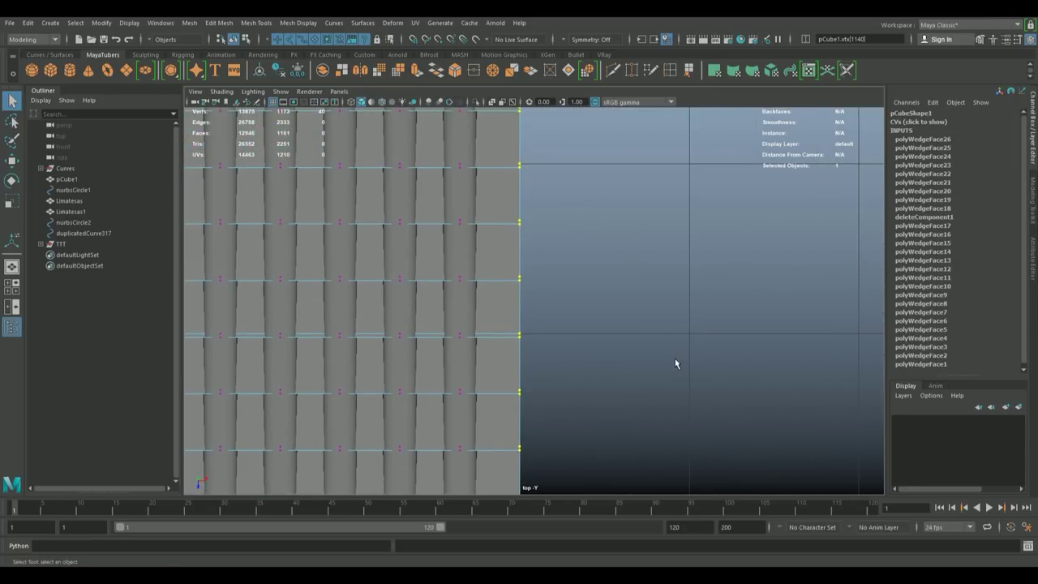
key(4)
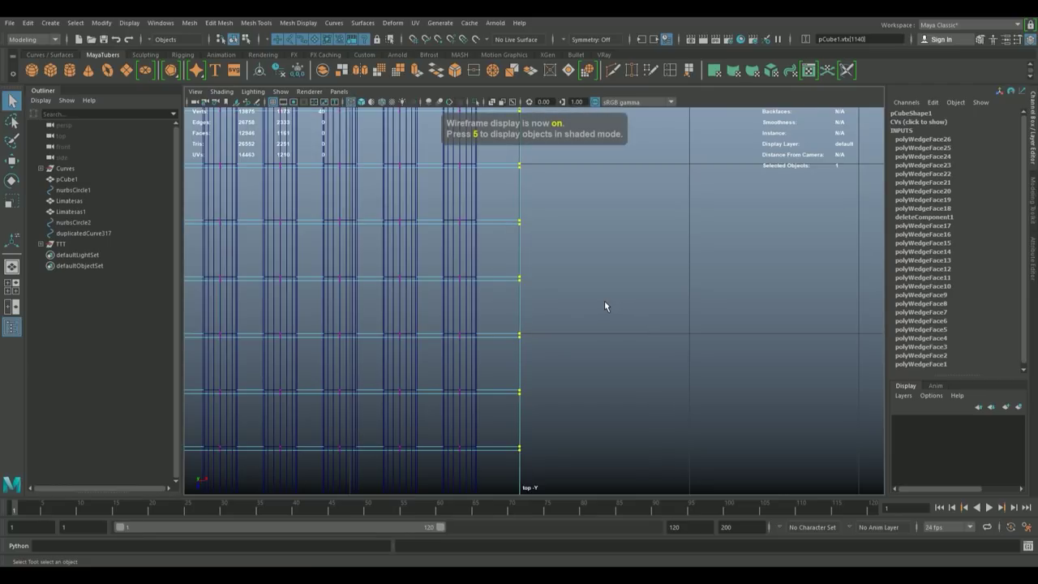
- Scale the right vertex column flat along X and move it into line
key(r)
drag(569, 327, 521, 328)
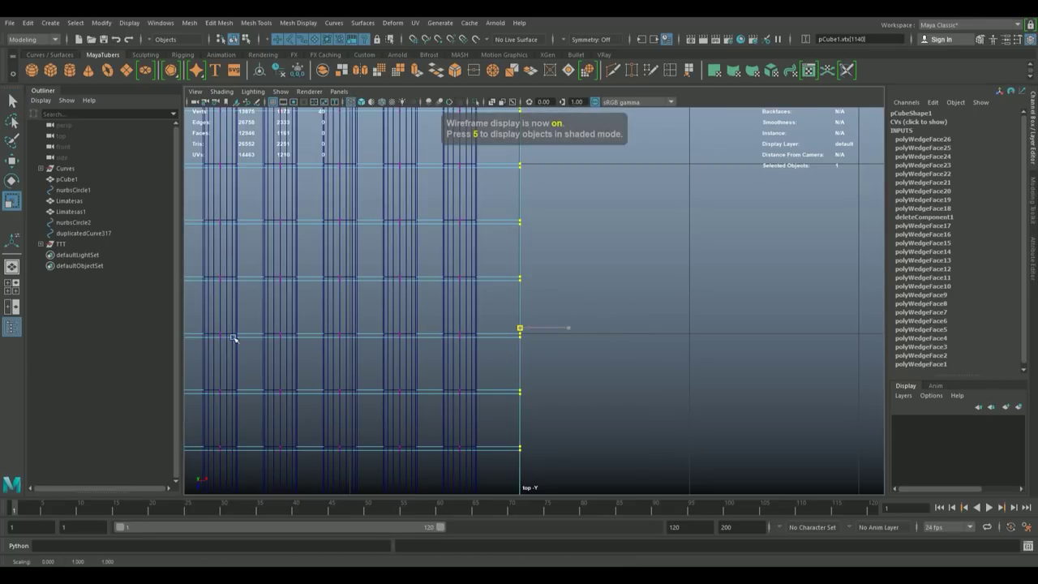
key(w)
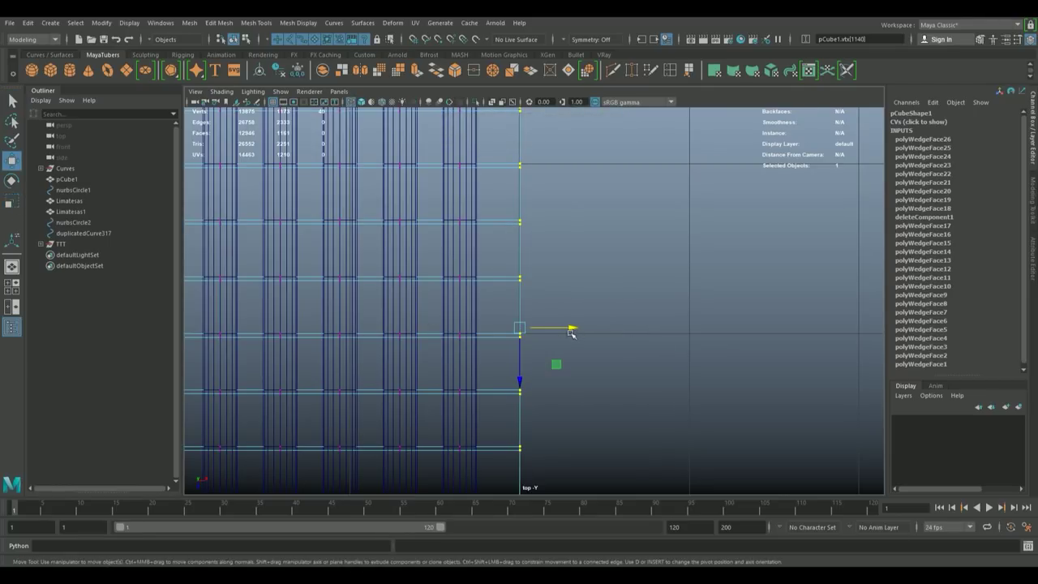
drag(574, 327, 544, 325)
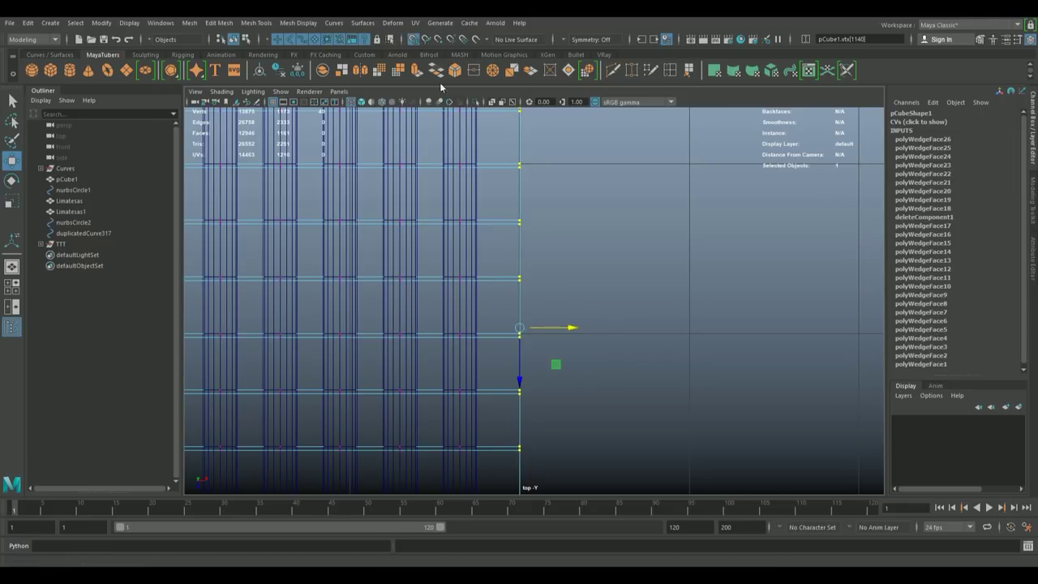
drag(570, 328, 570, 327)
- Select the top vertex row and scale it flat into a straight line
scroll(down, 3)
scroll(up, 3)
scroll(up, 3)
scroll(up, 3)
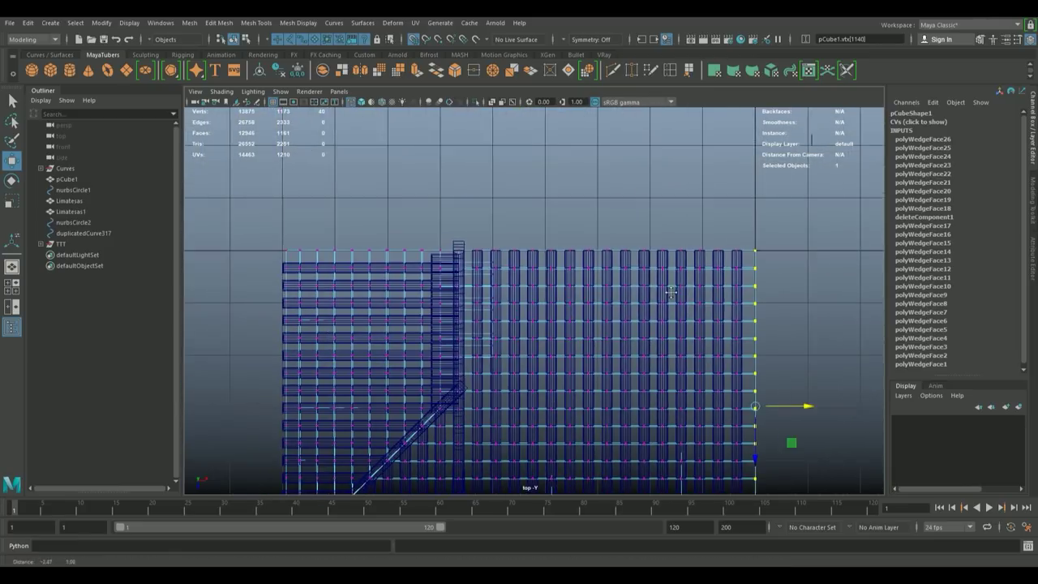
drag(274, 241, 816, 251)
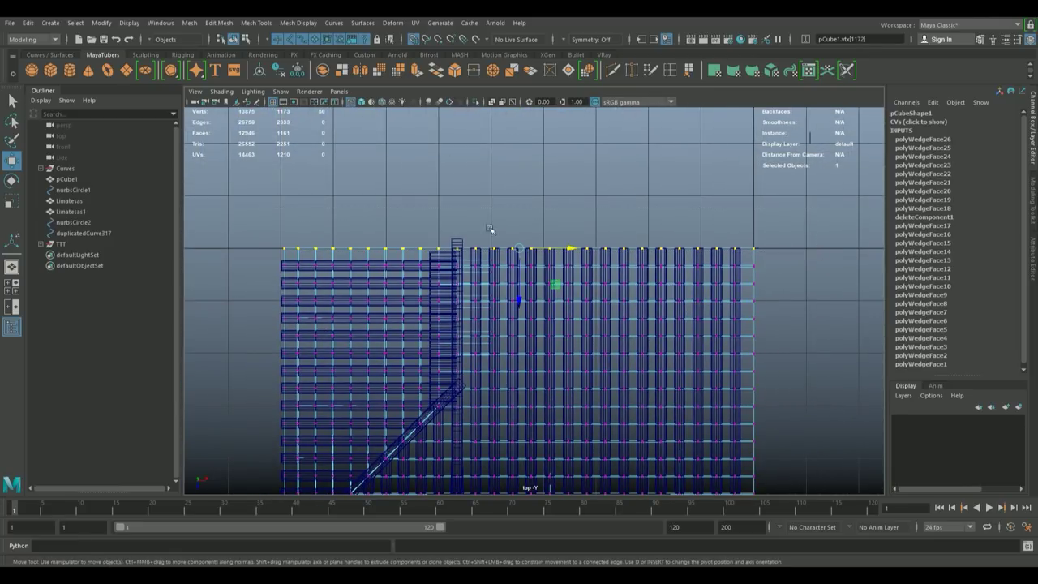
key(r)
drag(524, 307, 516, 283)
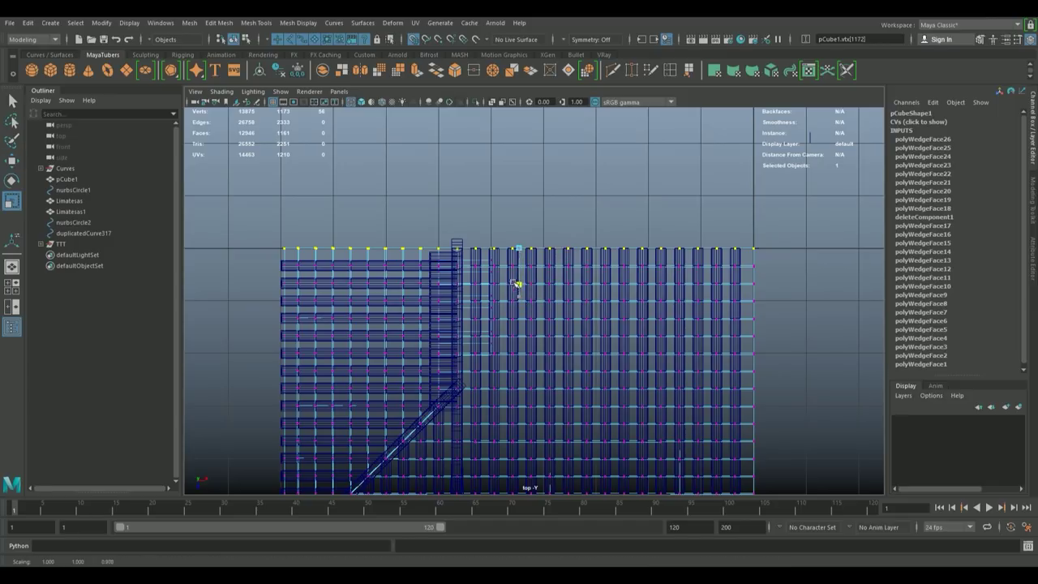
drag(513, 211, 523, 283)
- Move the top vertex row into alignment, then check the mesh in perspective
scroll(up, 3)
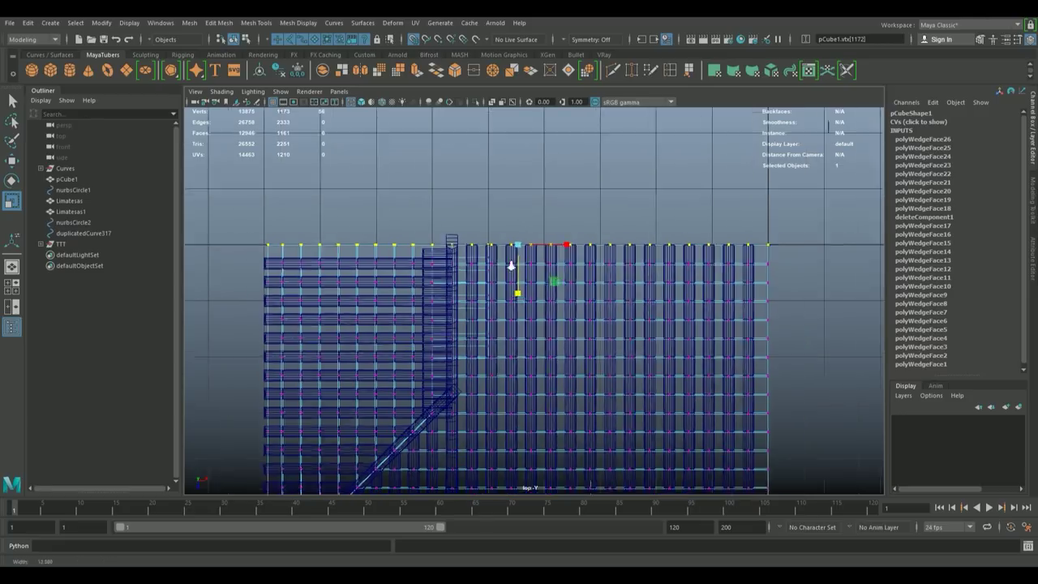
scroll(up, 3)
scroll(up, 3)
key(w)
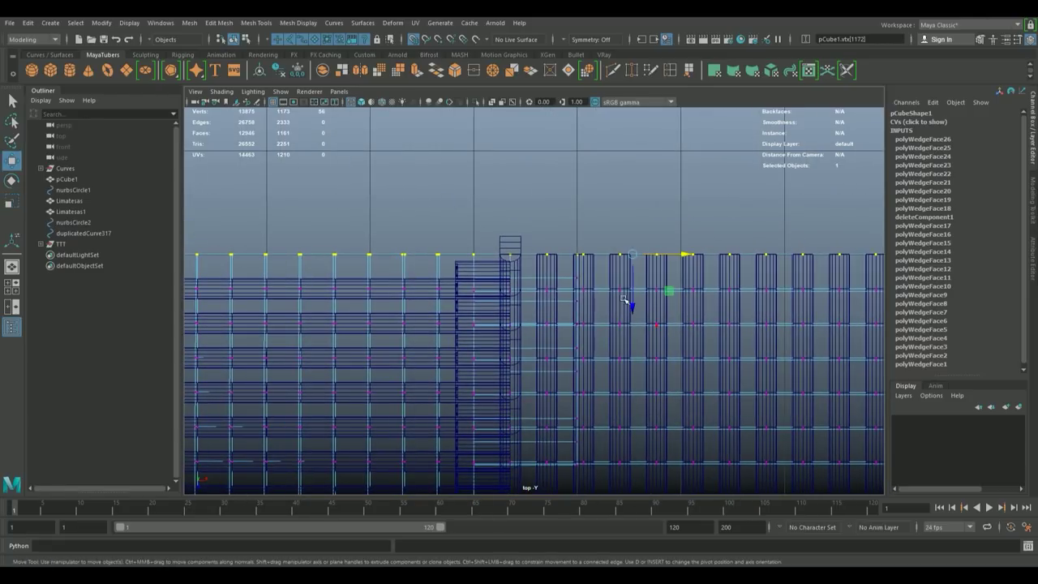
drag(632, 296, 630, 284)
drag(521, 256, 435, 226)
scroll(down, 3)
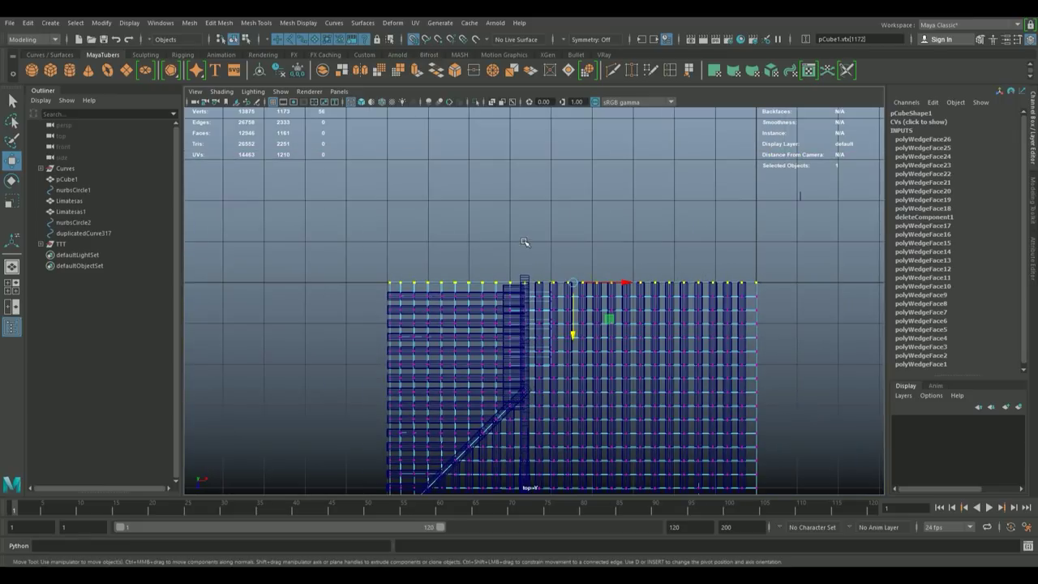
key(space)
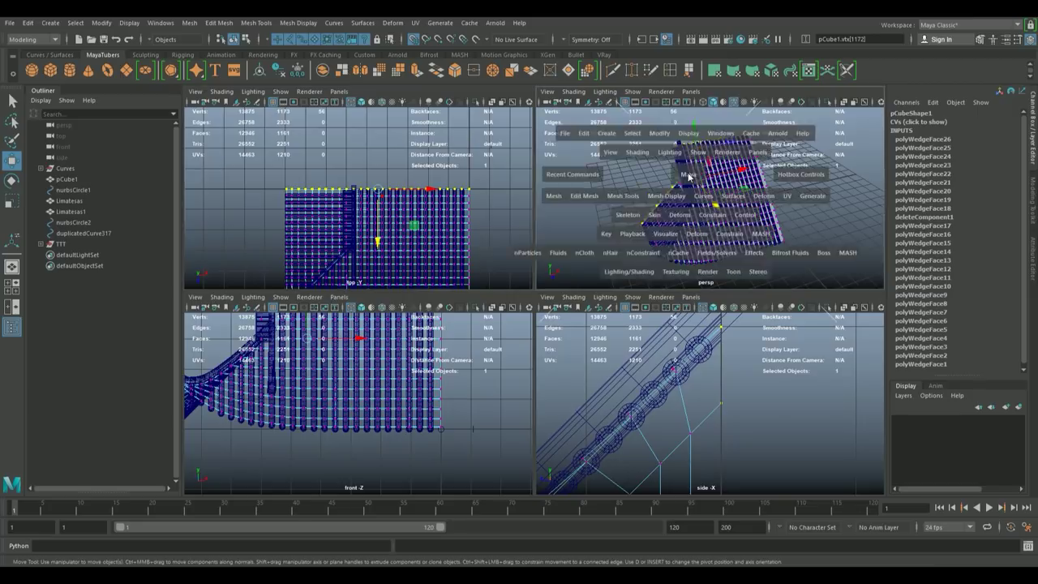
key(space)
drag(764, 243, 430, 283)
- Convert the selected border vertices to contained faces and delete that first strip
scroll(up, 3)
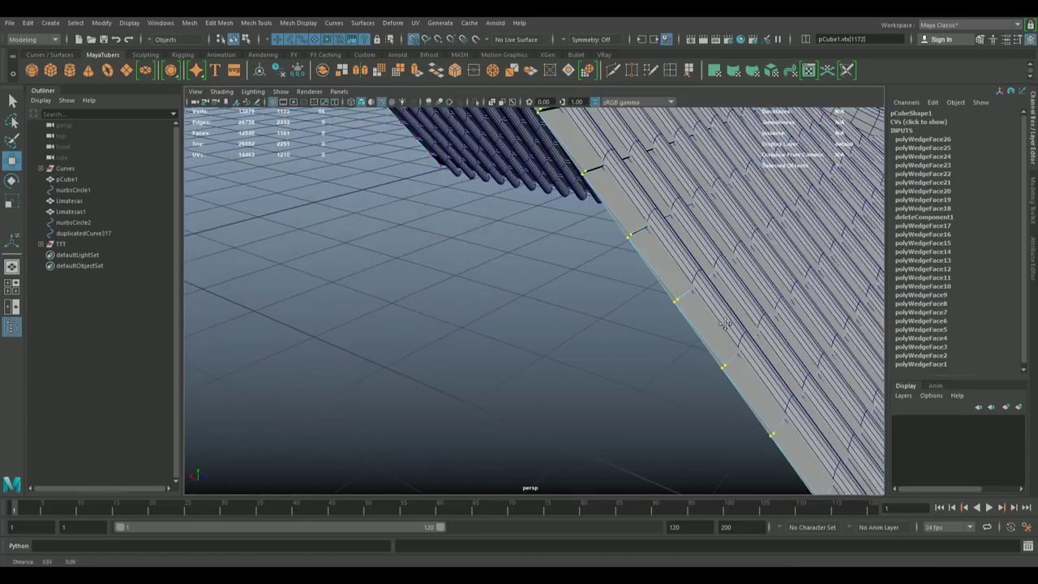
scroll(up, 3)
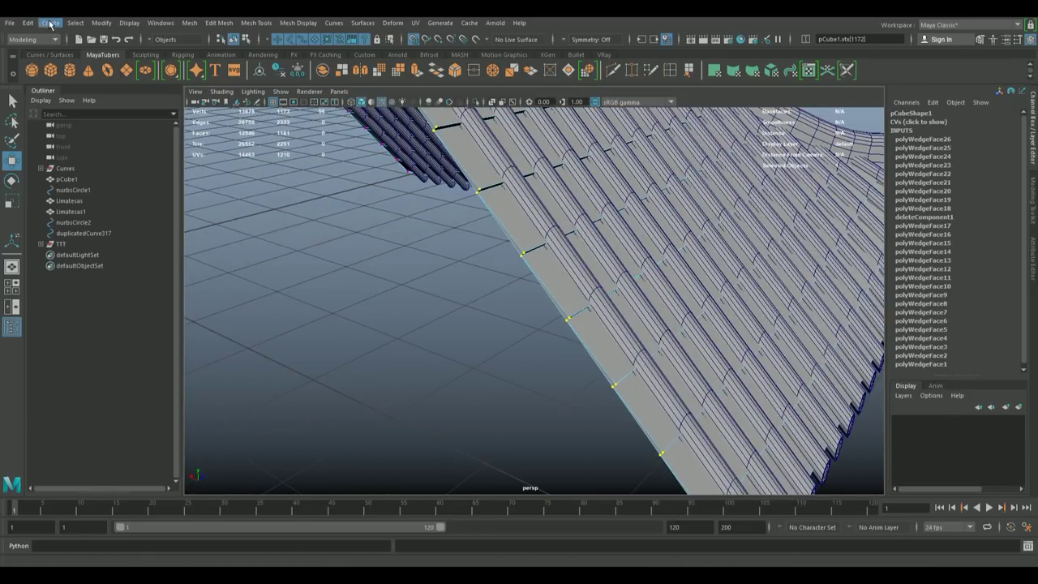
click(76, 23)
mouse_move(107, 231)
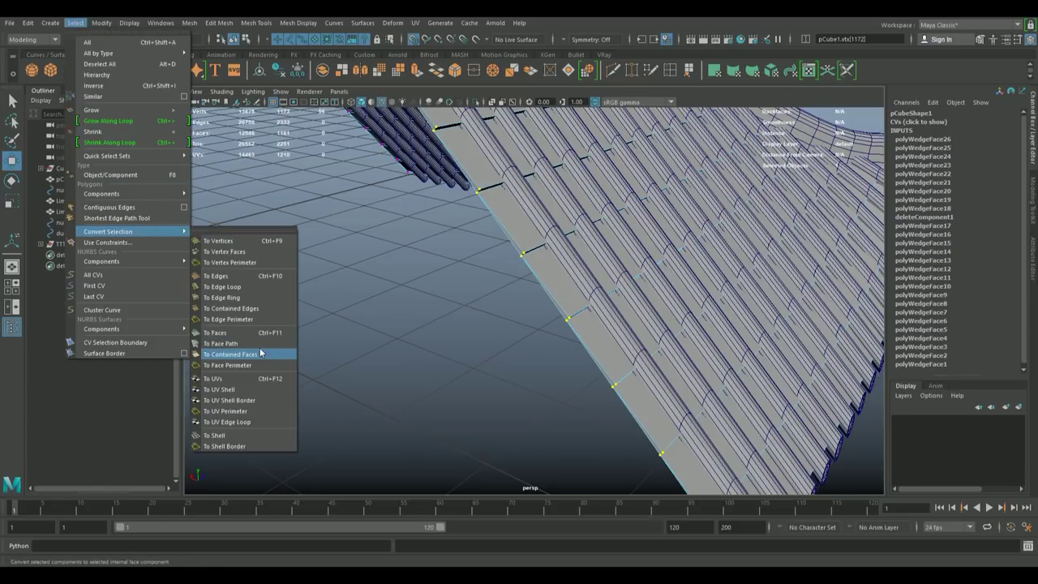
click(263, 355)
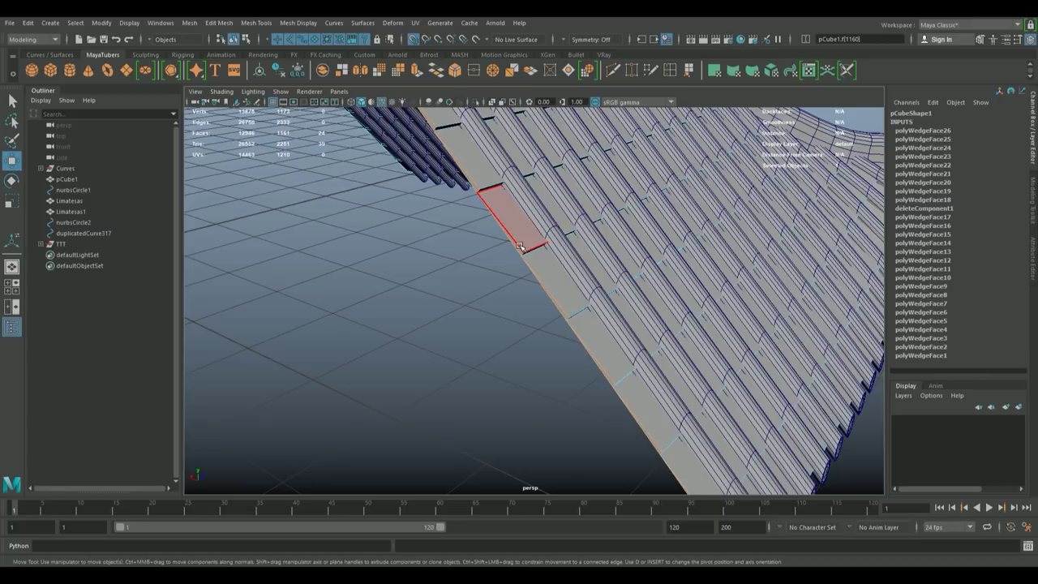
key(Delete)
- Select the right-hand column of border vertices, convert to contained faces, and delete that strip
drag(520, 245, 558, 271)
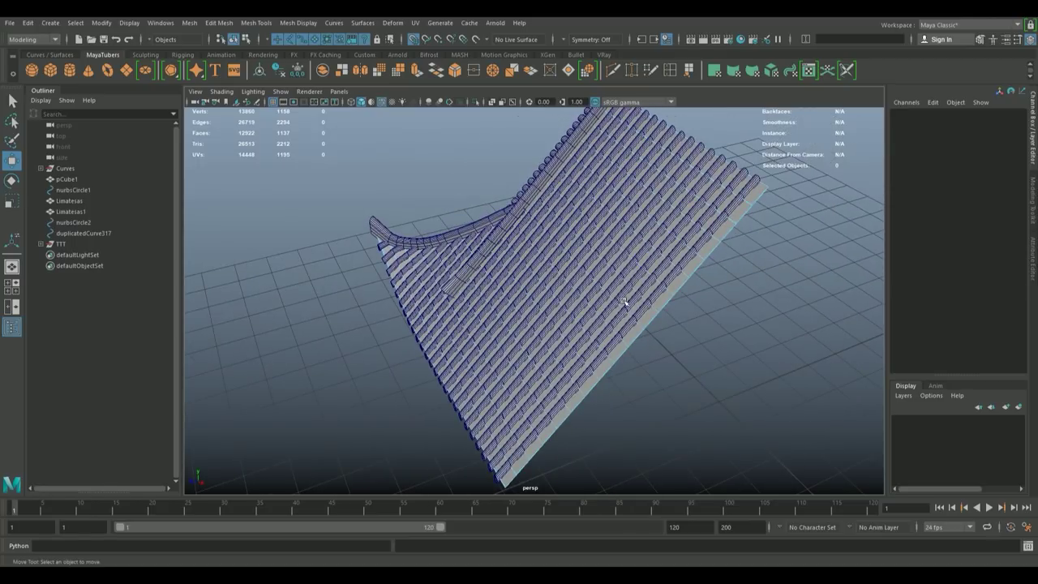
drag(643, 316, 608, 270)
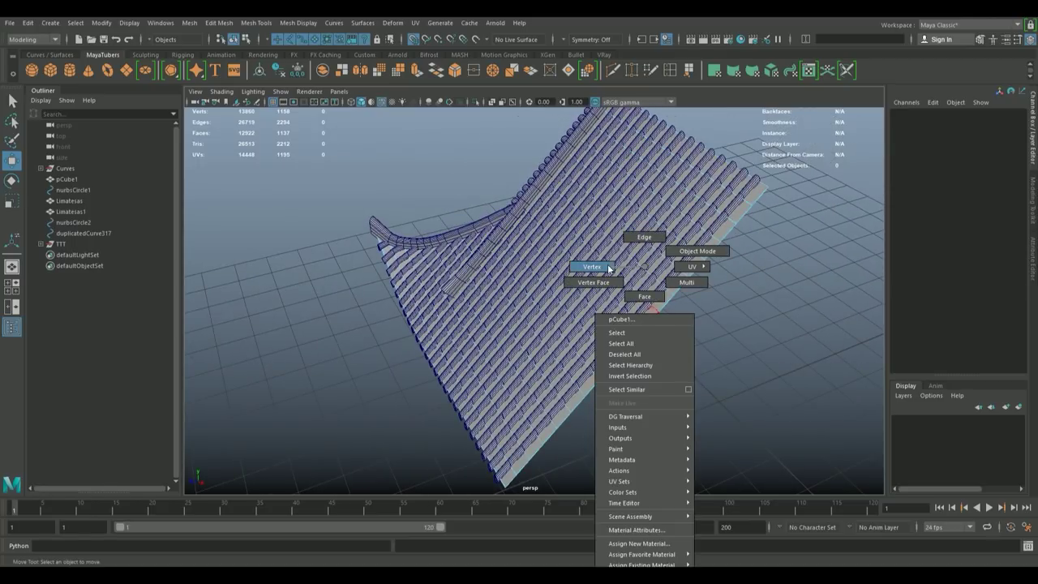
drag(599, 353, 720, 381)
key(space)
key(space)
drag(394, 241, 214, 106)
drag(640, 427, 528, 121)
key(space)
key(space)
drag(690, 292, 567, 268)
scroll(up, 3)
click(78, 24)
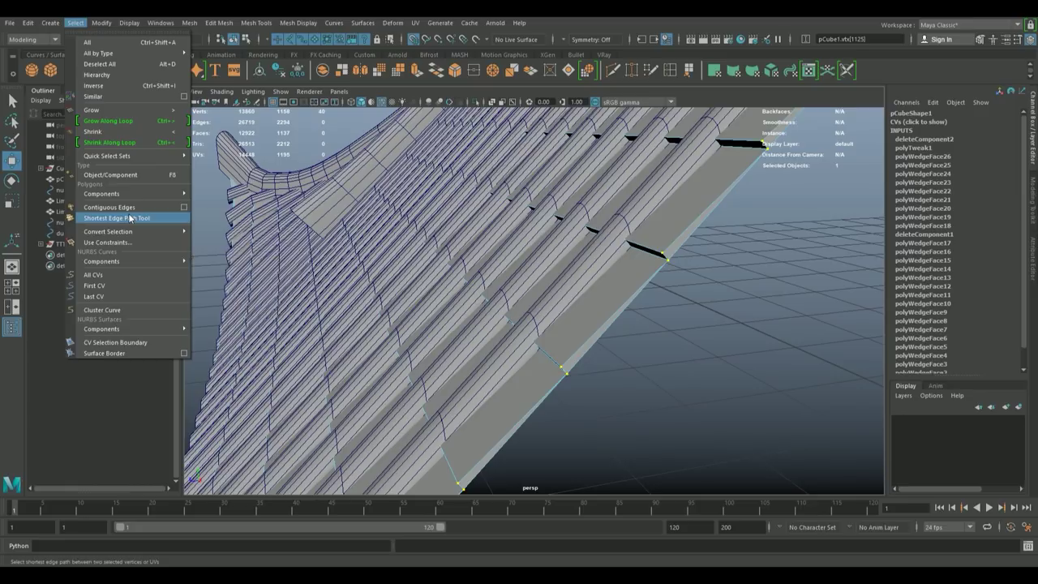
mouse_move(108, 231)
click(246, 353)
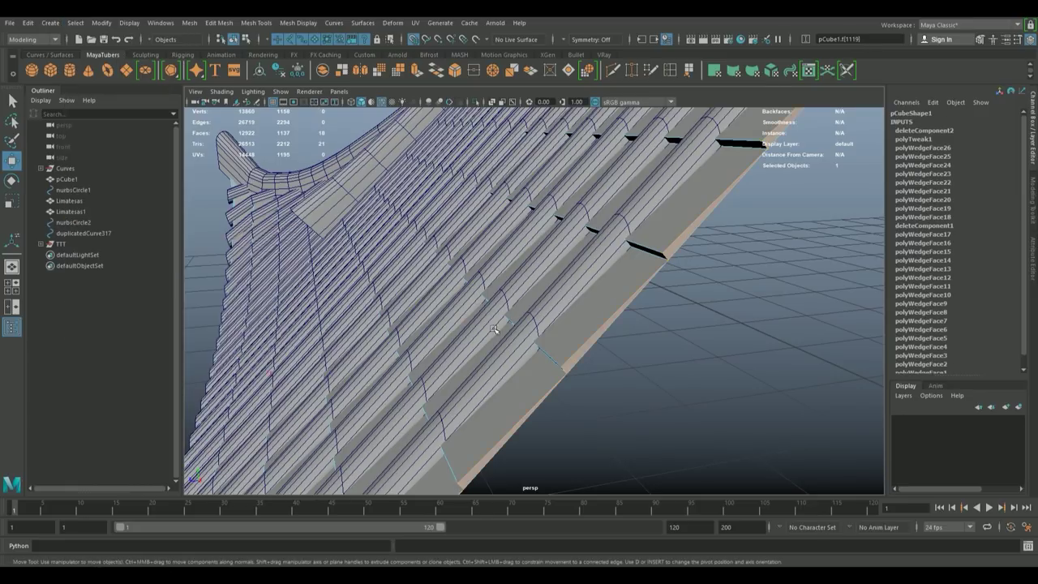
click(663, 274)
- Select the pCube1 base mesh and delete its construction history
drag(665, 273, 160, 39)
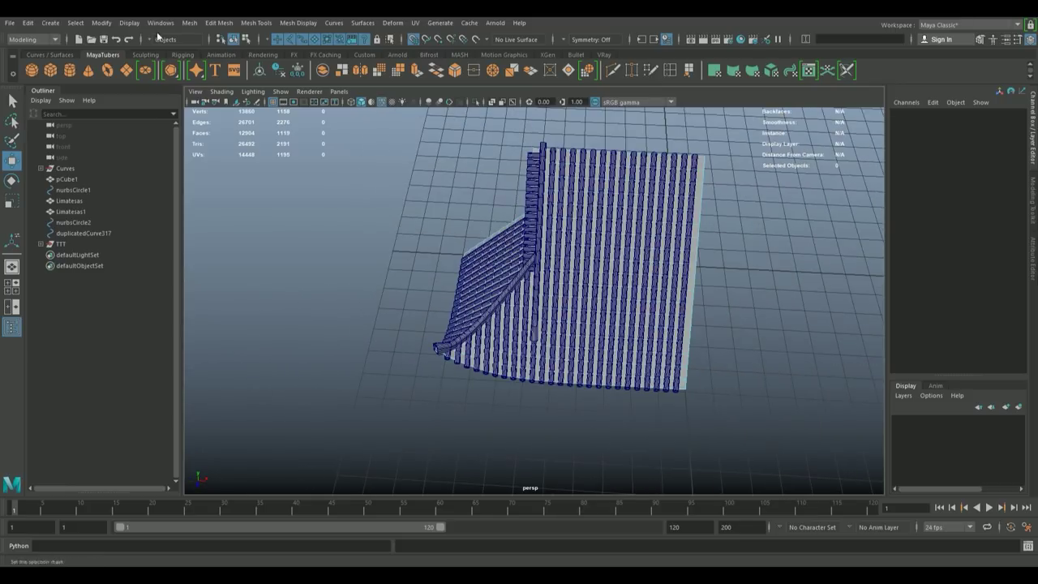
click(233, 39)
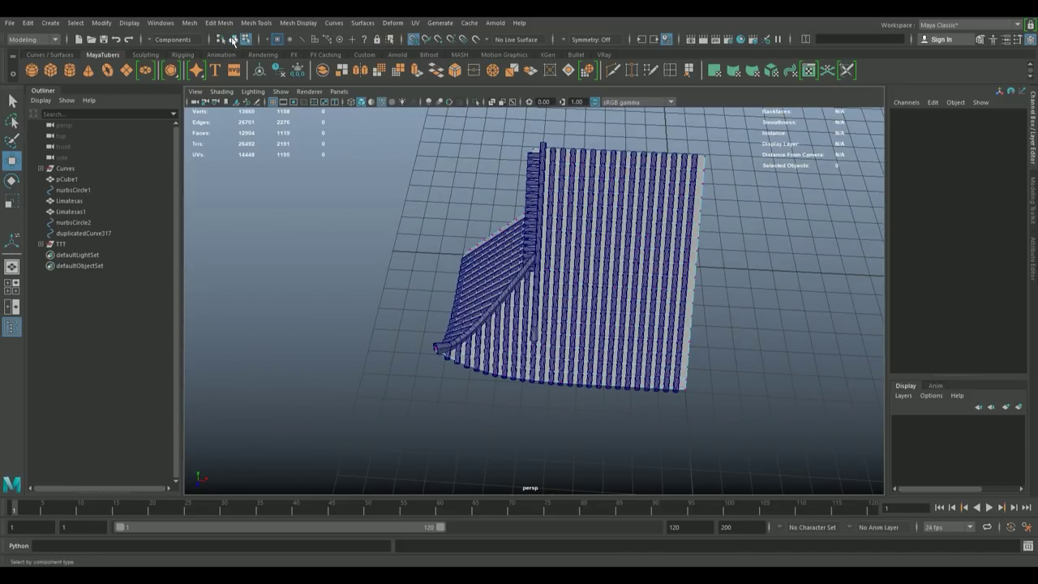
click(633, 179)
drag(752, 237, 734, 245)
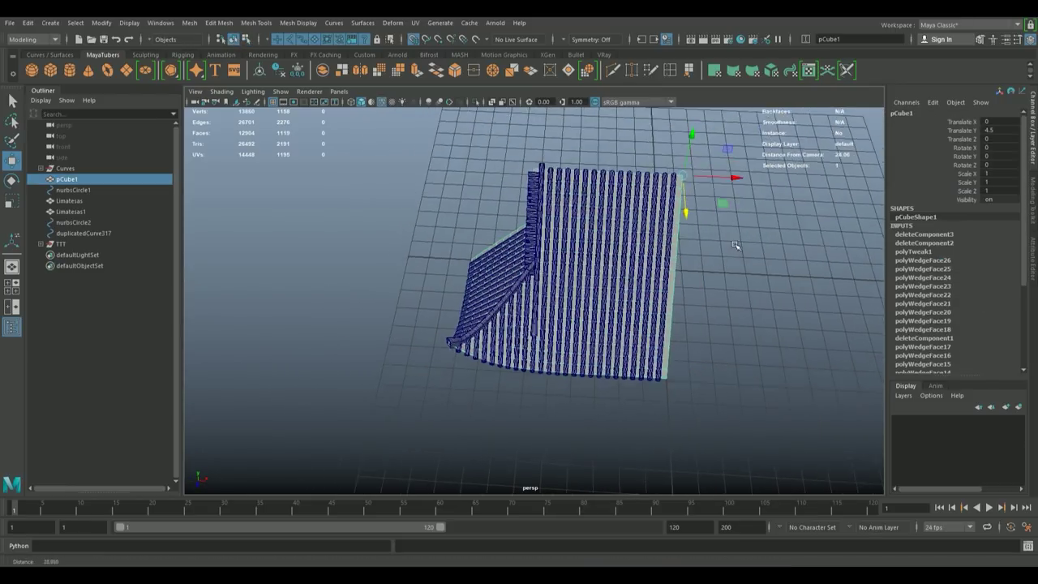
click(278, 71)
drag(584, 259, 688, 328)
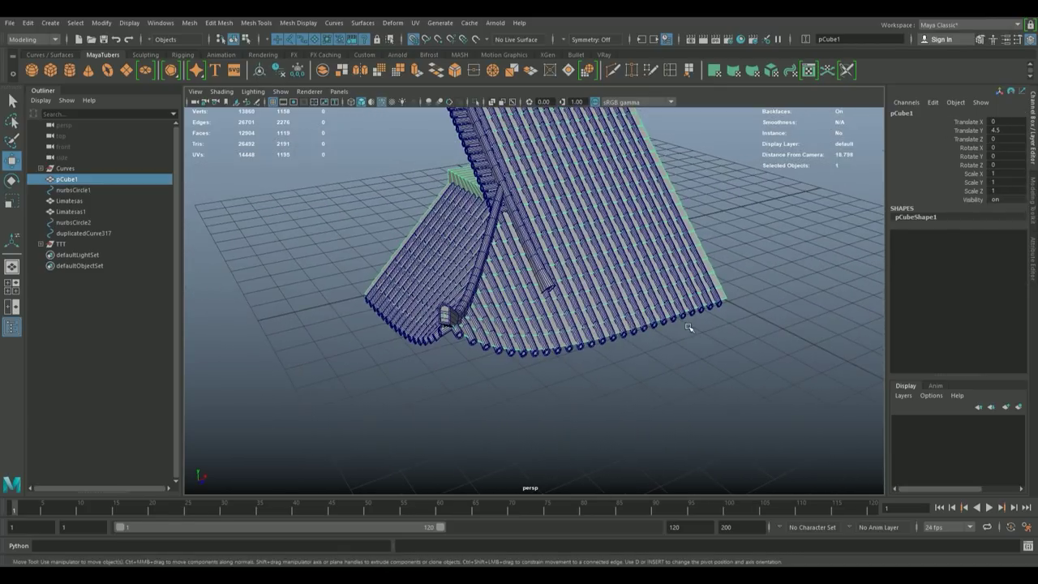
drag(629, 314, 357, 389)
key(F7)
scroll(up, 3)
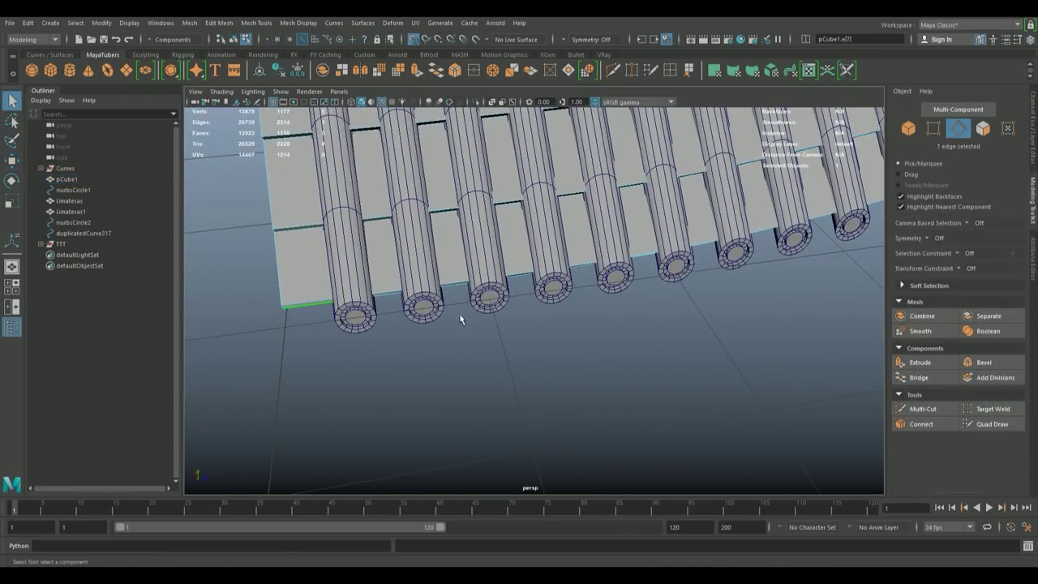
- Extrude the edge loop under the tile row and pull it down vertically
scroll(down, 3)
drag(815, 320, 727, 271)
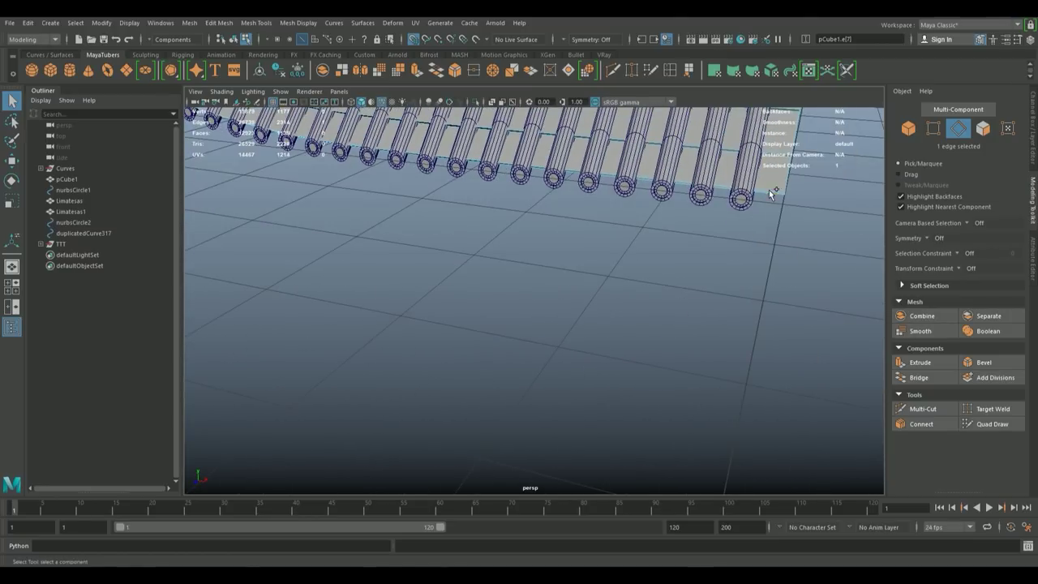
double_click(773, 193)
drag(775, 199, 608, 284)
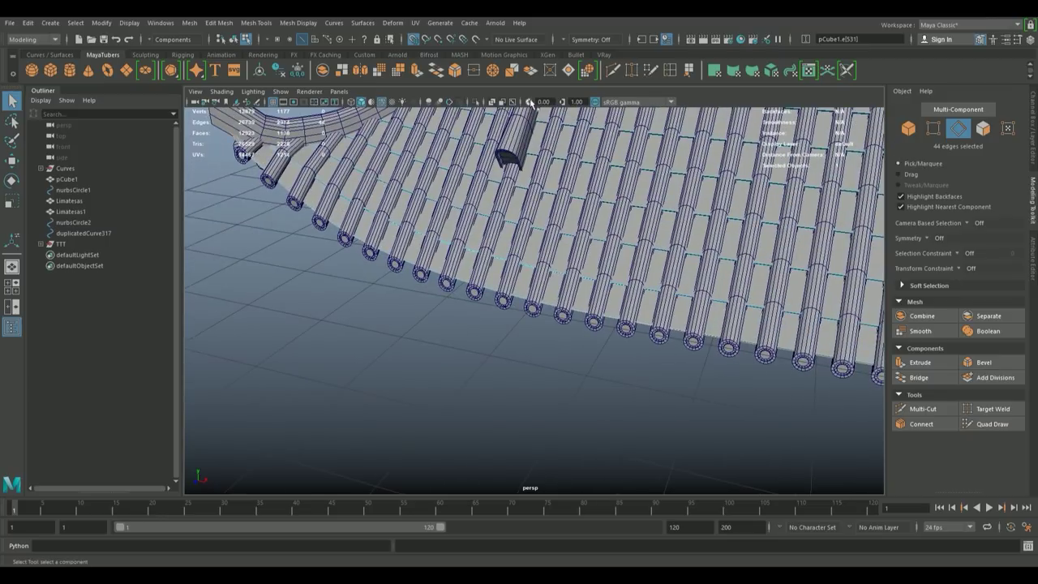
key(ctrl+e)
drag(454, 268, 454, 203)
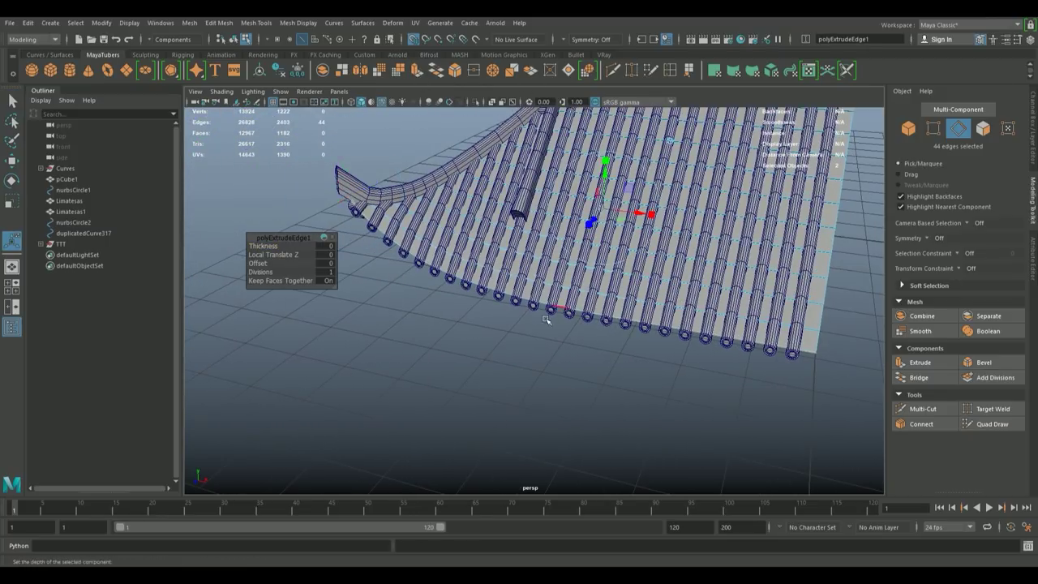
drag(454, 203, 635, 288)
drag(602, 145, 601, 141)
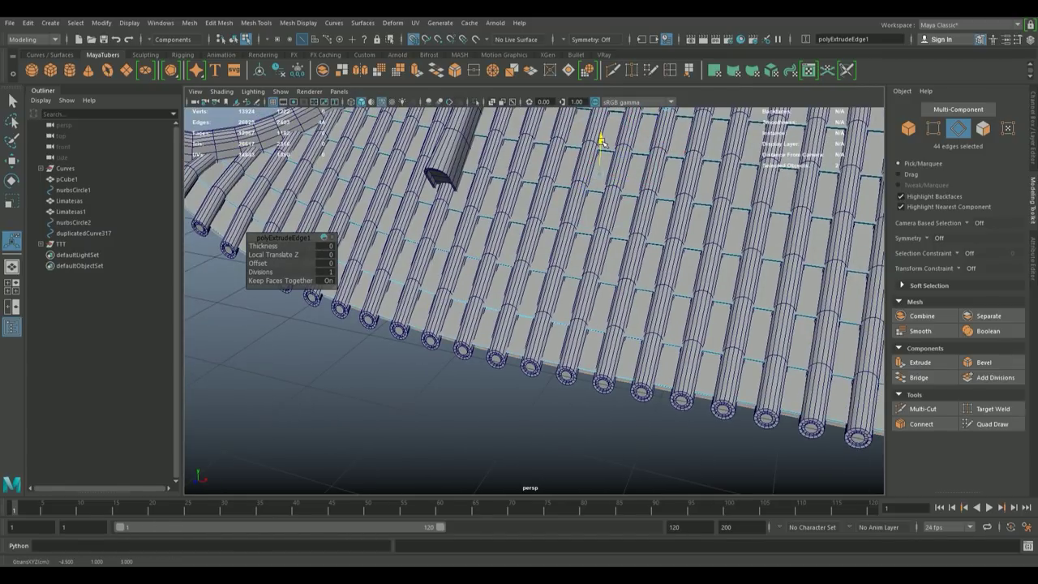
key(ctrl+z)
drag(601, 138, 568, 308)
- Extrude the edges again with Keep Faces Together off, pulling them down and outward
key(ctrl+e)
drag(399, 255, 536, 268)
drag(536, 268, 613, 232)
drag(617, 206, 596, 219)
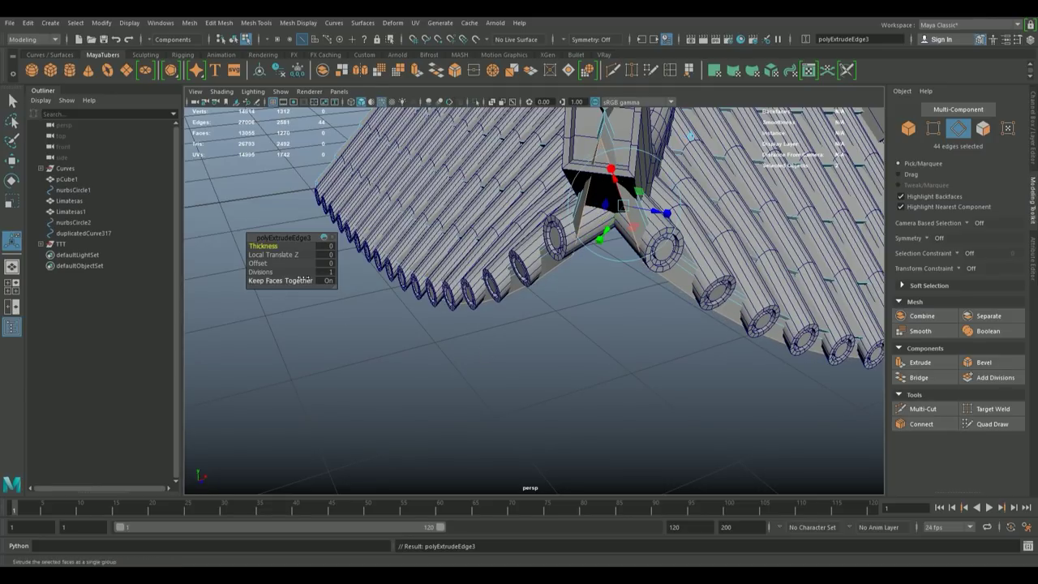
click(292, 280)
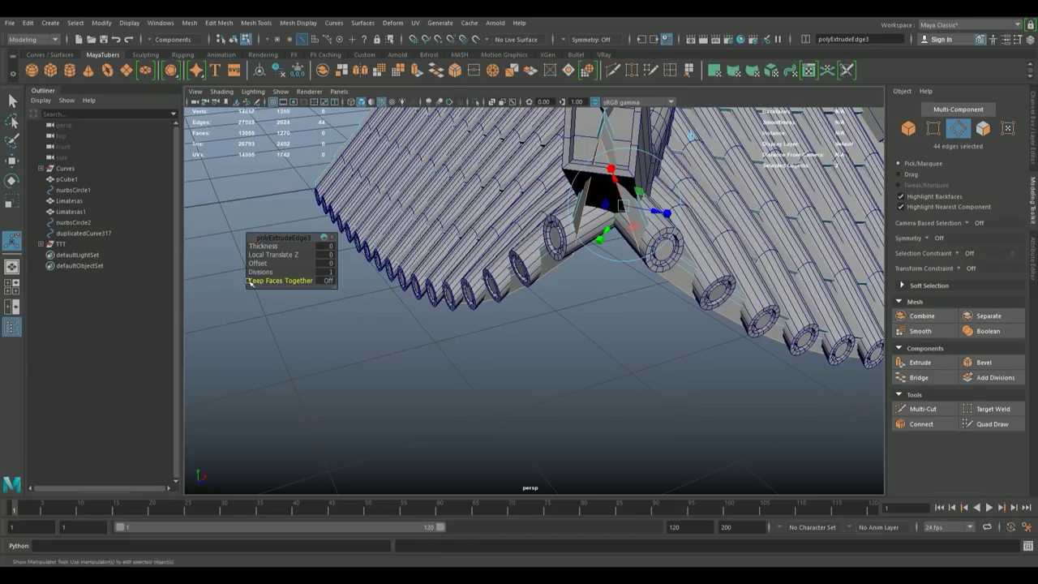
drag(588, 261, 561, 254)
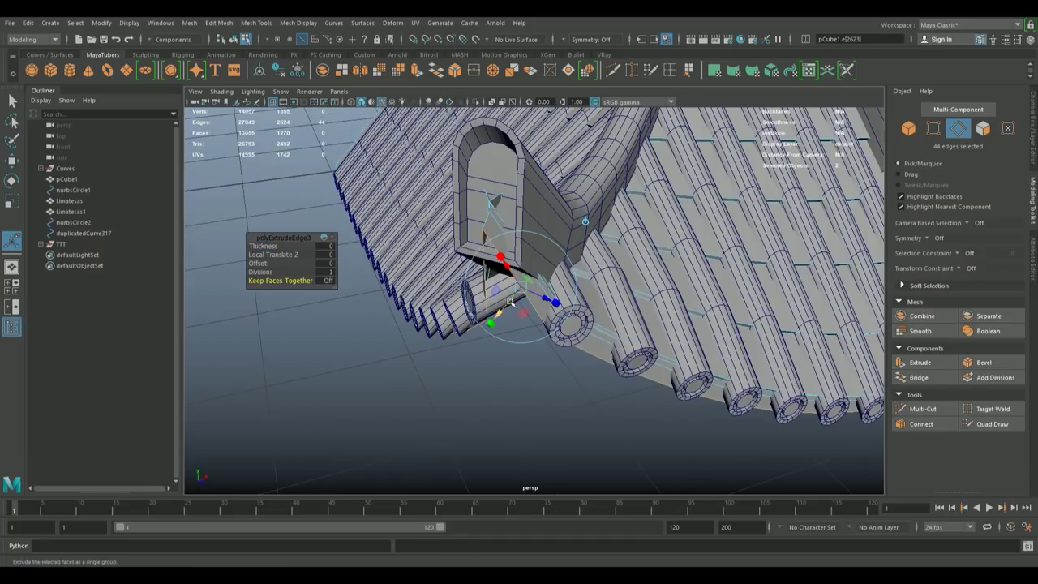
drag(502, 312, 489, 323)
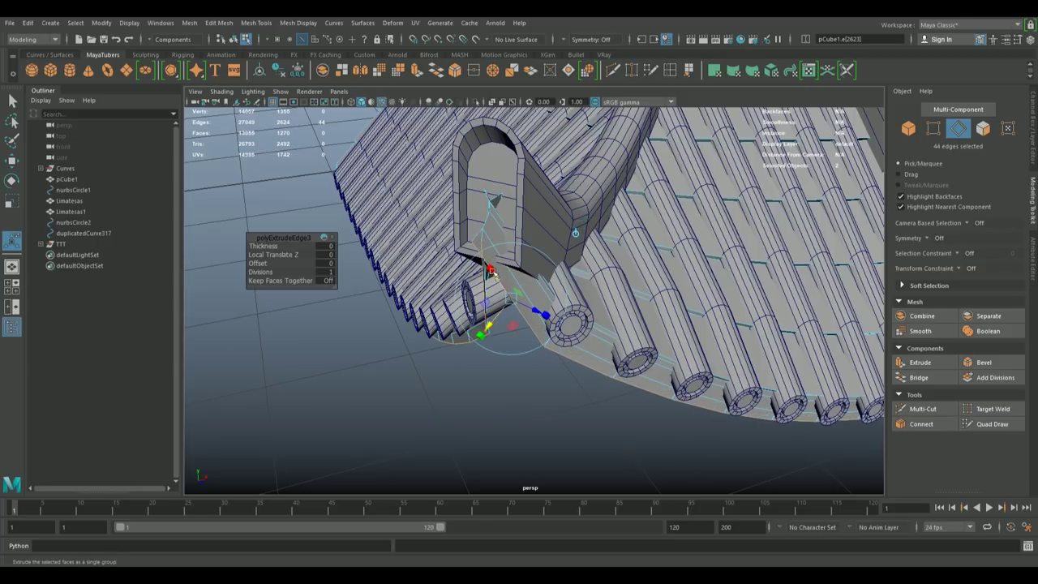
drag(554, 321, 563, 249)
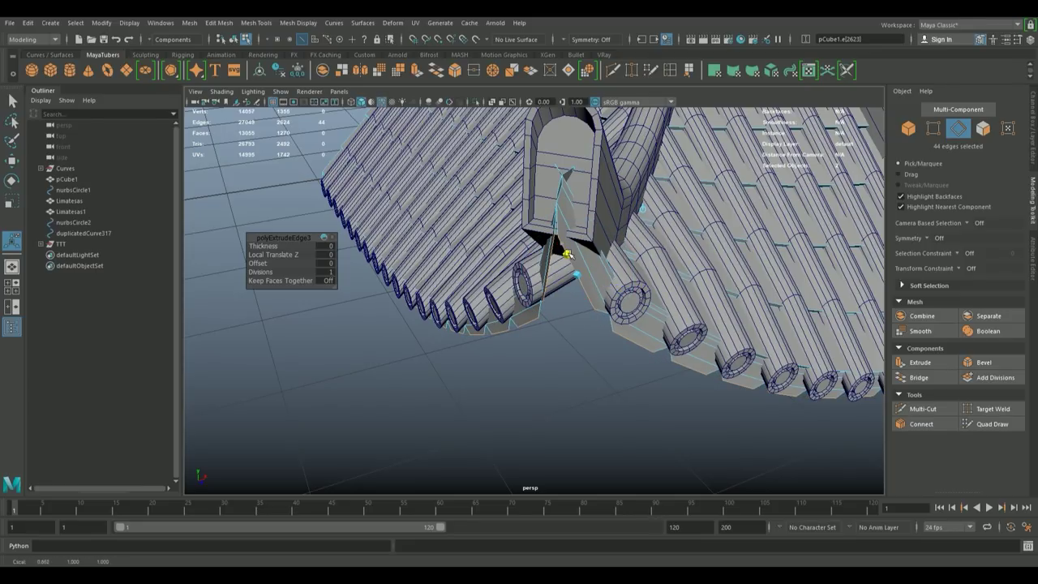
- Extrude the edges once more and nudge the new extrusion downward
key(ctrl+e)
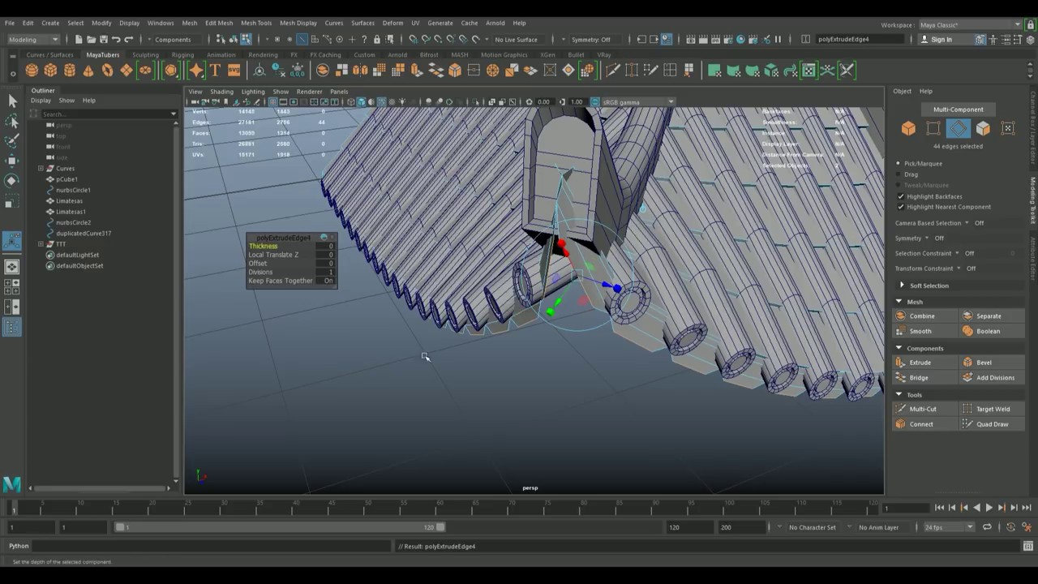
drag(565, 292, 566, 264)
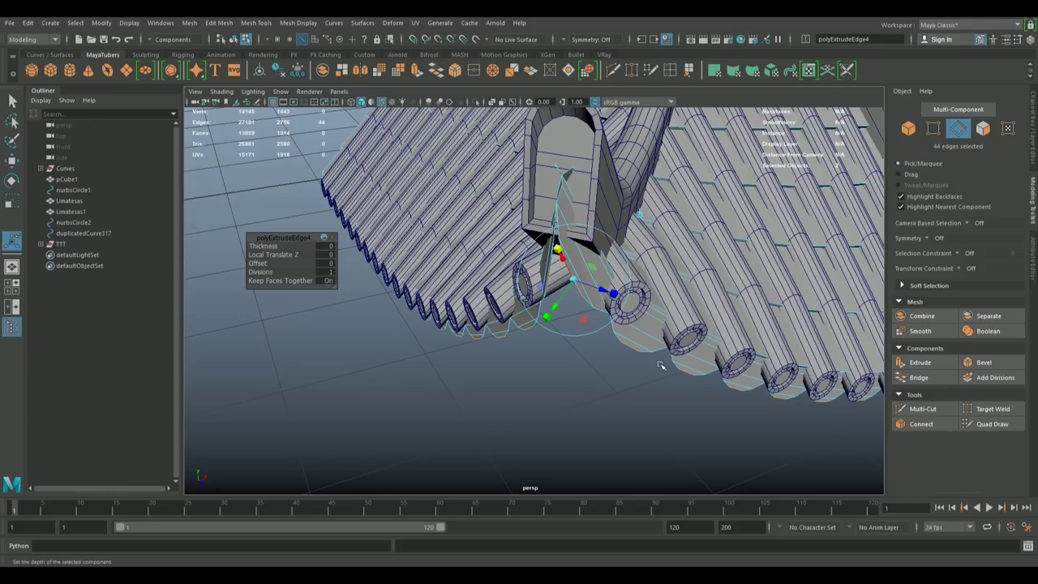
drag(661, 366, 607, 399)
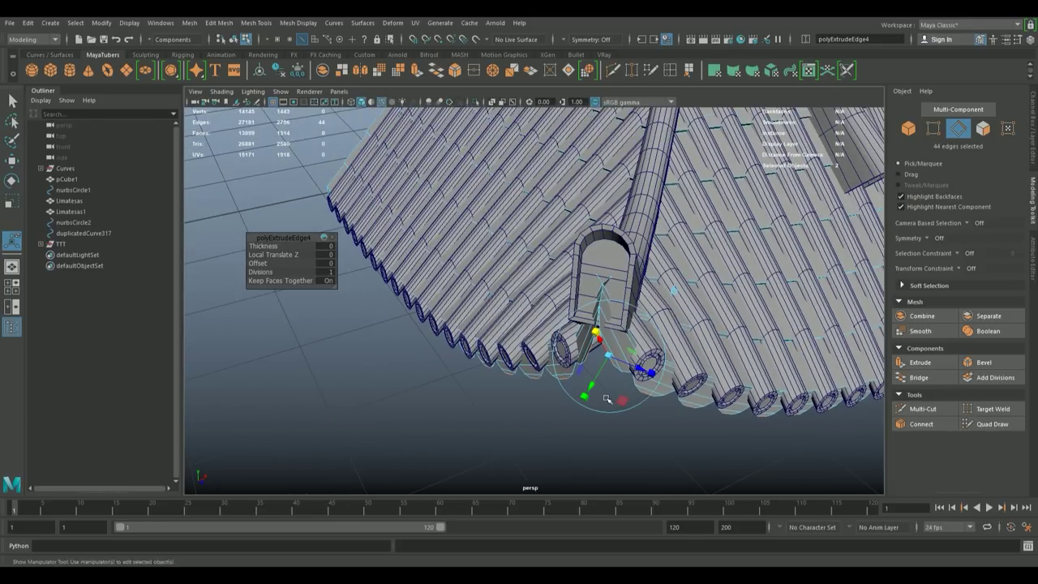
key(F8)
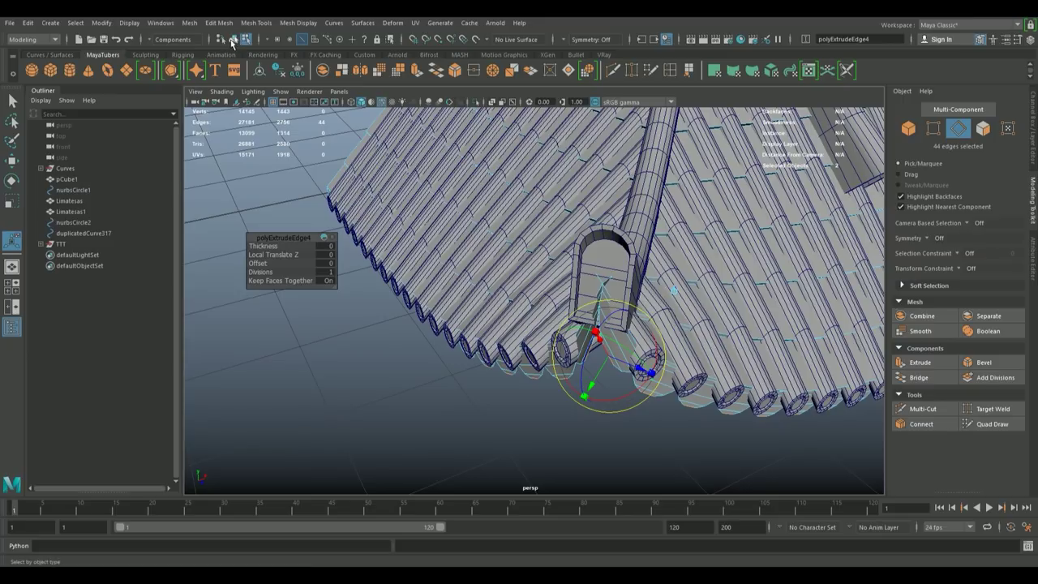
- Merge the two pairs of split vertices along the hip seam
key(q)
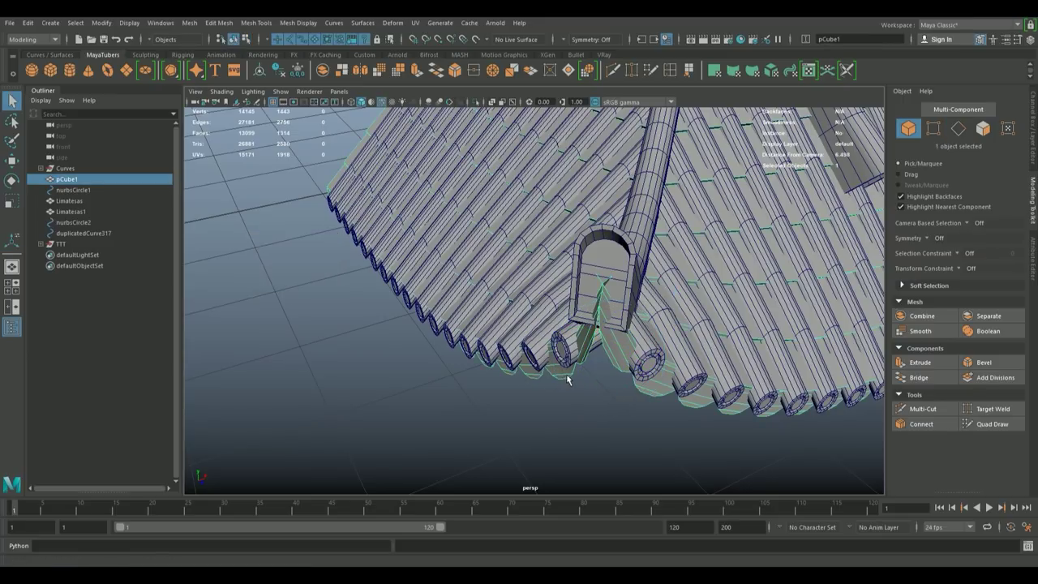
drag(522, 383, 662, 347)
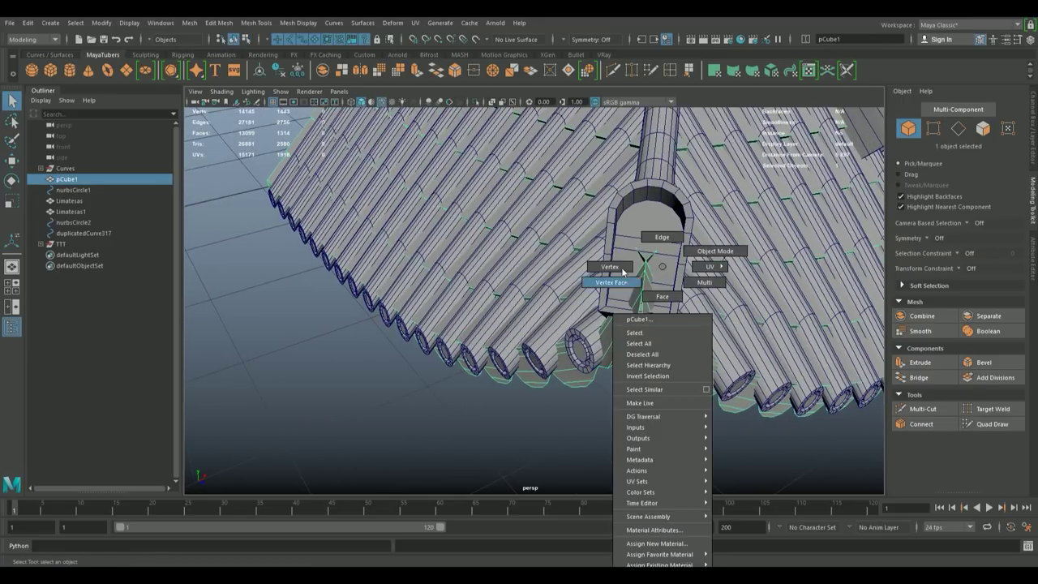
drag(662, 347, 637, 316)
drag(651, 344, 550, 381)
key(f)
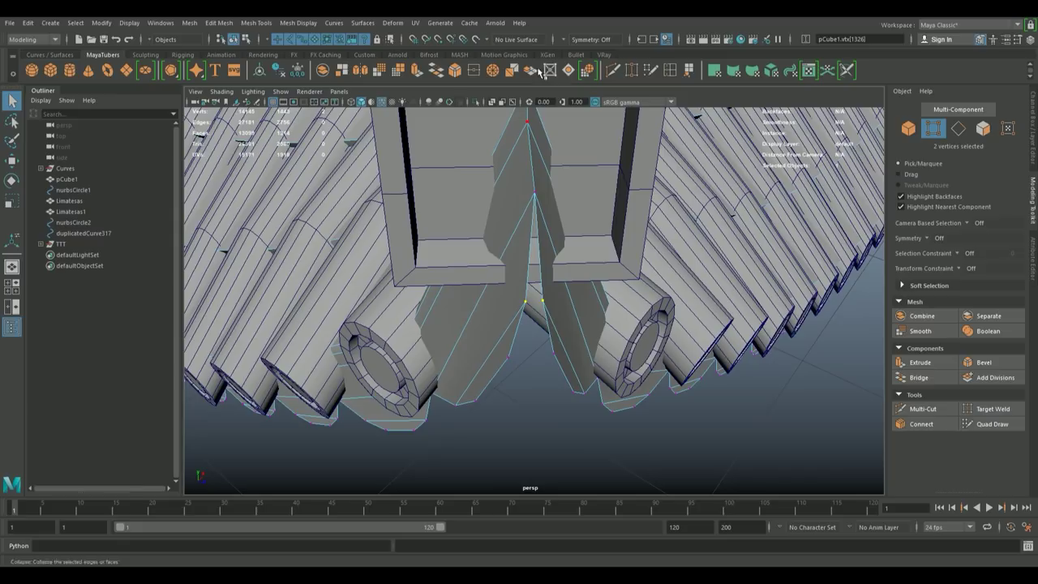
click(550, 71)
drag(551, 325, 582, 219)
click(475, 72)
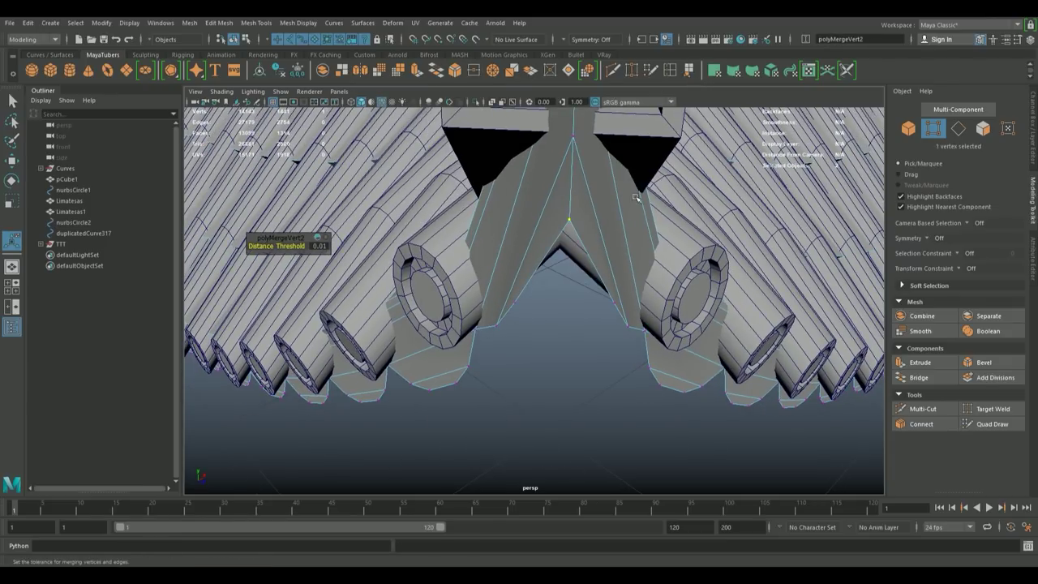
- Fill the triangular hole and the neighbouring gap under the seam with Append to Polygon faces
click(592, 261)
click(545, 260)
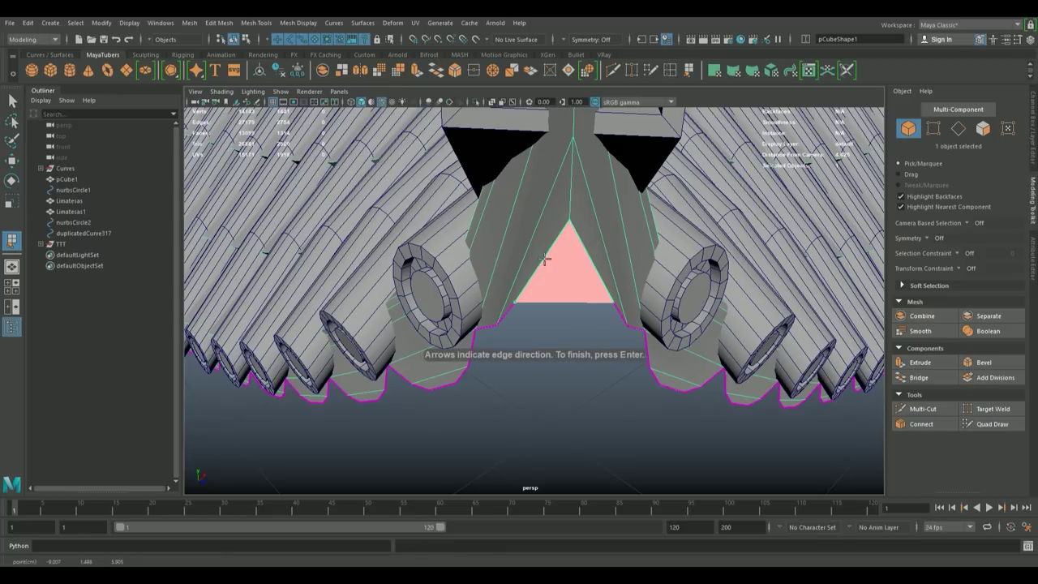
key(Return)
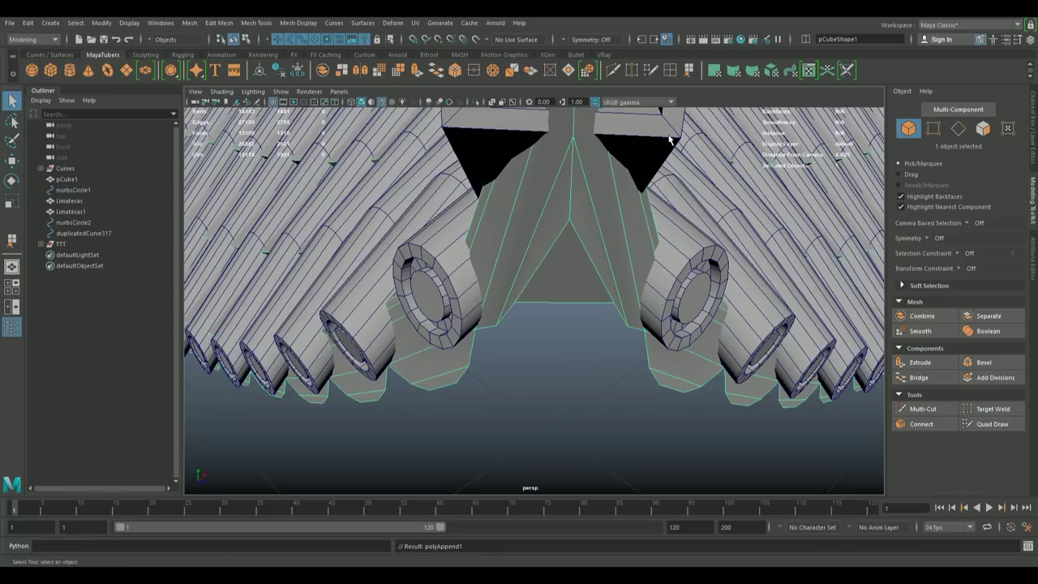
click(691, 71)
click(618, 311)
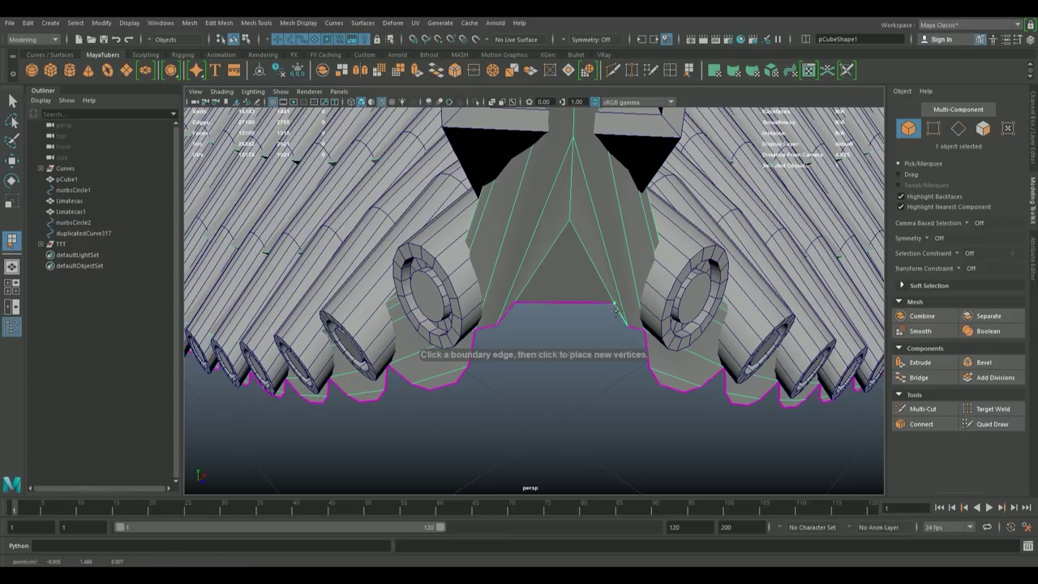
click(504, 312)
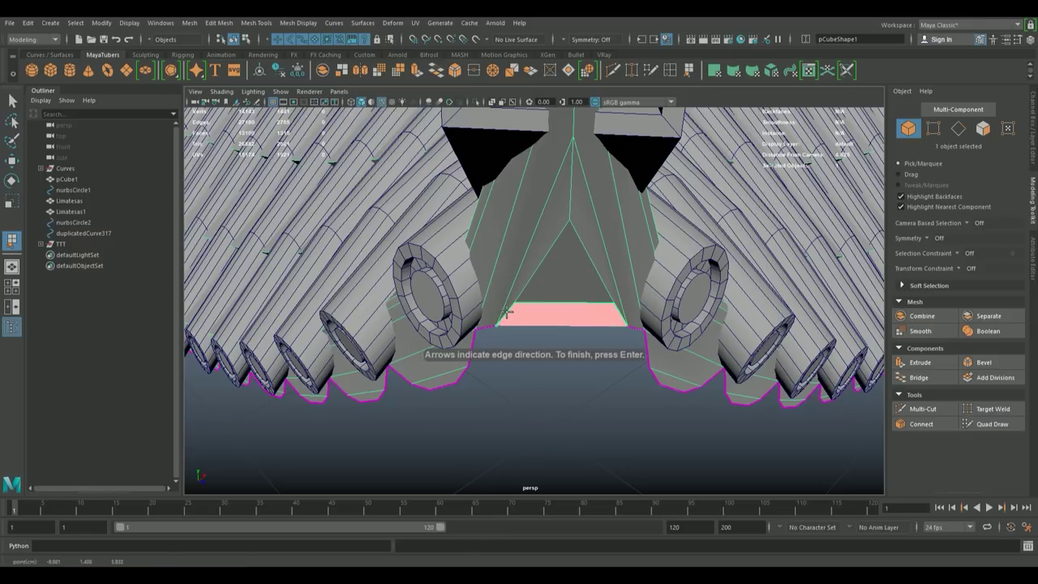
key(Return)
scroll(down, 3)
drag(530, 325, 531, 247)
drag(566, 305, 469, 226)
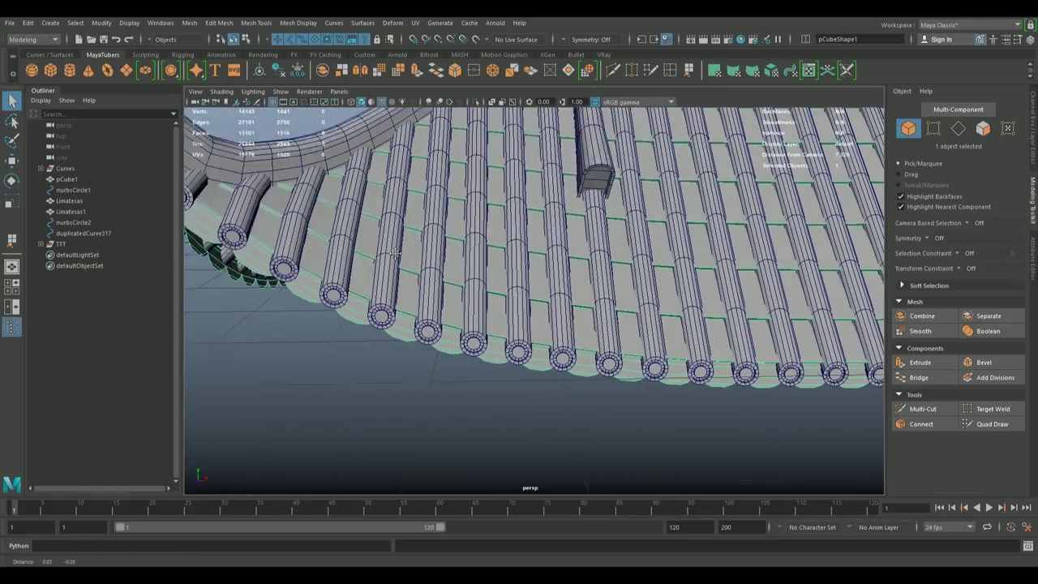
drag(558, 248, 600, 222)
drag(648, 253, 496, 229)
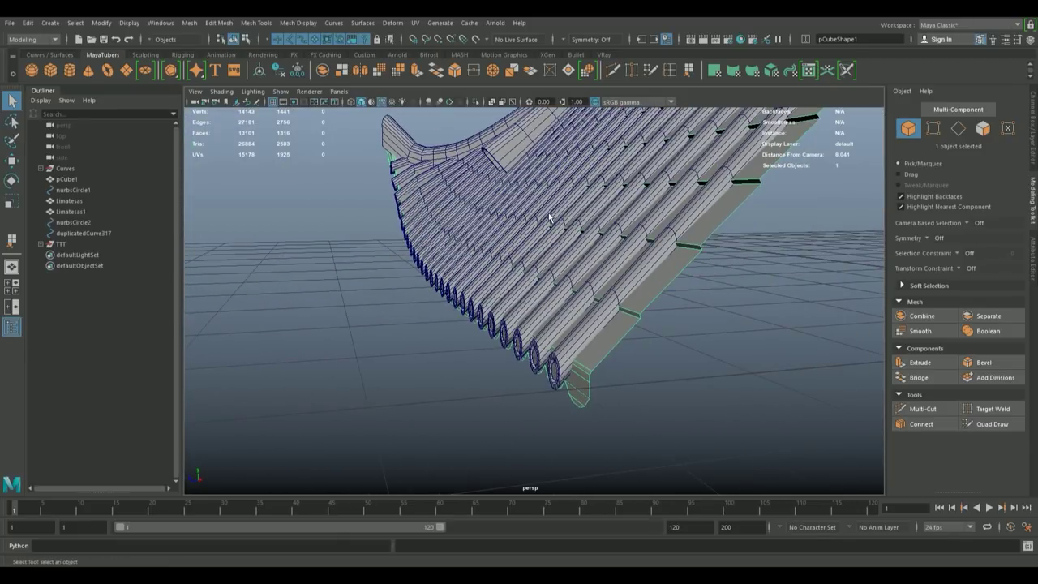
- Center the TTT tile group's pivot and raise it slightly in Y
click(61, 244)
drag(389, 292, 442, 320)
key(w)
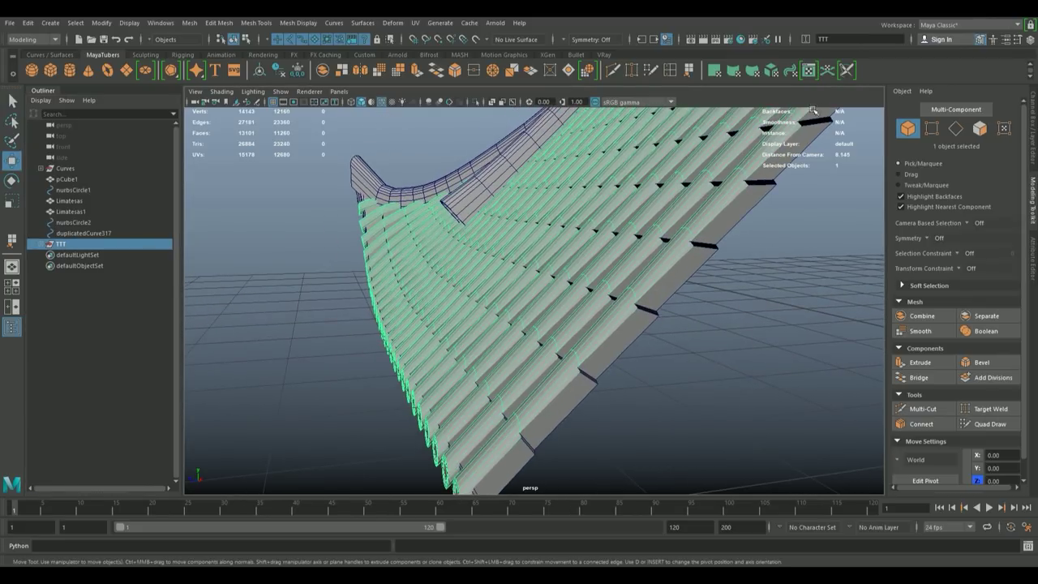
click(260, 71)
drag(746, 301, 558, 188)
scroll(up, 3)
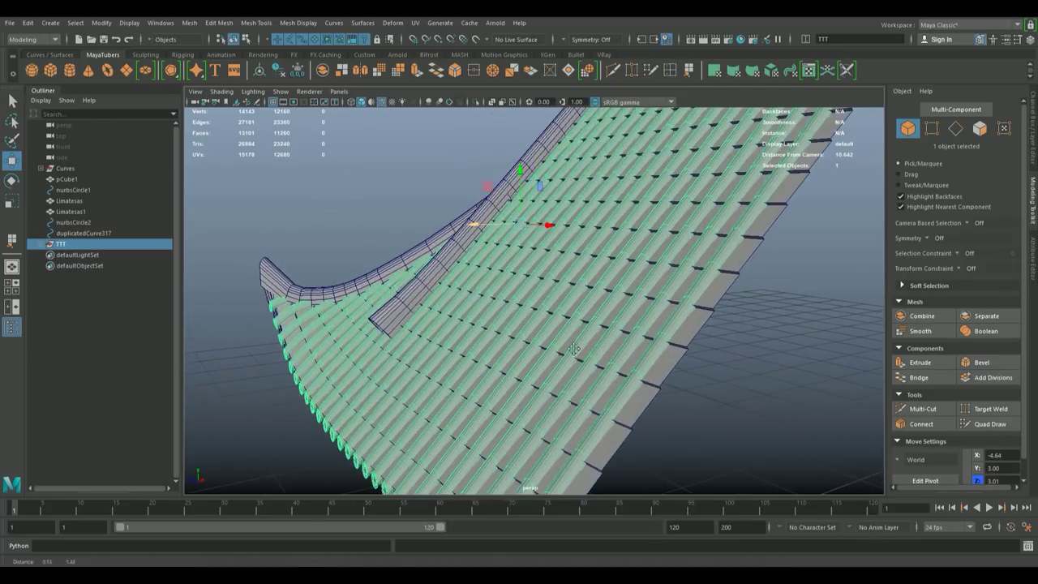
scroll(up, 3)
drag(511, 129, 560, 258)
click(755, 218)
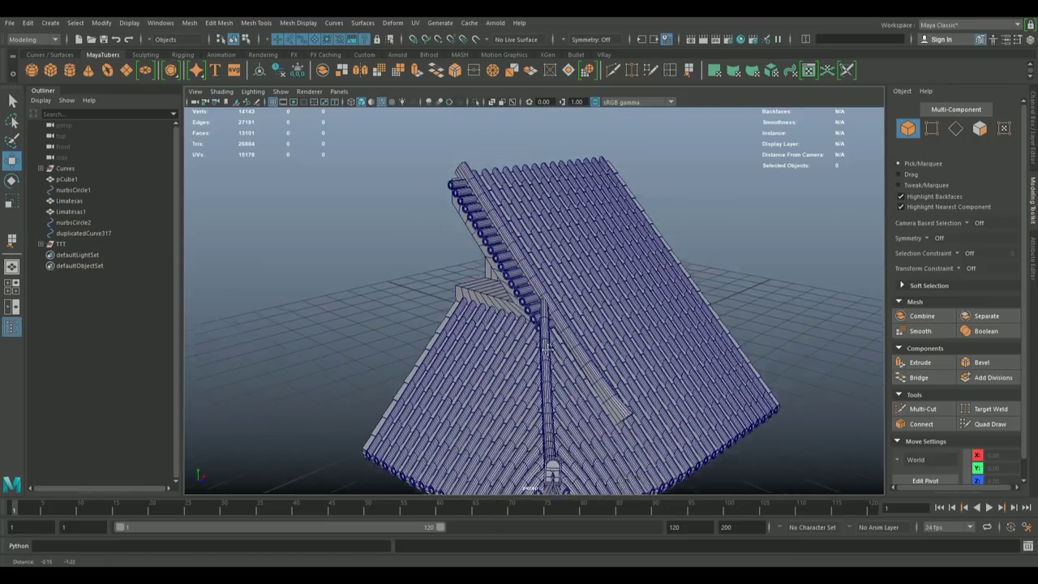
- Create a polygon cube and expand polyCube1's size settings in the Channel Box
drag(540, 414, 736, 268)
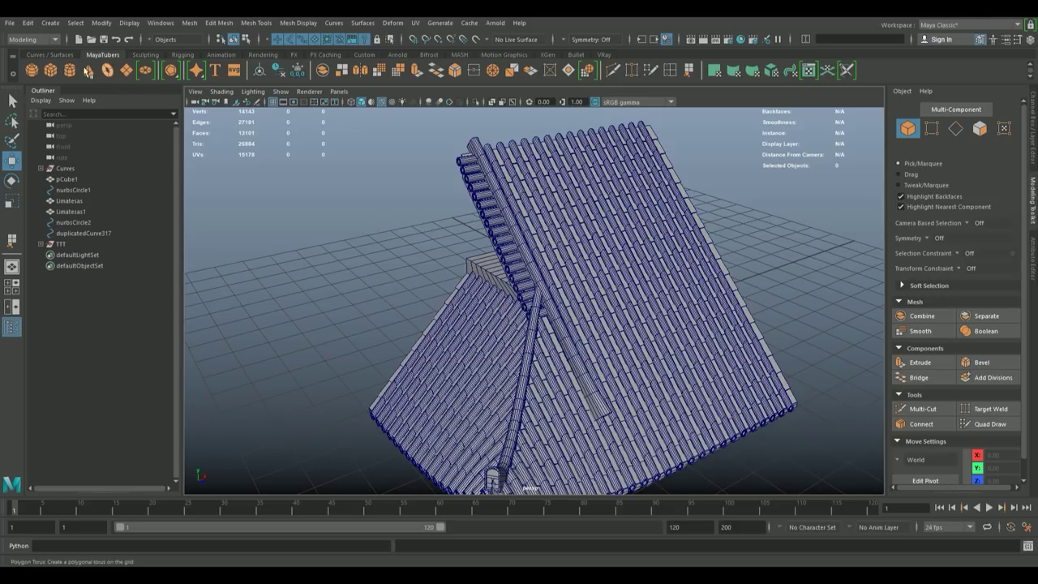
click(51, 71)
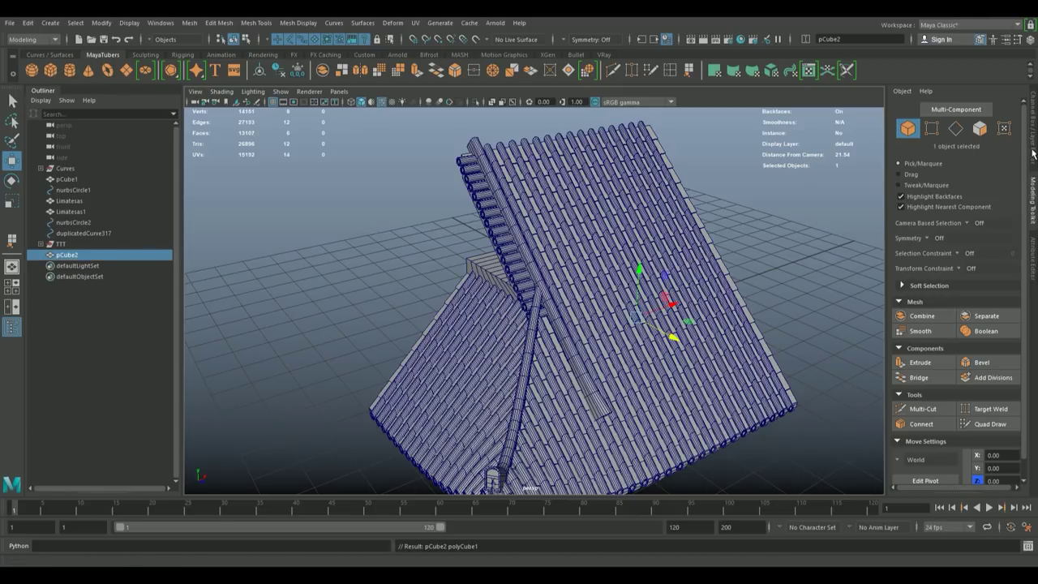
click(1033, 153)
click(939, 235)
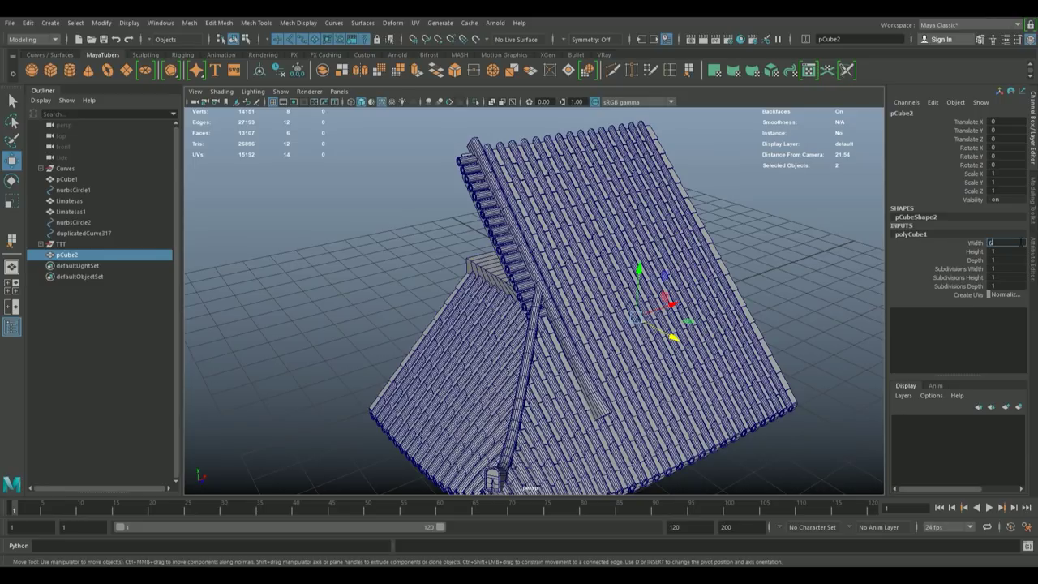
- Give the box a width of 6.5 and 10×6 subdivisions, and raise it above the roof
key(Tab)
drag(779, 271, 645, 299)
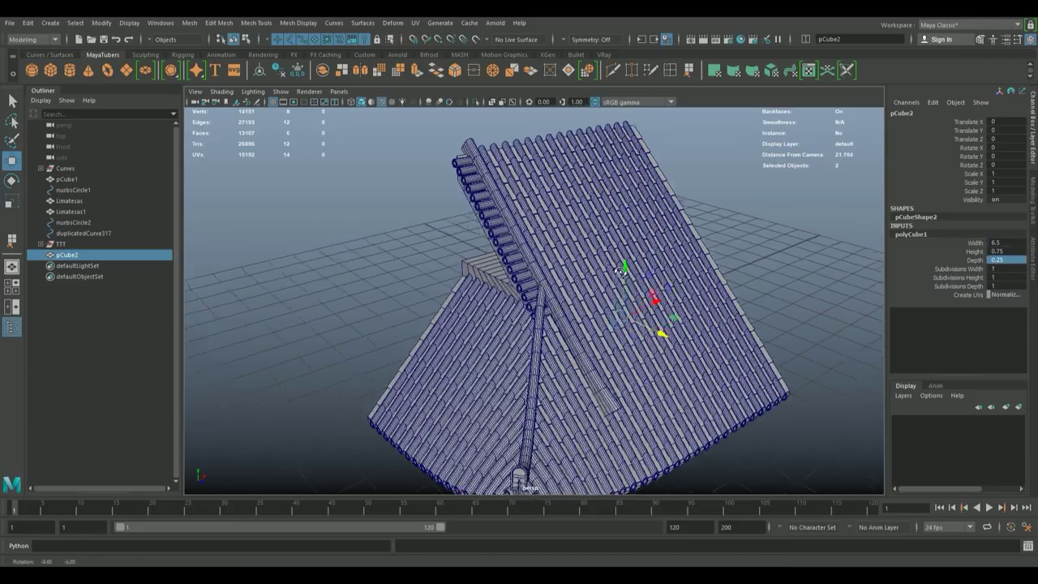
drag(645, 298, 406, 331)
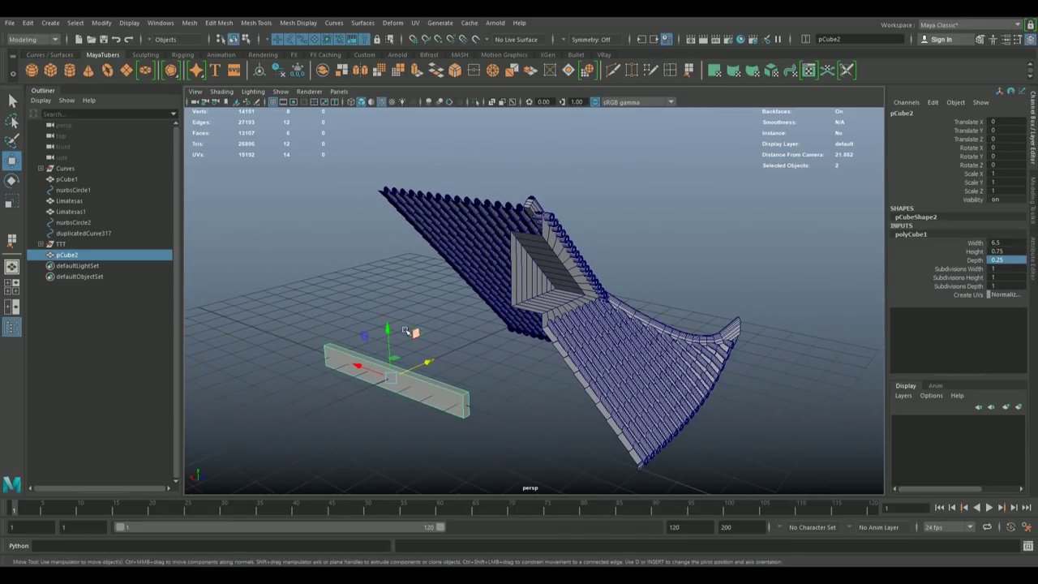
drag(388, 327, 393, 132)
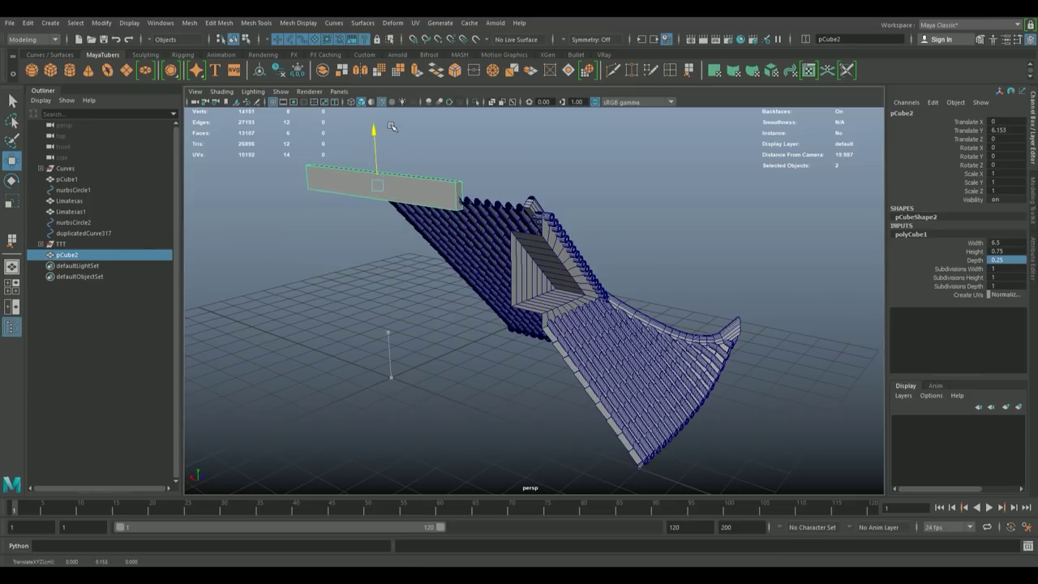
click(1009, 267)
text(0)
key(Tab)
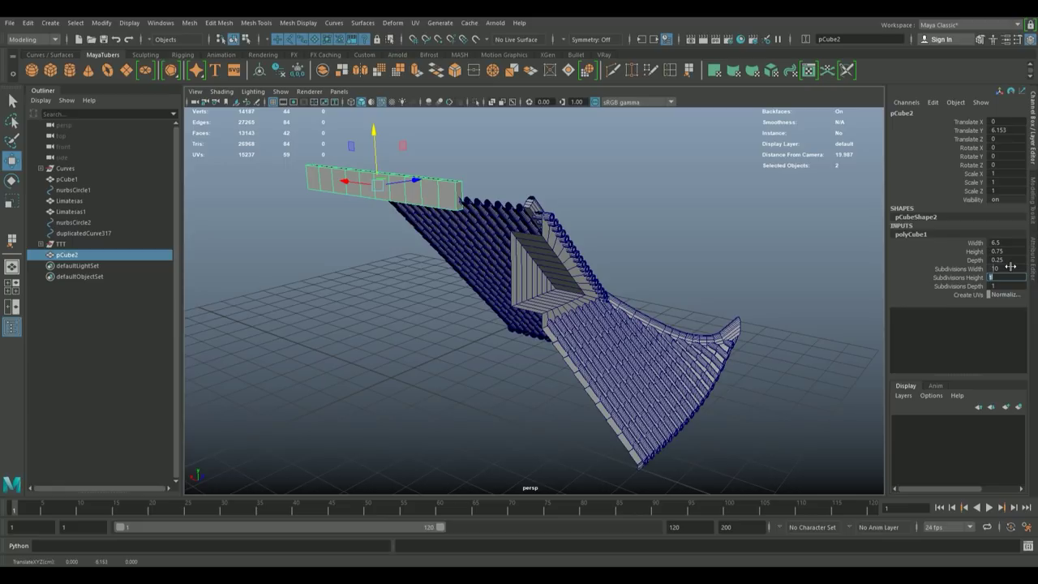
key(Tab)
scroll(up, 3)
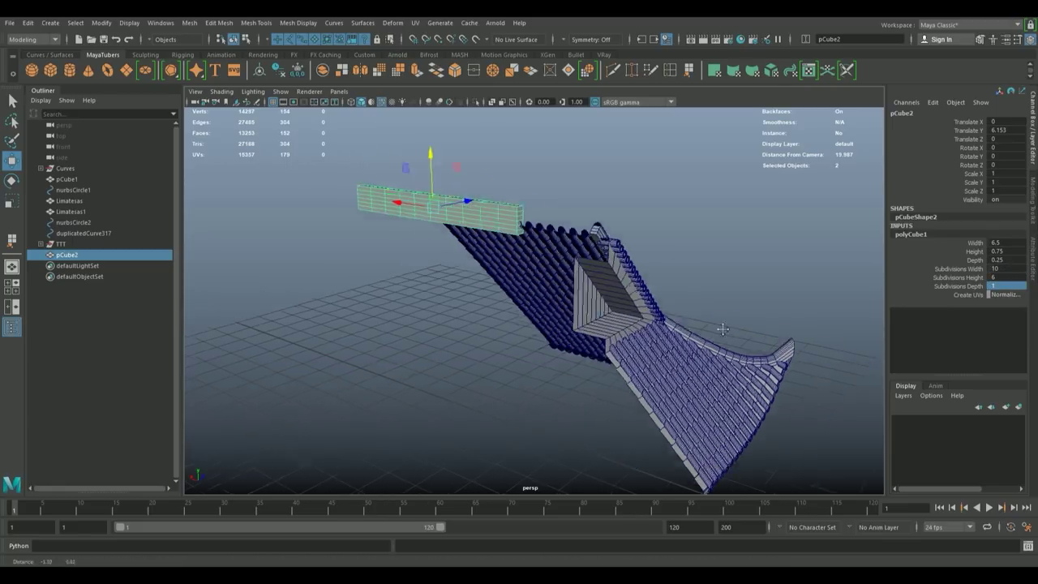
drag(421, 211, 554, 276)
- Slide the board along X, move its pivot to the left end, and snap it onto the wall's top-left edge
drag(511, 243, 597, 247)
drag(604, 250, 620, 248)
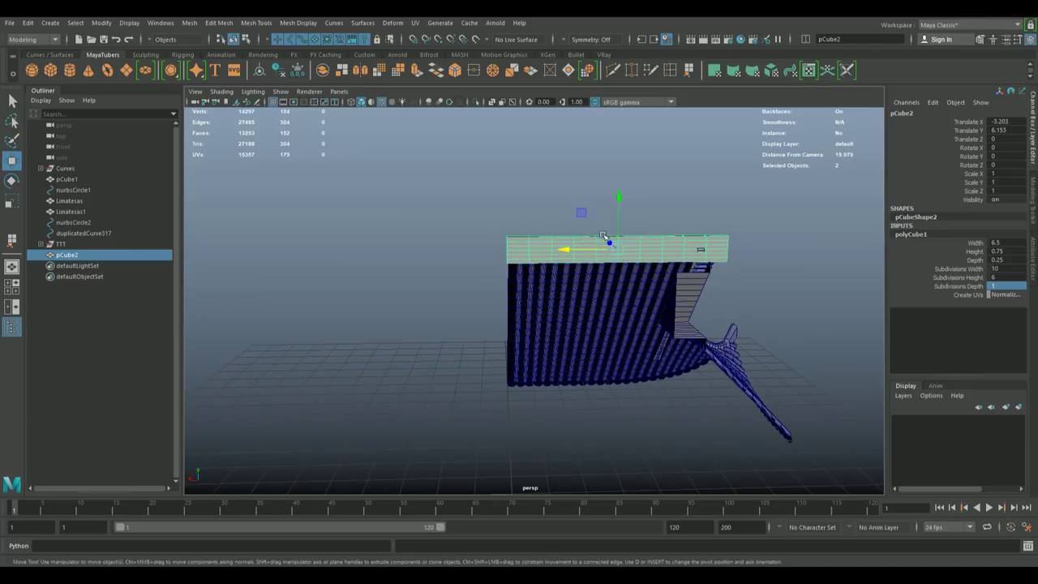
drag(603, 236, 801, 260)
key(d)
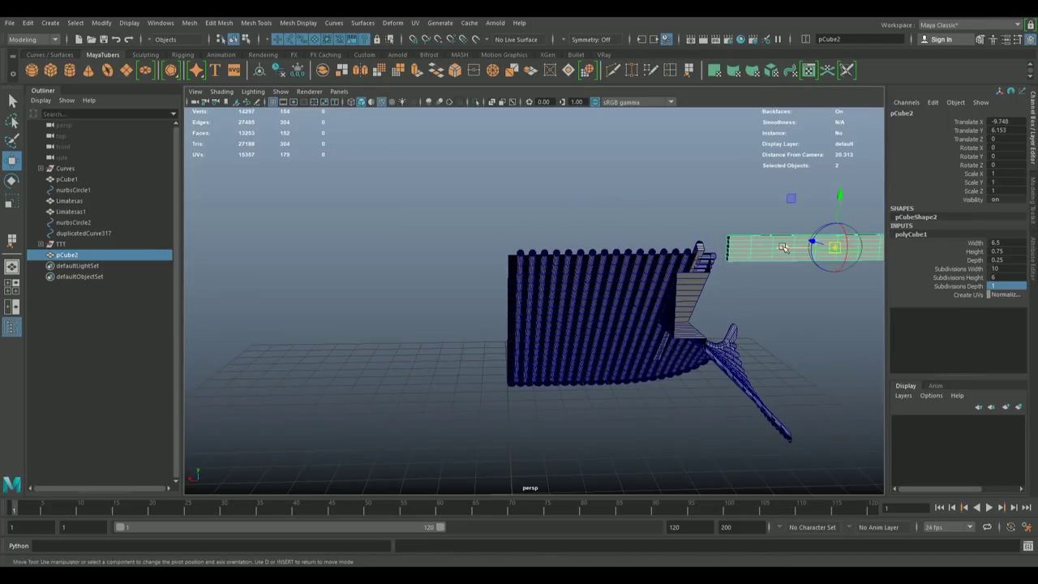
drag(785, 249, 730, 240)
key(d)
drag(703, 242, 501, 255)
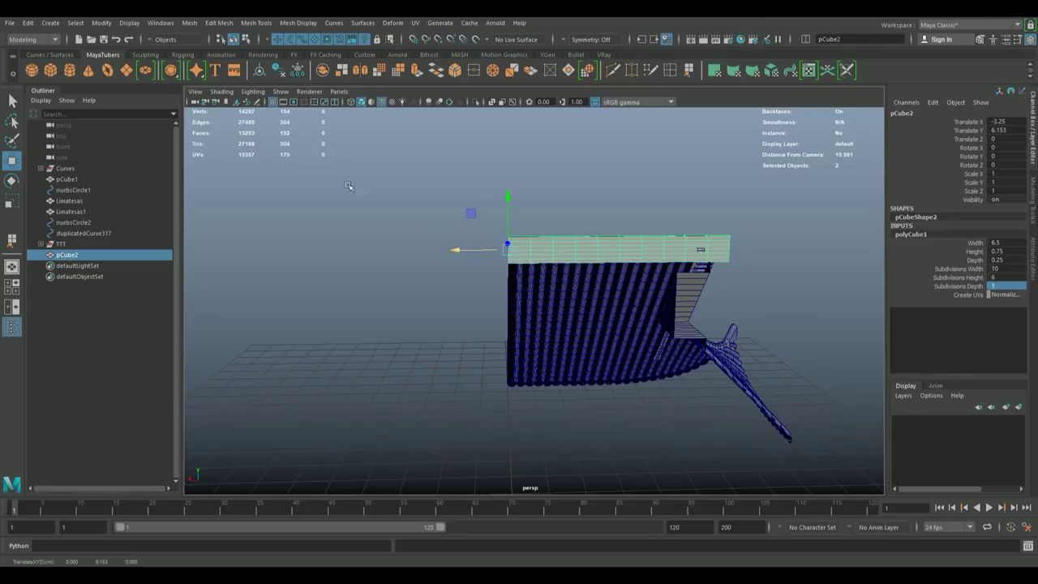
- Delete the column of faces at the board's end
drag(347, 185, 475, 208)
drag(507, 227, 507, 261)
click(480, 227)
double_click(479, 256)
key(Delete)
- Select the board's end corner vertex and turn on soft selection with a falloff widened along the board
drag(477, 256, 594, 310)
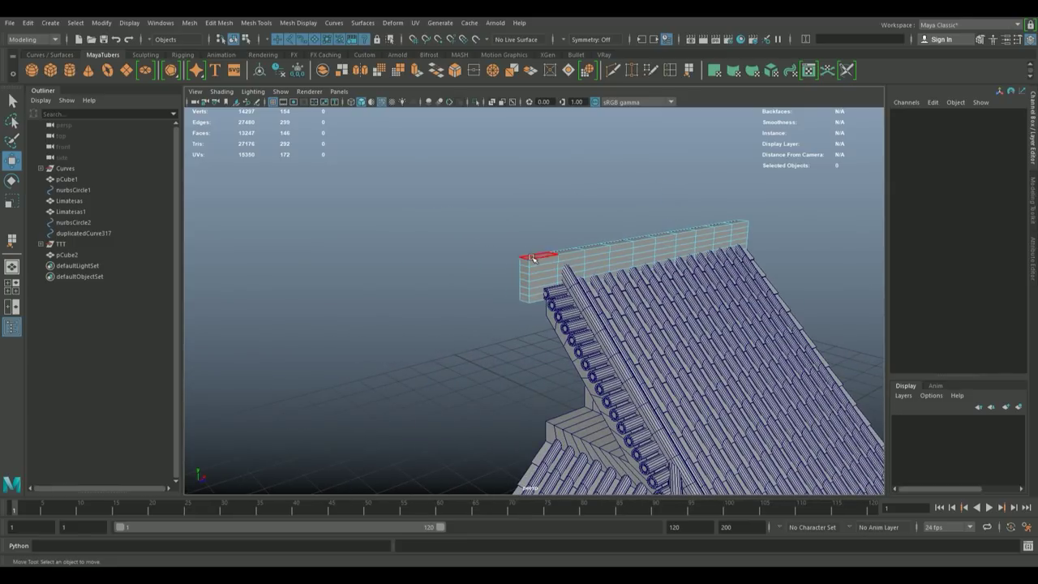
drag(525, 260, 483, 260)
scroll(up, 3)
drag(523, 259, 523, 261)
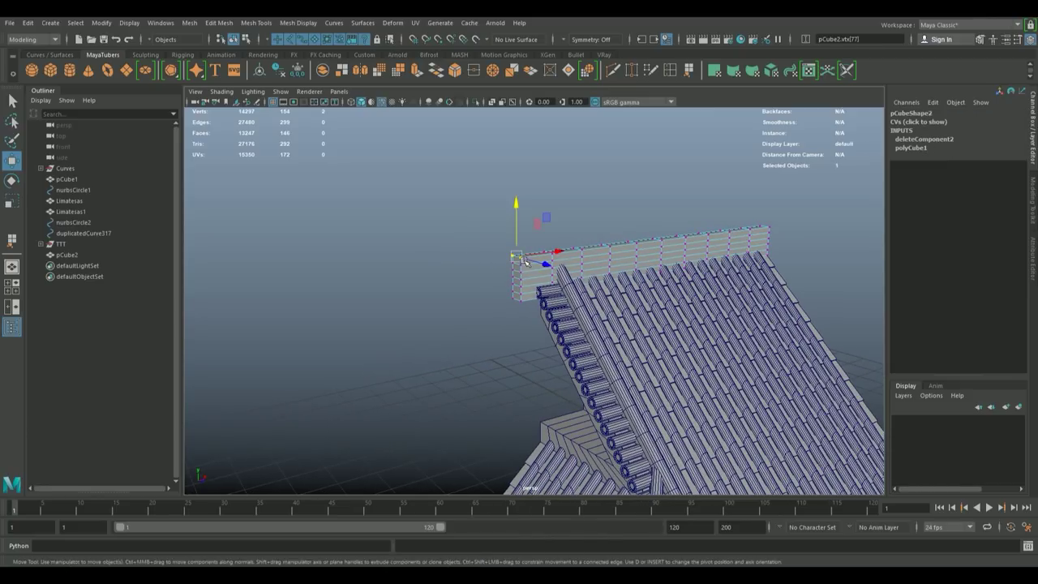
drag(454, 243, 401, 241)
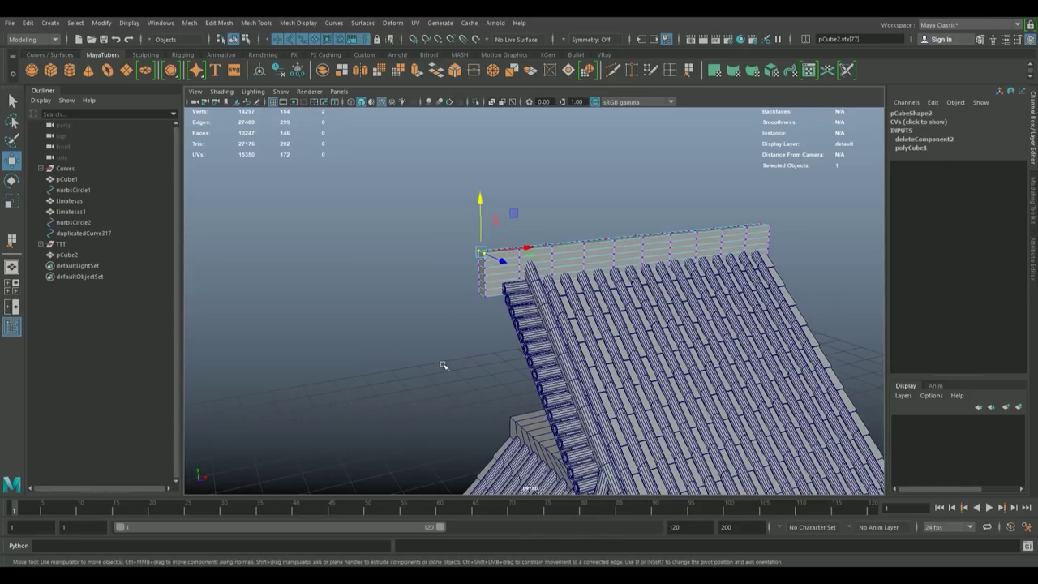
key(b)
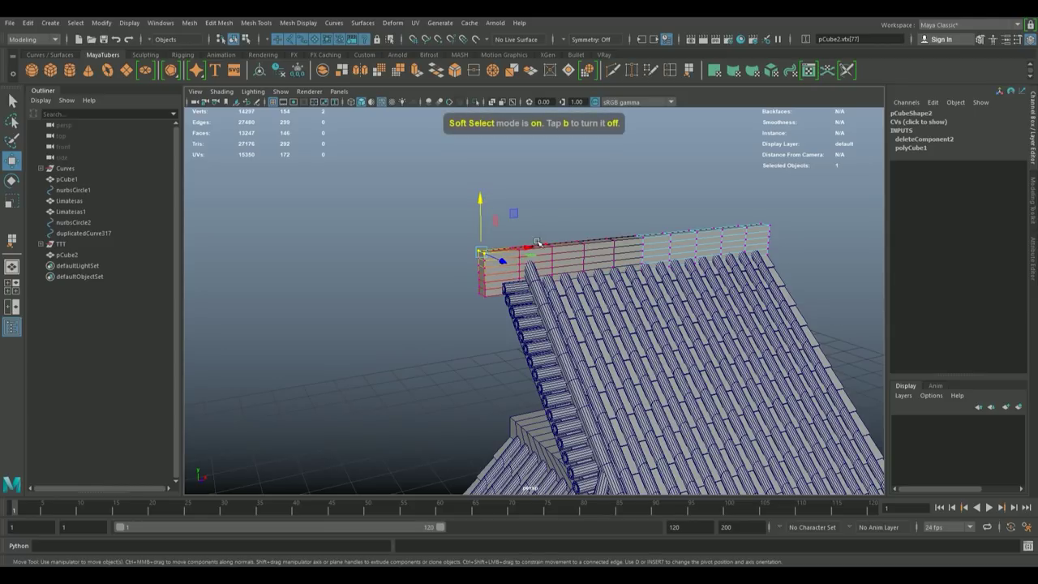
drag(533, 244, 577, 238)
drag(475, 198, 478, 197)
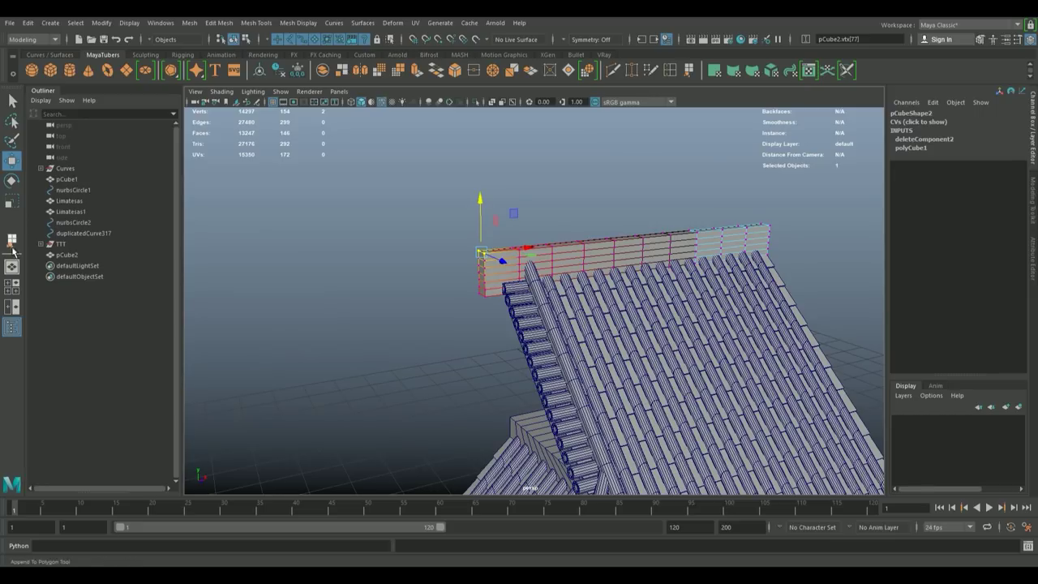
- Show the Move tool's soft selection options and raise the board's end into an upward curve
double_click(12, 160)
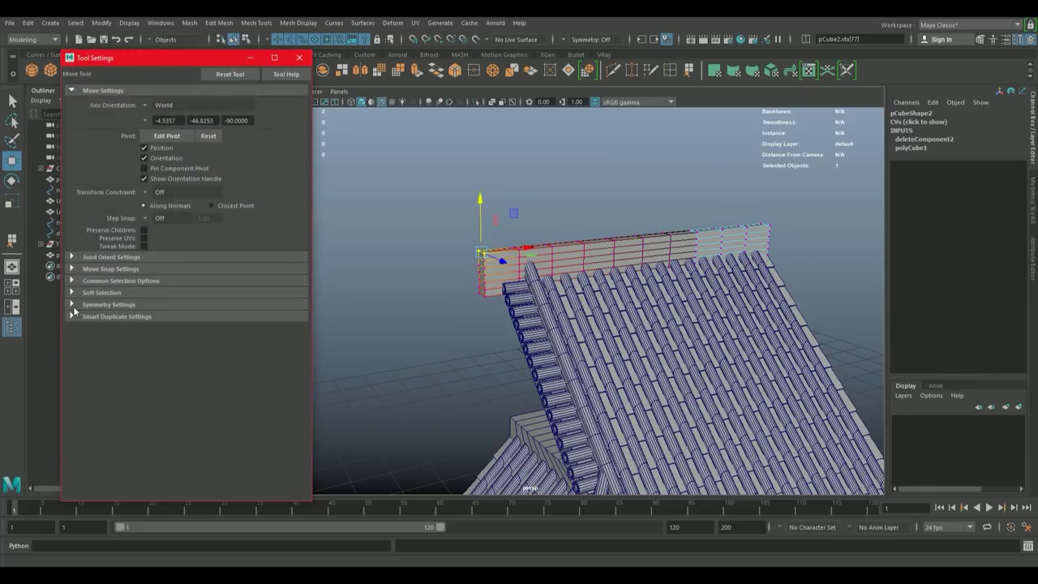
click(71, 292)
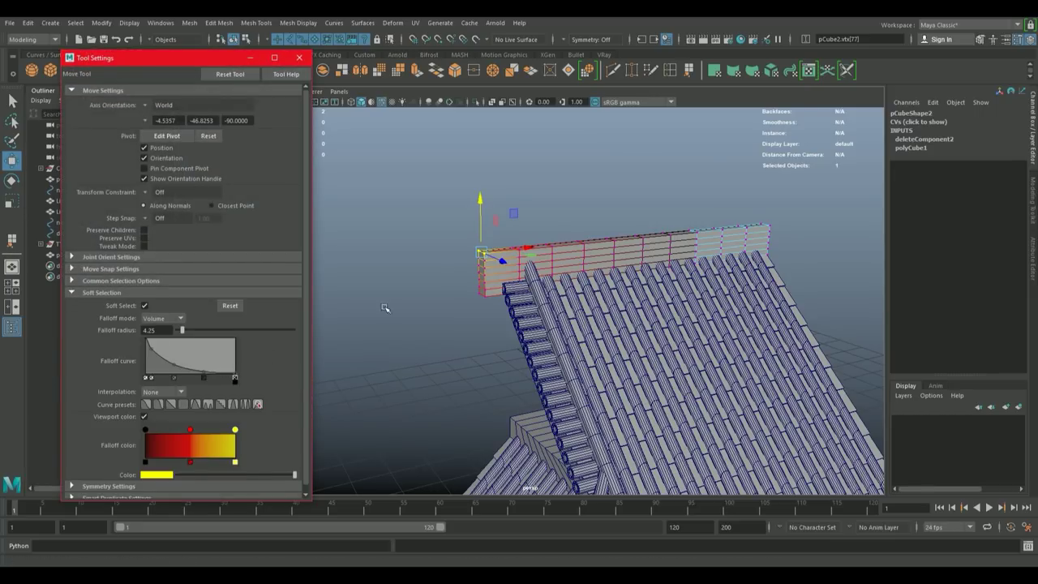
drag(482, 208, 482, 166)
drag(513, 300, 502, 287)
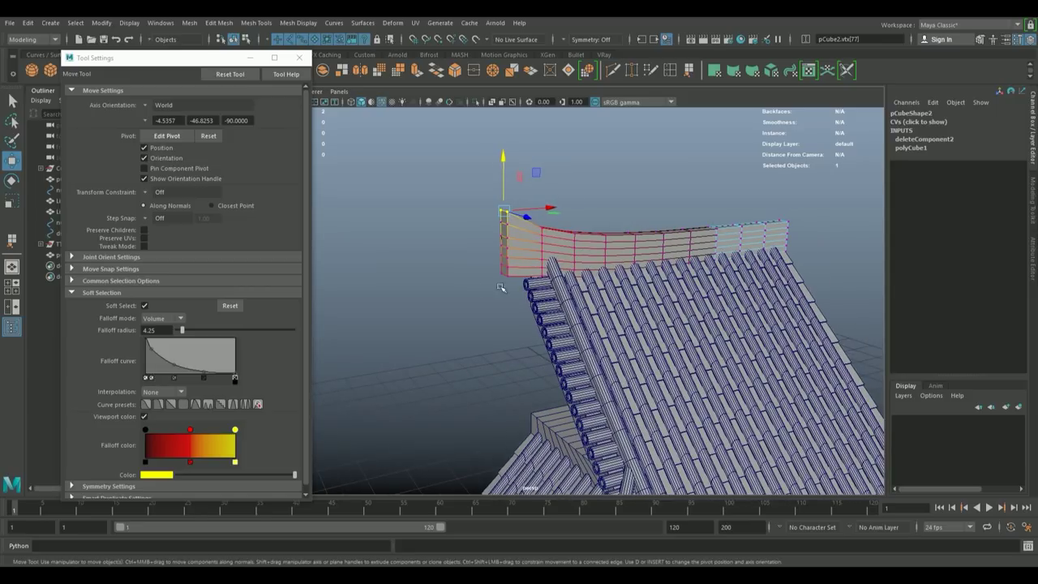
- Set the falloff radius to 1.00 with a stepped curve preset and push the tip outward to flare it
double_click(151, 330)
text(1)
key(Return)
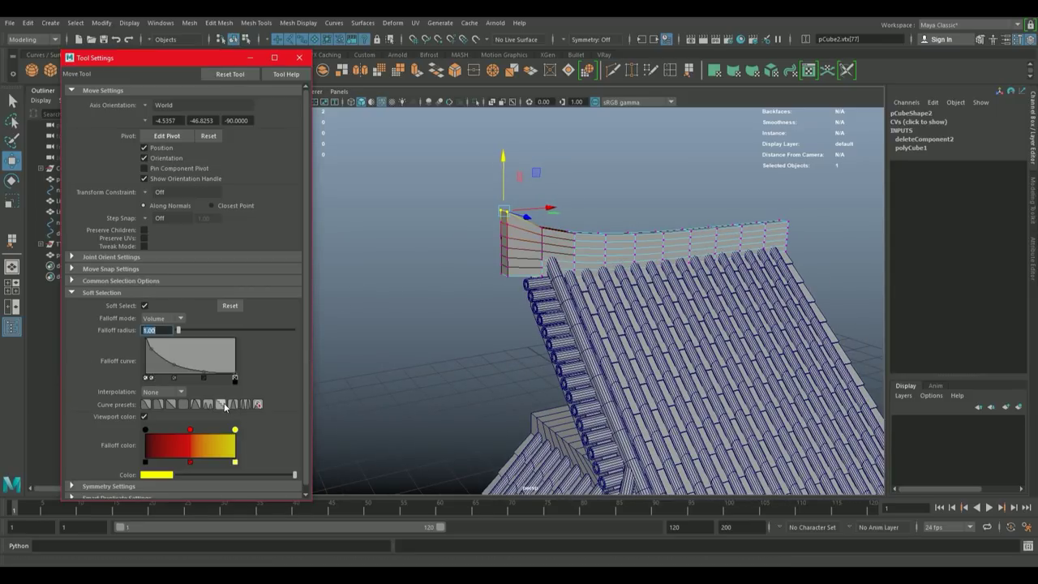
click(225, 407)
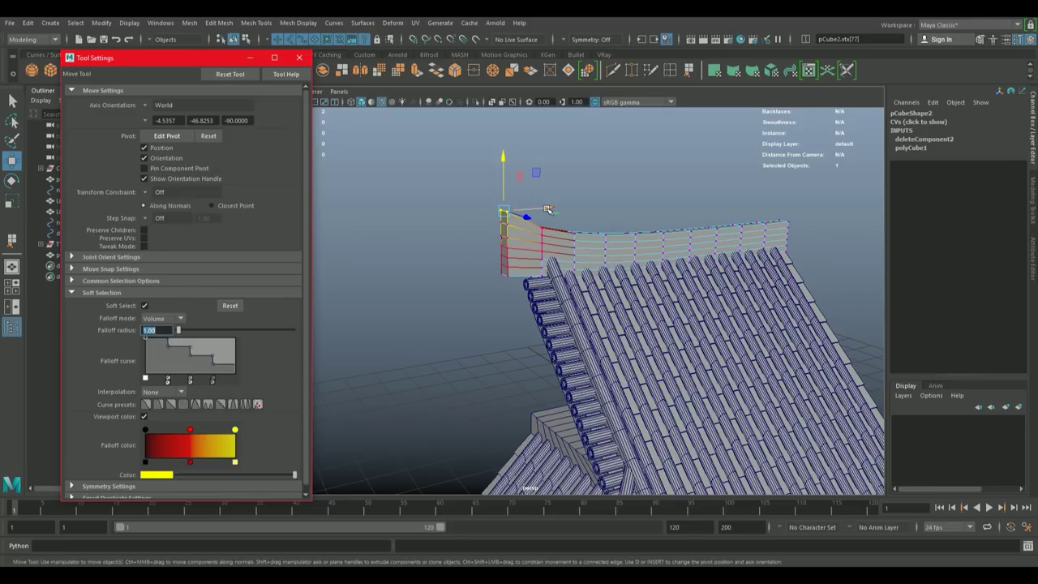
drag(548, 210, 519, 212)
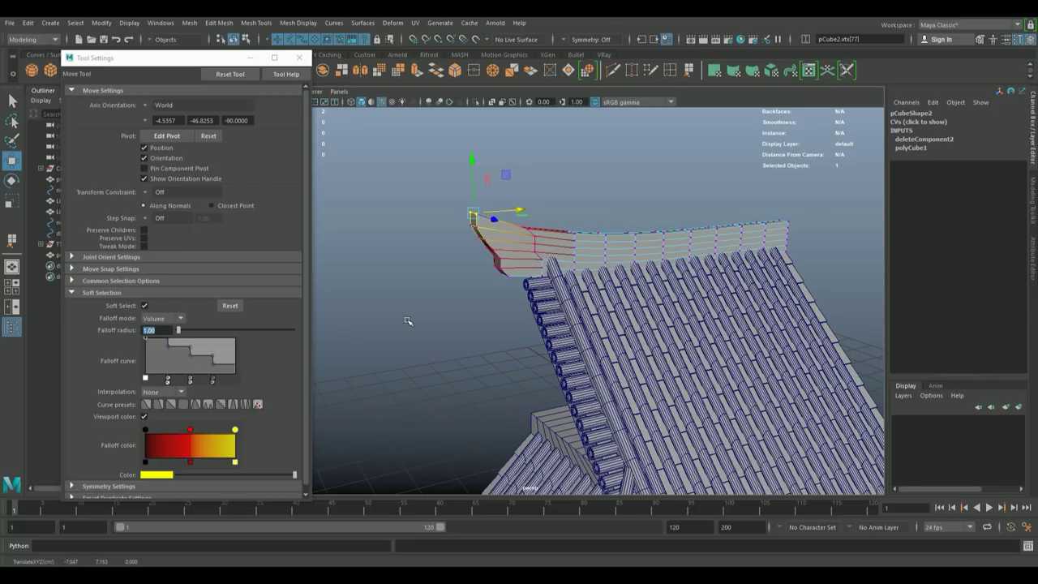
drag(432, 374, 487, 341)
drag(550, 249, 550, 268)
click(550, 250)
- Turn soft selection off and try flattening the selected face by scaling, then undo it
key(b)
drag(647, 296, 738, 188)
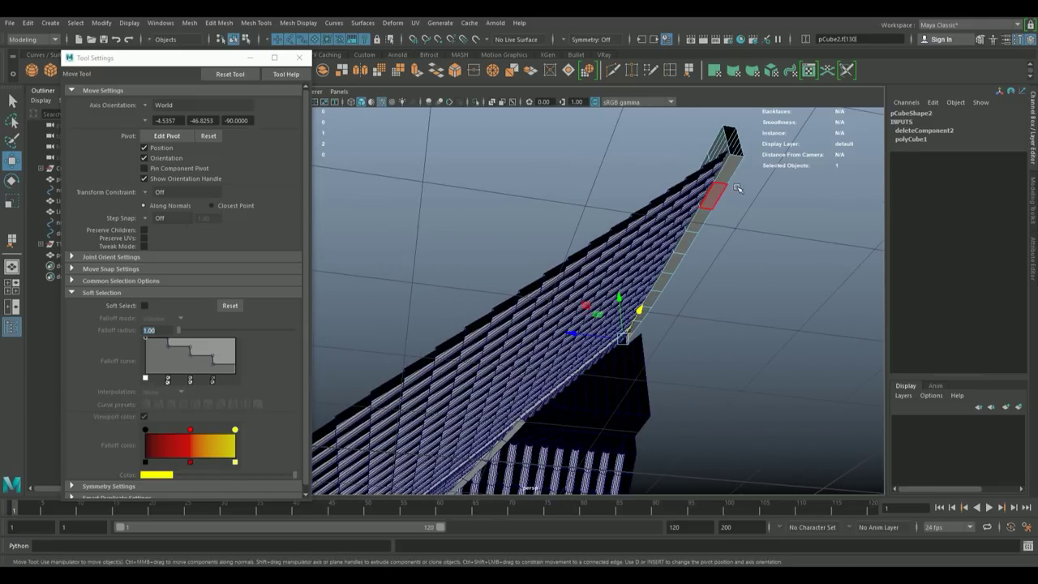
drag(689, 226, 734, 310)
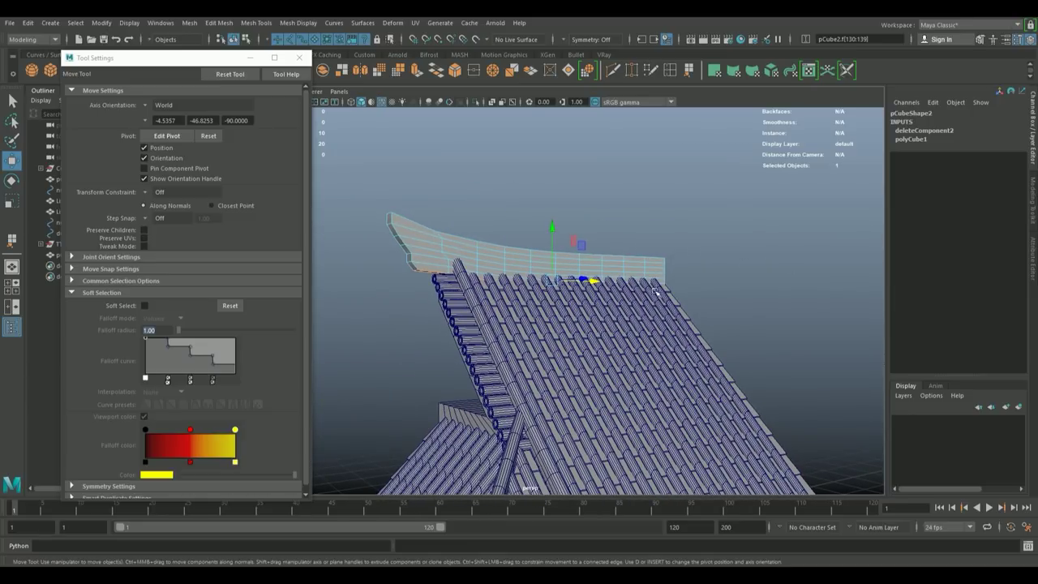
key(t)
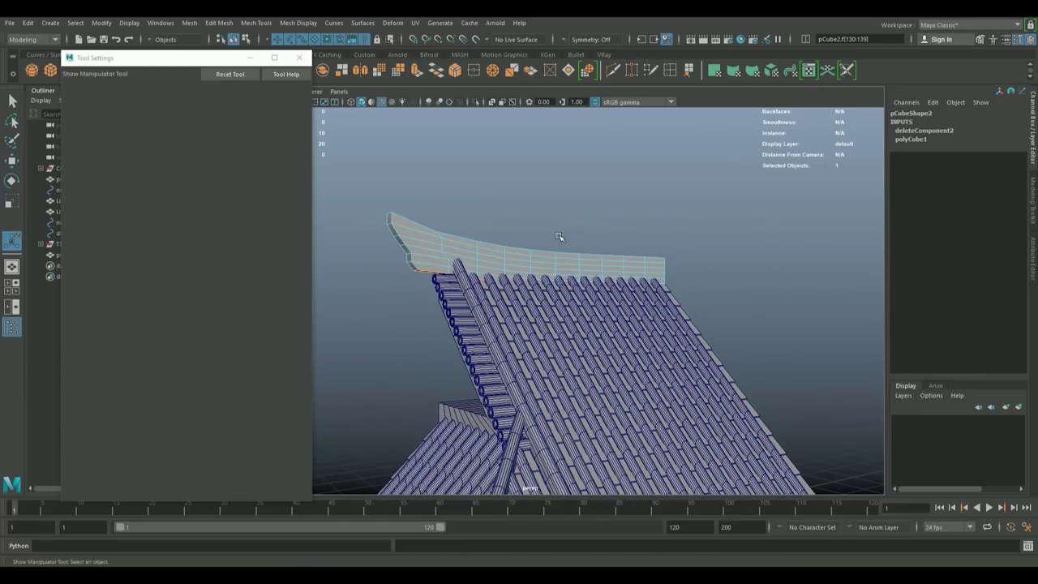
key(w)
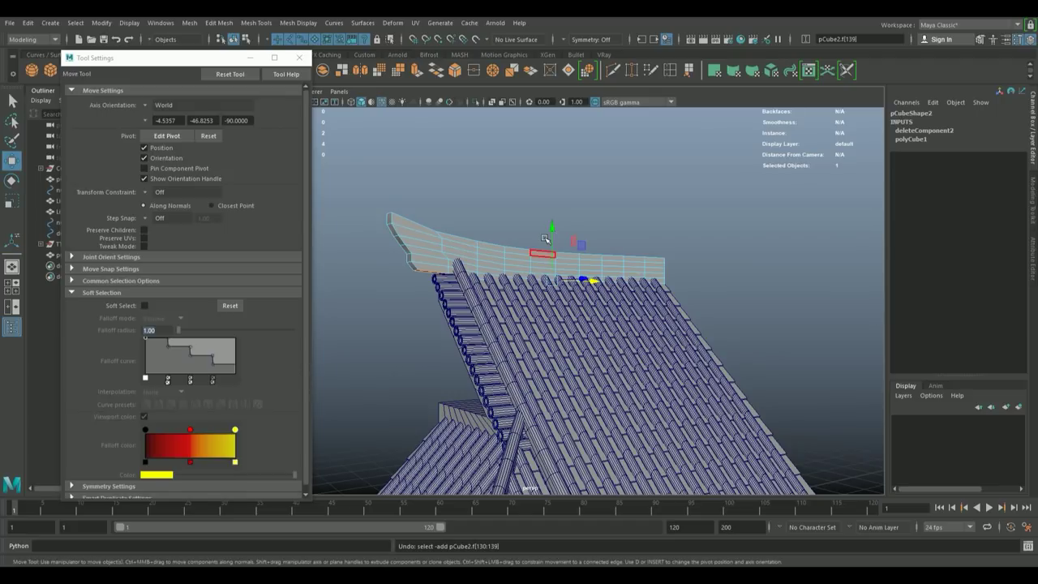
key(r)
drag(553, 233, 537, 420)
drag(528, 487, 712, 339)
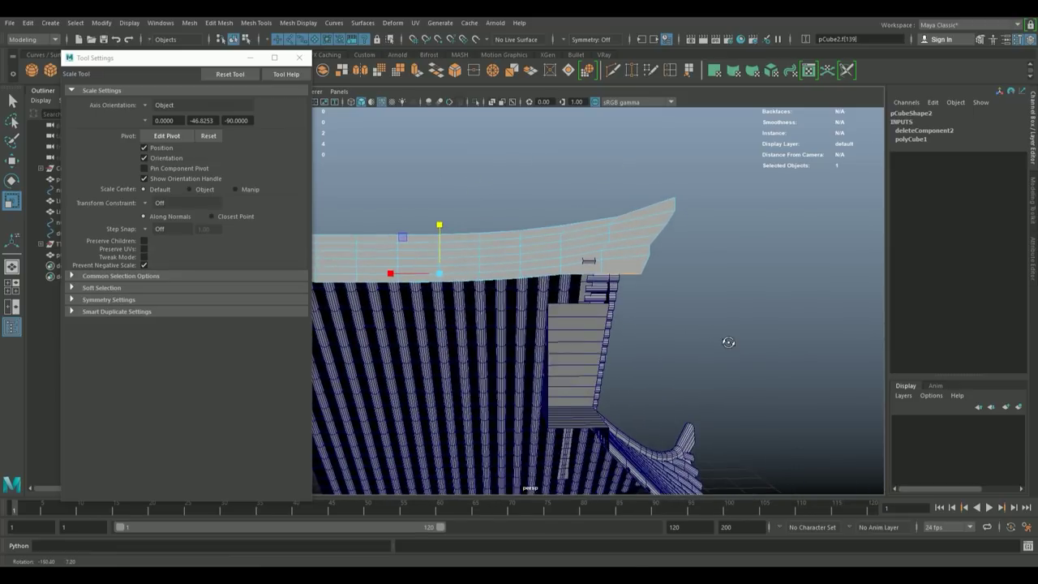
key(ctrl+z)
- Select the whole strip of board faces and shift them vertically, then close the tool settings
drag(671, 306, 641, 262)
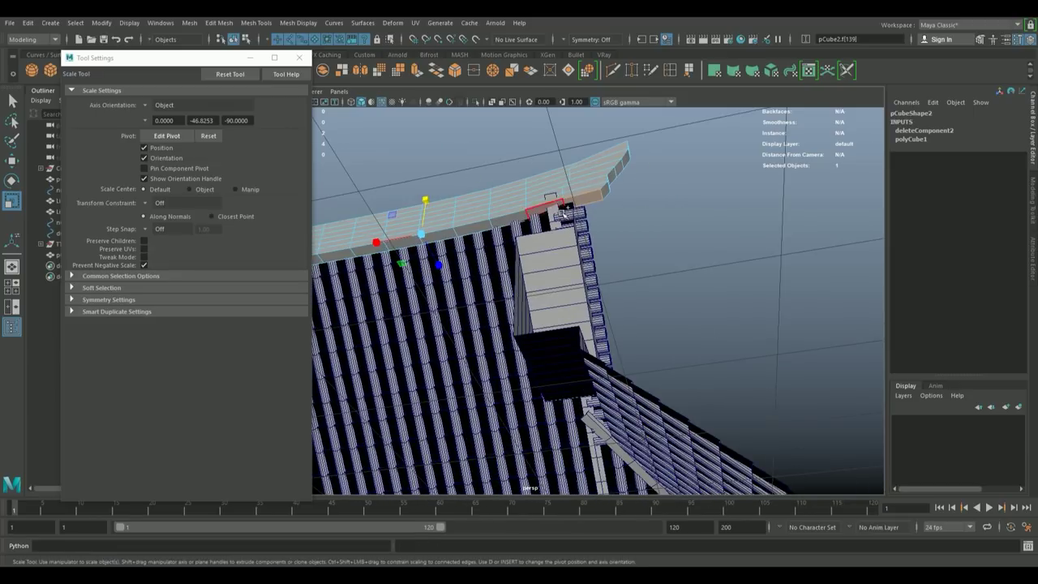
drag(523, 234, 573, 256)
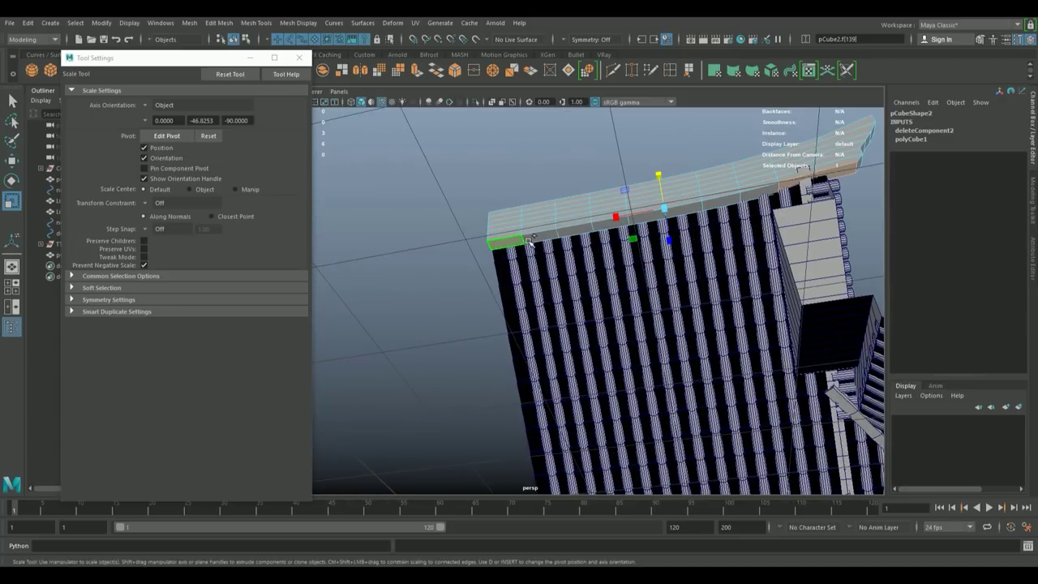
double_click(574, 257)
drag(665, 208, 556, 357)
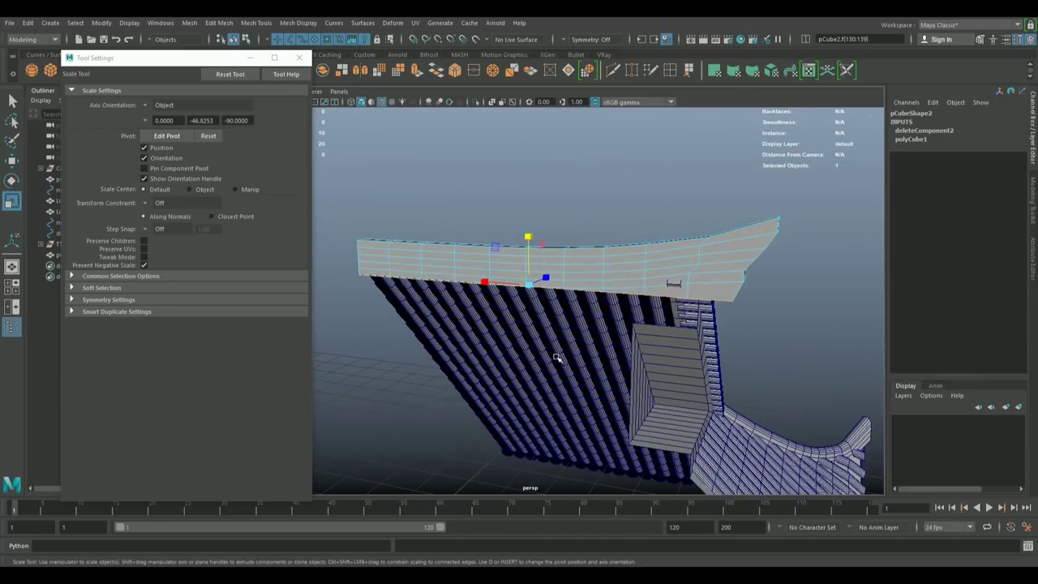
key(w)
drag(530, 231, 530, 233)
drag(610, 271, 206, 58)
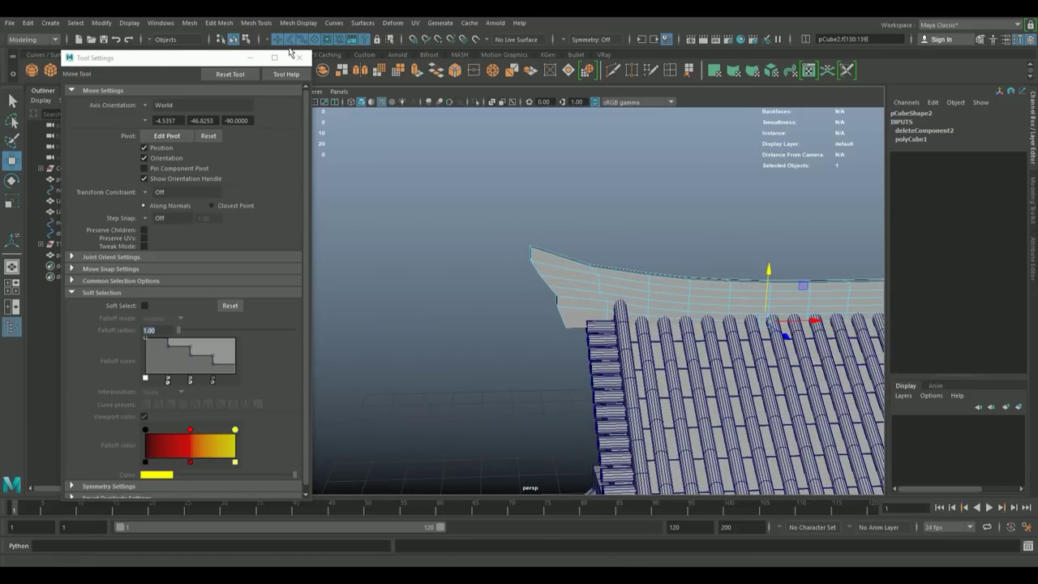
click(298, 57)
drag(405, 171, 474, 229)
- Switch the beam to edge editing and insert a first edge loop around it
right_click(471, 230)
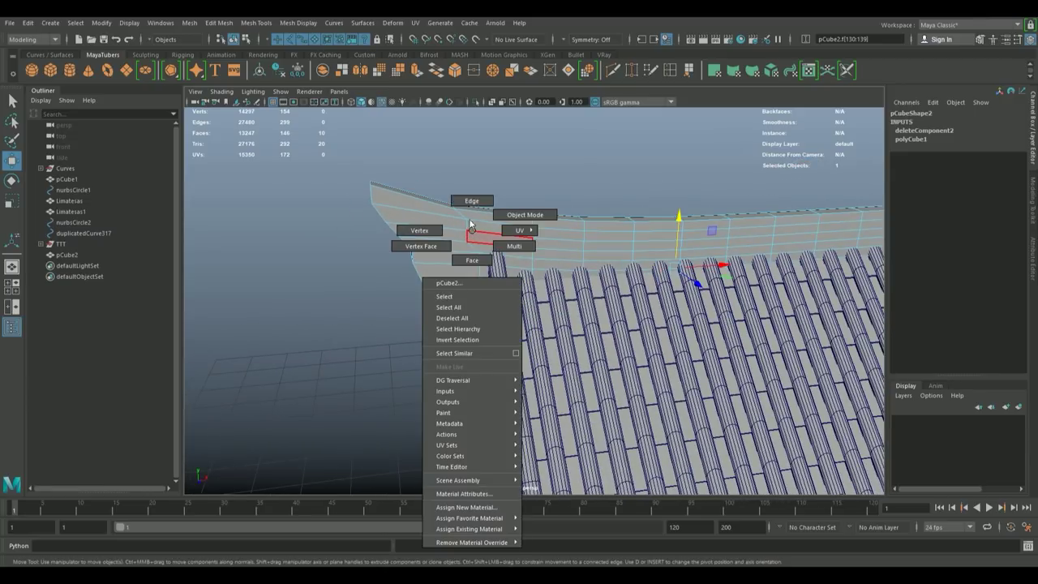
drag(472, 202, 475, 206)
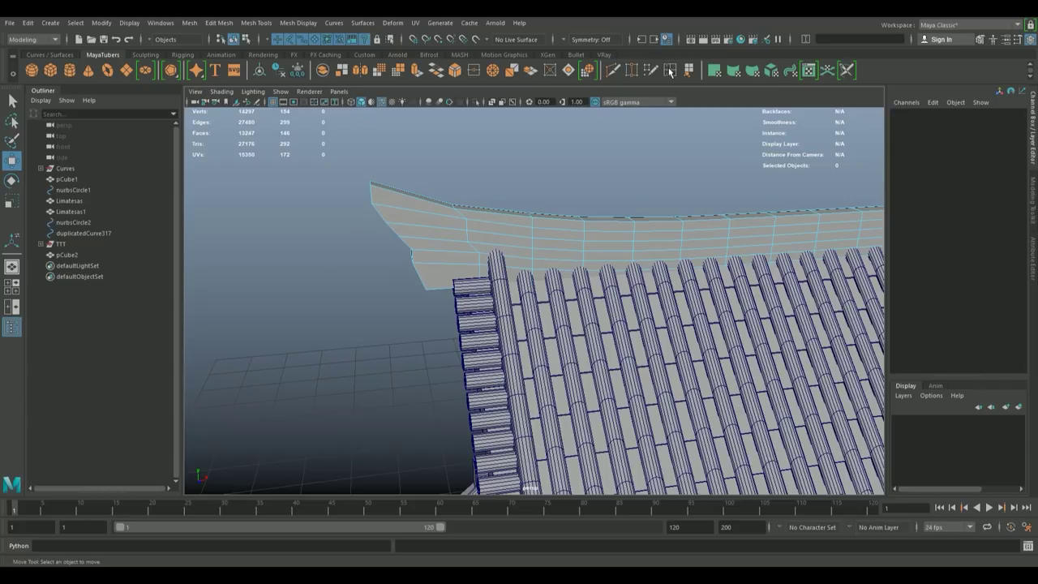
drag(436, 222, 594, 261)
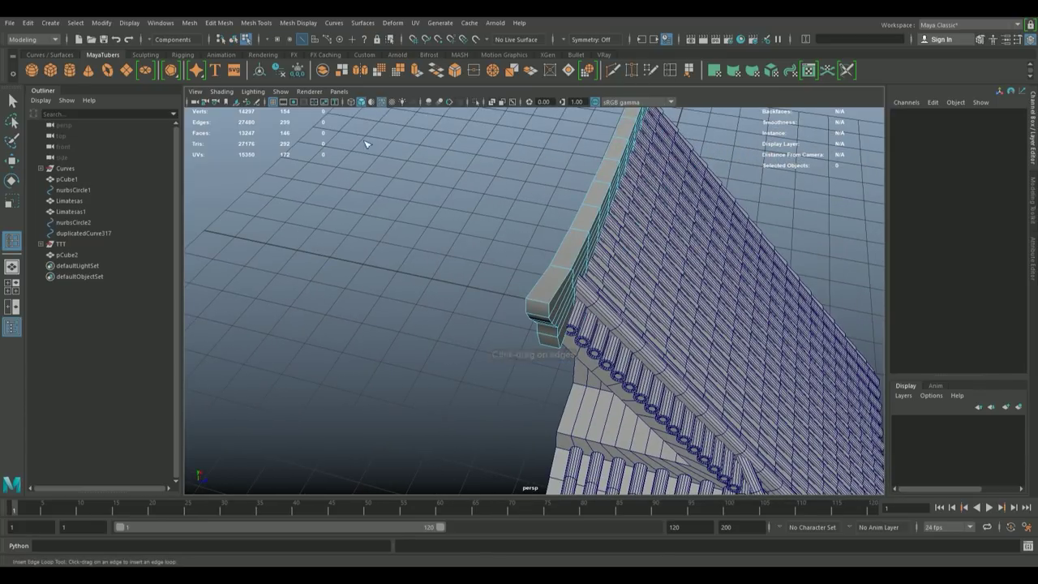
key(3)
drag(537, 308, 587, 286)
key(1)
click(587, 285)
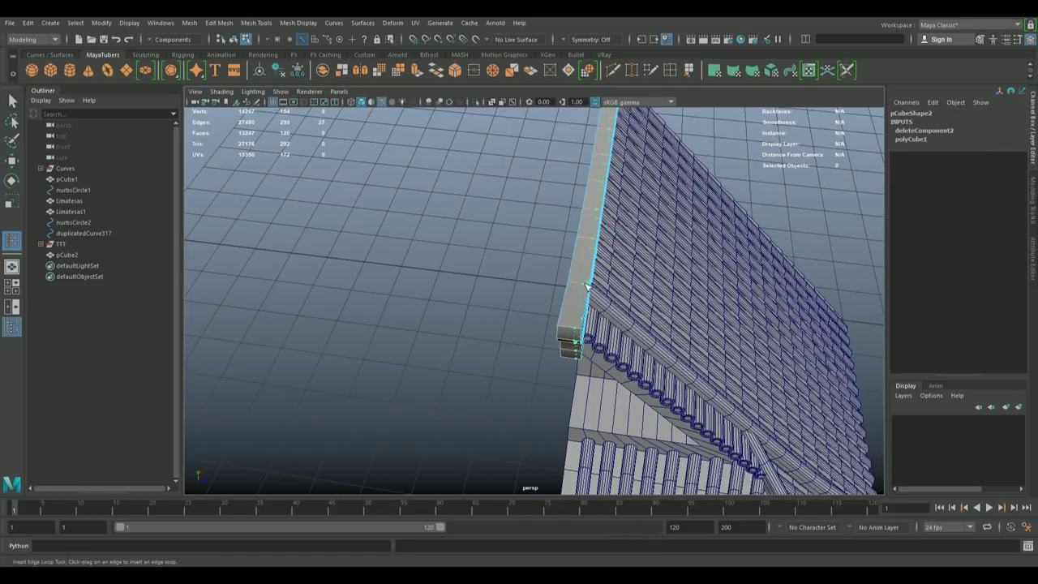
click(590, 286)
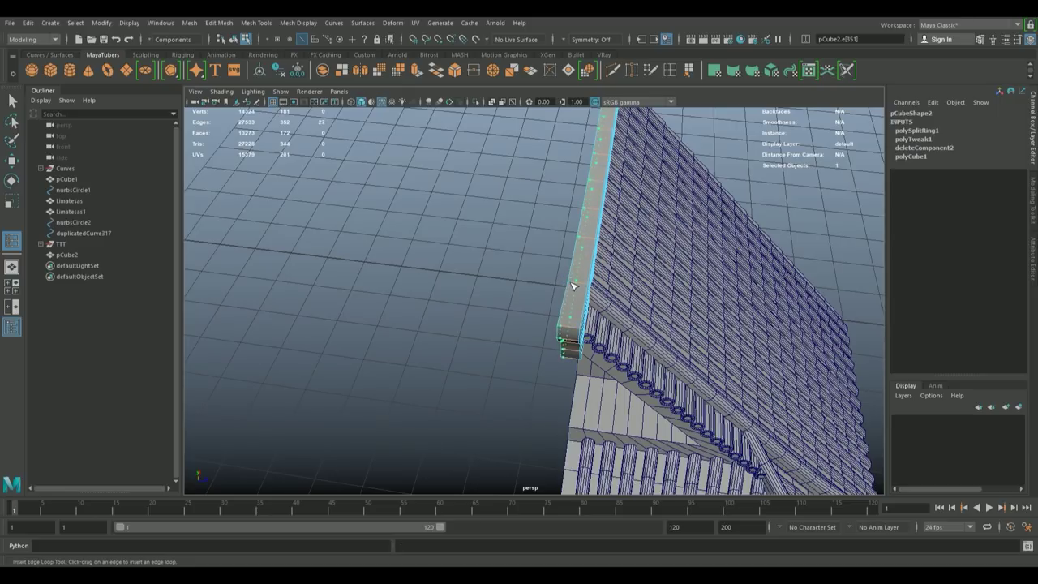
- Insert three more edge loops along the beam toward its tip
drag(570, 285, 438, 210)
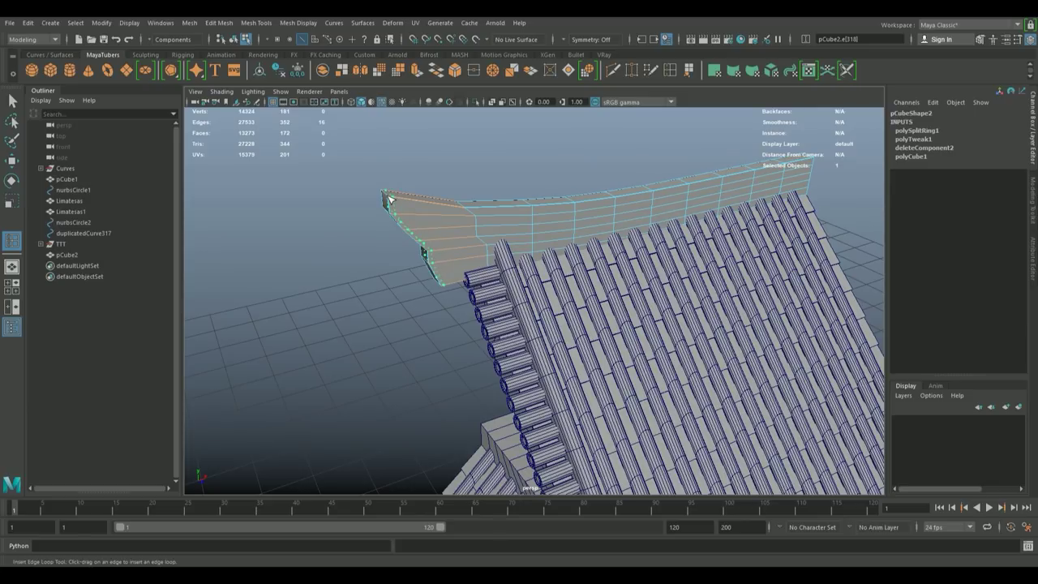
click(386, 198)
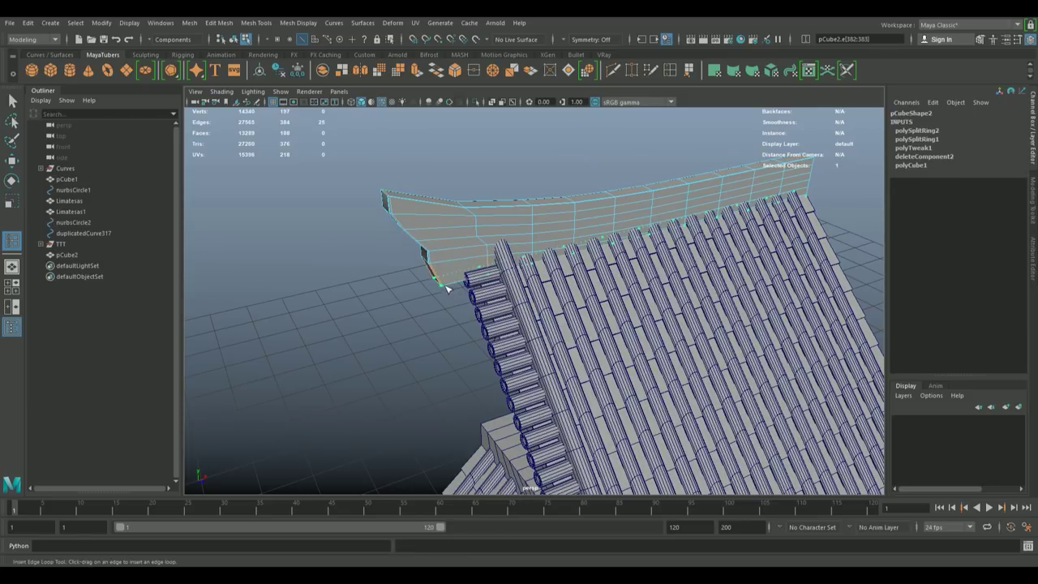
drag(444, 286, 439, 254)
drag(410, 219, 464, 205)
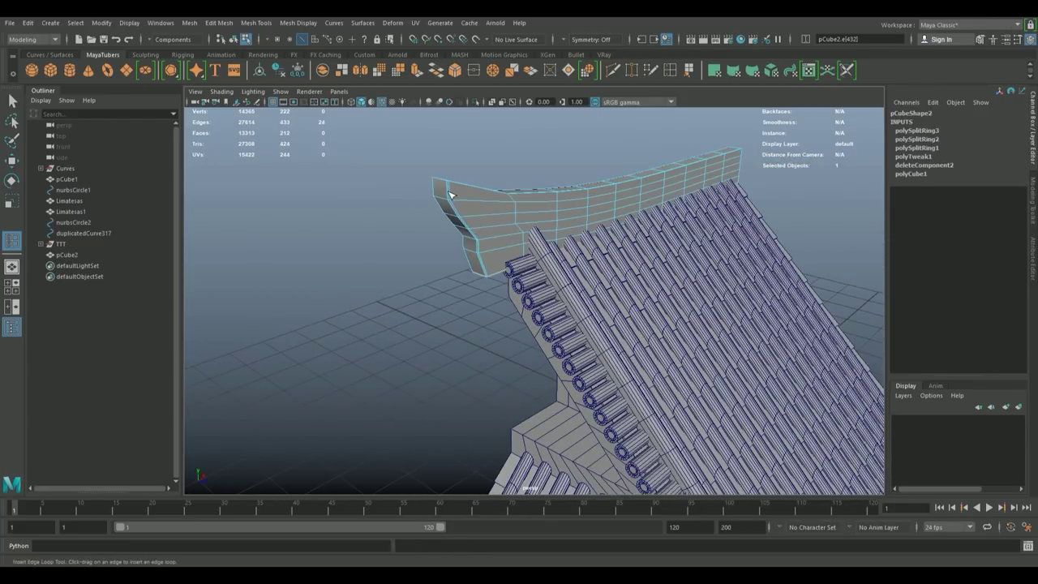
click(454, 184)
drag(483, 253, 400, 222)
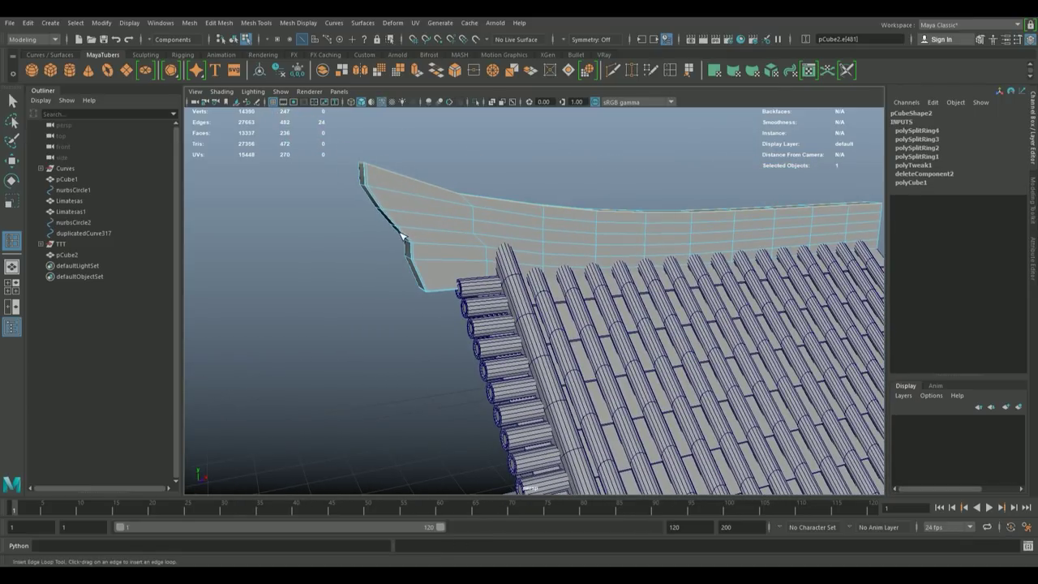
- Select vertices on the beam tip's outline in vertex mode, ready to move them
key(q)
drag(406, 219, 359, 235)
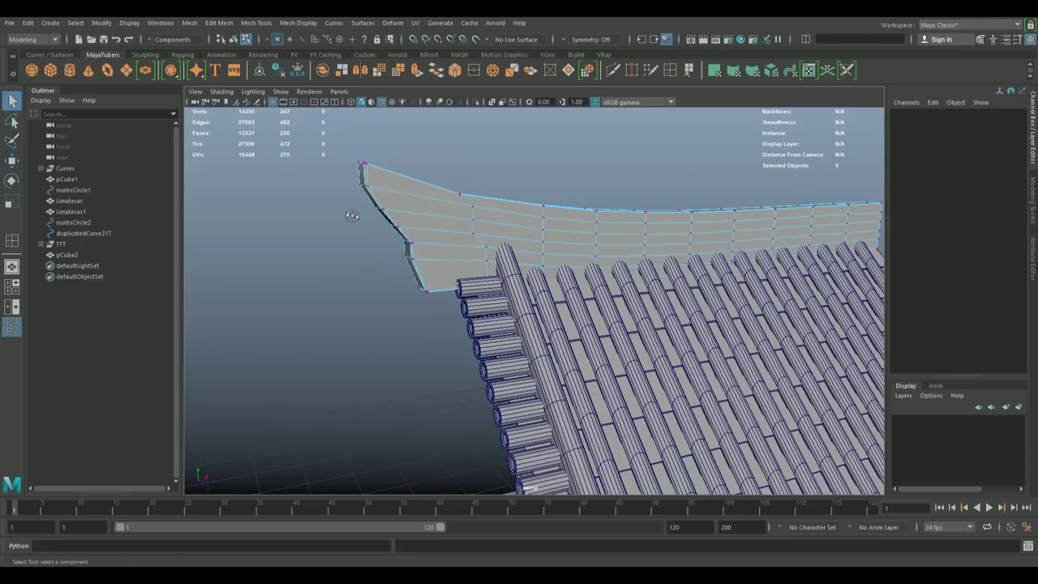
drag(359, 234, 332, 215)
click(363, 212)
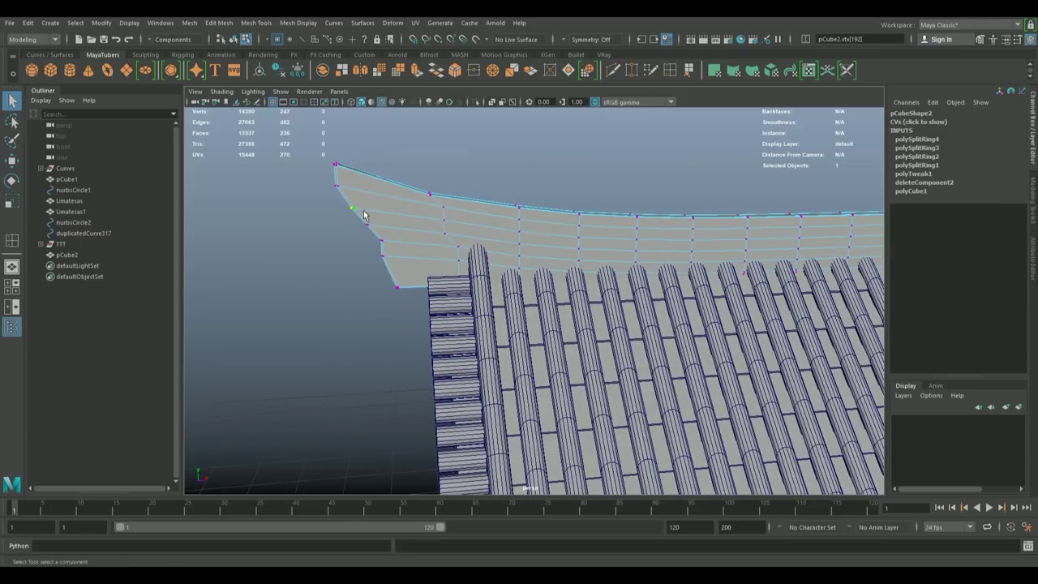
key(w)
drag(380, 217, 404, 205)
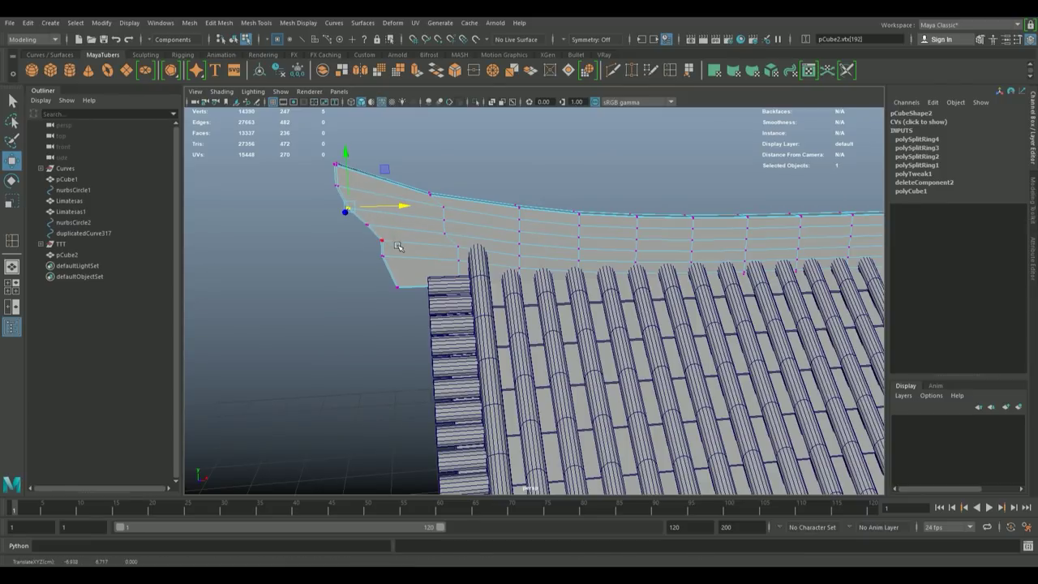
click(388, 258)
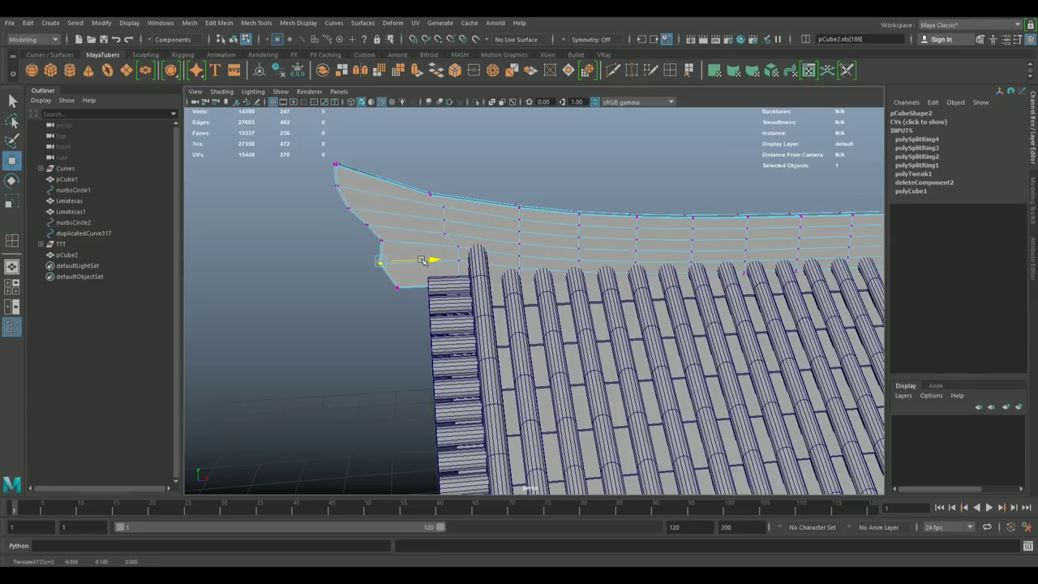
drag(363, 235, 391, 205)
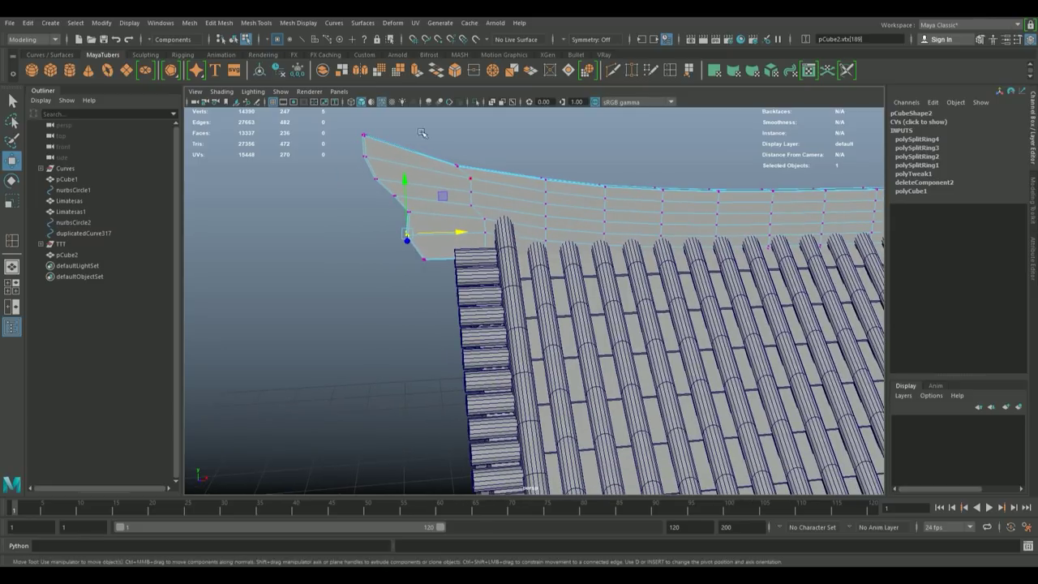
- Add three further edge loops near the beam tip
click(671, 71)
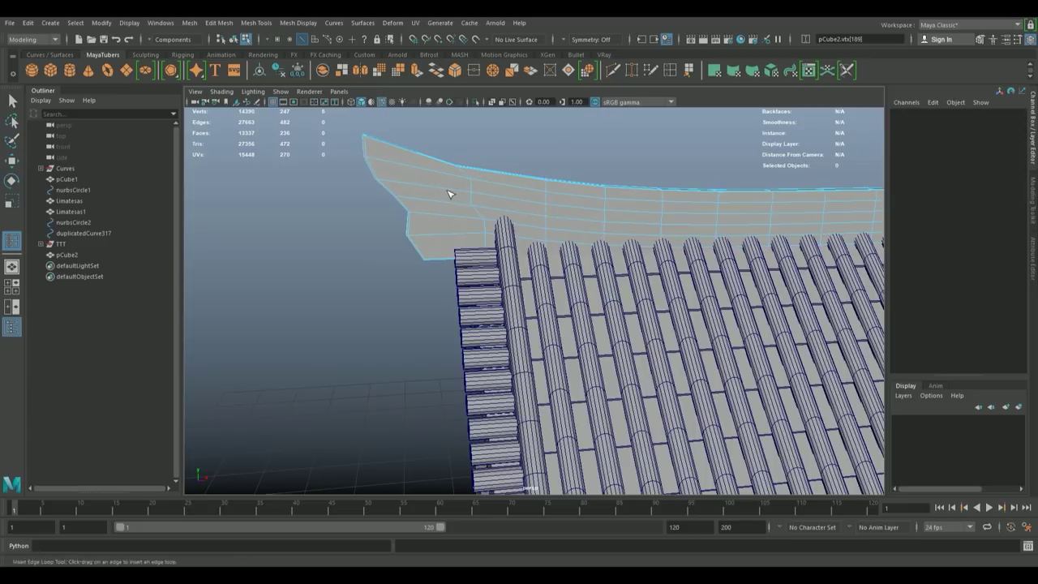
drag(447, 195, 462, 205)
click(468, 213)
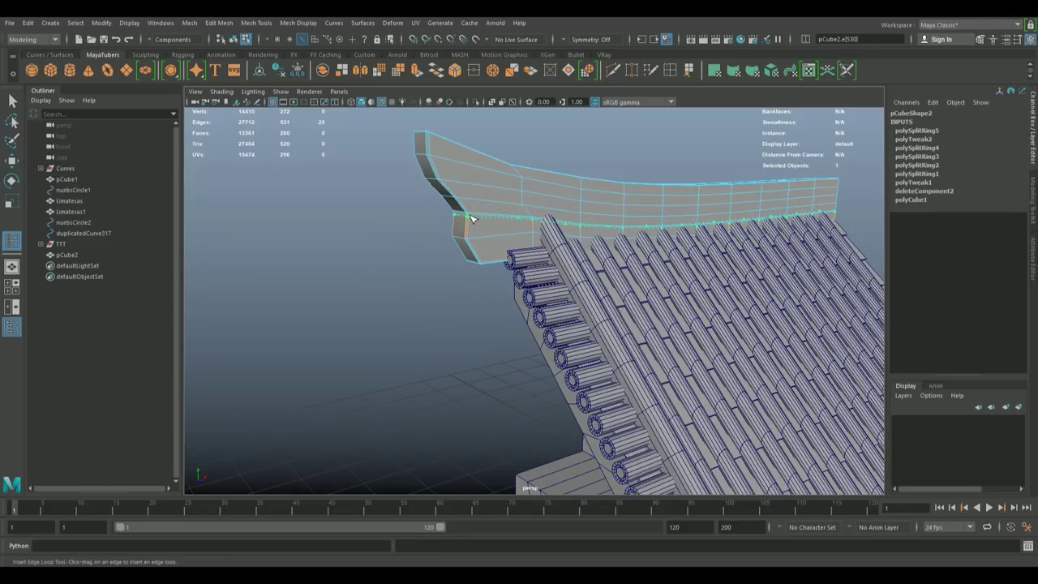
click(473, 219)
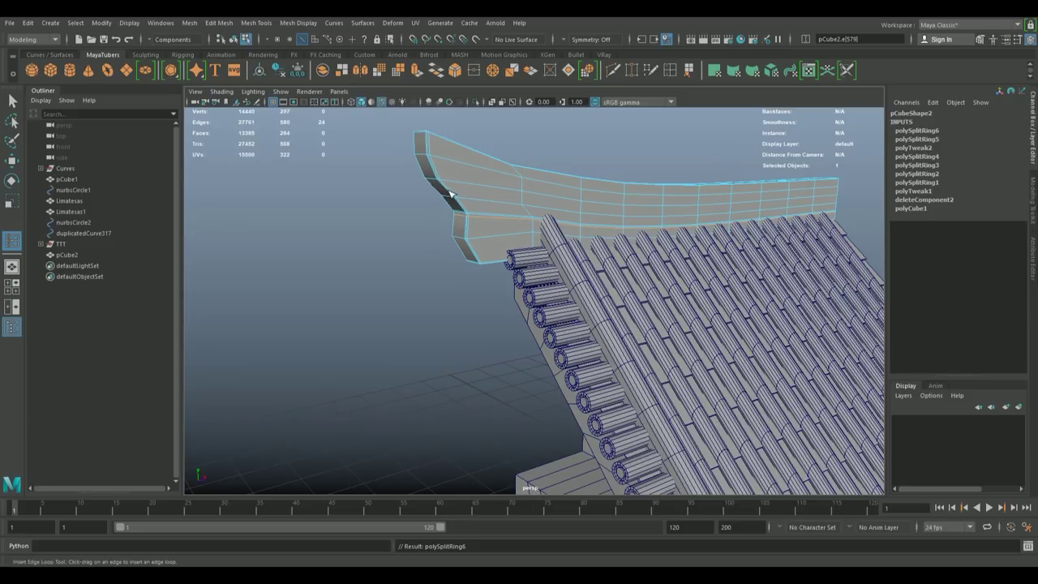
click(455, 195)
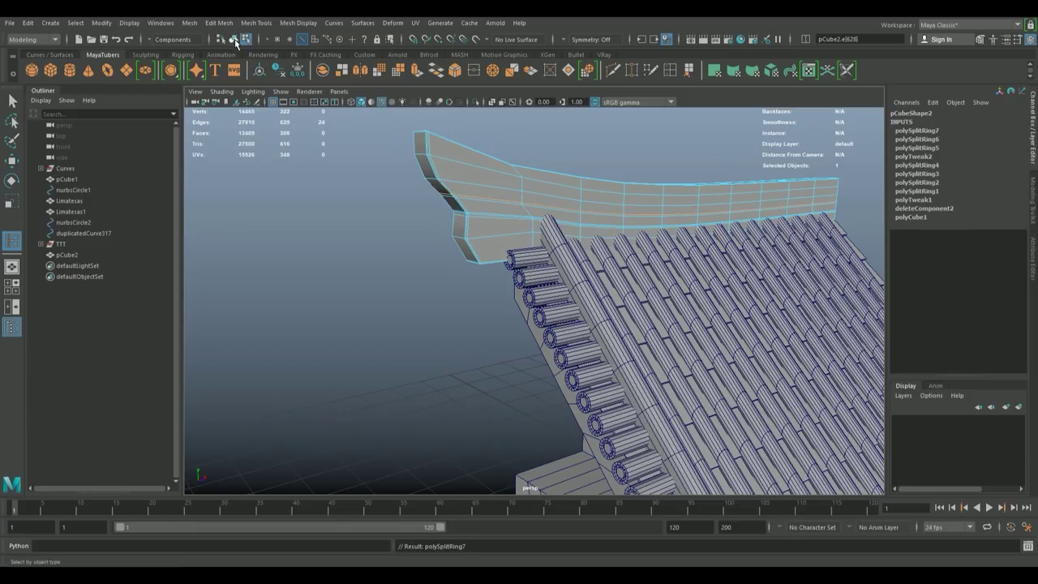
click(233, 40)
- Toggle the eave's smoothed preview and select the ridge piece at the roof end
key(q)
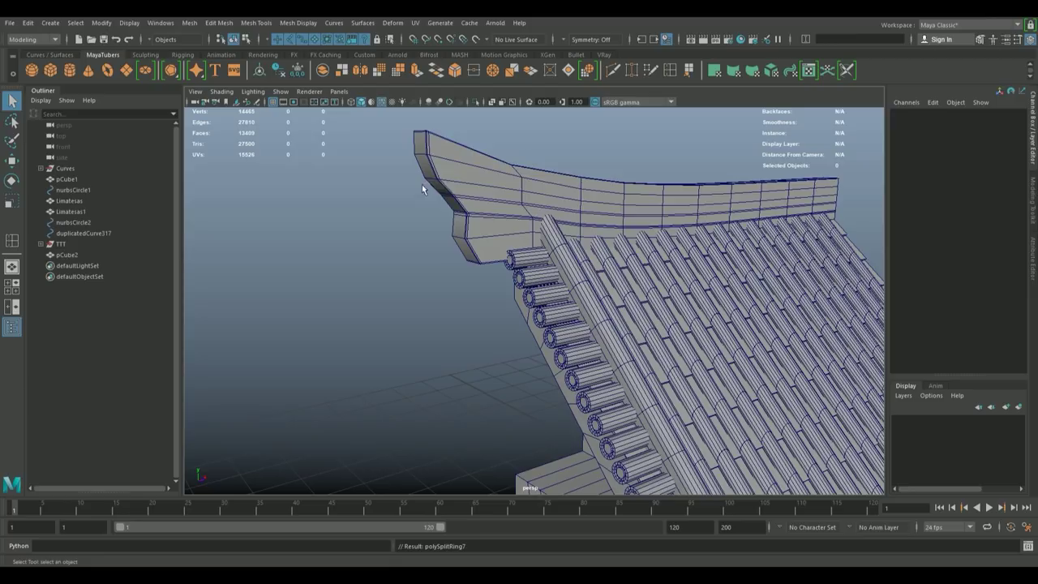
click(450, 178)
key(3)
click(374, 199)
drag(374, 198, 523, 209)
drag(523, 209, 638, 361)
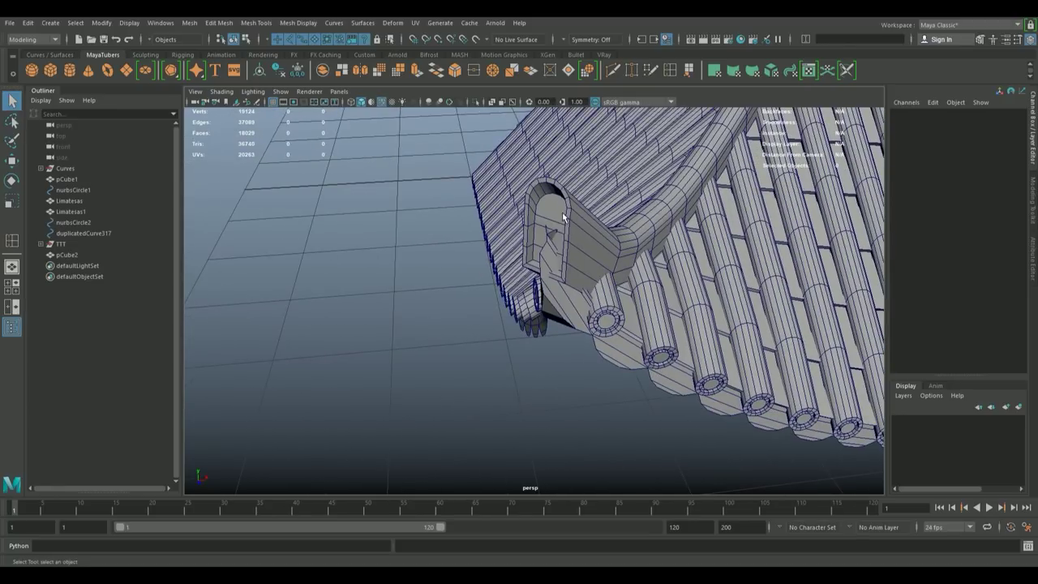
click(562, 212)
- Select the end column of ridge vertices and slide it outward along X
drag(556, 216, 493, 214)
drag(493, 213, 503, 180)
drag(474, 146, 493, 292)
key(w)
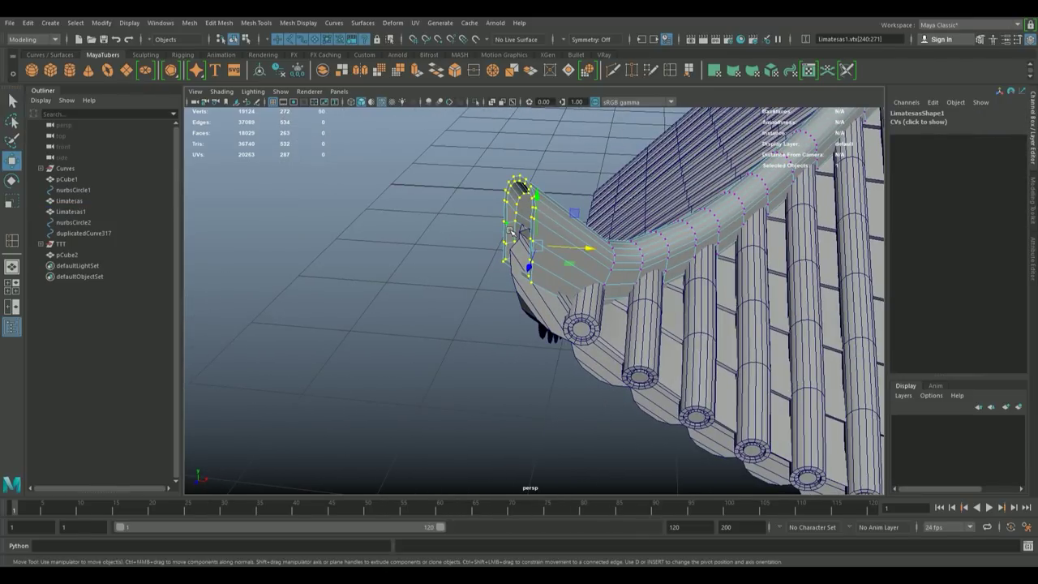
drag(511, 231, 3, 182)
key(d)
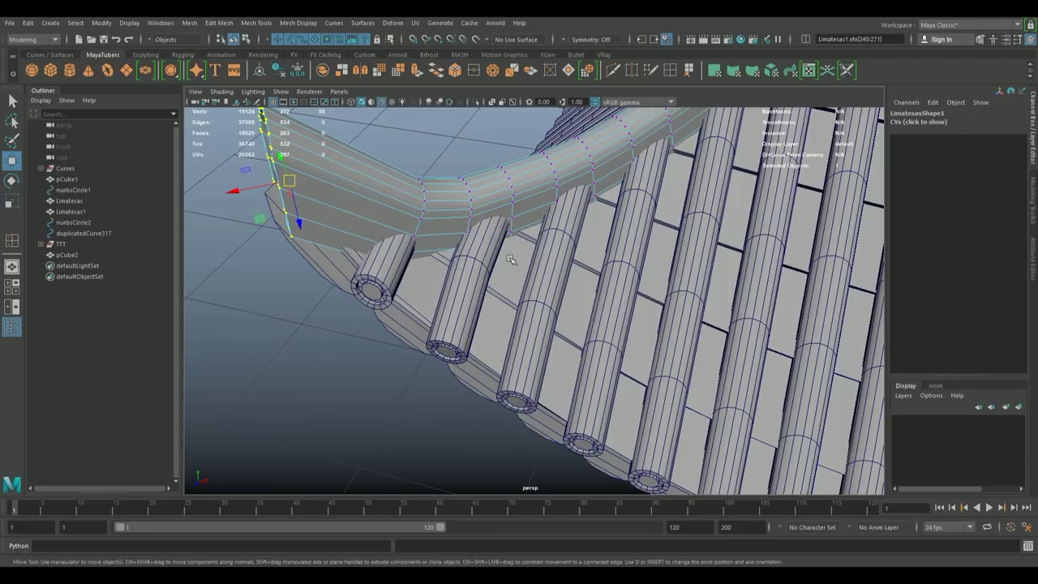
drag(227, 186, 221, 184)
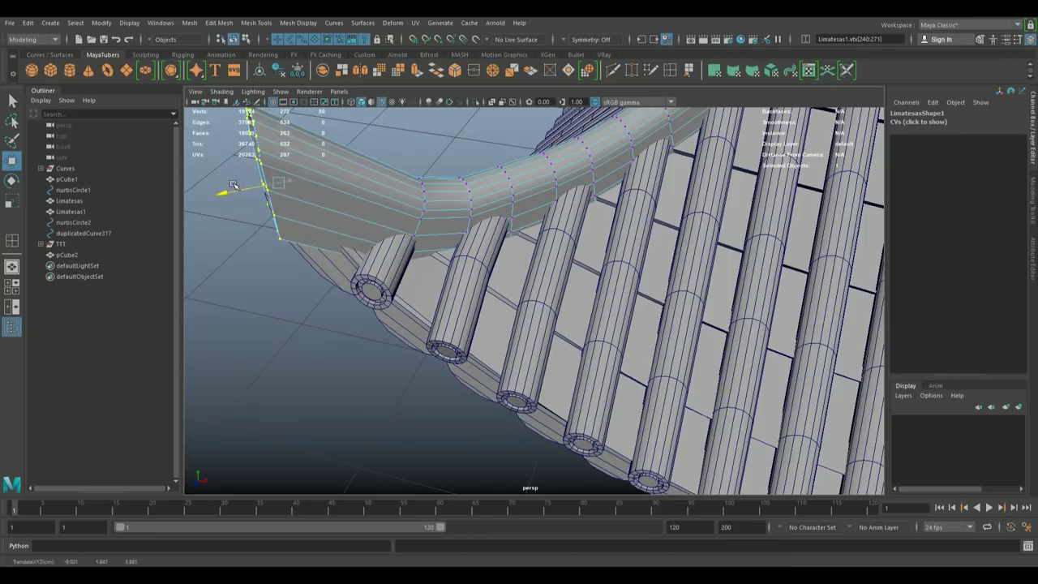
drag(268, 221, 490, 209)
drag(550, 221, 411, 168)
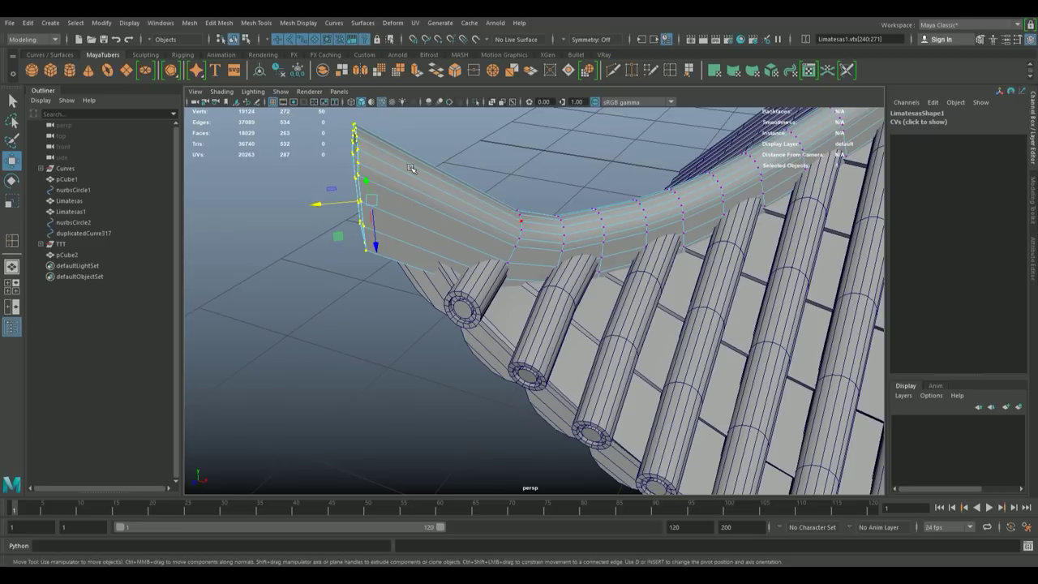
- Insert an edge loop near the ridge end and lift the eave end vertices upward
click(667, 71)
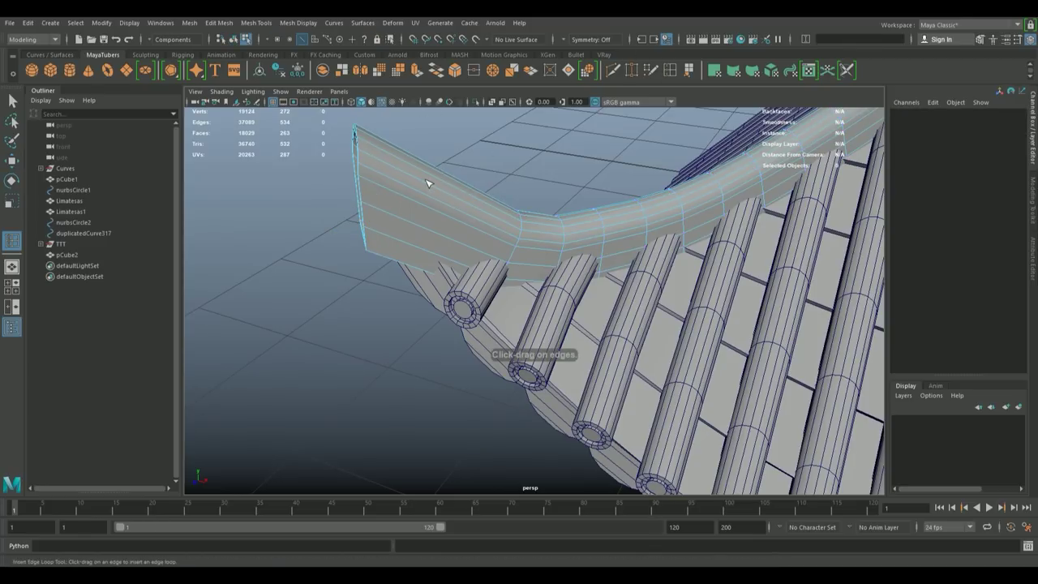
click(436, 192)
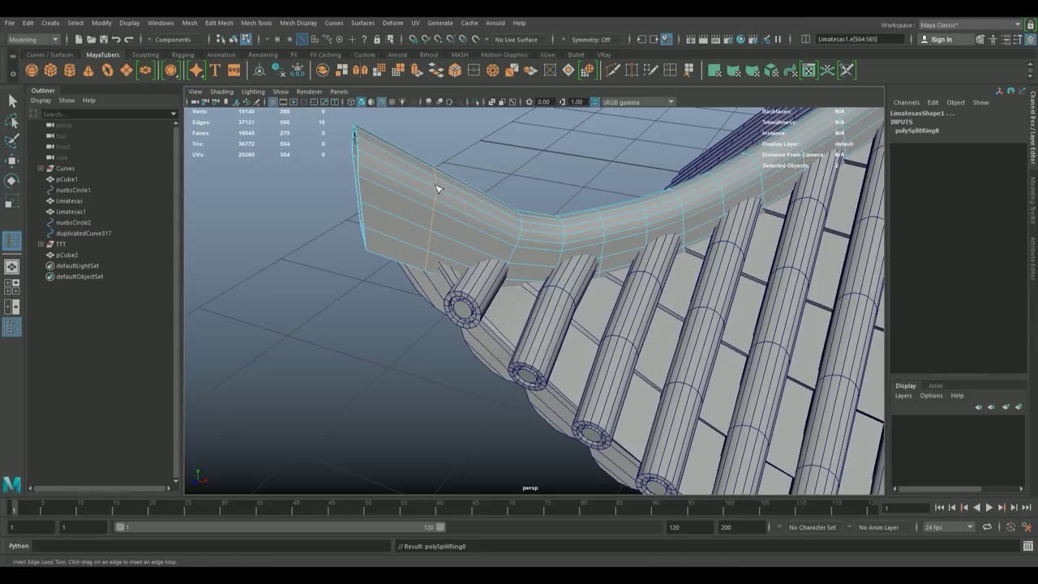
key(w)
drag(436, 190, 385, 192)
drag(384, 191, 451, 226)
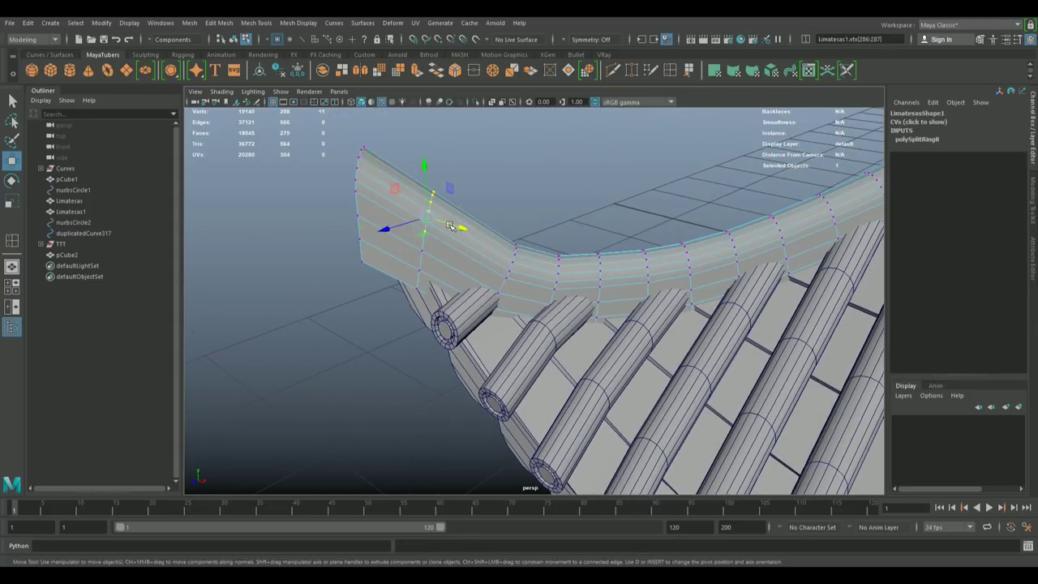
drag(423, 166, 425, 168)
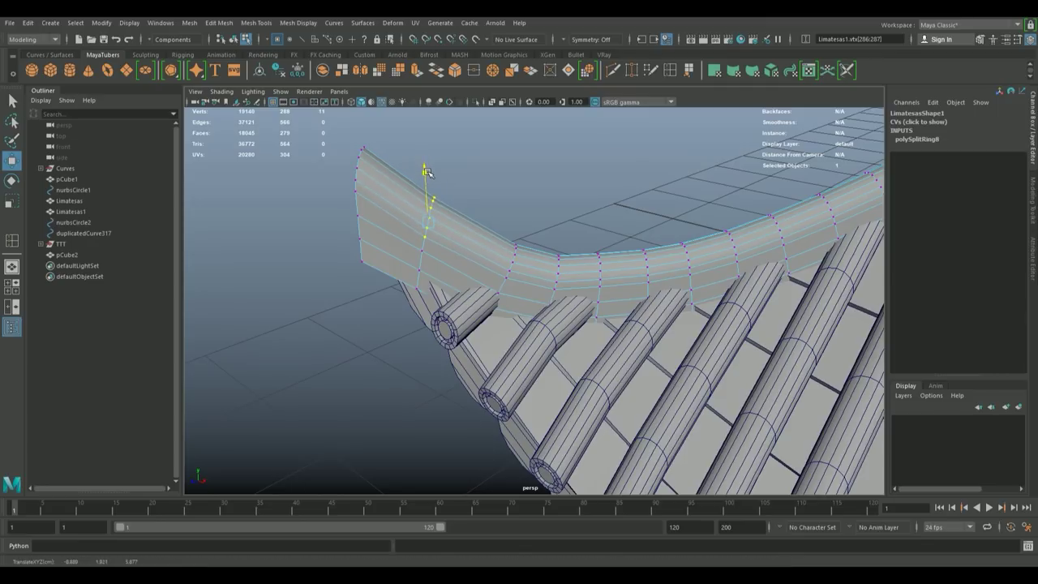
drag(295, 253, 441, 235)
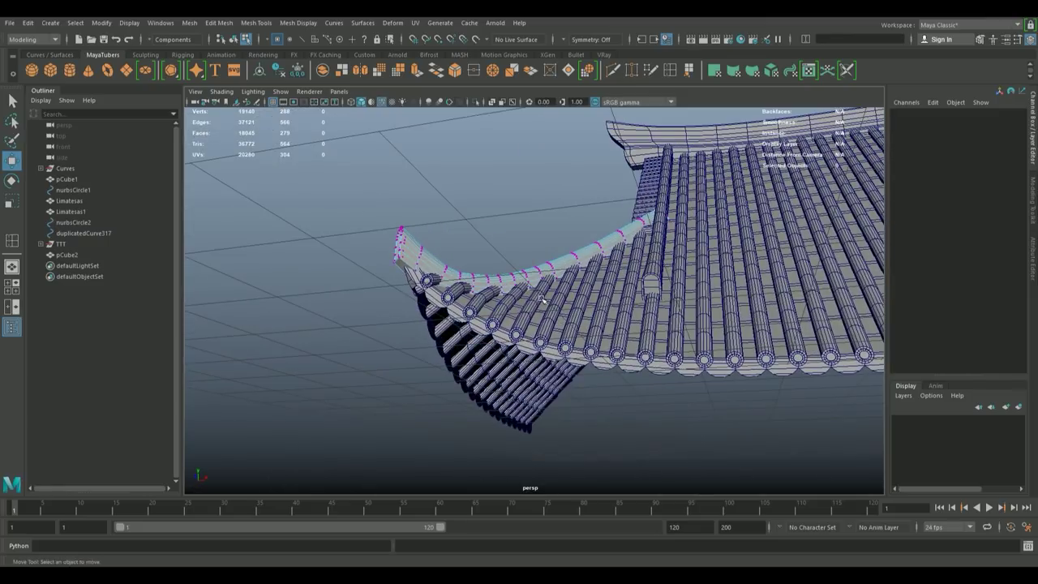
- Marquee-select all the roof pieces and group them with Ctrl+G
drag(441, 234, 535, 244)
drag(535, 243, 600, 207)
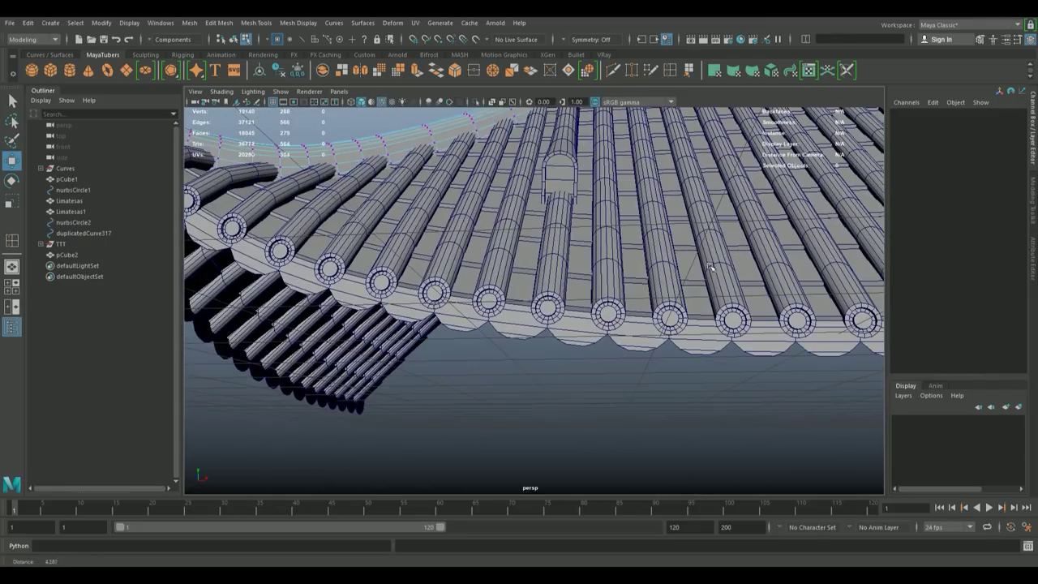
drag(600, 208, 267, 227)
click(232, 39)
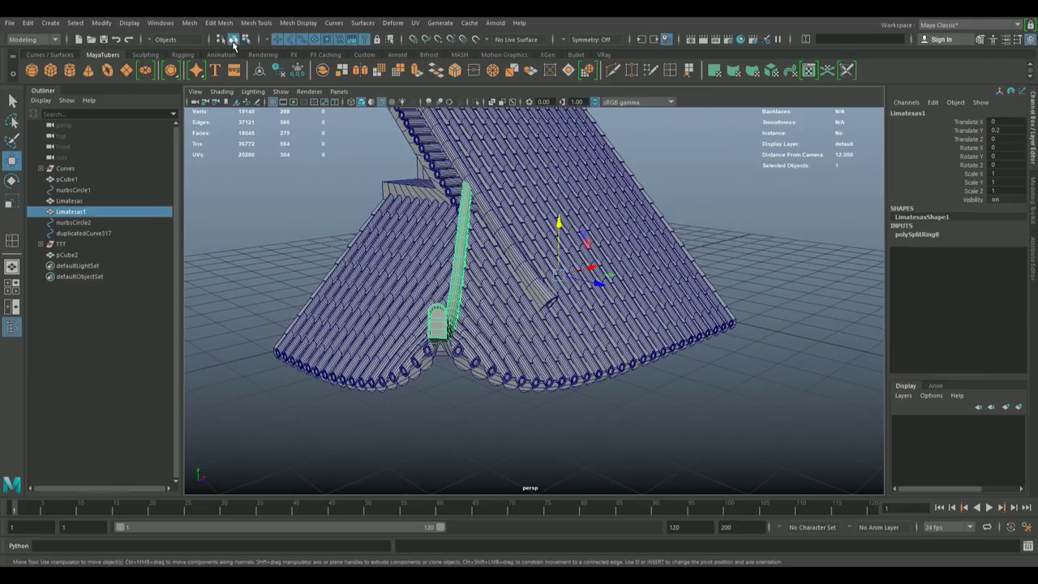
click(681, 340)
drag(681, 340, 529, 320)
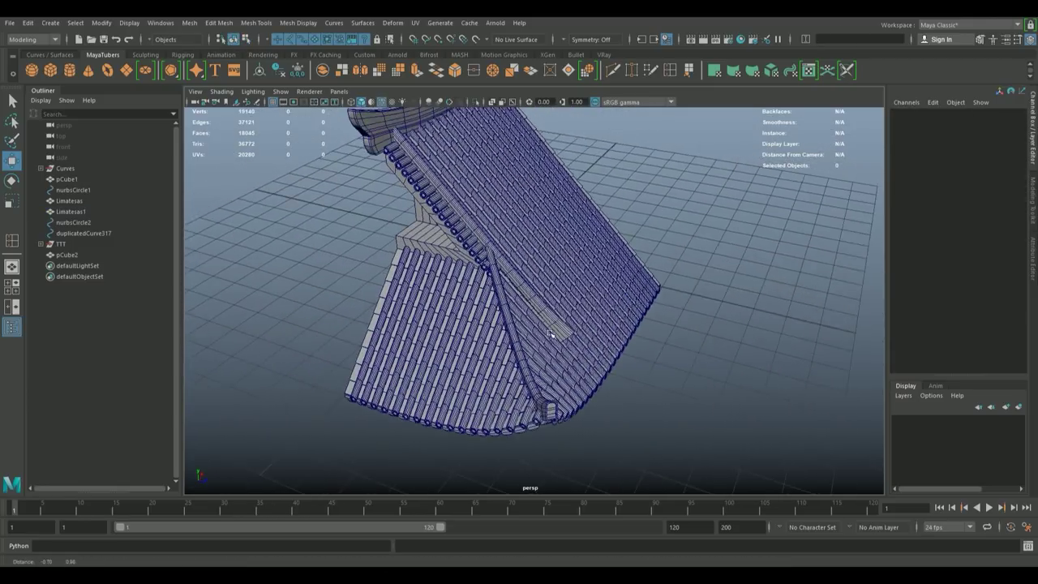
drag(757, 377, 682, 421)
drag(681, 422, 298, 130)
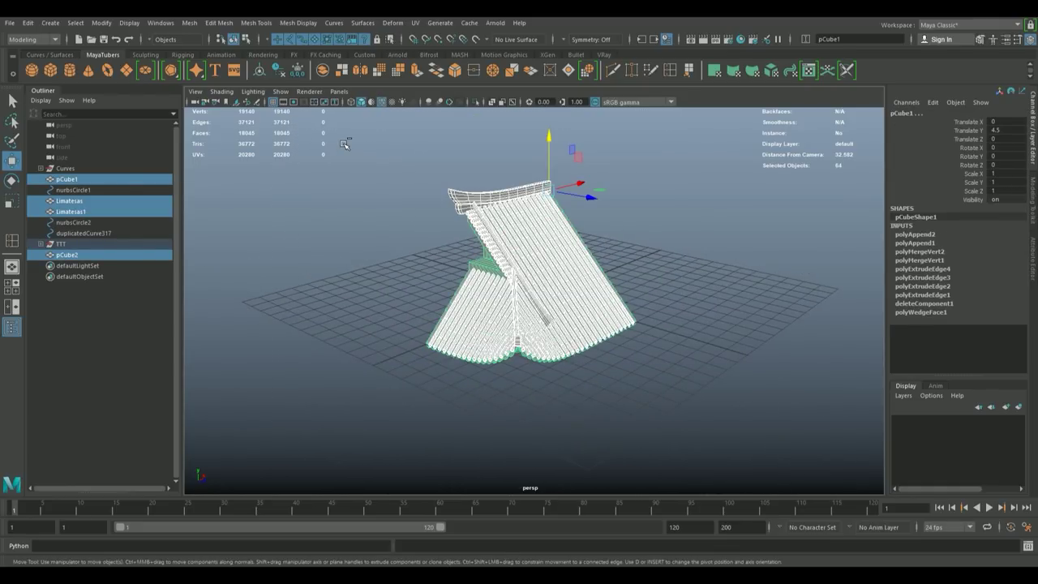
key(ctrl+g)
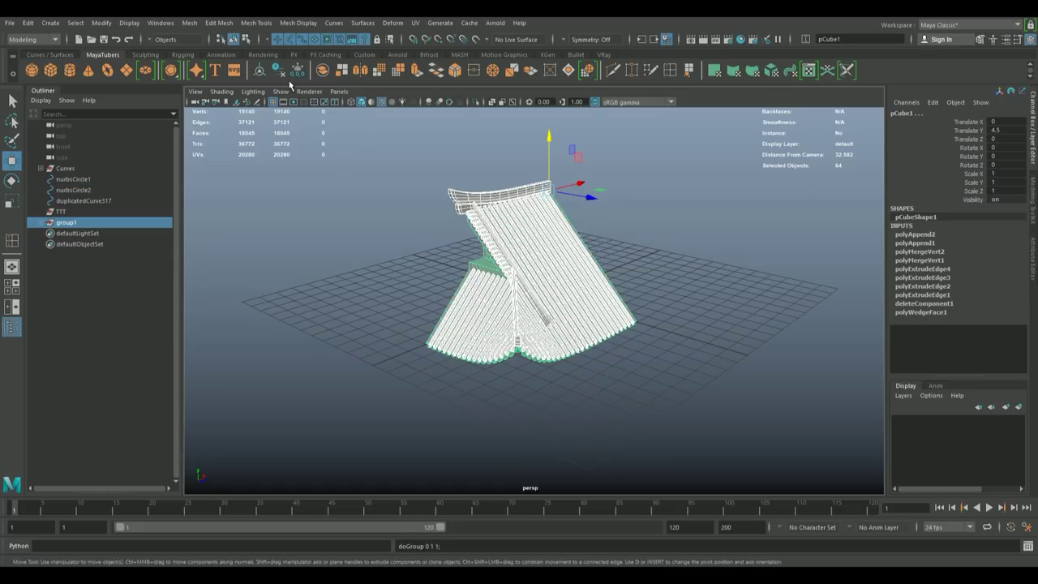
- Duplicate the roof group and mirror the copy with Scale X -1
drag(503, 243, 417, 306)
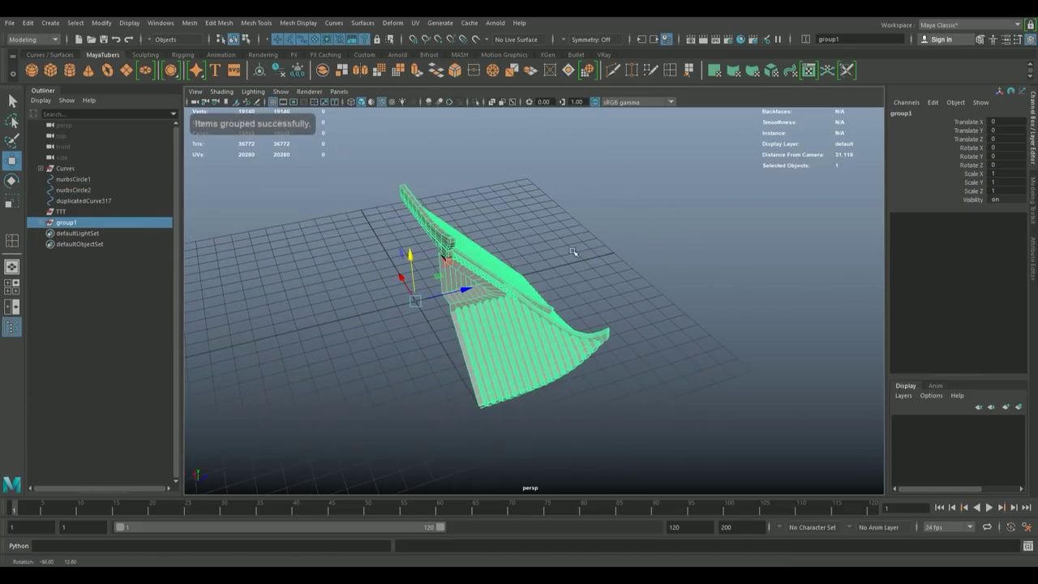
drag(476, 342, 388, 338)
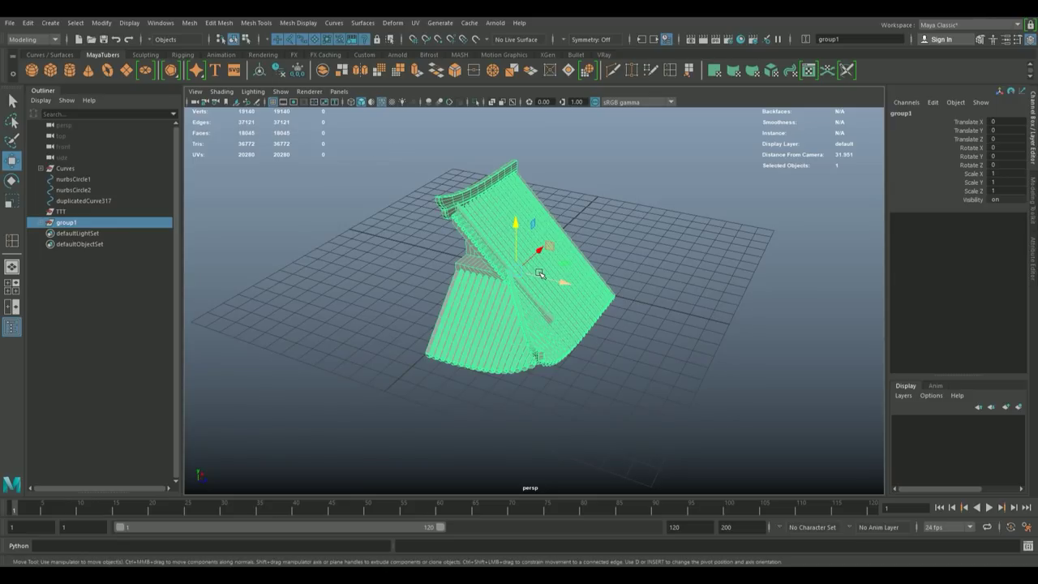
key(ctrl+g)
key(r)
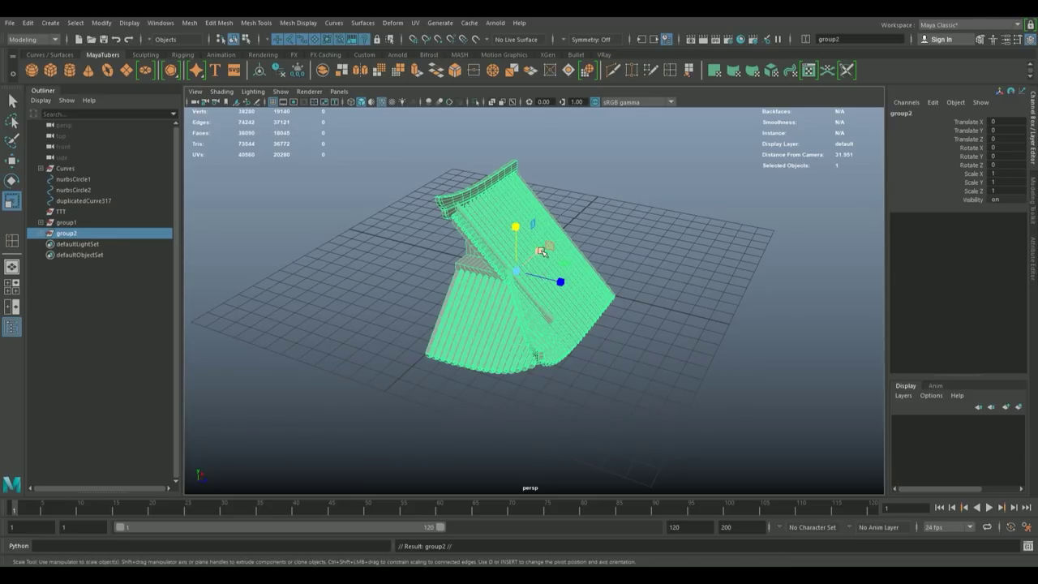
drag(541, 252, 491, 290)
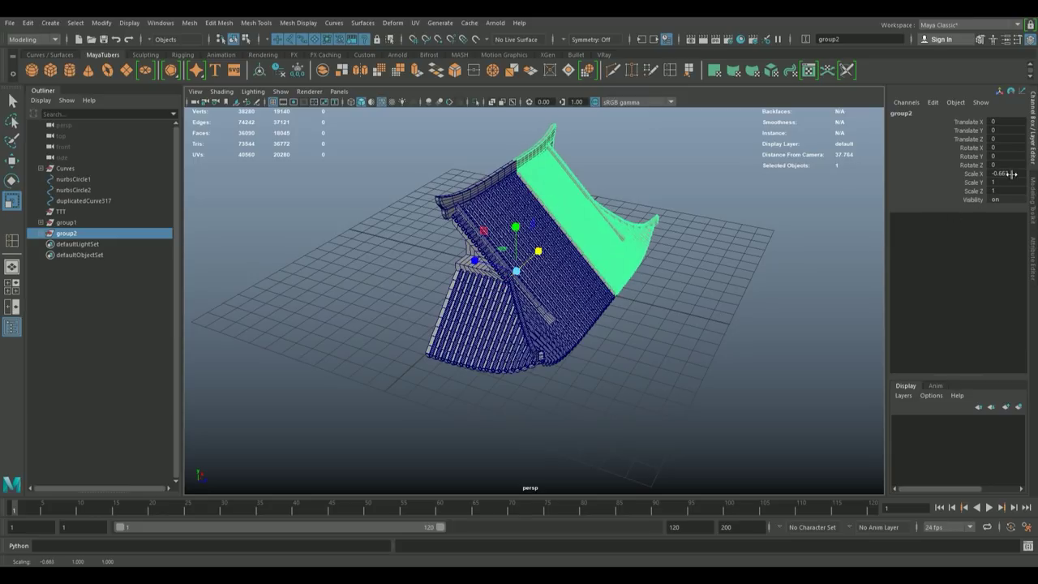
key(Return)
drag(683, 361, 521, 267)
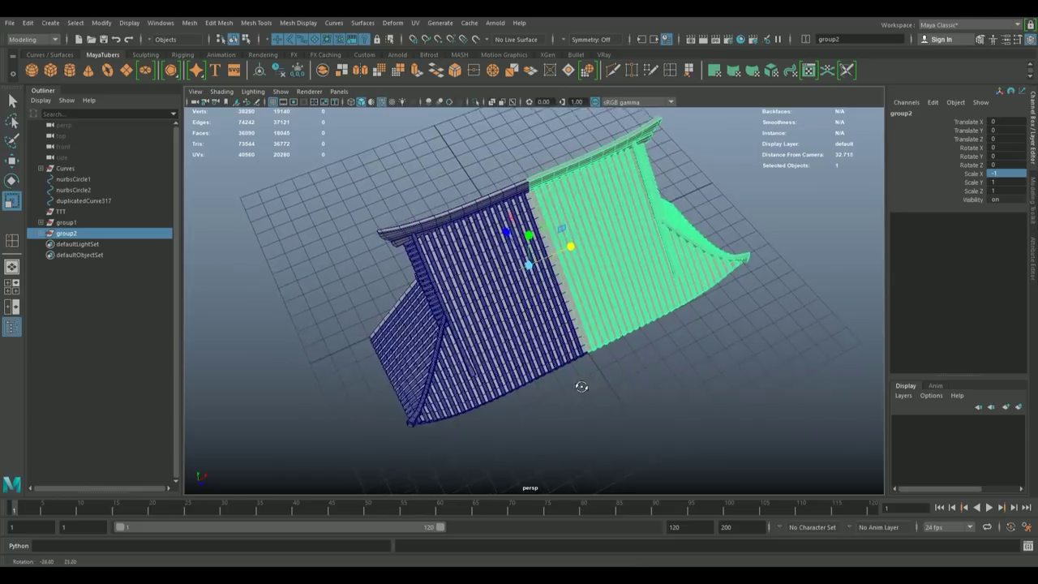
drag(585, 254, 609, 297)
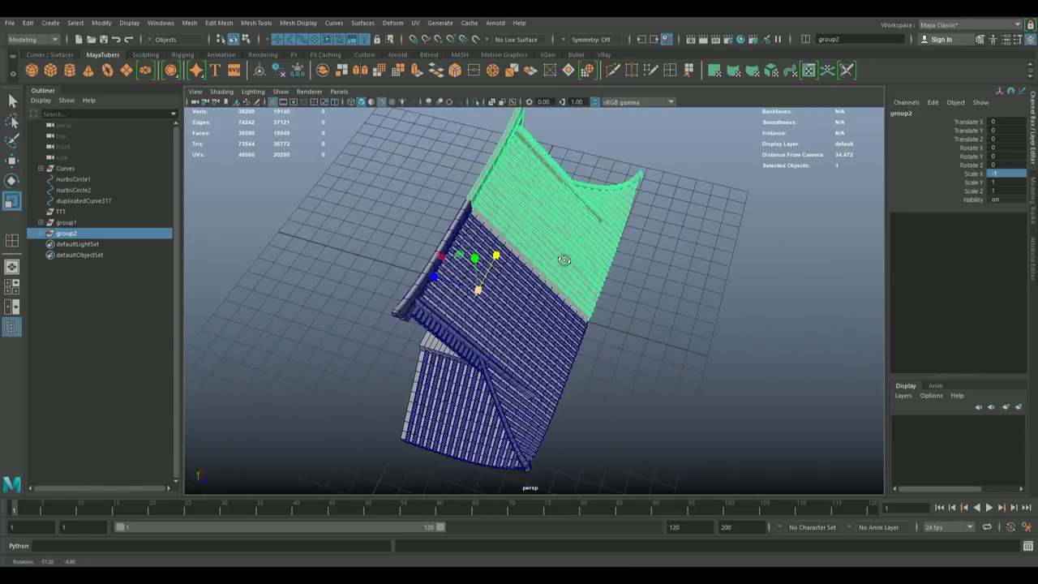
scroll(up, 3)
- Select both mirrored eave bands and combine them into the single mesh group1_pCube2
click(389, 168)
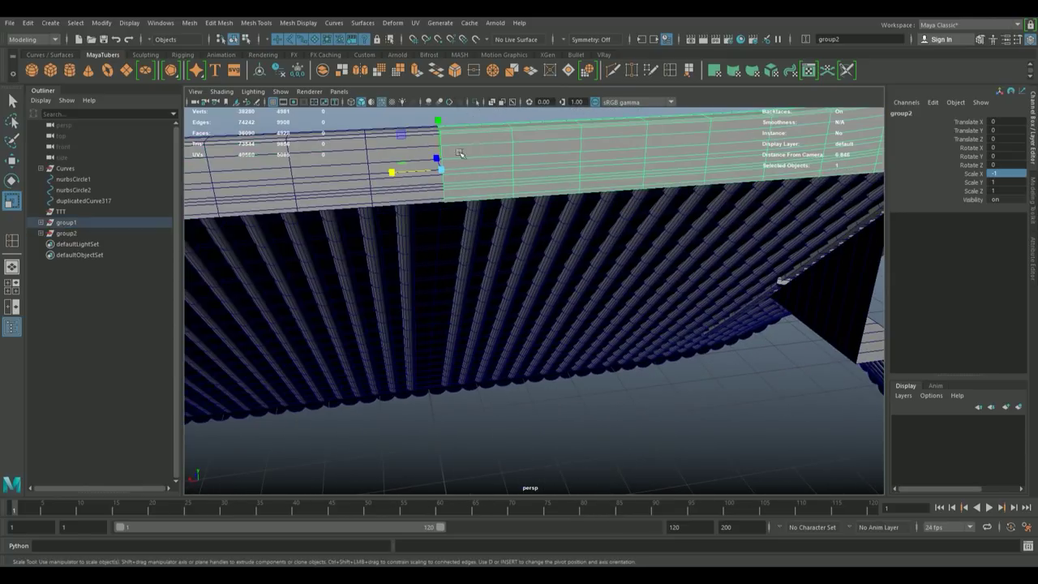
click(486, 167)
scroll(up, 3)
drag(460, 185, 494, 262)
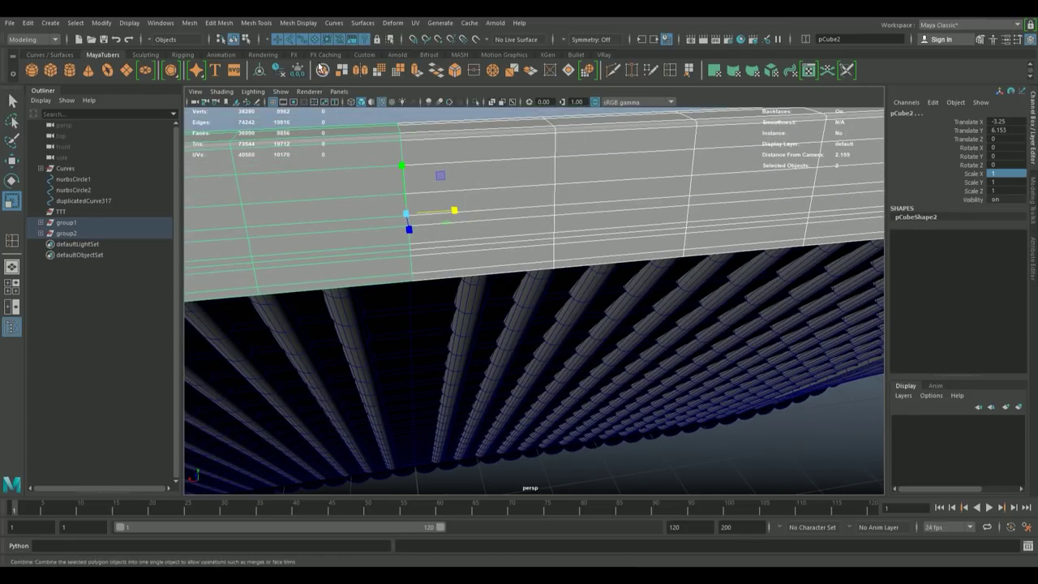
click(323, 69)
drag(248, 243, 529, 350)
click(276, 235)
key(ctrl+z)
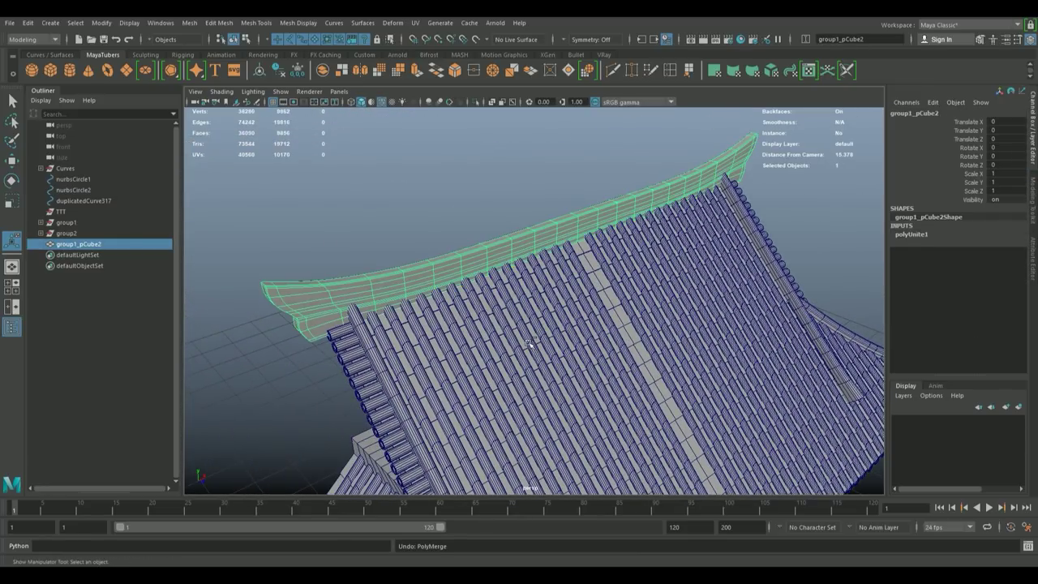
scroll(up, 3)
scroll(up, 3)
- Marquee-select the column of seam vertices between the two eave bands and weld them with Edit Mesh > Merge
scroll(up, 3)
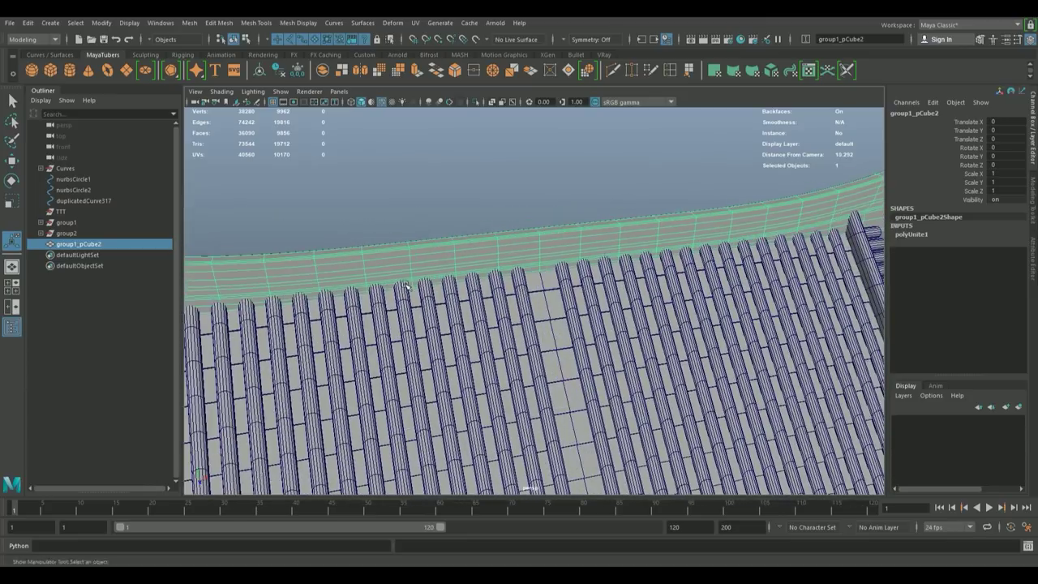
scroll(up, 3)
key(q)
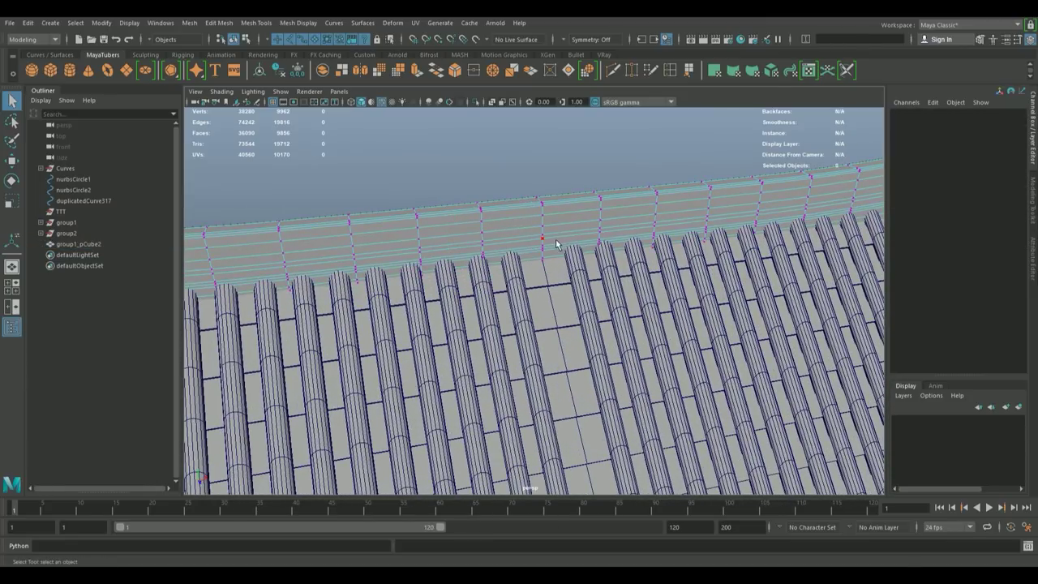
drag(557, 241, 554, 217)
drag(587, 312, 600, 318)
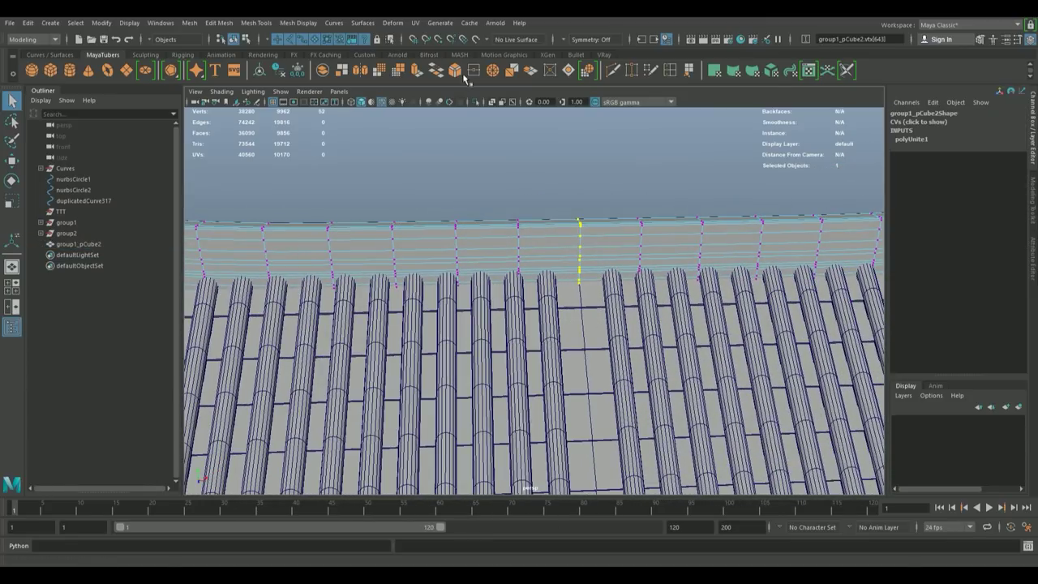
click(189, 23)
mouse_move(218, 22)
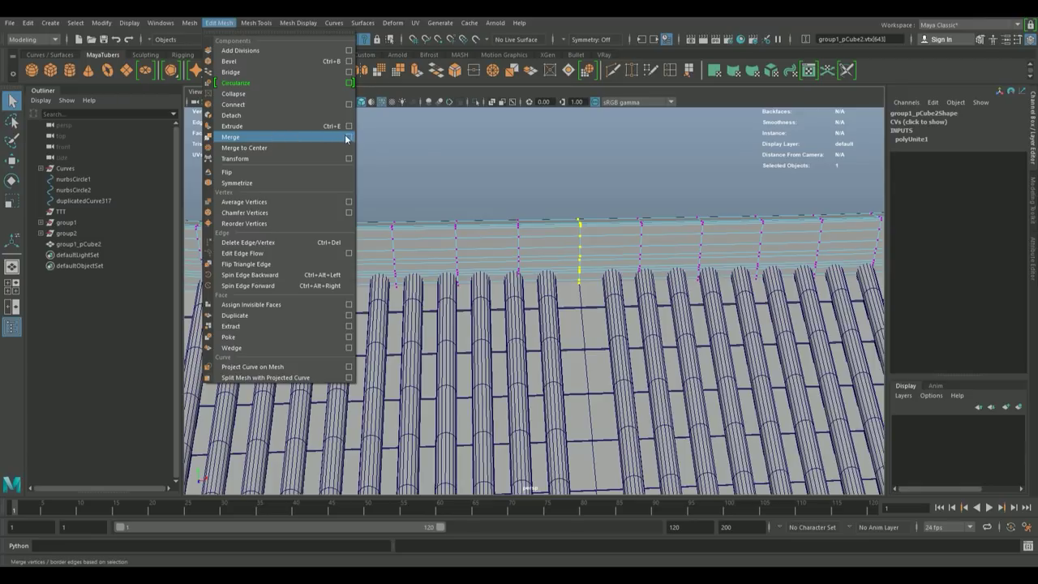
click(348, 137)
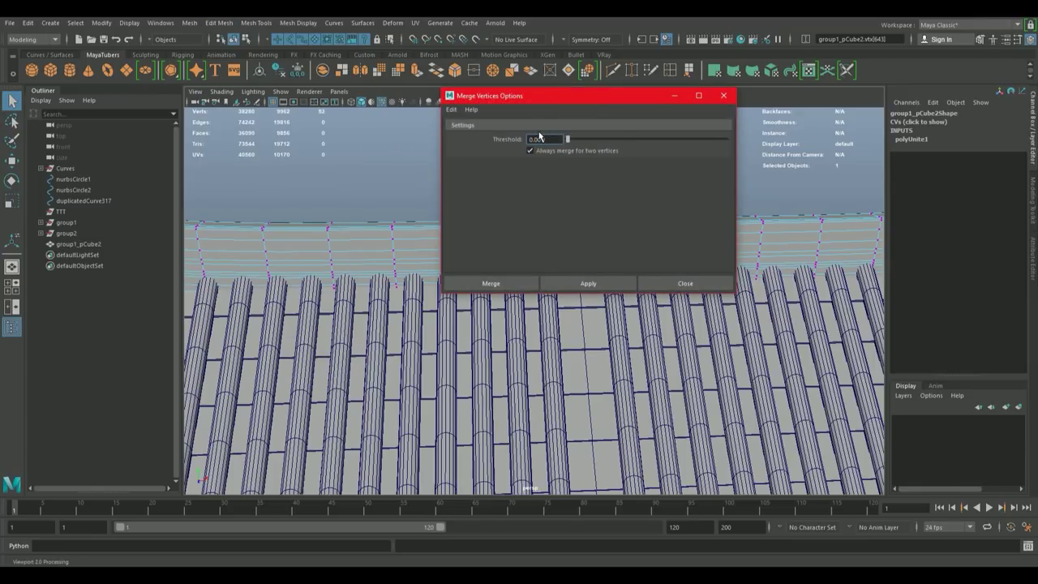
click(520, 284)
drag(628, 208, 245, 36)
click(245, 39)
drag(456, 167, 455, 224)
- Shift the central tile strip slightly to the right with the Move tool
click(454, 224)
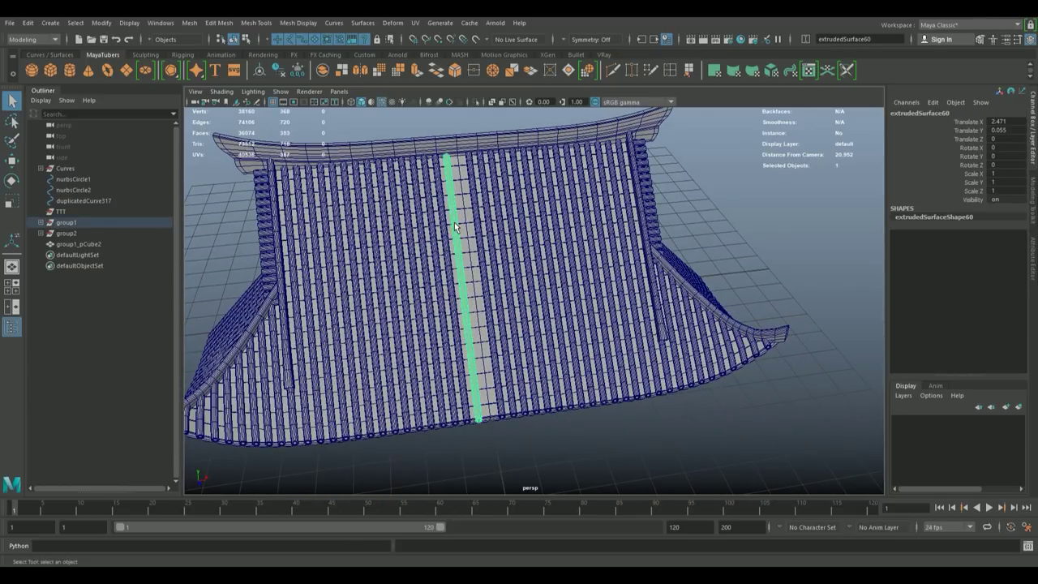
key(w)
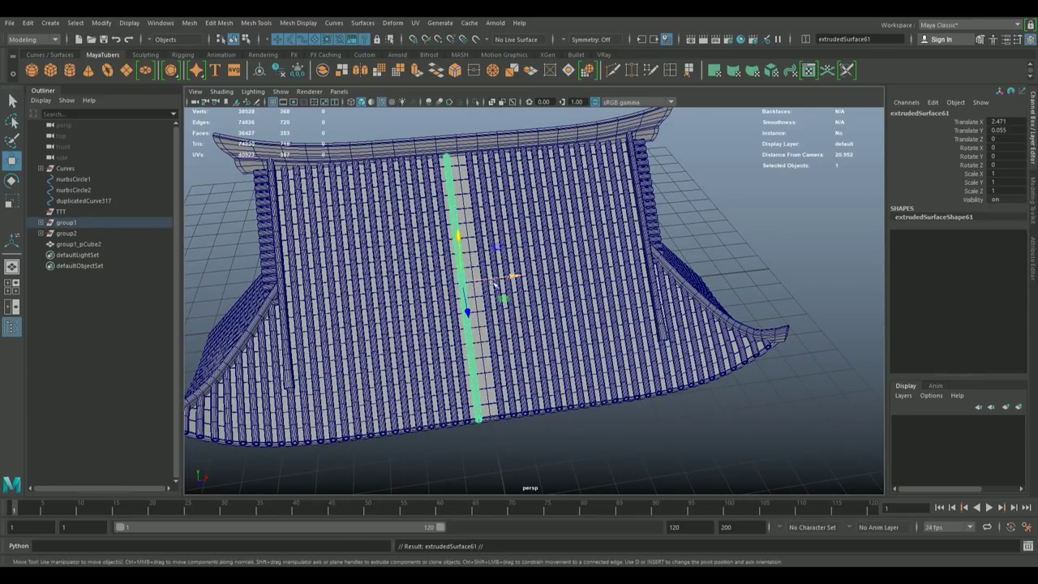
drag(499, 281, 474, 283)
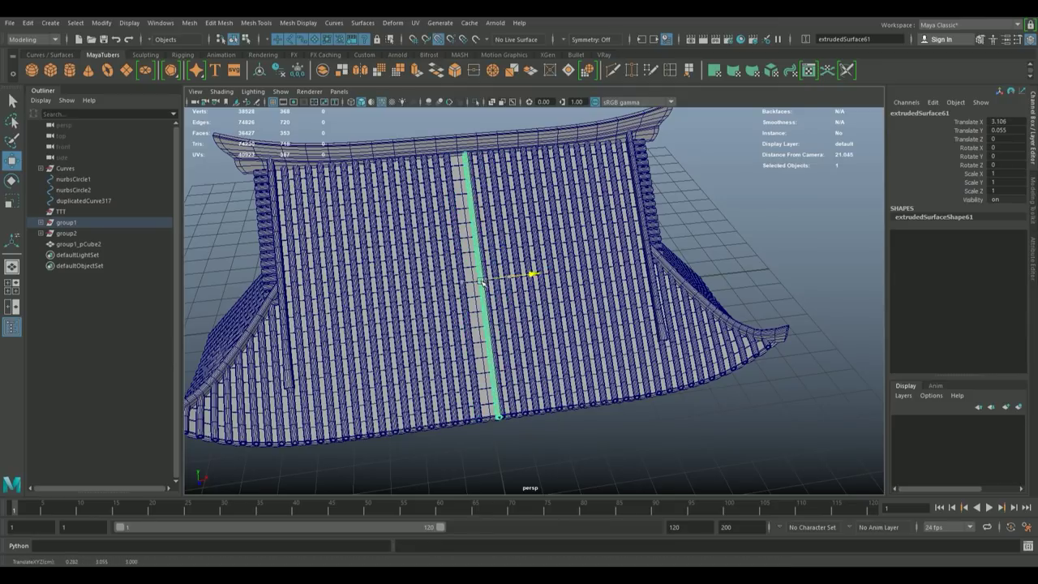
click(605, 478)
- Select all of the roof-half geometry and group it with Ctrl+G
drag(519, 434, 584, 315)
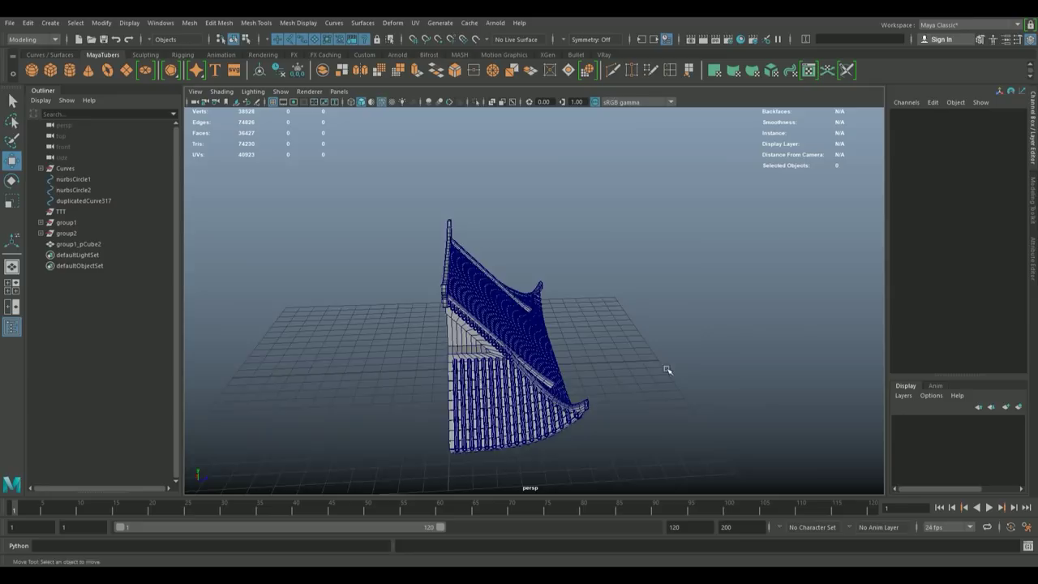
scroll(down, 3)
drag(388, 195, 385, 189)
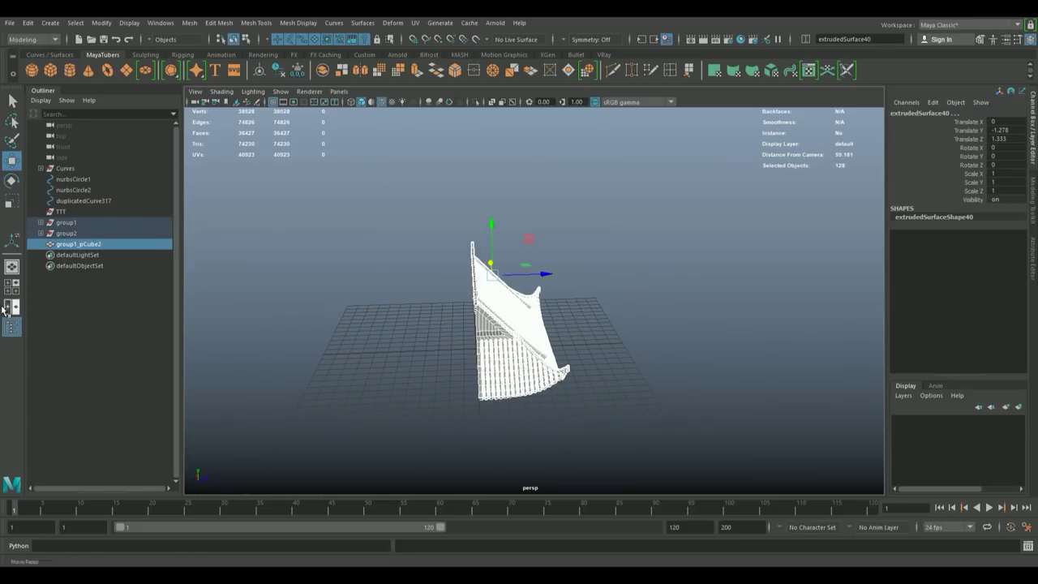
key(ctrl+g)
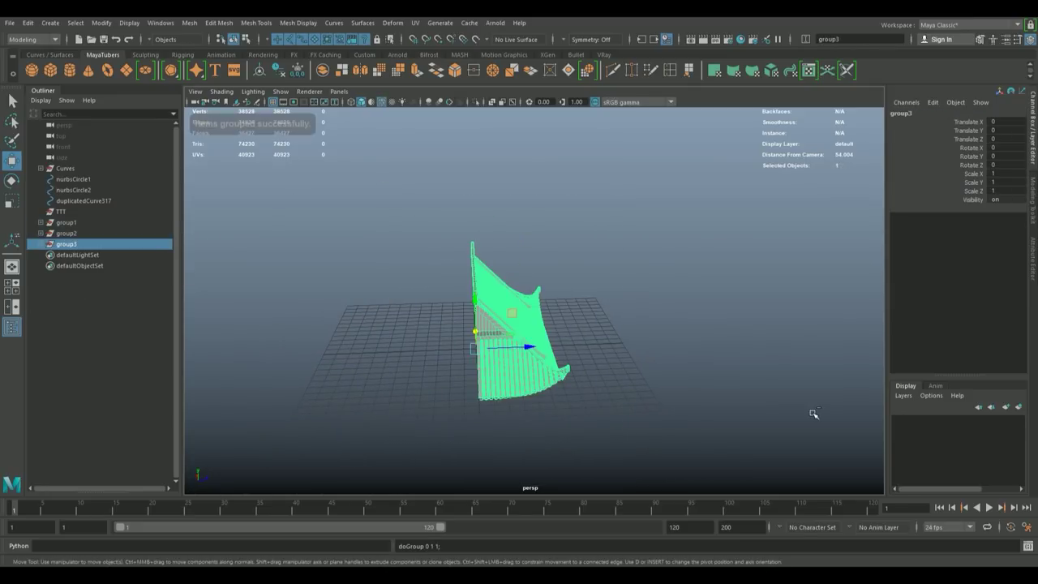
- Duplicate the roof group and scale the copy to negative Z to mirror it
drag(630, 373, 688, 371)
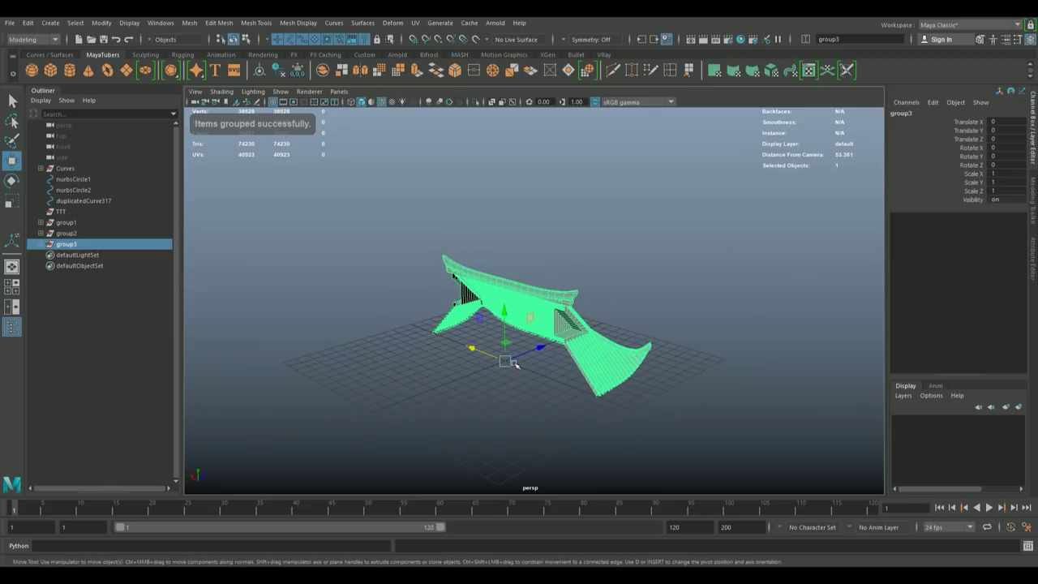
drag(505, 362, 445, 292)
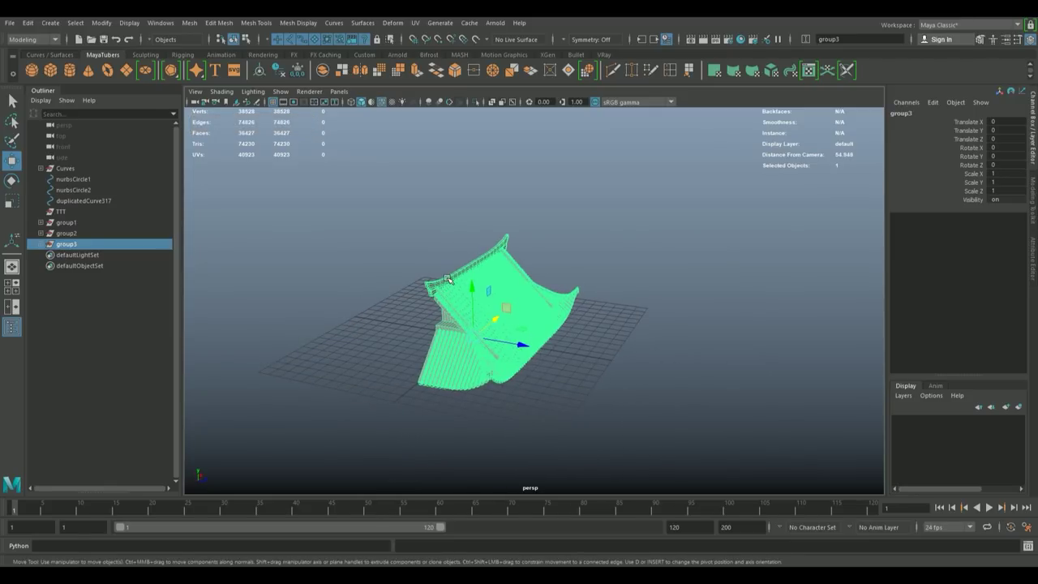
key(ctrl+d)
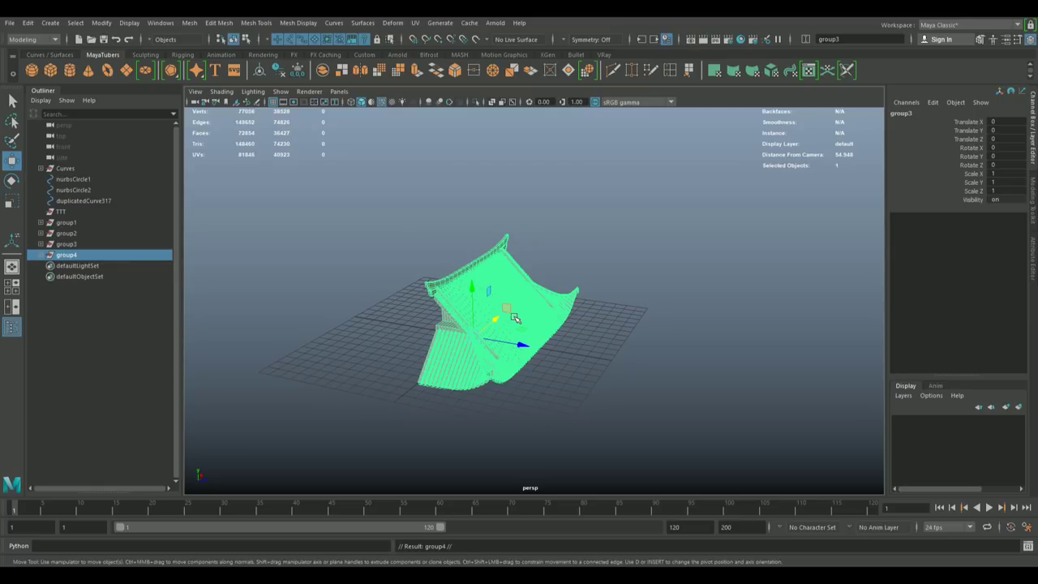
key(r)
drag(519, 341, 425, 322)
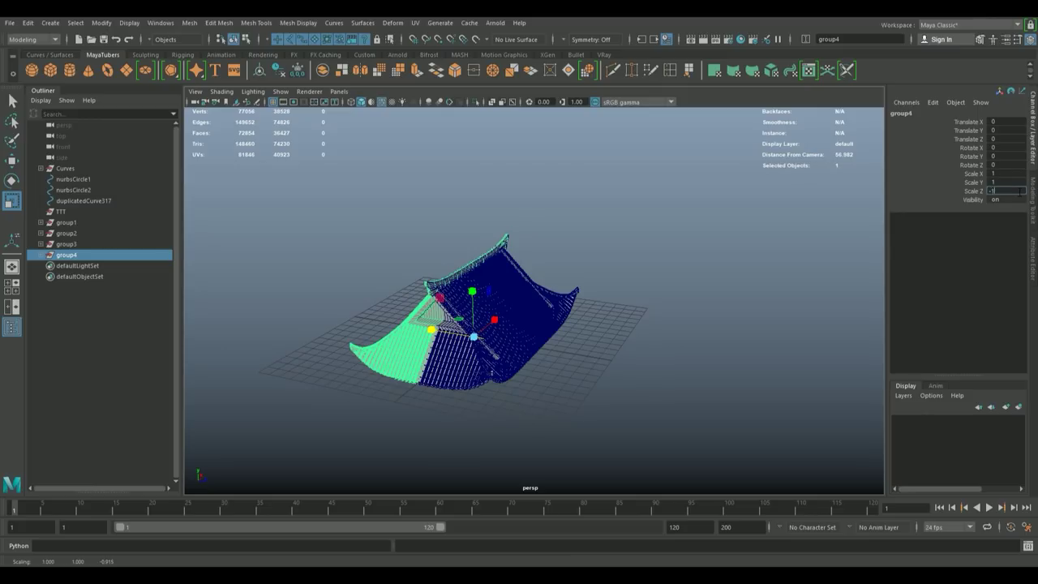
- Slide the central tile strip left along X so it lines up with its neighbours
click(486, 254)
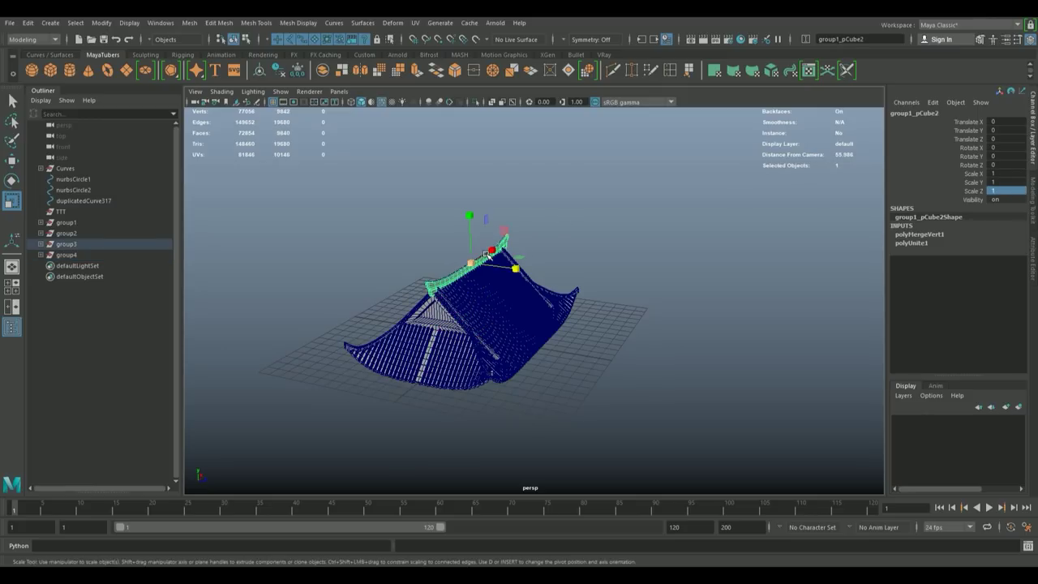
click(486, 254)
drag(468, 319, 592, 294)
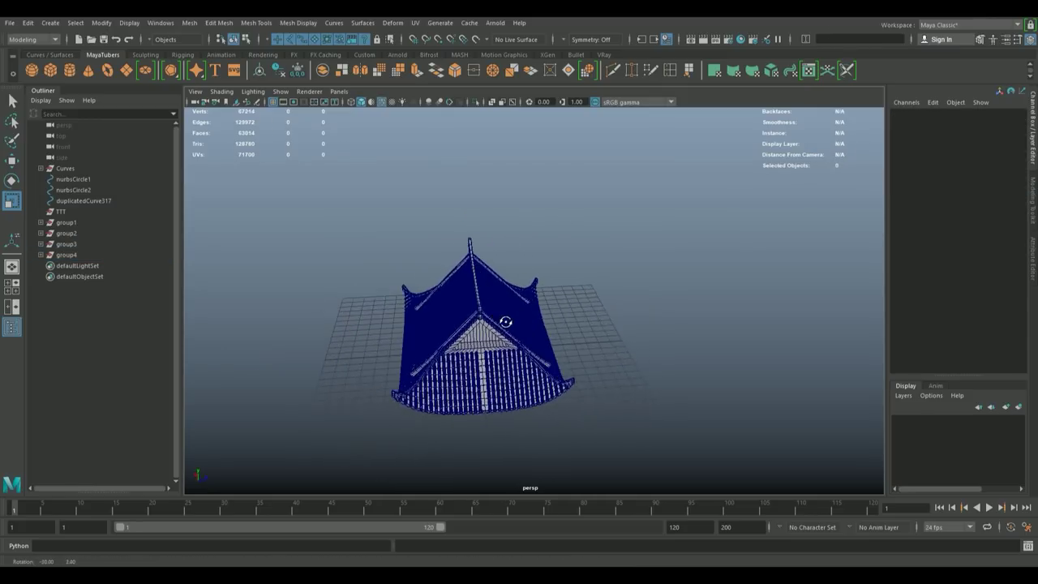
drag(598, 333, 642, 377)
drag(642, 377, 451, 403)
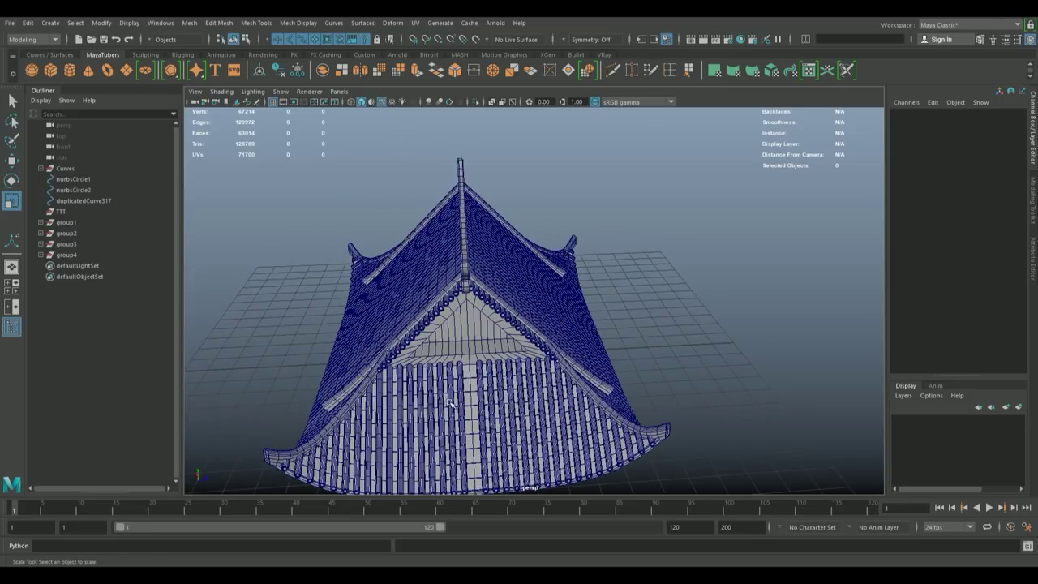
click(463, 395)
drag(463, 395, 582, 348)
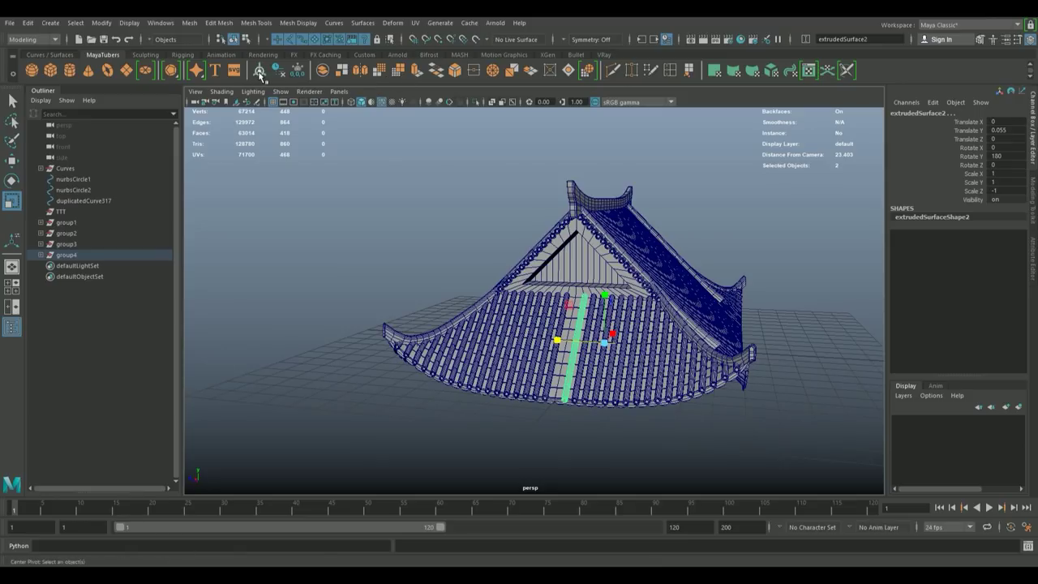
scroll(up, 3)
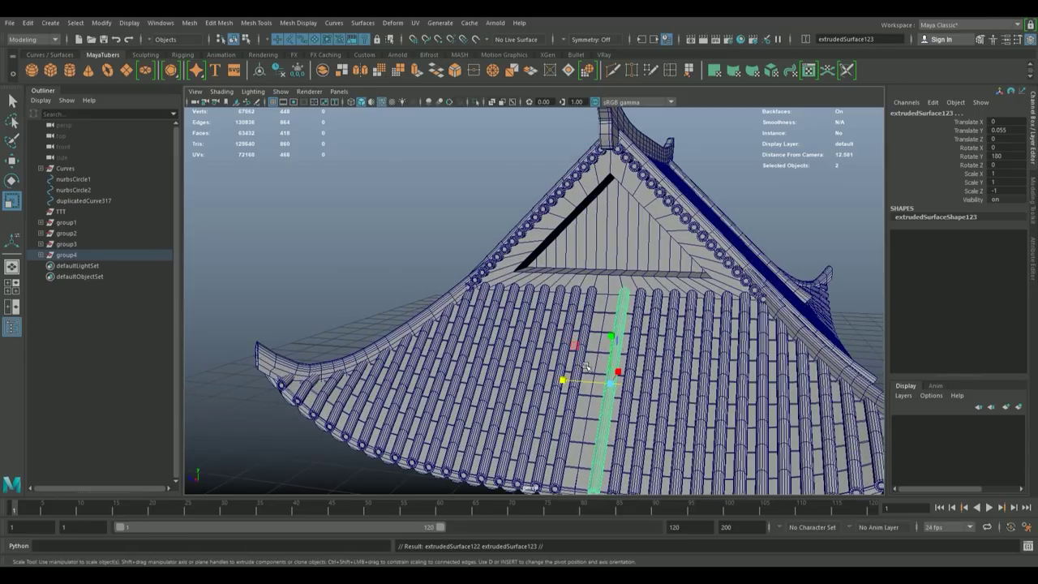
key(w)
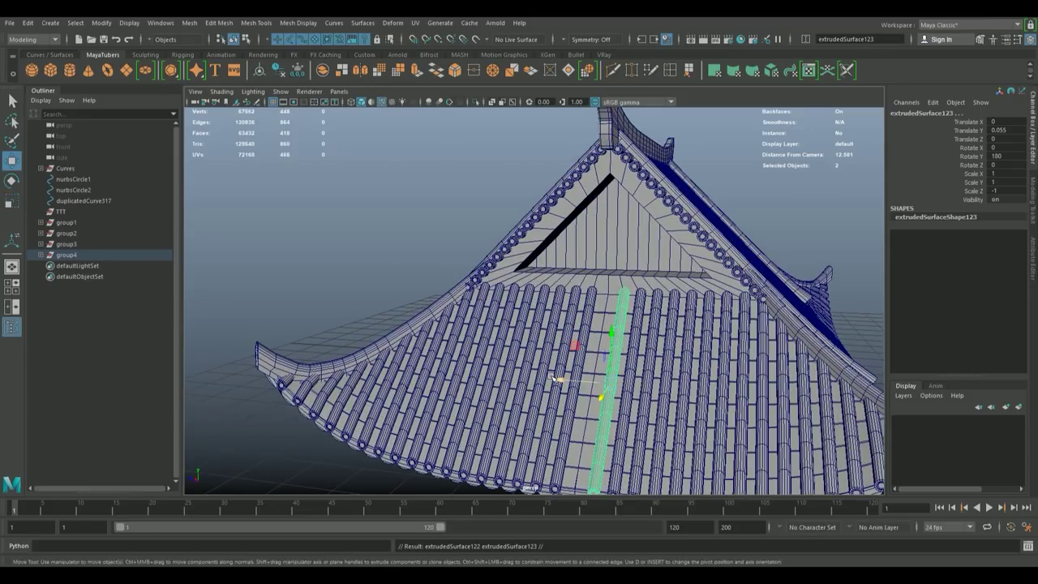
drag(595, 382, 590, 381)
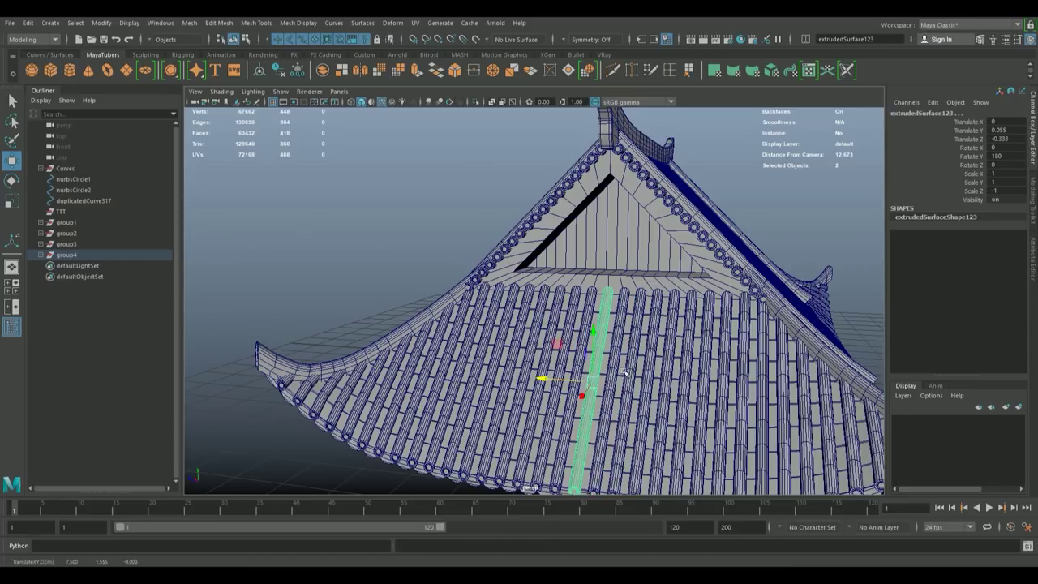
scroll(down, 3)
scroll(down, 3)
click(683, 417)
- Shift-select the gable pieces from both mirrored roof halves
scroll(down, 3)
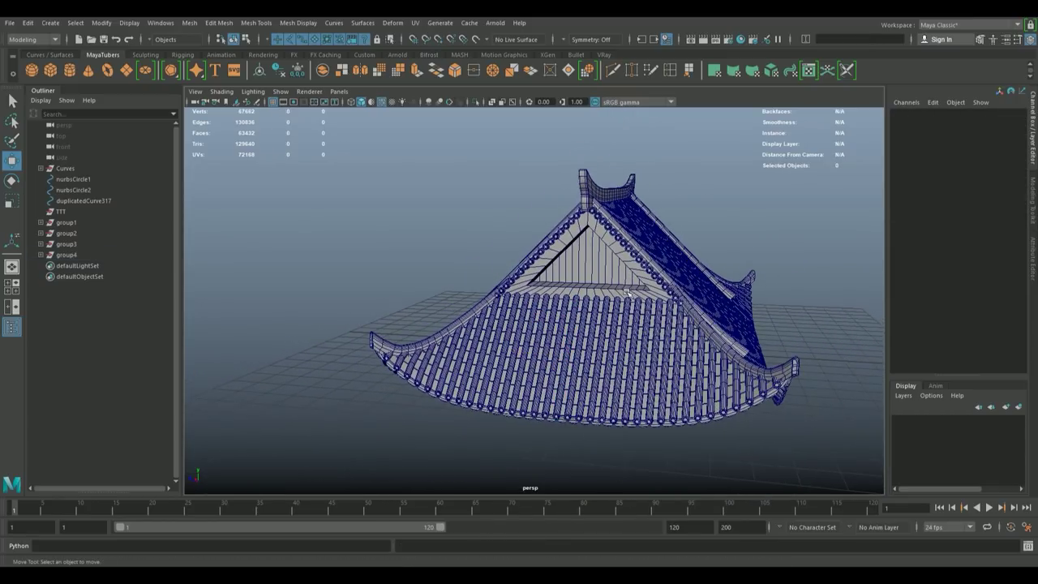
click(614, 252)
click(575, 255)
drag(679, 299, 616, 276)
click(520, 267)
- Combine the selected roof pieces into one mesh and merge its vertices at 0.001 threshold
click(527, 272)
click(323, 69)
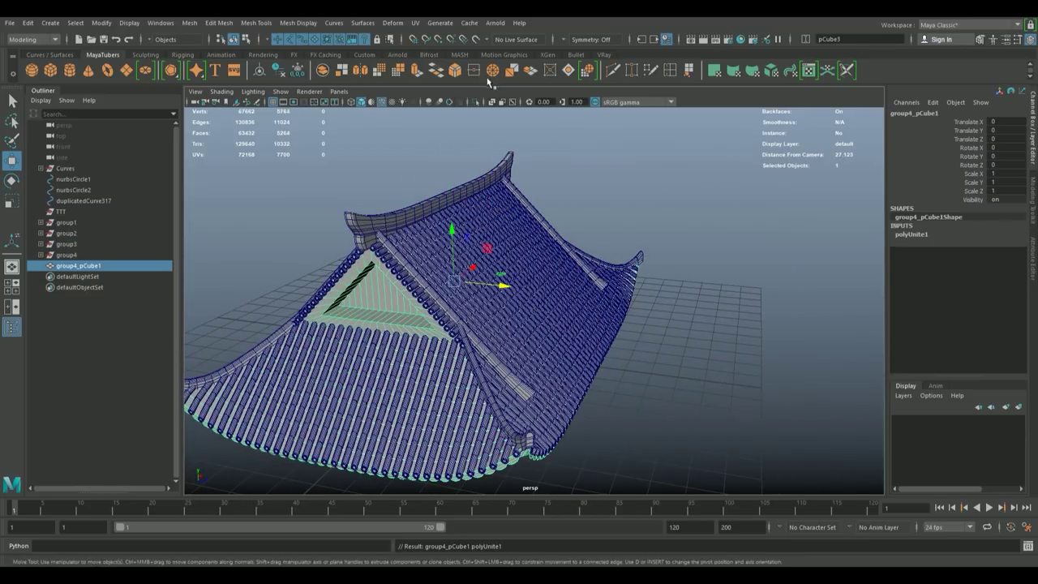
click(477, 73)
- Select the gable panel faces on the combined roof and start an extrude on them
drag(633, 310, 598, 326)
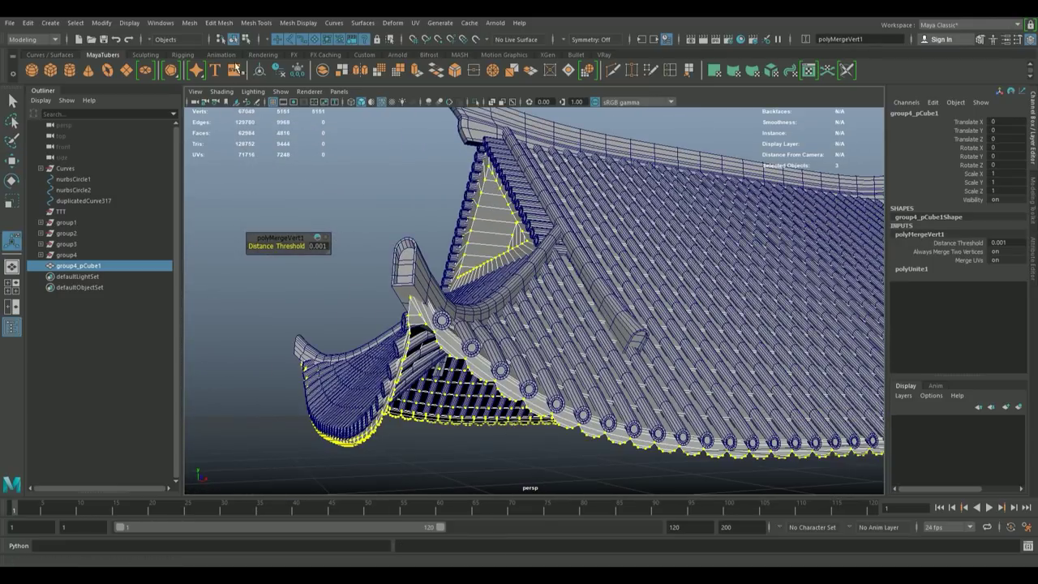
click(233, 38)
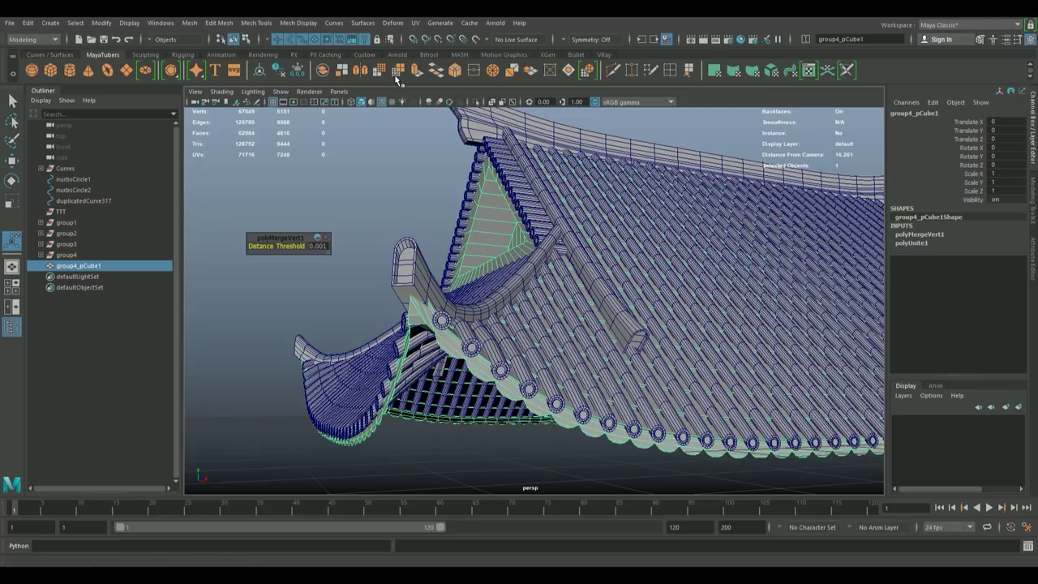
drag(433, 303, 449, 339)
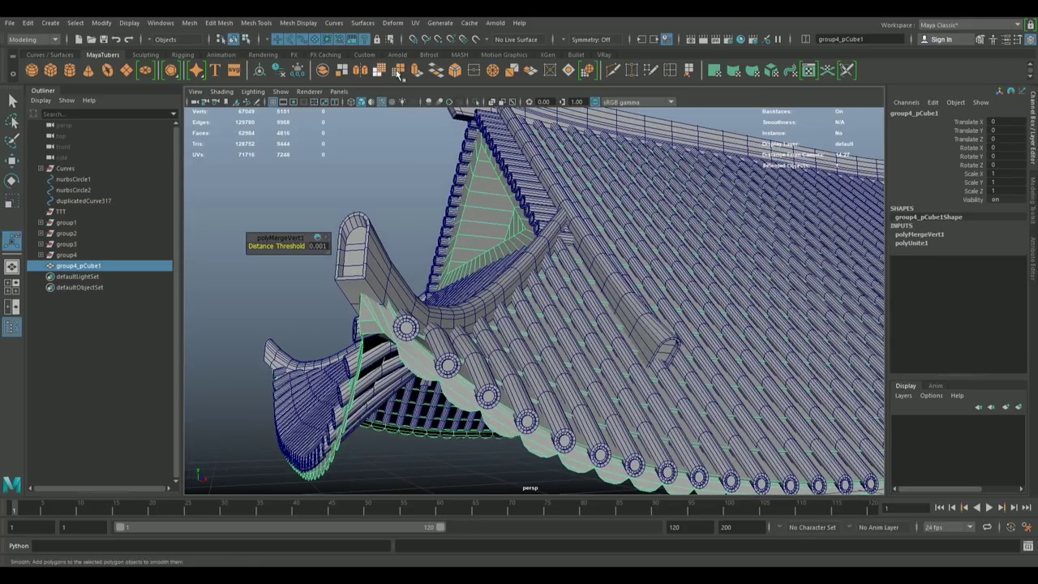
click(415, 71)
drag(781, 344, 663, 307)
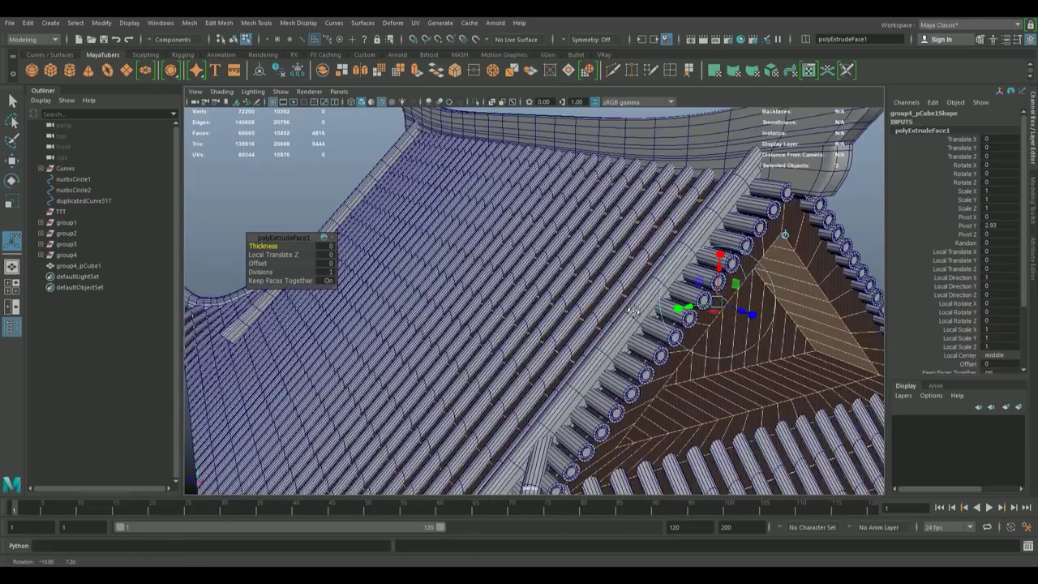
- Recess the gable faces to Local Translate Z -0.046 and reverse the roof mesh normals
drag(746, 311, 613, 382)
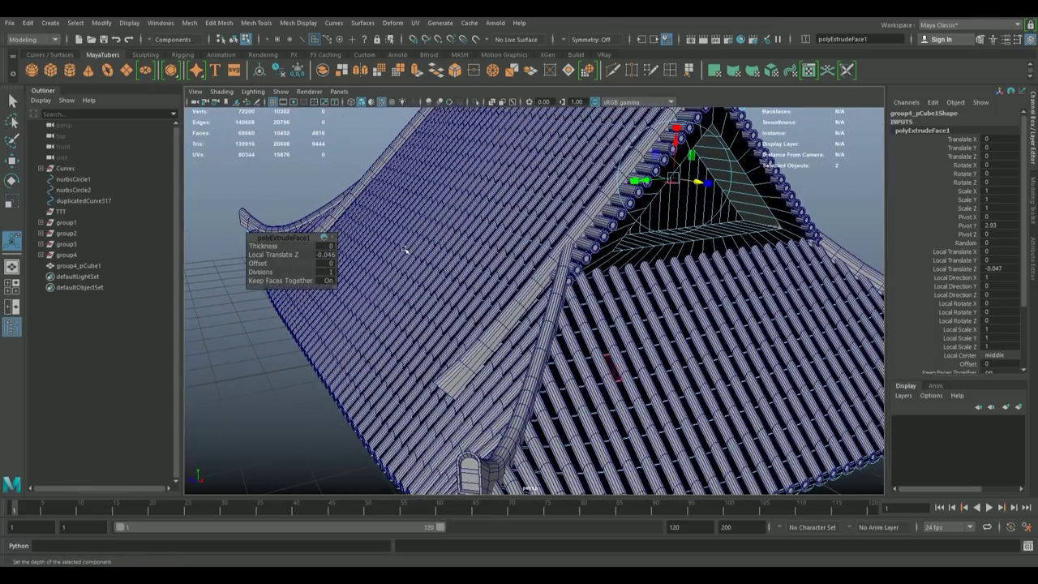
click(234, 39)
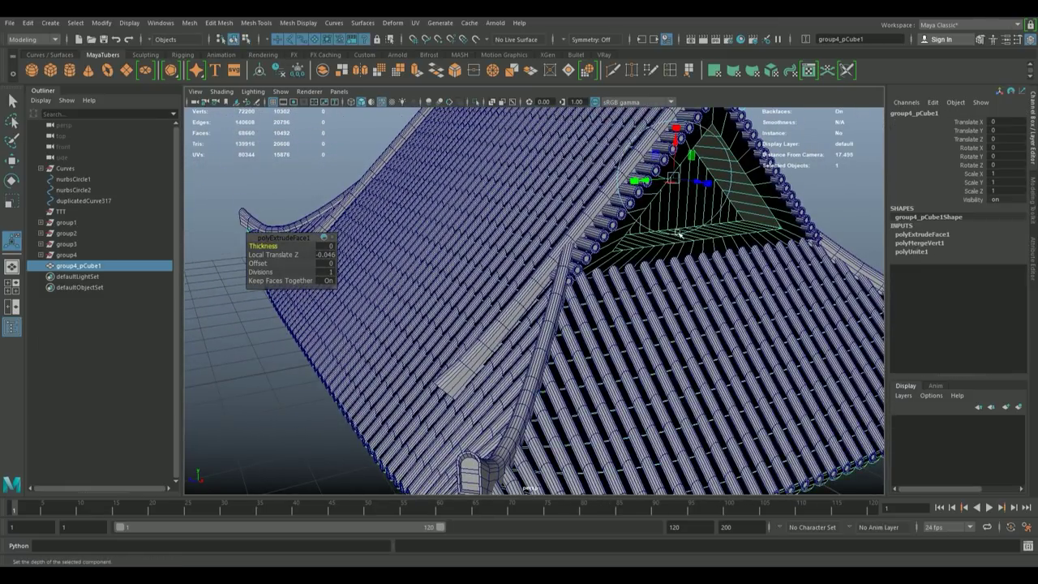
click(334, 23)
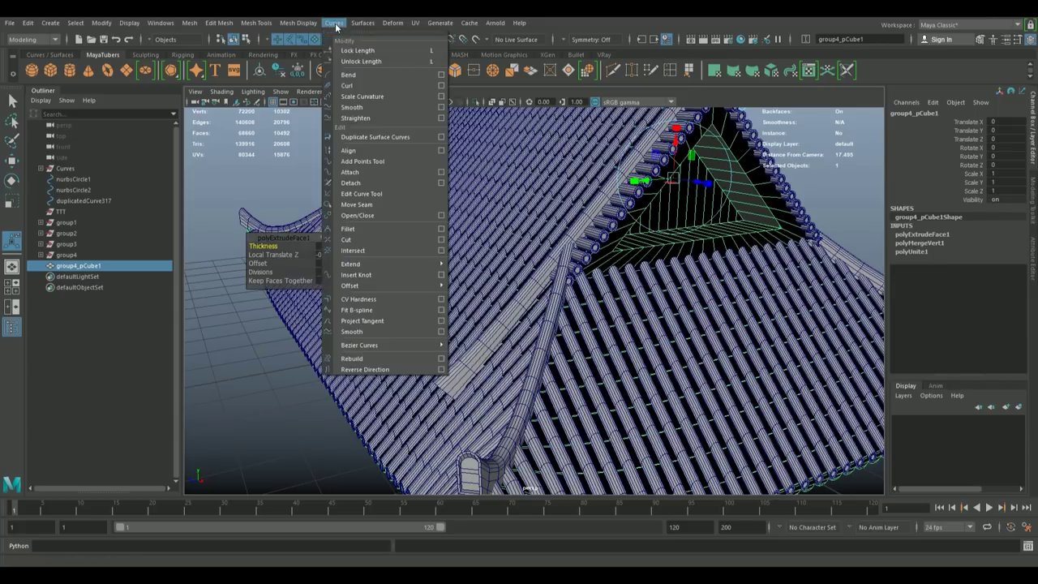
click(345, 70)
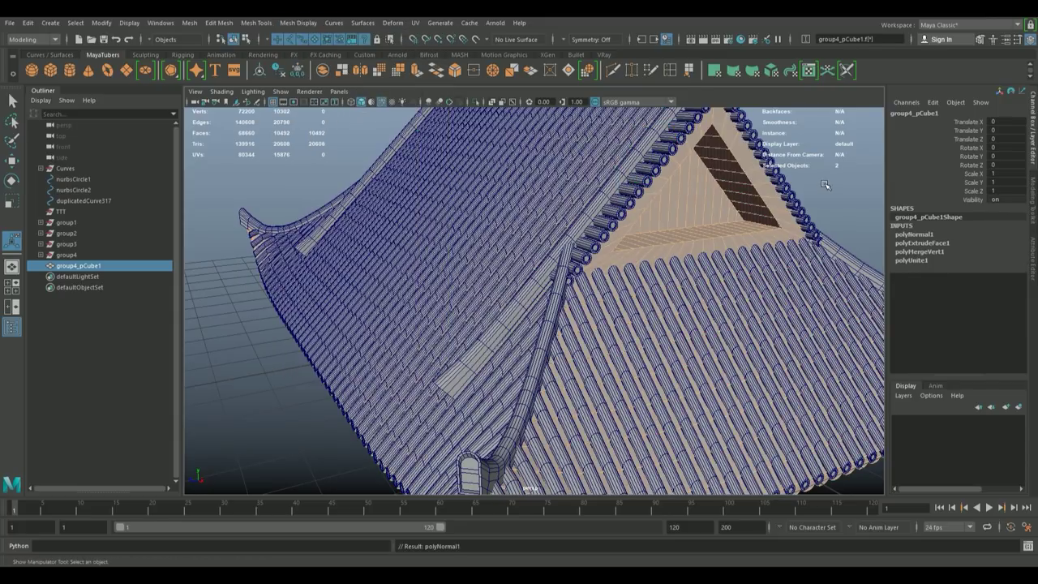
click(825, 185)
drag(824, 184, 390, 225)
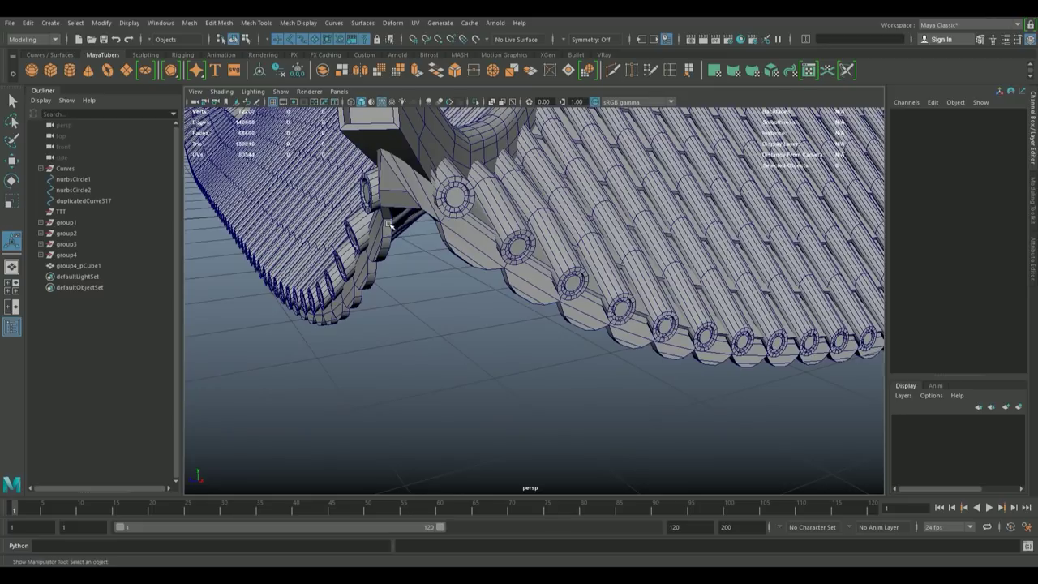
drag(409, 271, 656, 382)
scroll(down, 3)
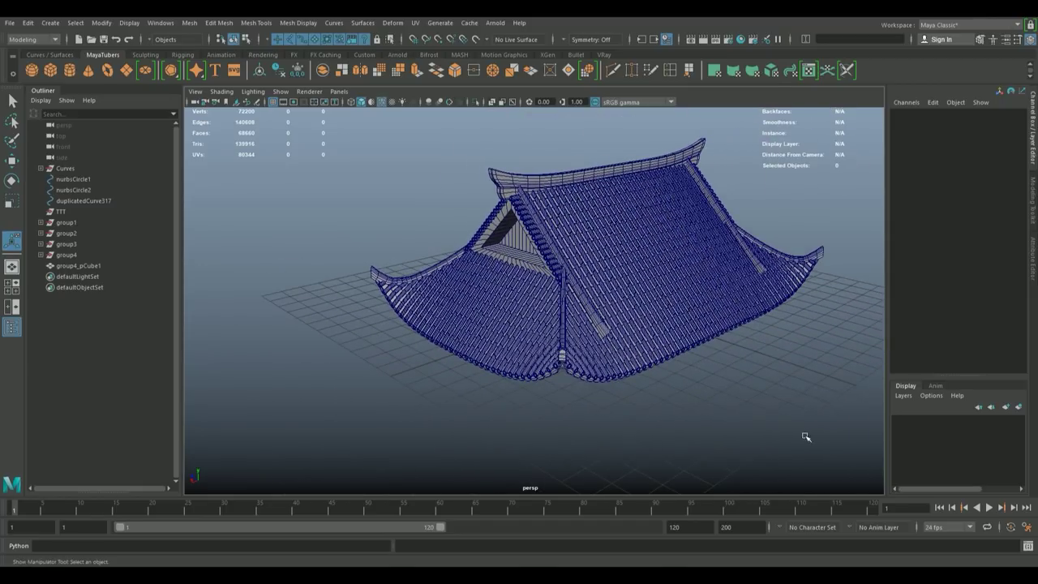
drag(701, 310, 293, 114)
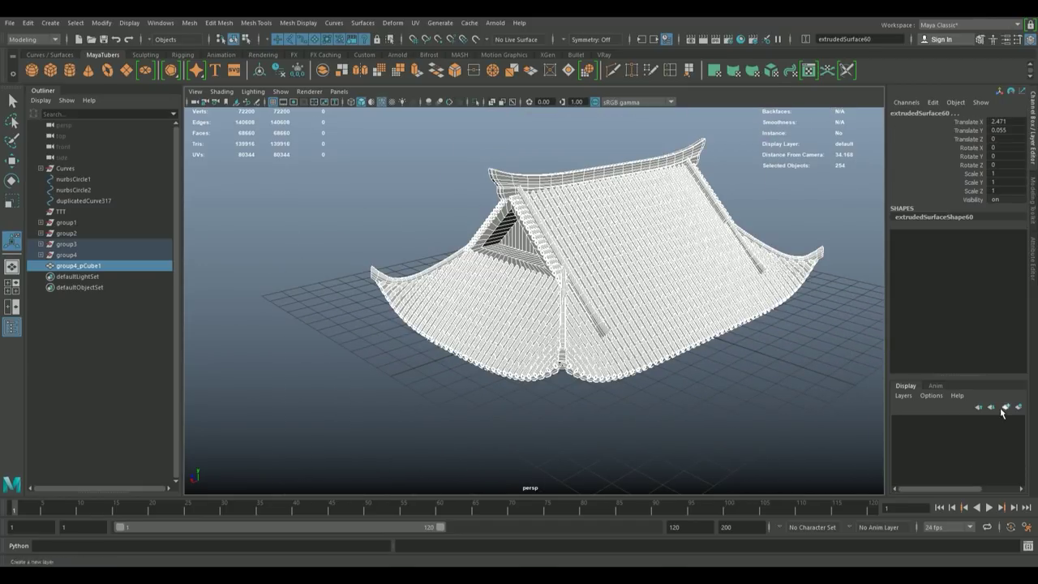